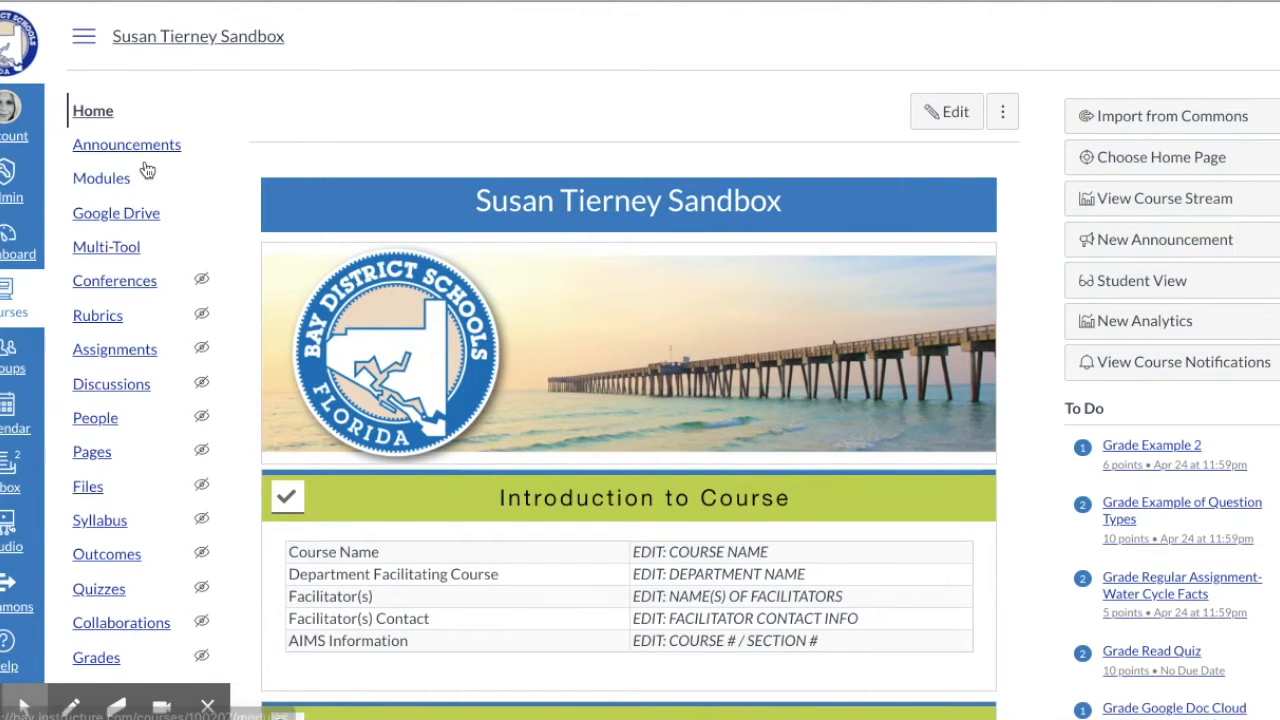
Step: Create a new quiz in the course's Quizzes area and add a first question to it
scroll(137, 368, down, 1)
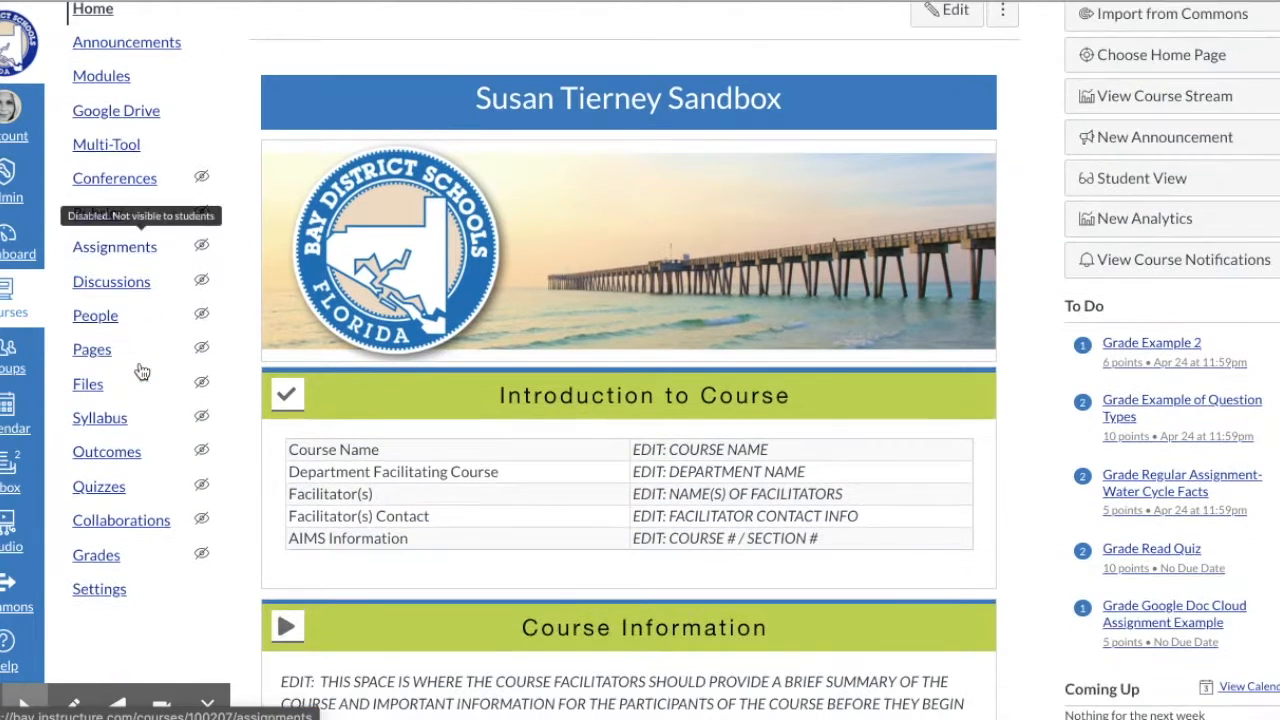
click(100, 488)
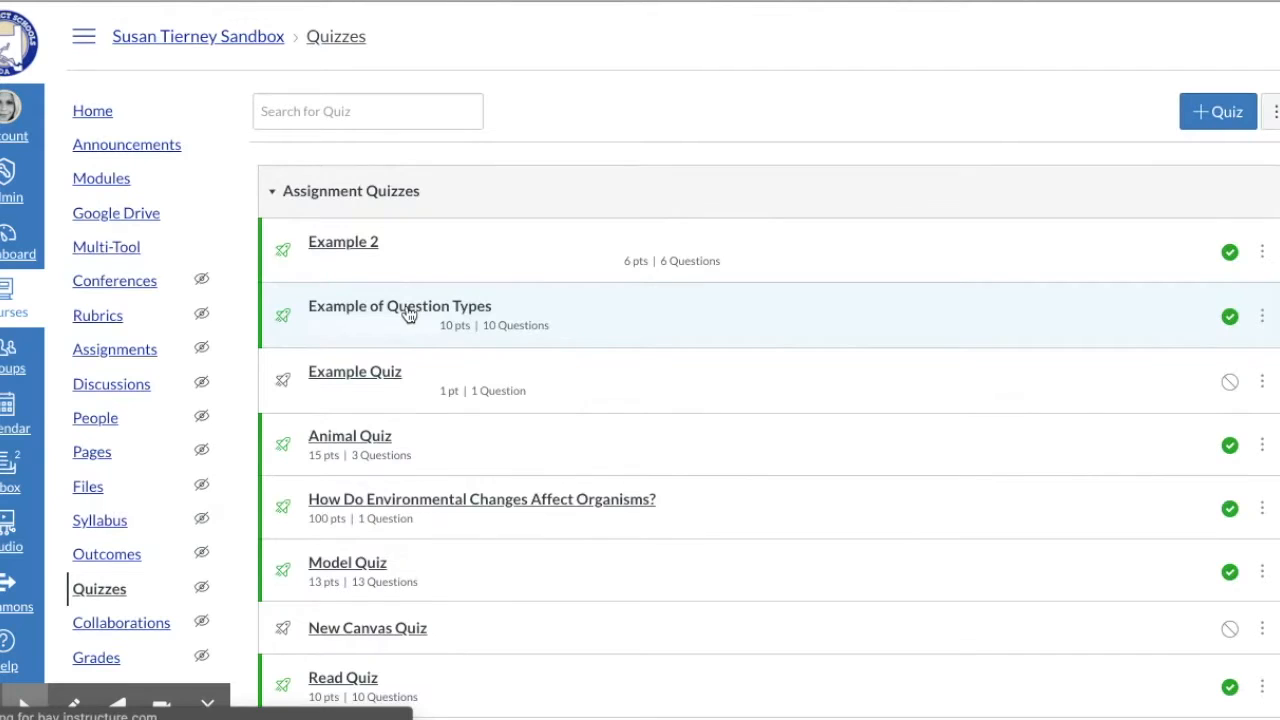
click(1217, 112)
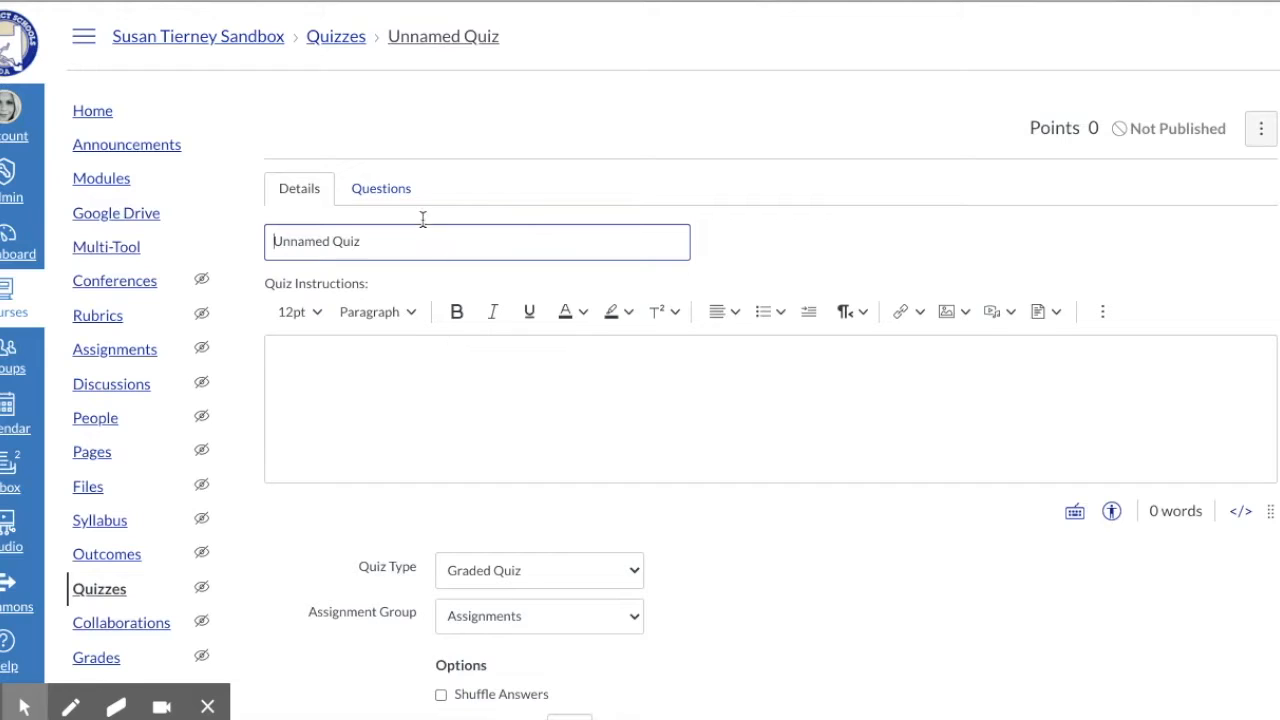
click(372, 194)
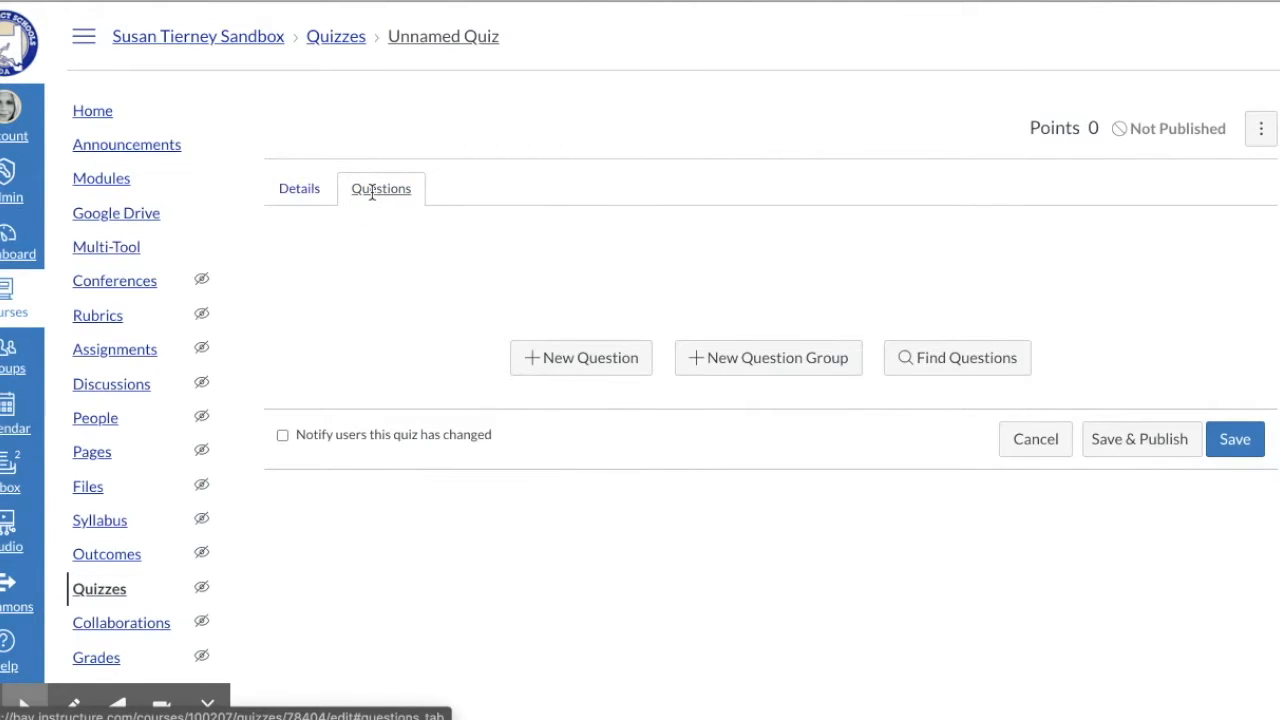
click(600, 366)
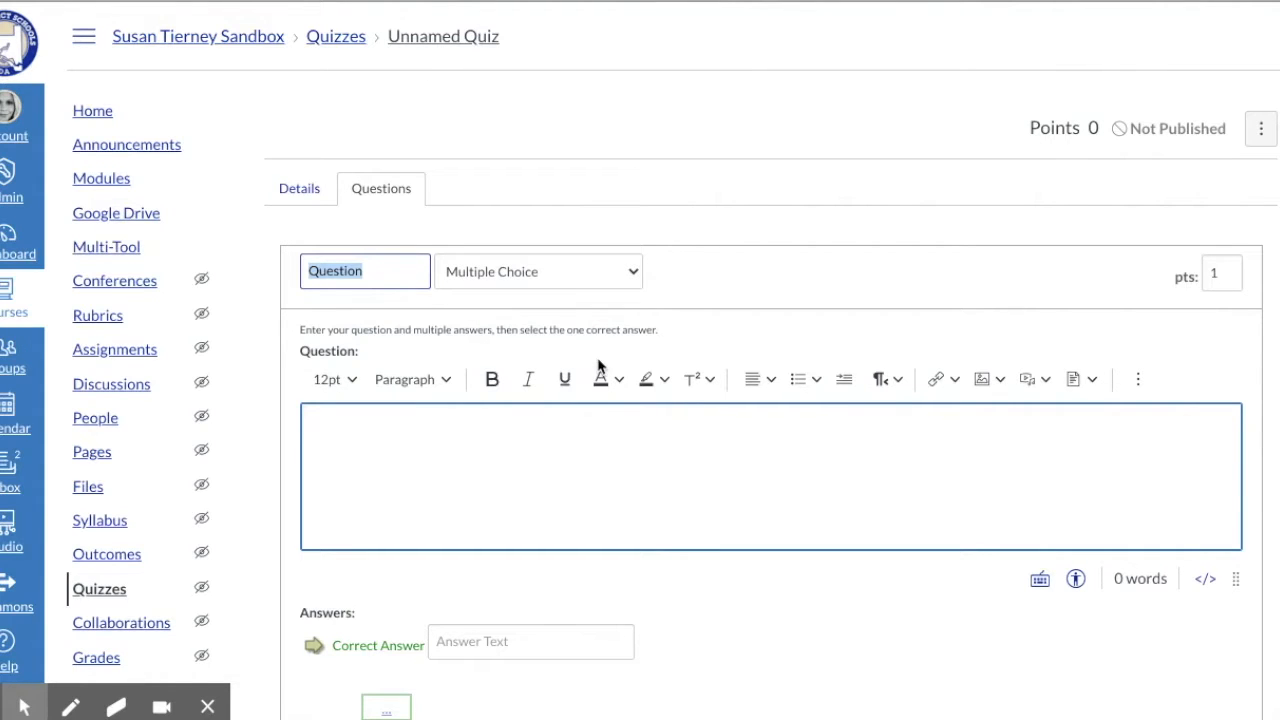
Step: Keep the Multiple Choice question type and name the question "Multiple Choice"
click(502, 282)
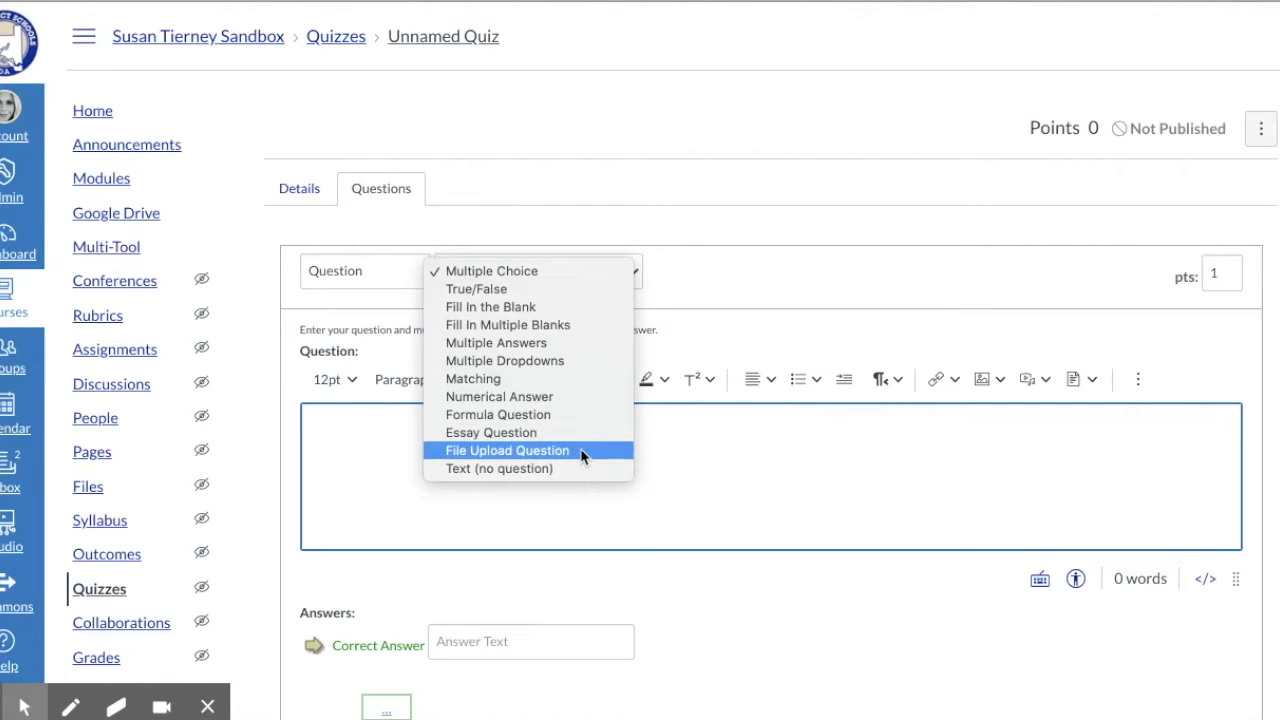
click(705, 292)
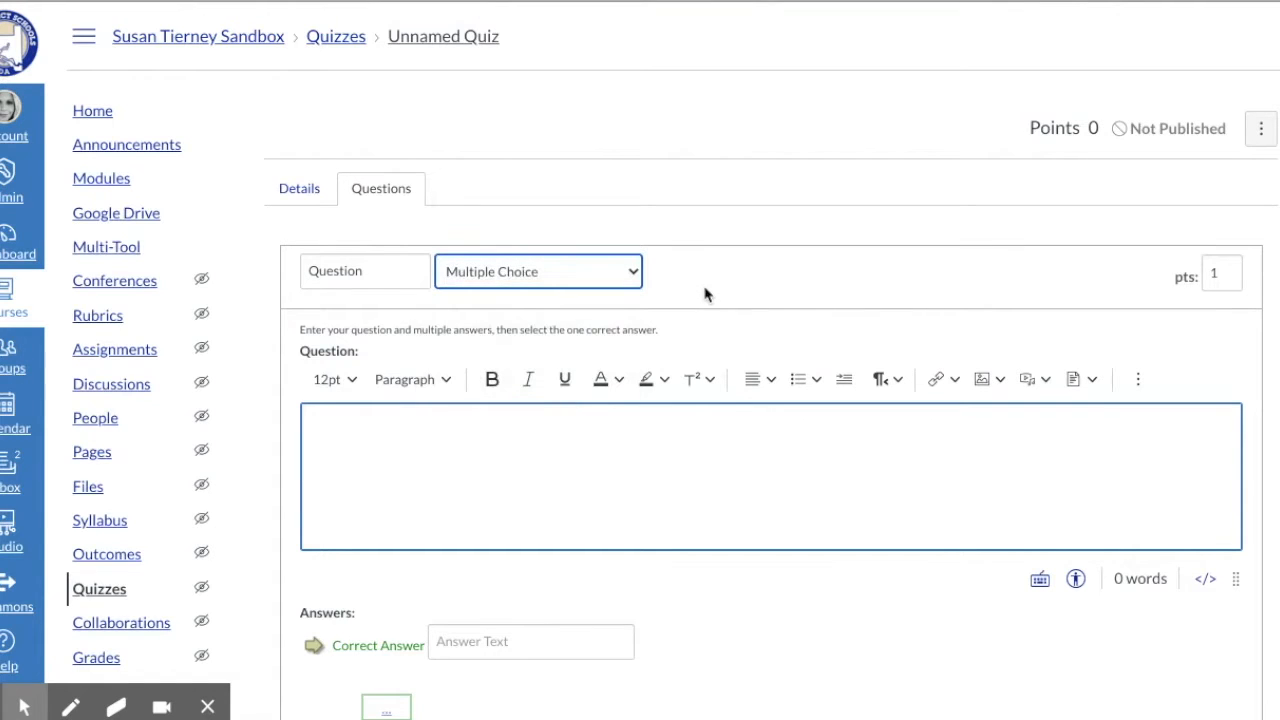
click(390, 272)
key(BackSpace)
key(BackSpace)
key(BackSpace)
key(BackSpace)
key(BackSpace)
key(BackSpace)
key(BackSpace)
key(BackSpace)
text(Mi)
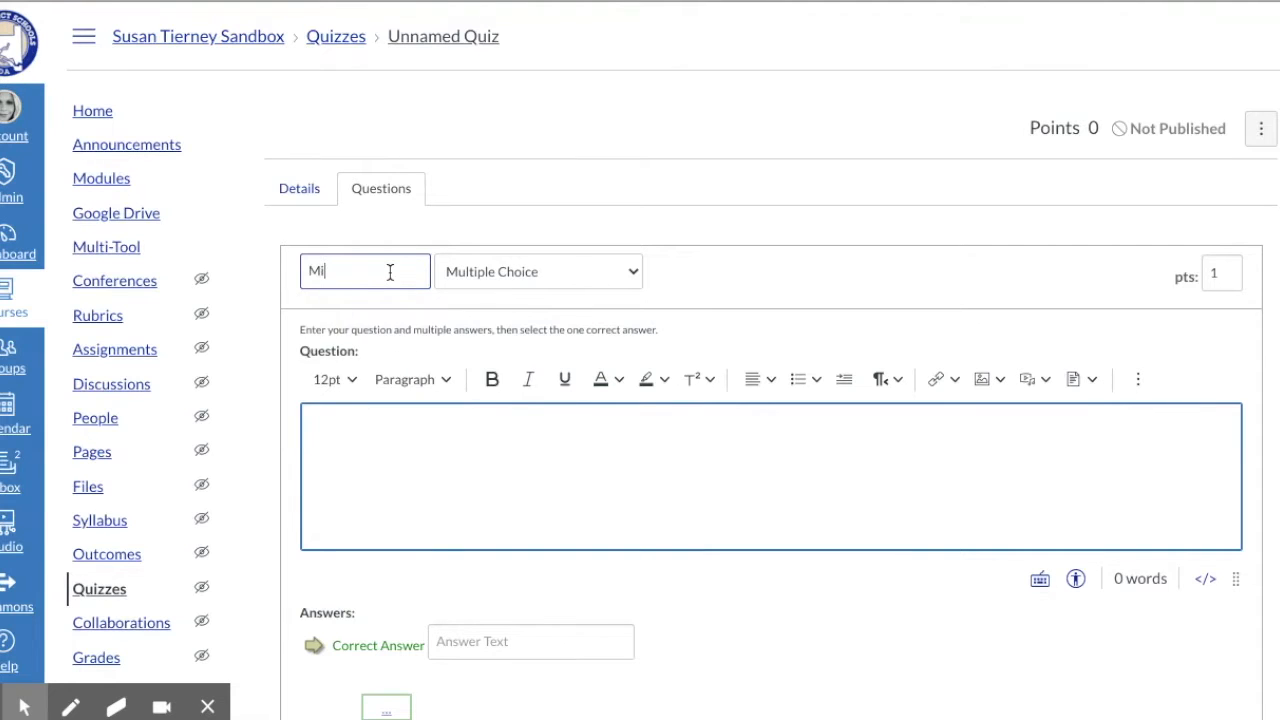
click(400, 314)
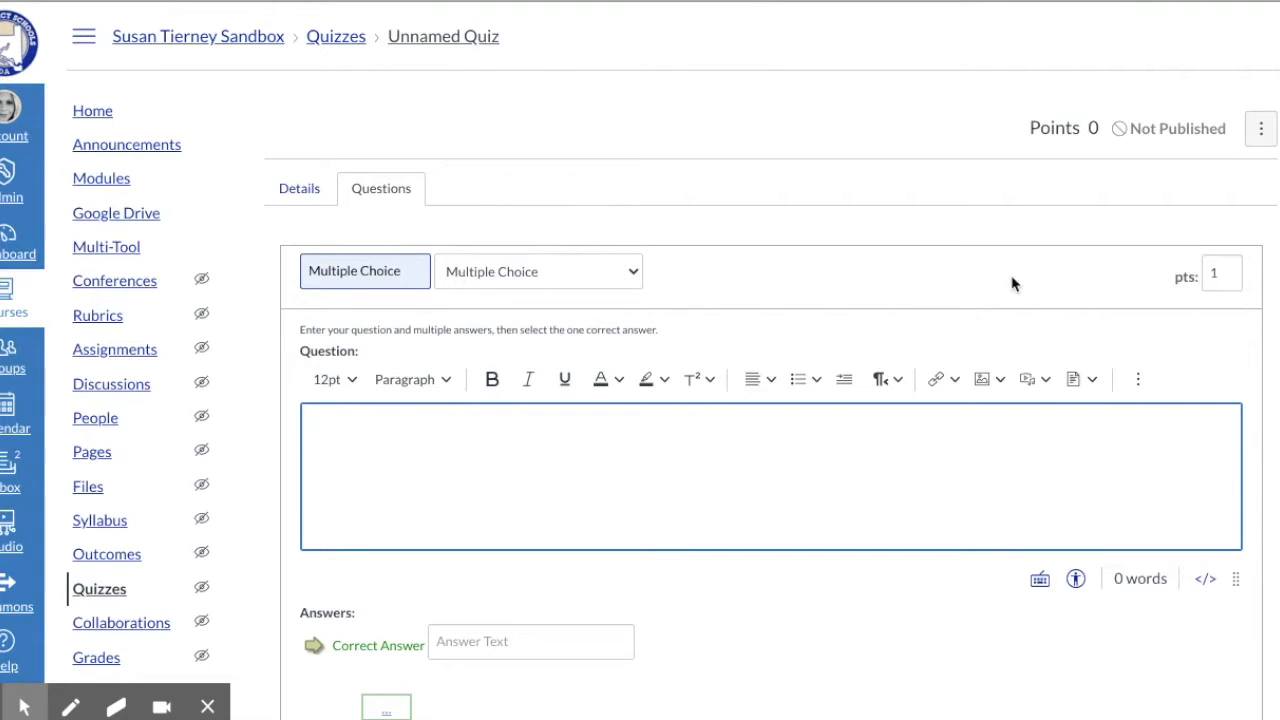
Step: Keep the question at 1 point and enter the question text "What is the sum of 3 and 4?"
click(1227, 273)
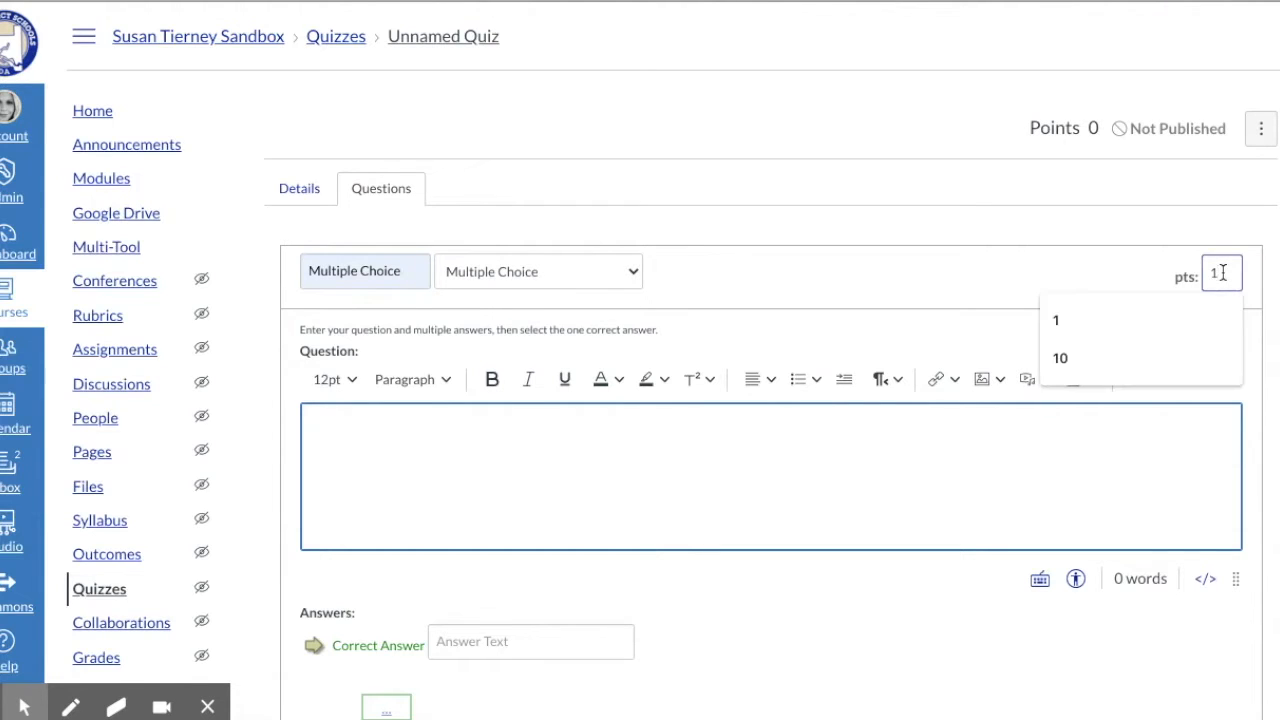
click(776, 447)
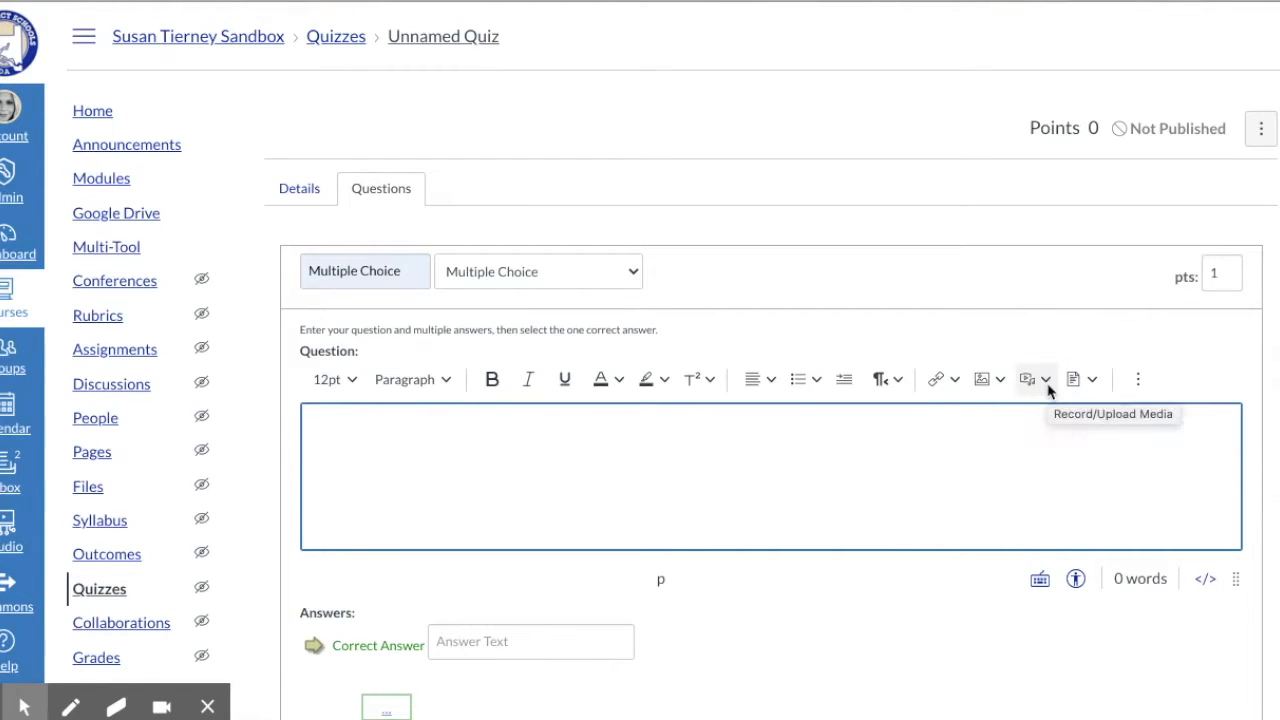
click(1136, 379)
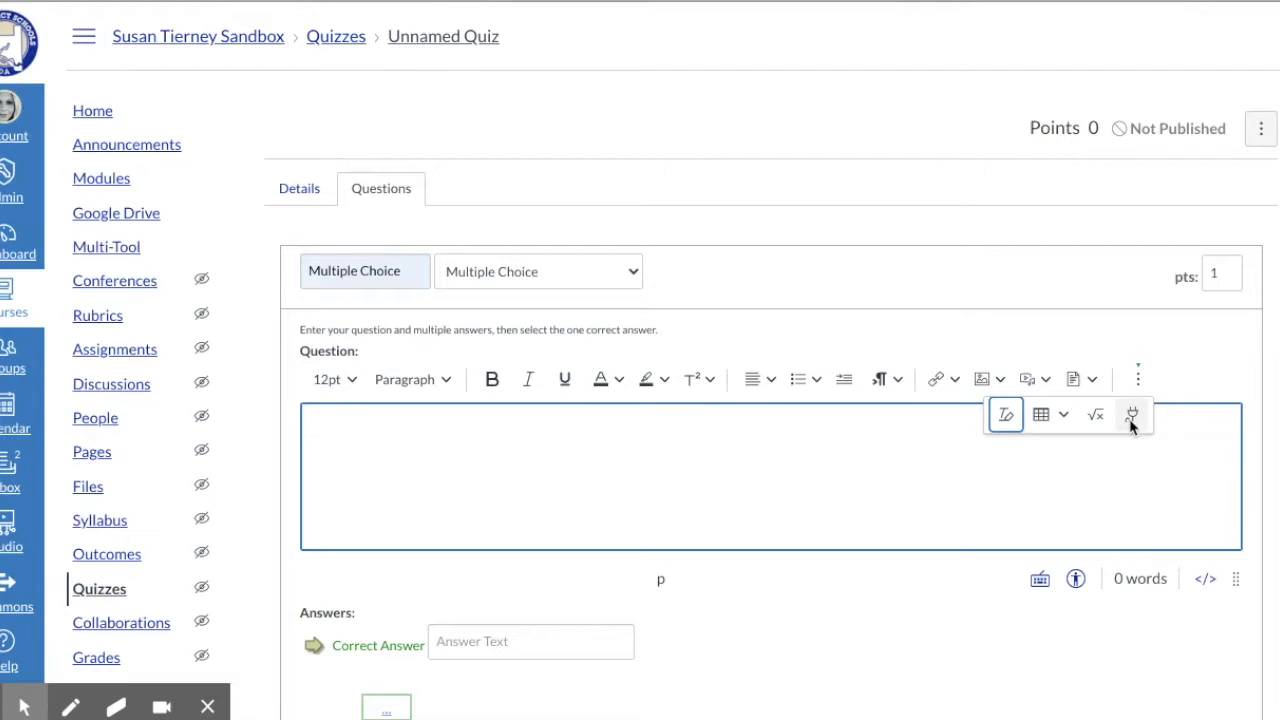
click(531, 471)
text(What is the sum of 3 and 4)
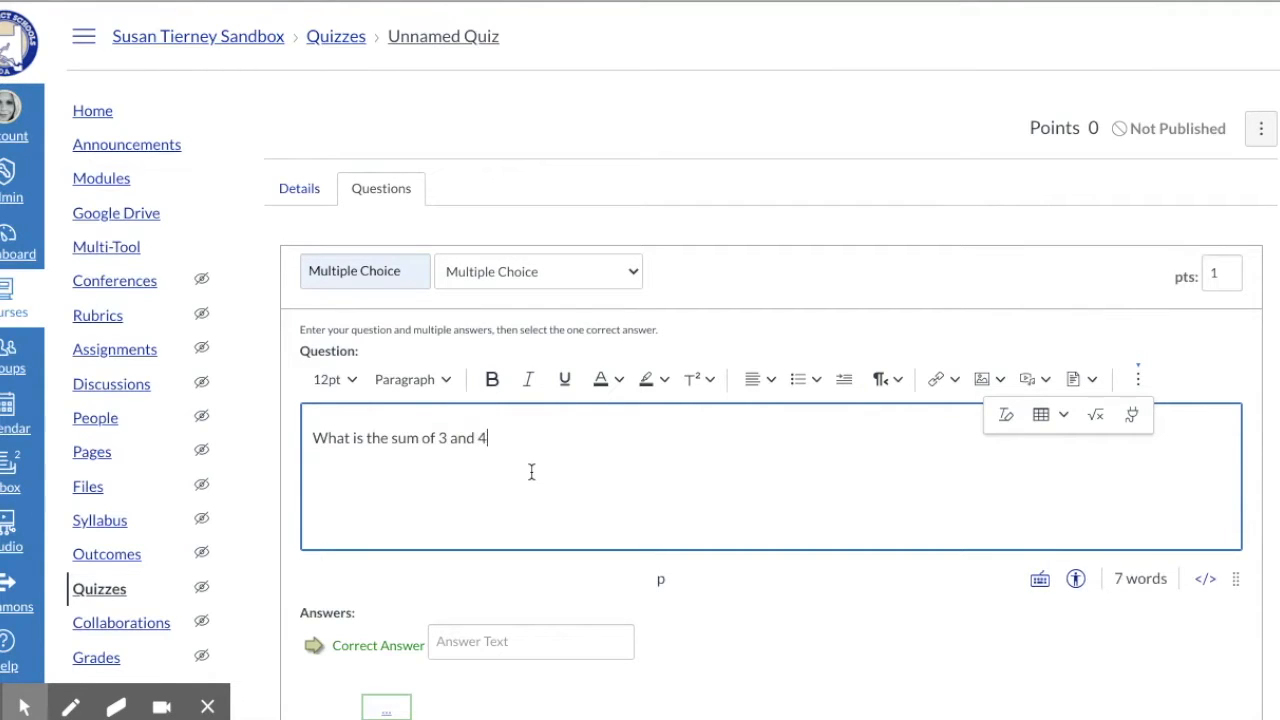
text(?)
Step: Fill in the four answer choices in order with 5, 6, 7 and 8
scroll(531, 472, down, 3)
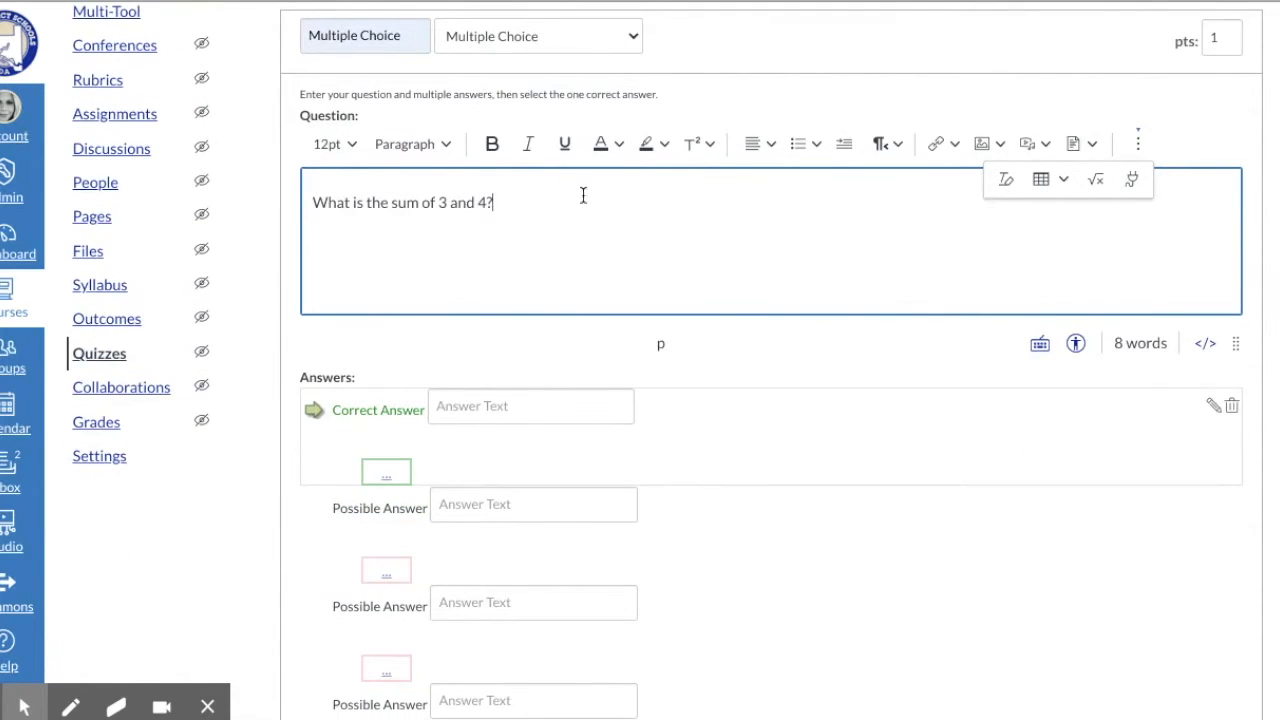
scroll(526, 418, down, 1)
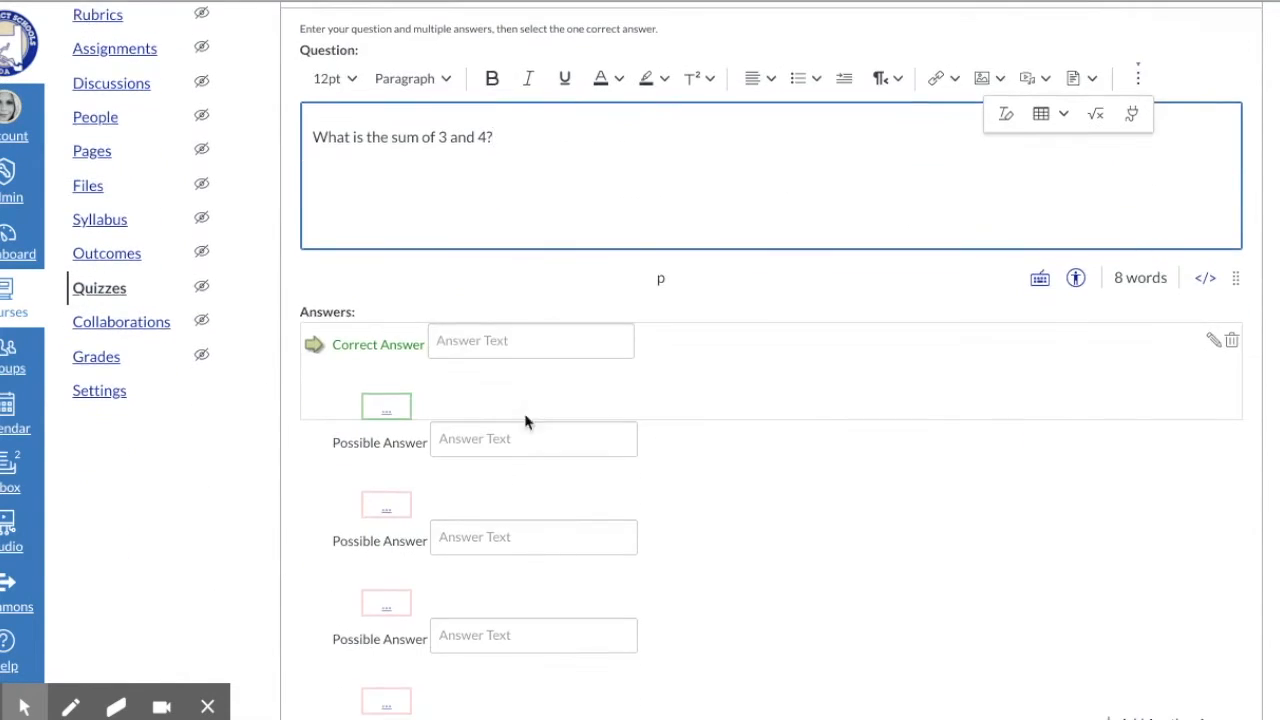
click(474, 343)
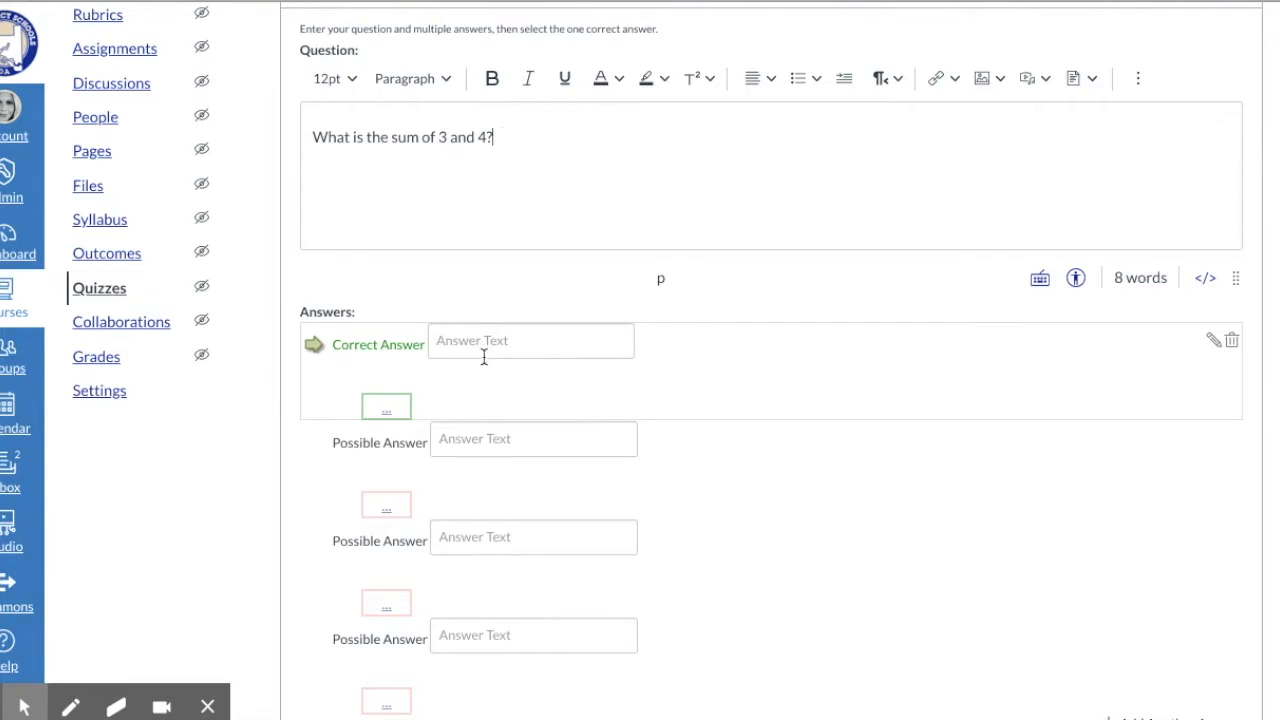
click(482, 341)
text(5)
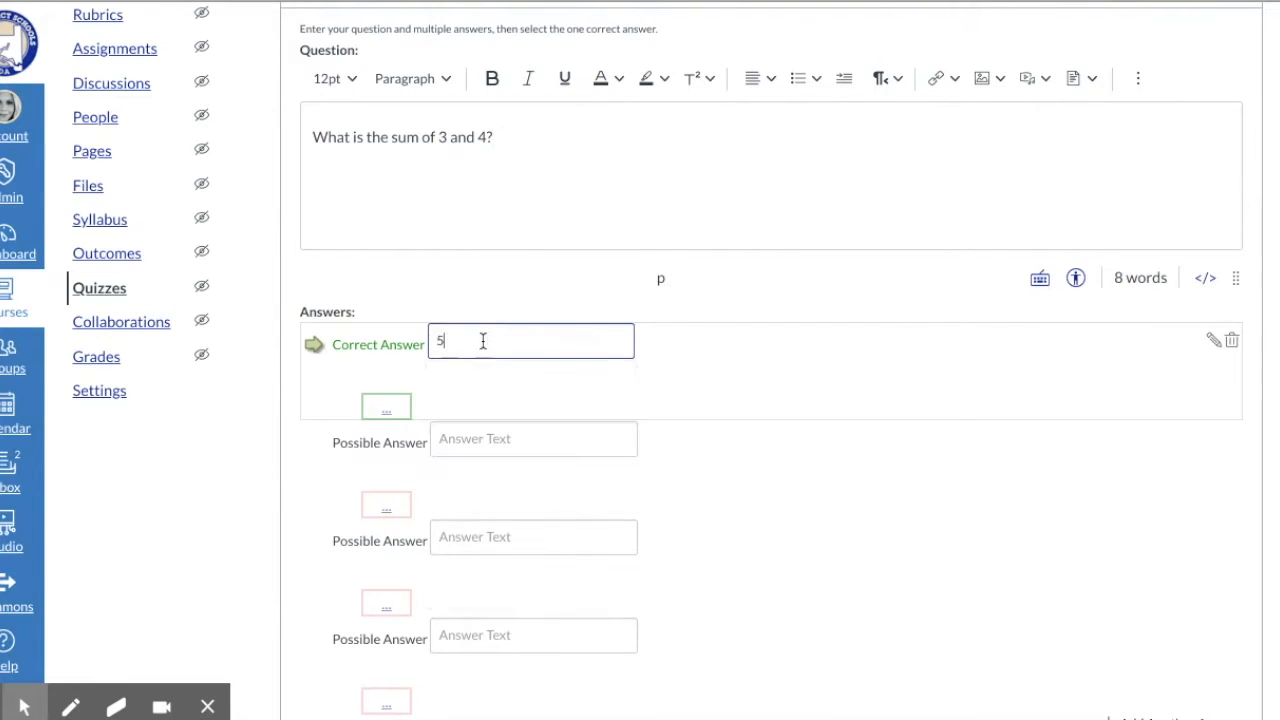
click(520, 441)
text(6)
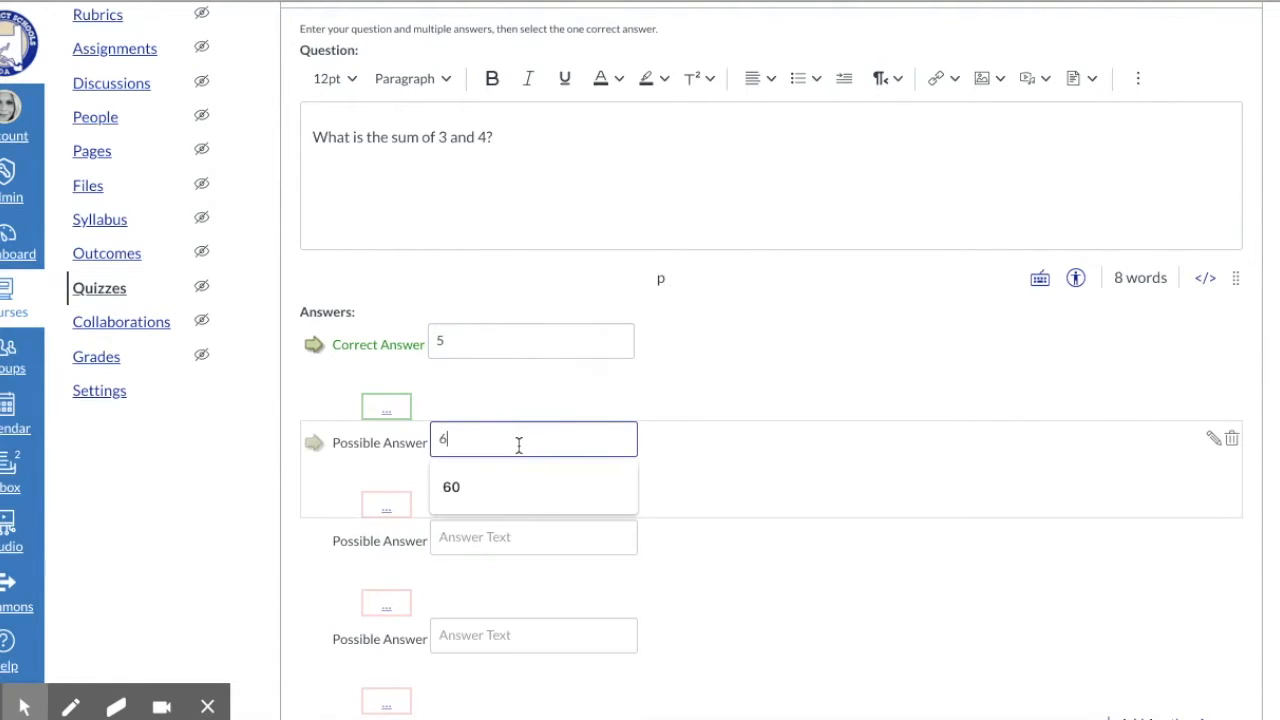
click(506, 534)
text(7)
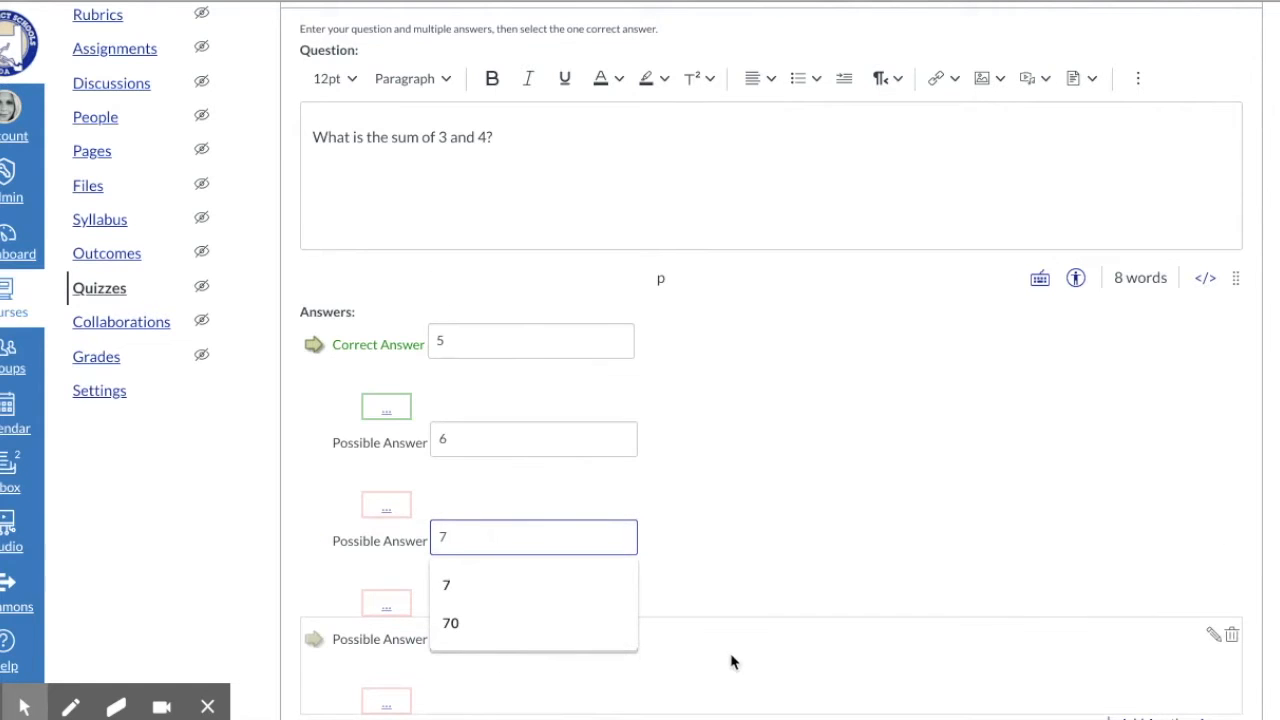
click(531, 634)
text(8)
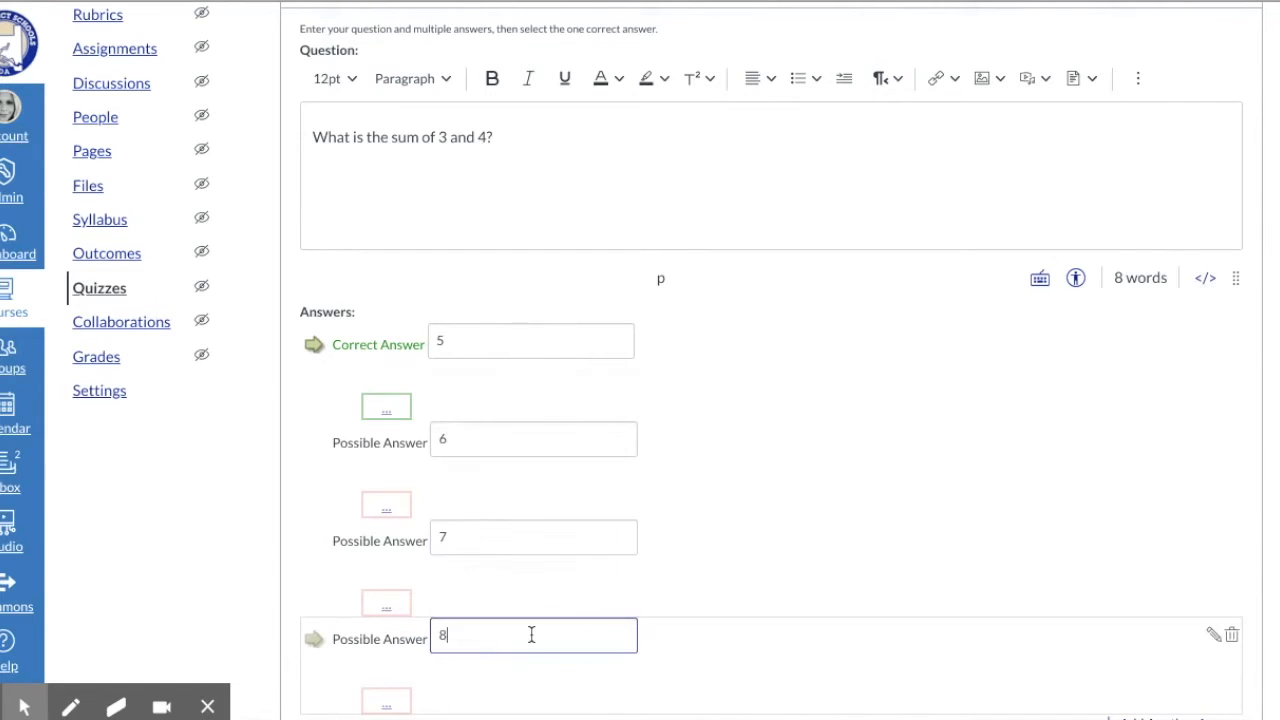
Step: Mark answer 7 as the correct answer to the sum question
scroll(757, 386, down, 1)
scroll(757, 388, down, 1)
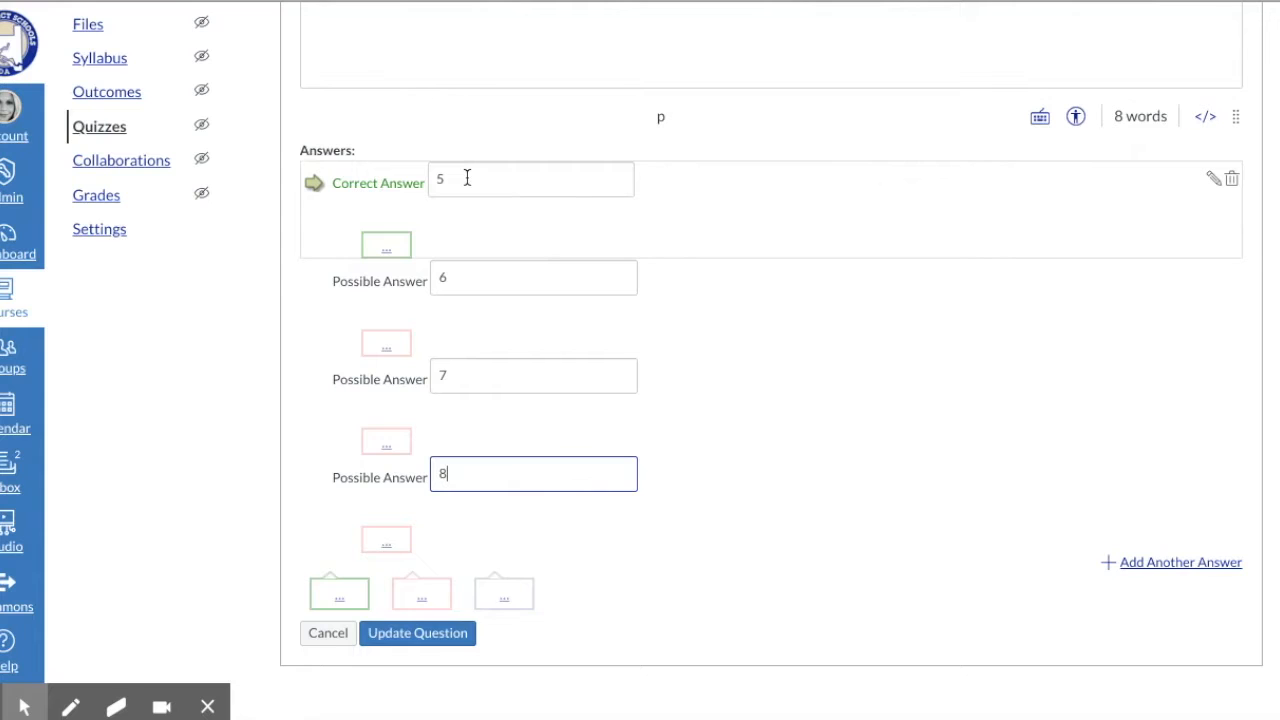
scroll(467, 178, up, 1)
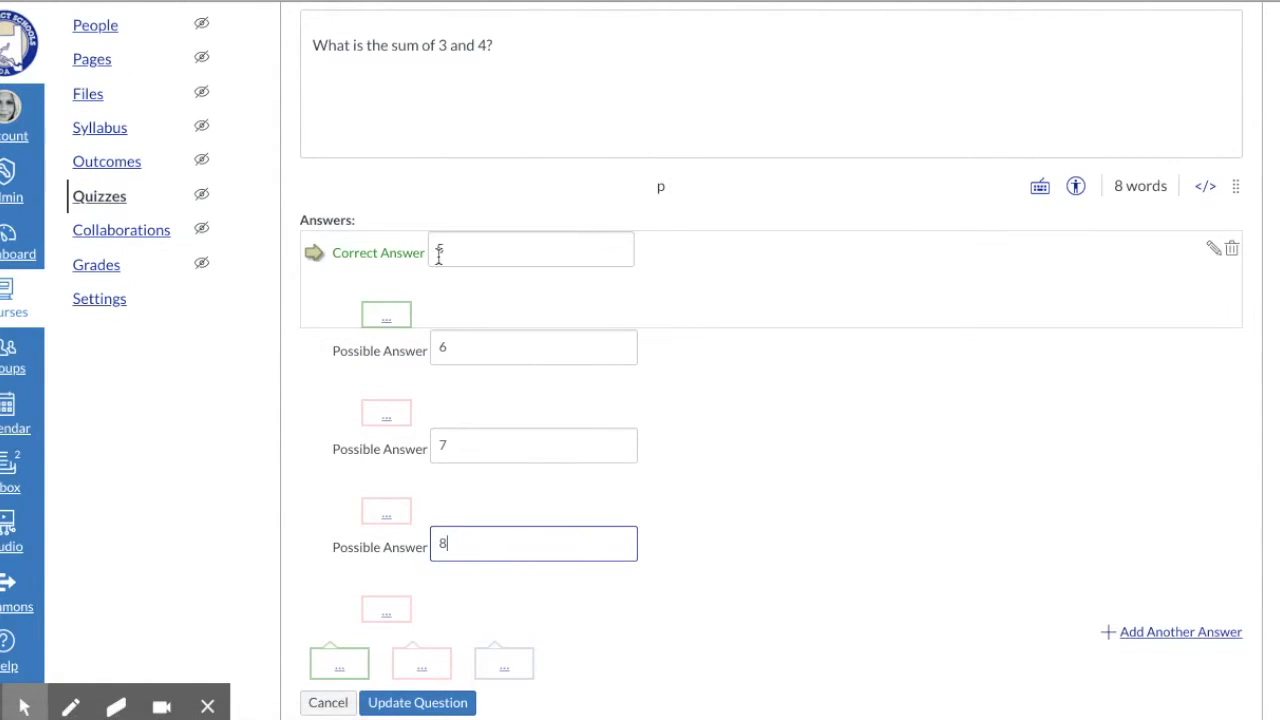
click(314, 450)
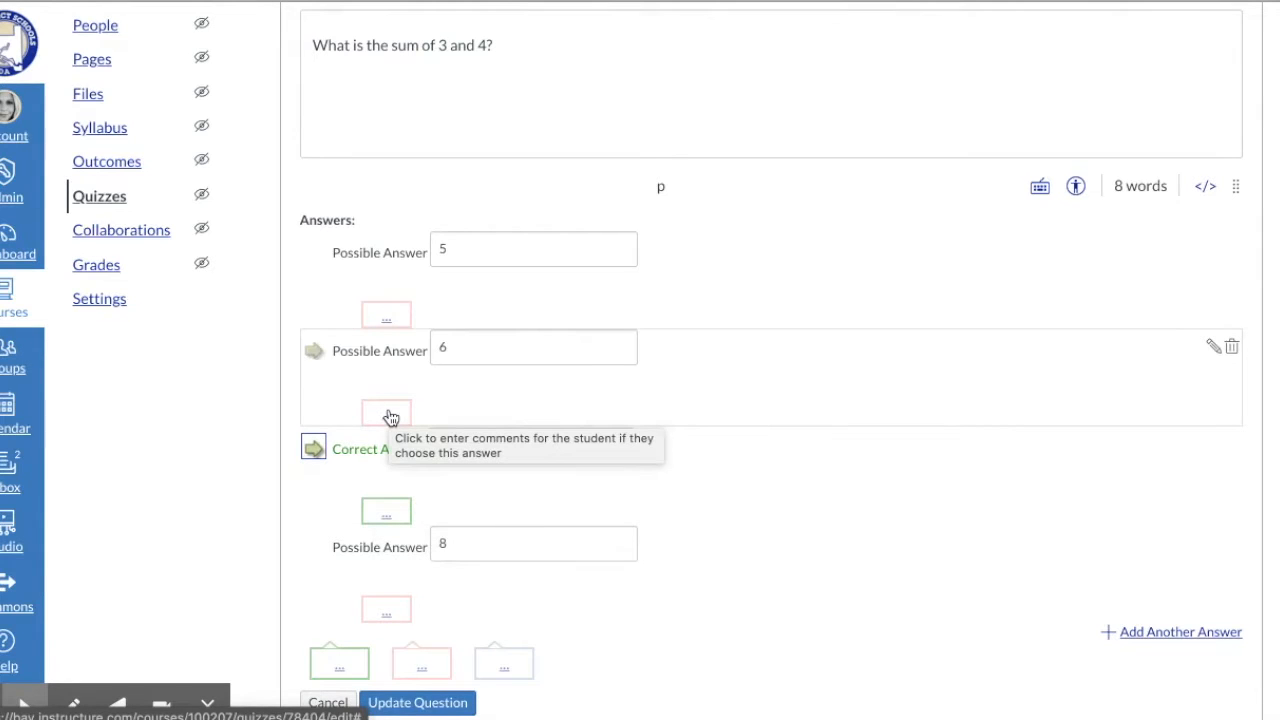
Step: Check the student comment editor of answer 7, leave it empty, and update the question
click(386, 520)
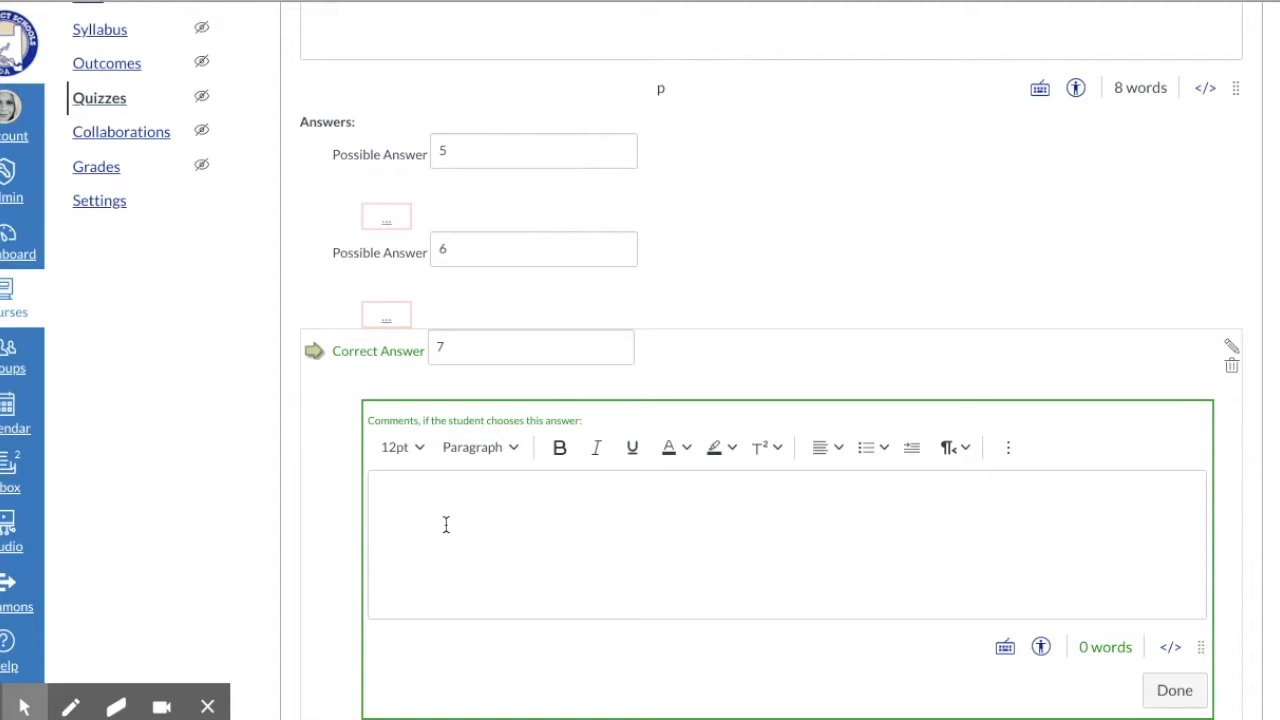
scroll(446, 524, down, 1)
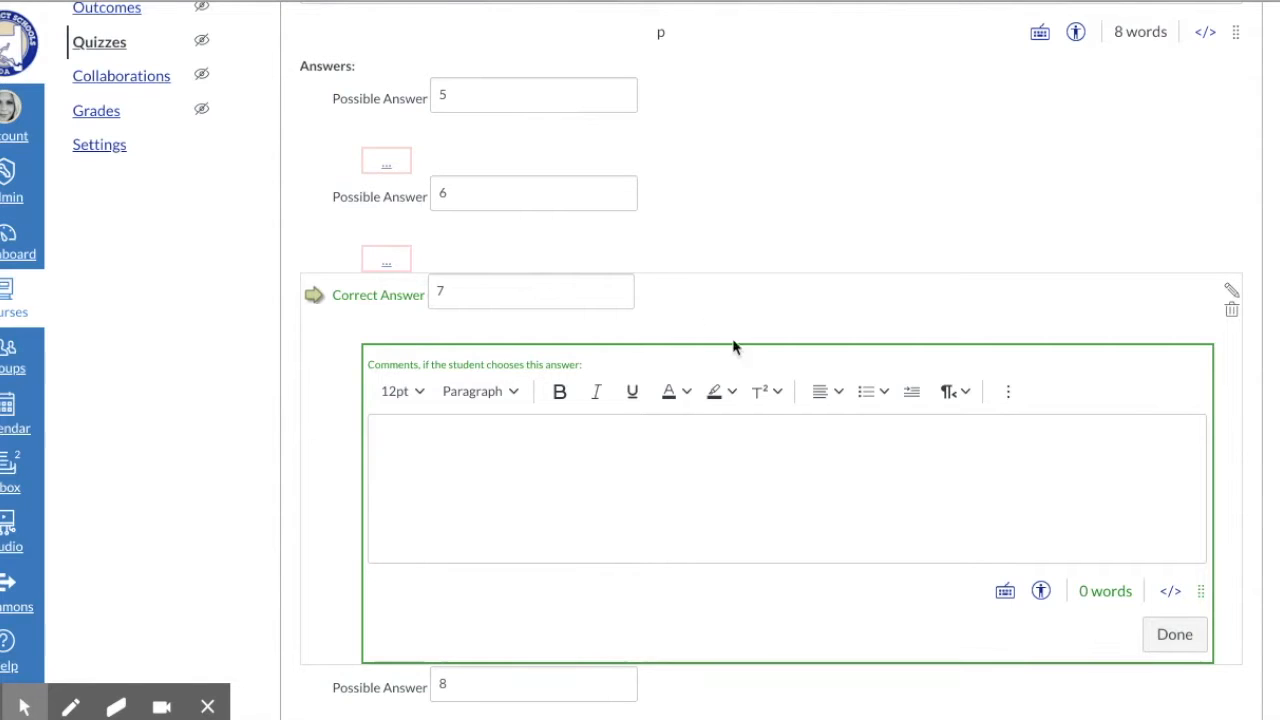
click(1177, 646)
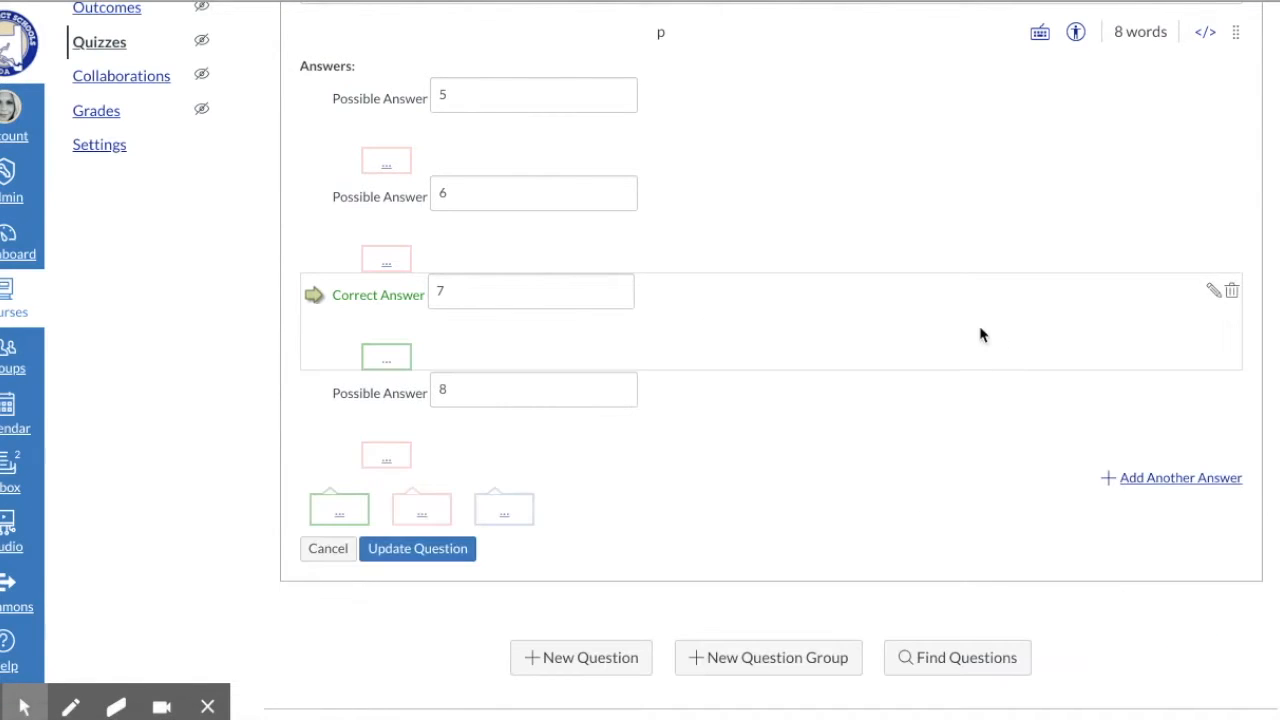
click(412, 550)
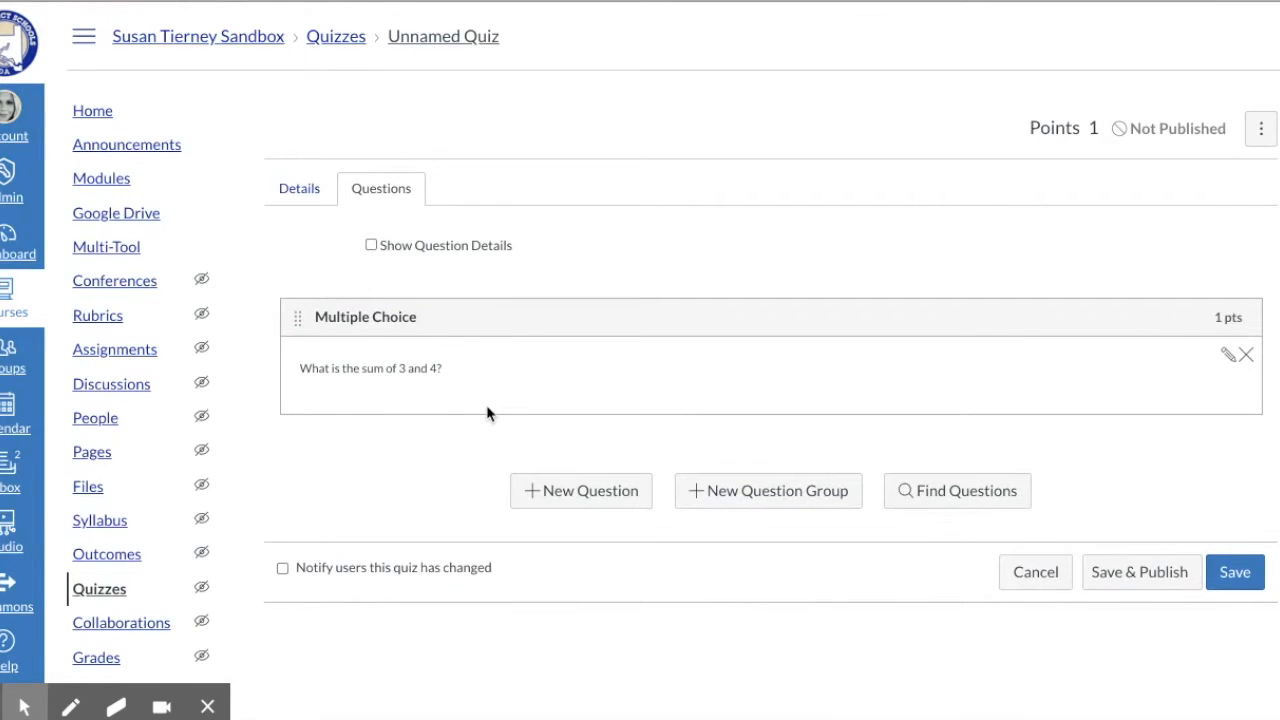
Step: Add a second question to the quiz and set its type to True/False
click(570, 496)
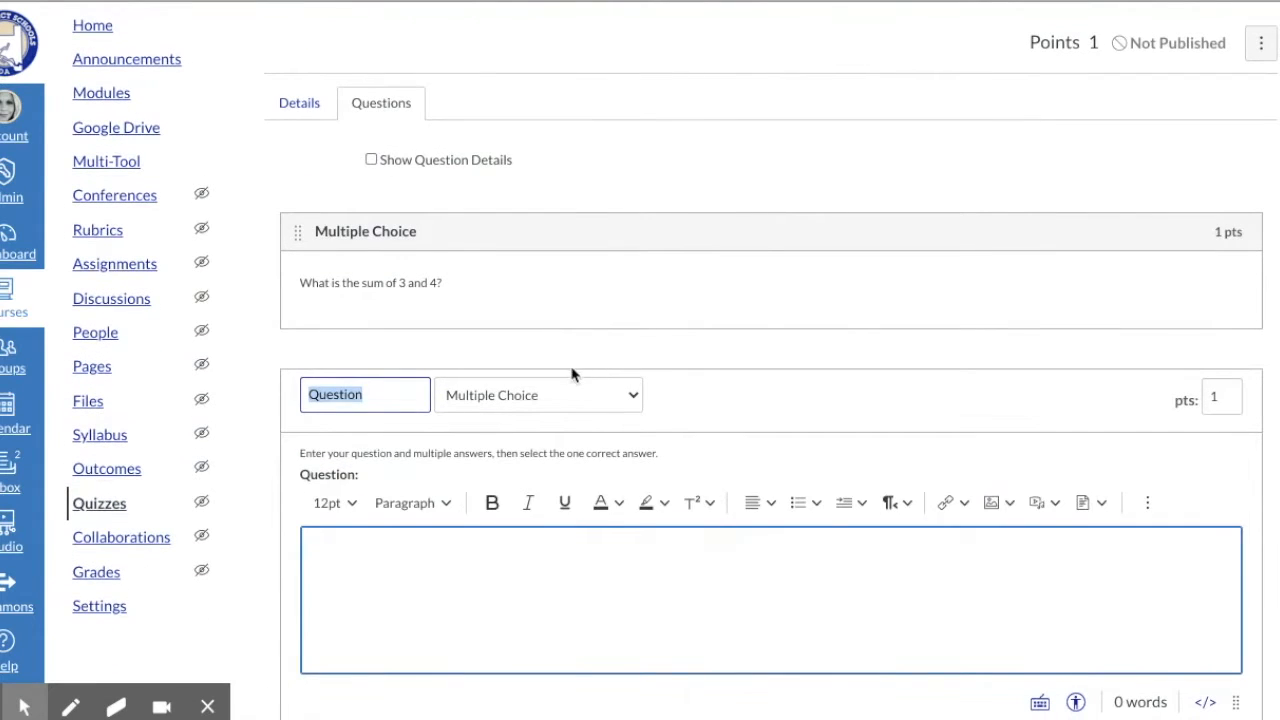
click(575, 396)
click(568, 412)
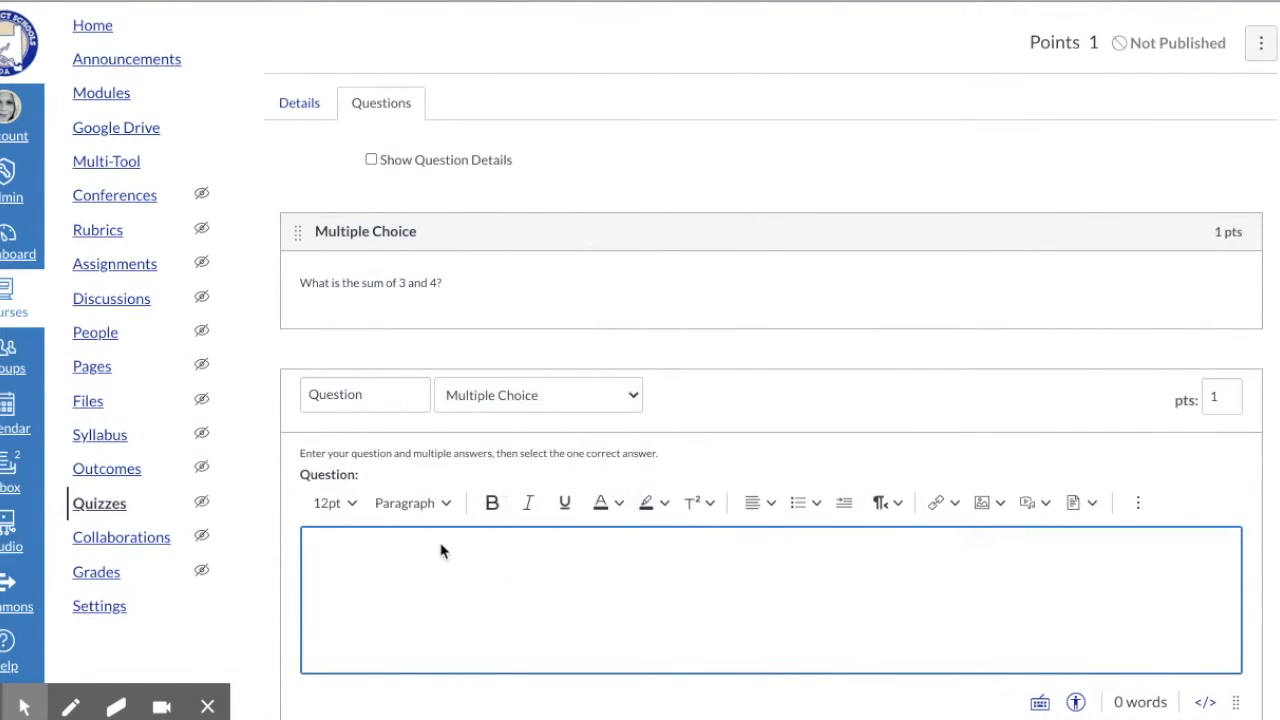
Step: Enter the True/False question text "Canvas will autograde most questions in Canvas Quizzes."
click(429, 587)
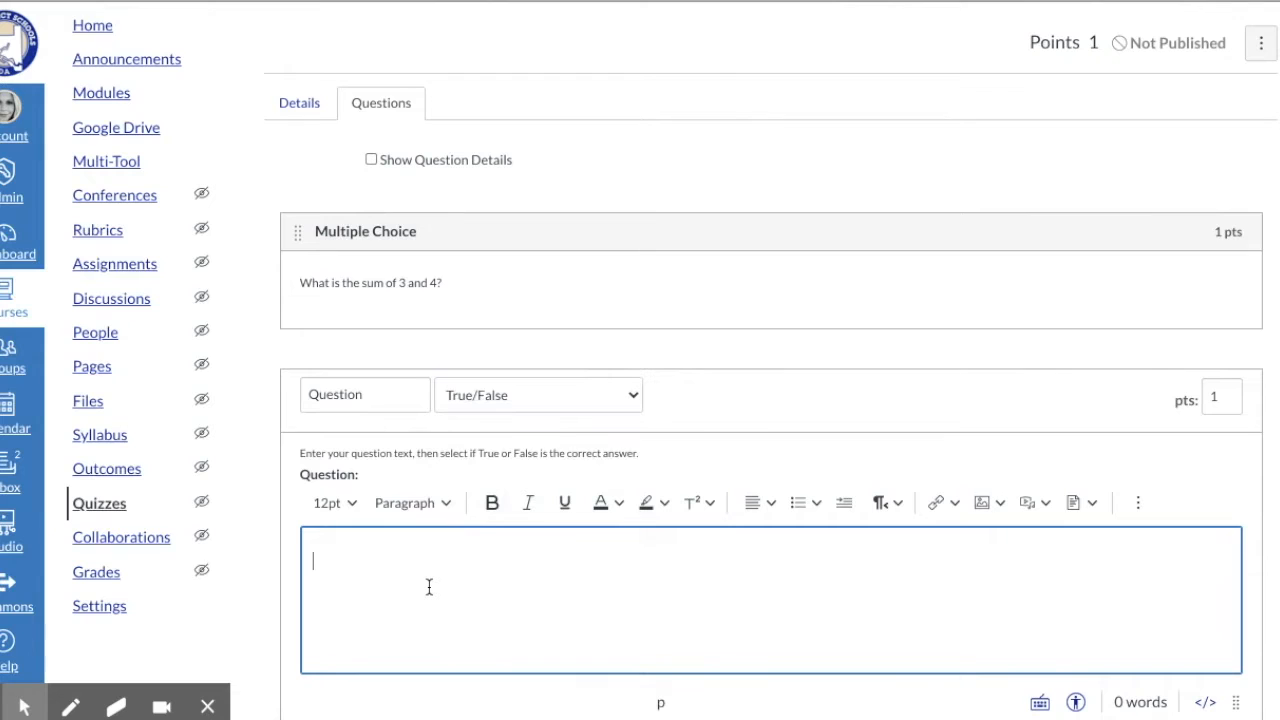
text(Canvas will )
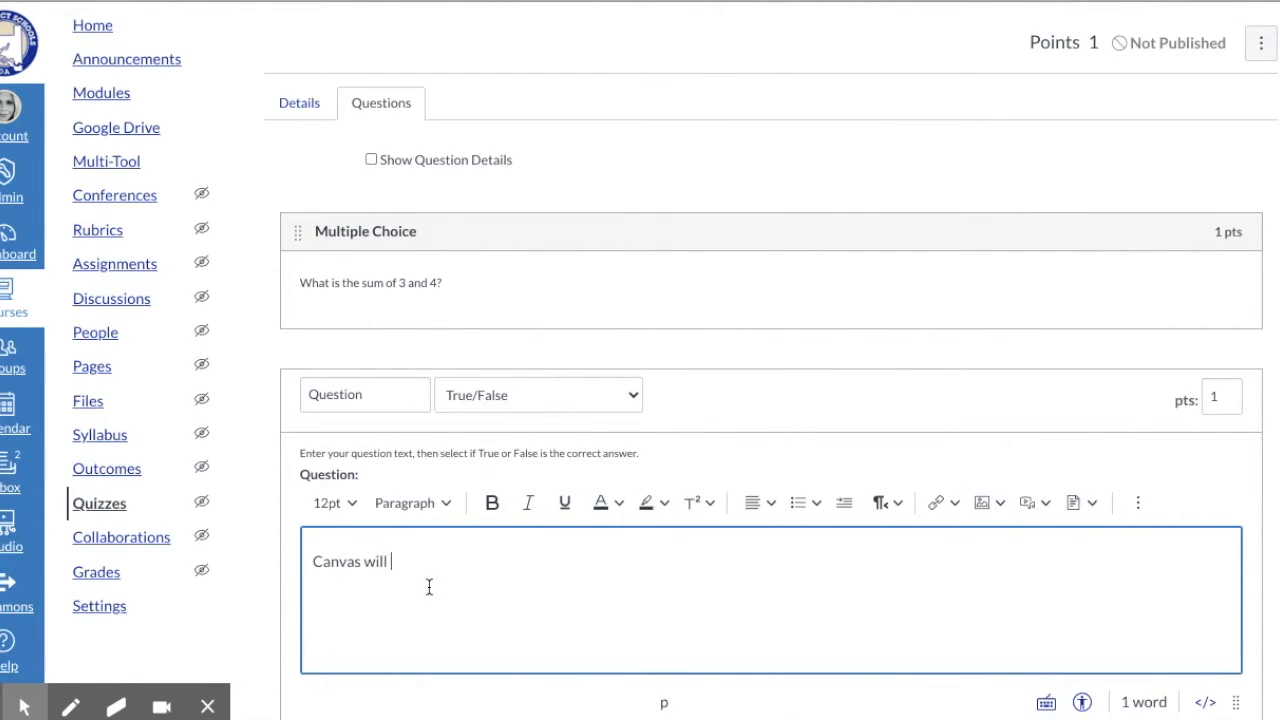
text(autograde most)
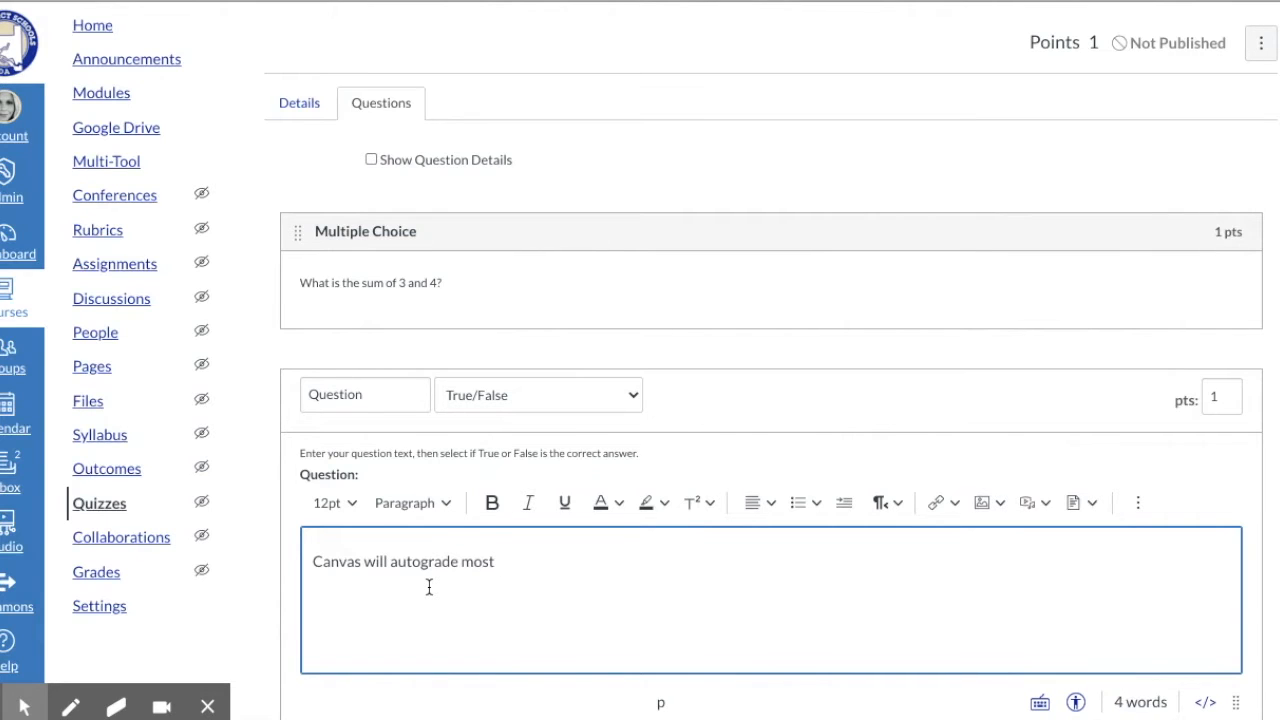
key(Tab)
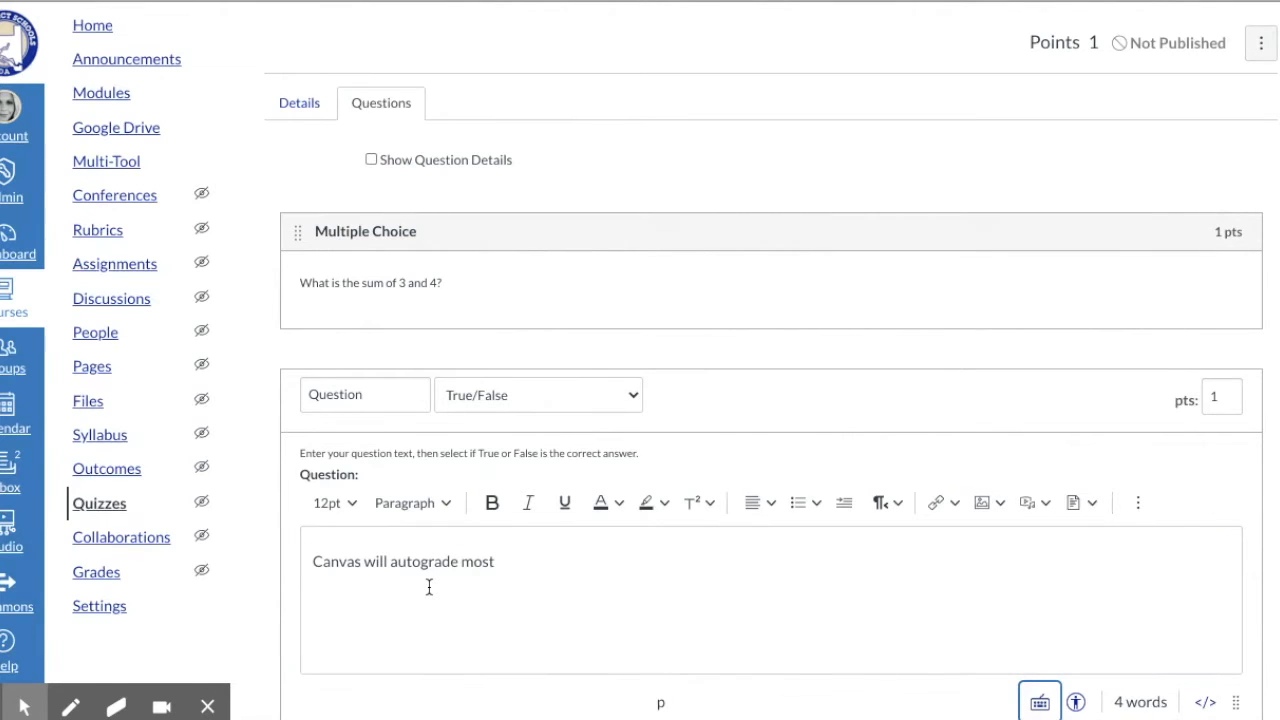
click(515, 563)
text(questions in )
text(Canvas Qui)
text(zzea)
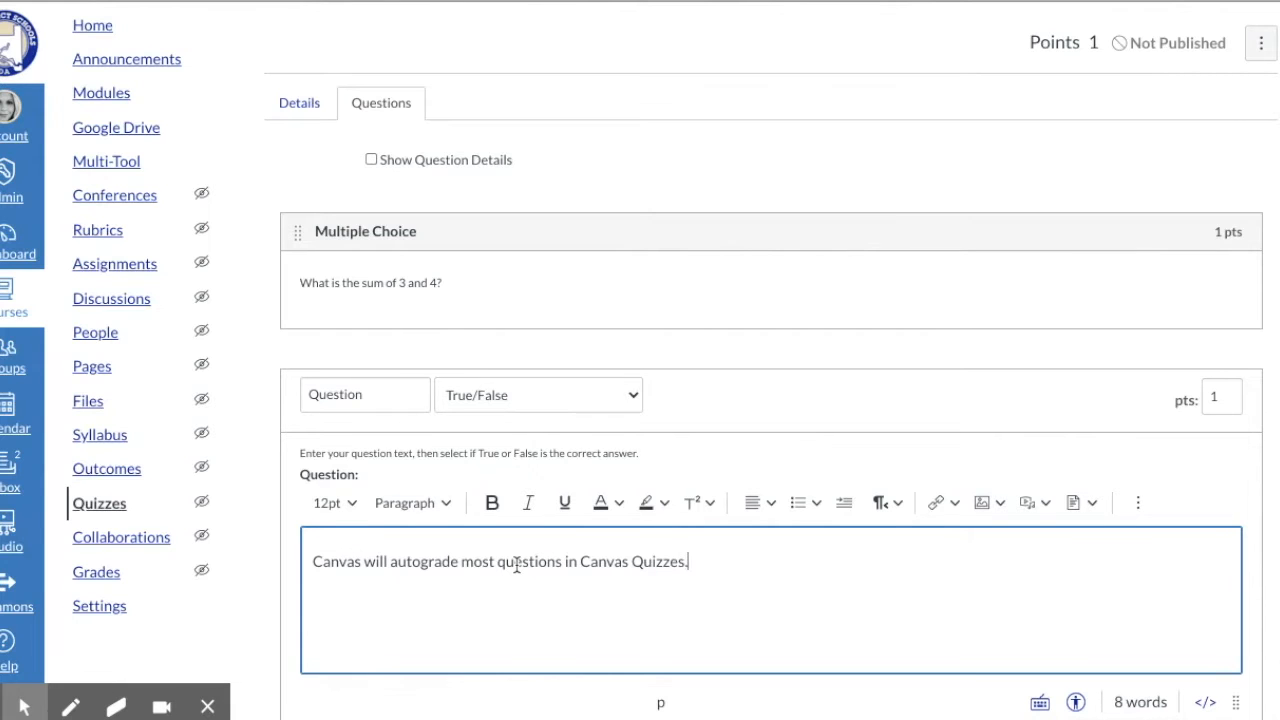
text(.)
scroll(517, 565, down, 4)
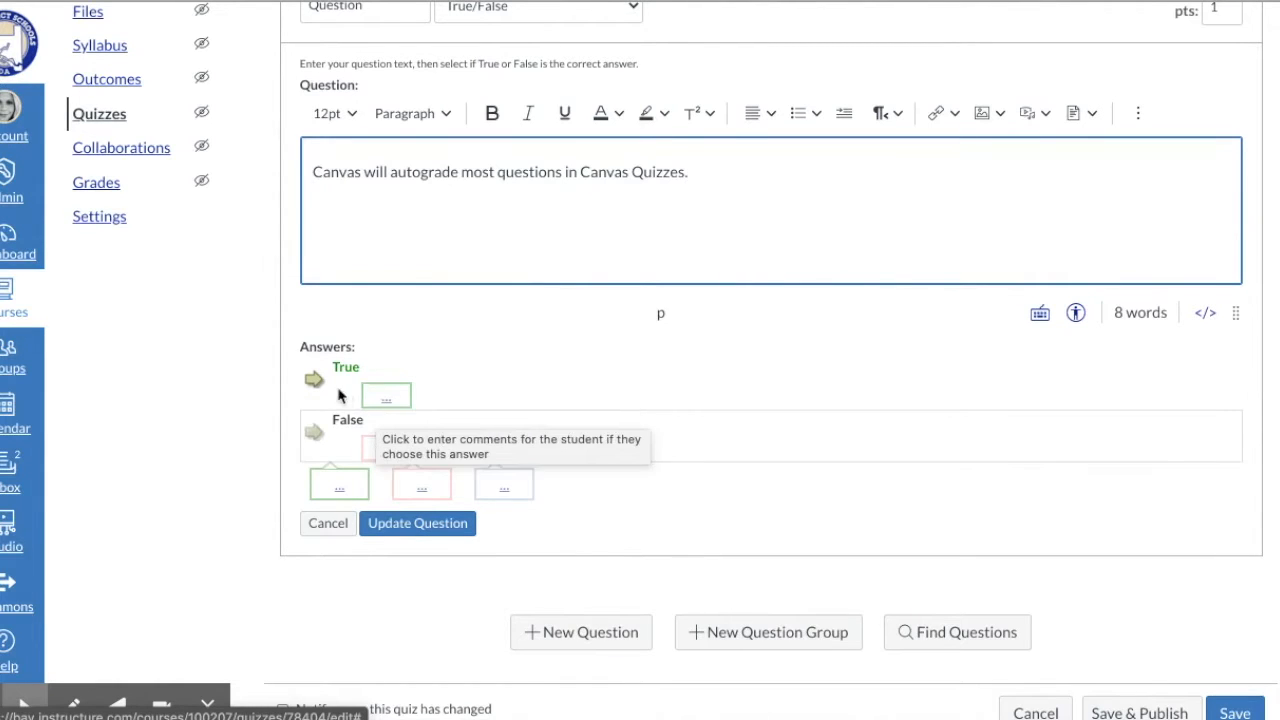
Step: Update the True/False question and add a third question of type Fill In the Blank
click(408, 528)
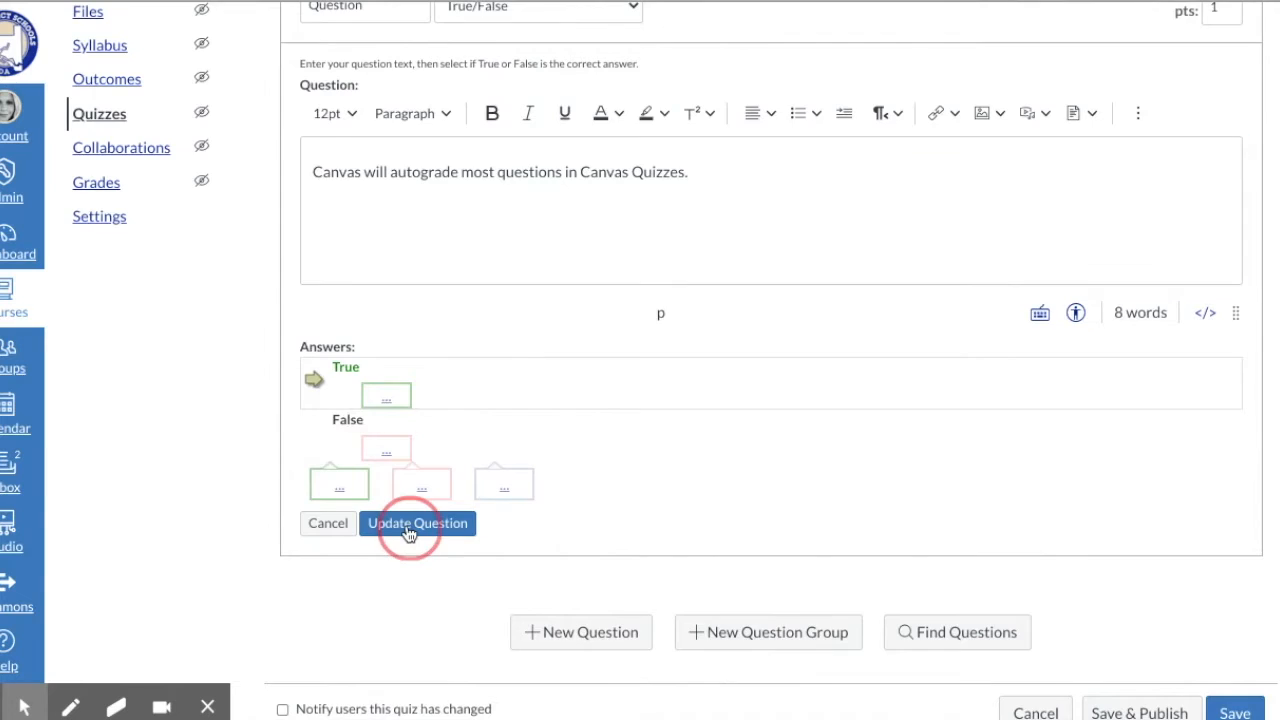
click(560, 580)
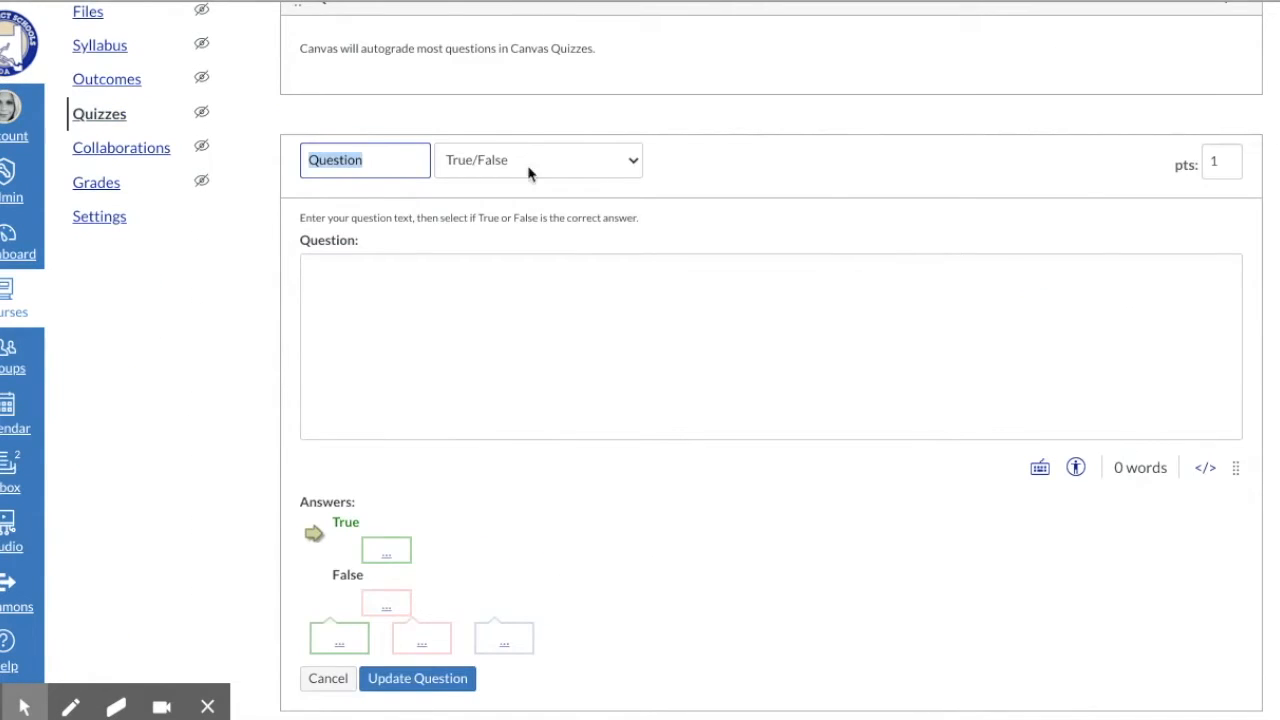
click(529, 168)
click(556, 182)
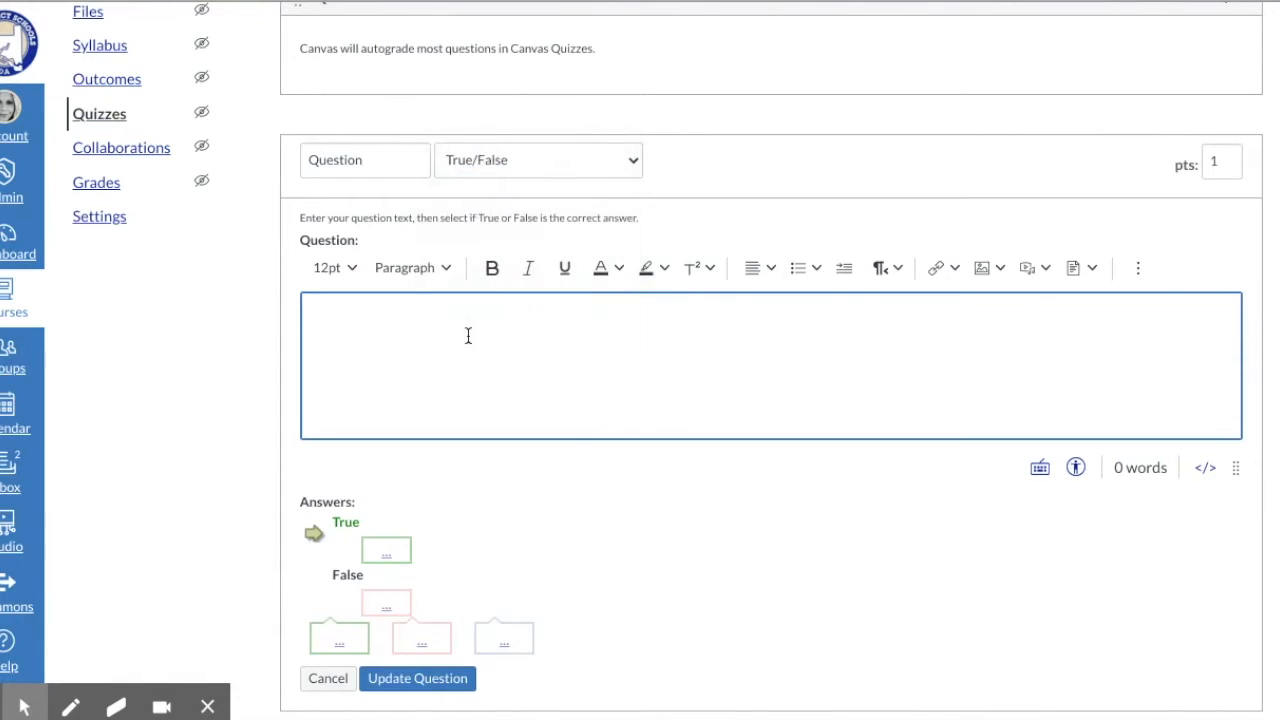
Step: Enter the fill-in-the-blank question text "Canvas is considered a __?"
click(466, 335)
text(Canvas is)
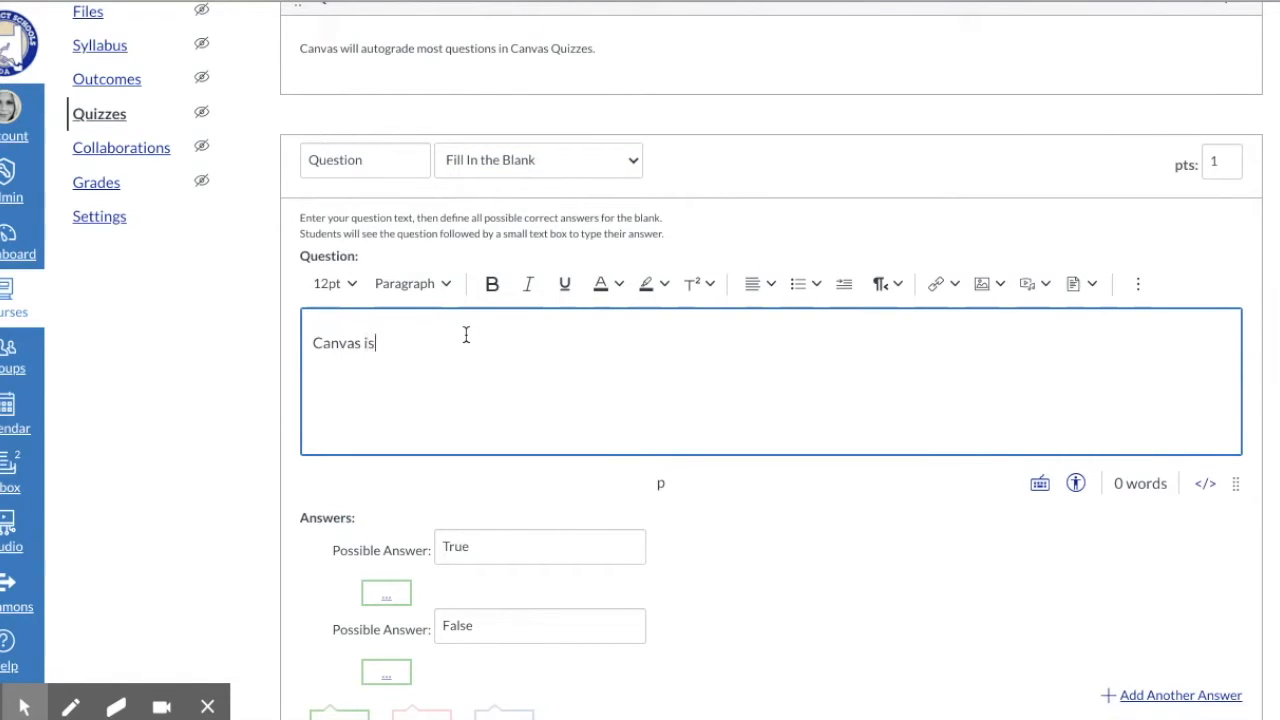
text( considered a __?)
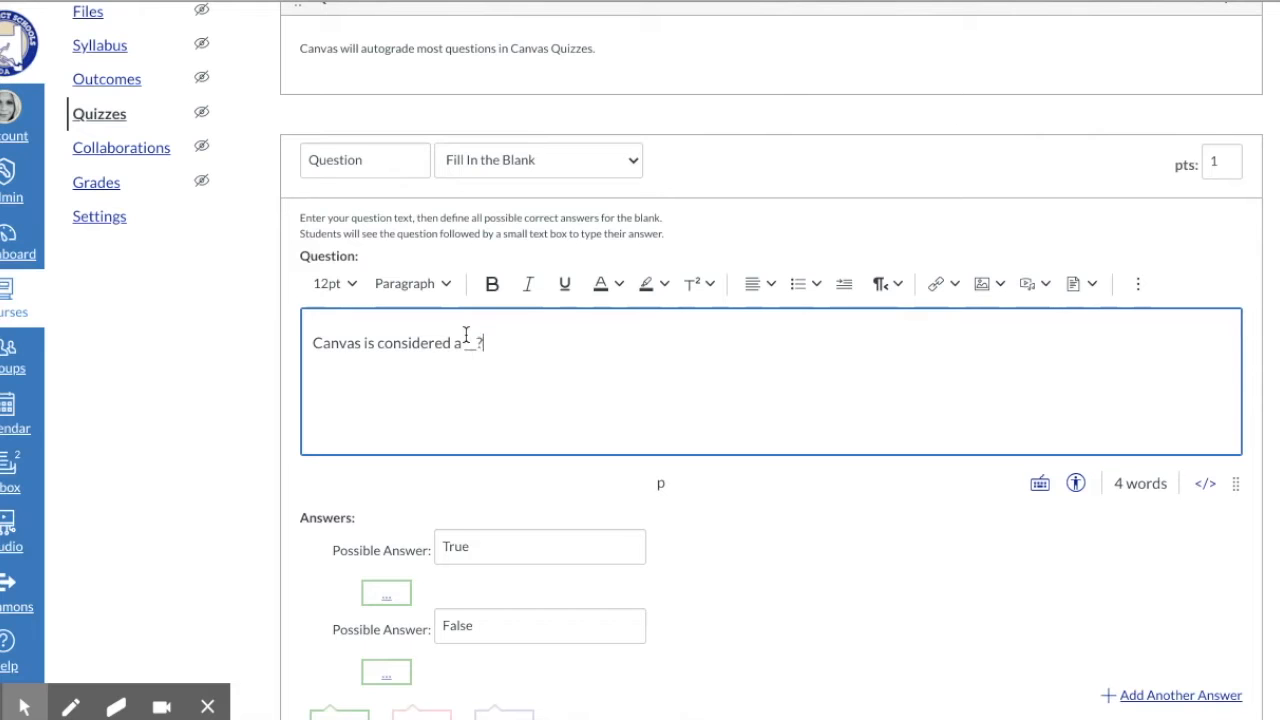
Step: Replace the first possible answer with "Learning Management System"
scroll(466, 335, down, 1)
scroll(466, 335, down, 1)
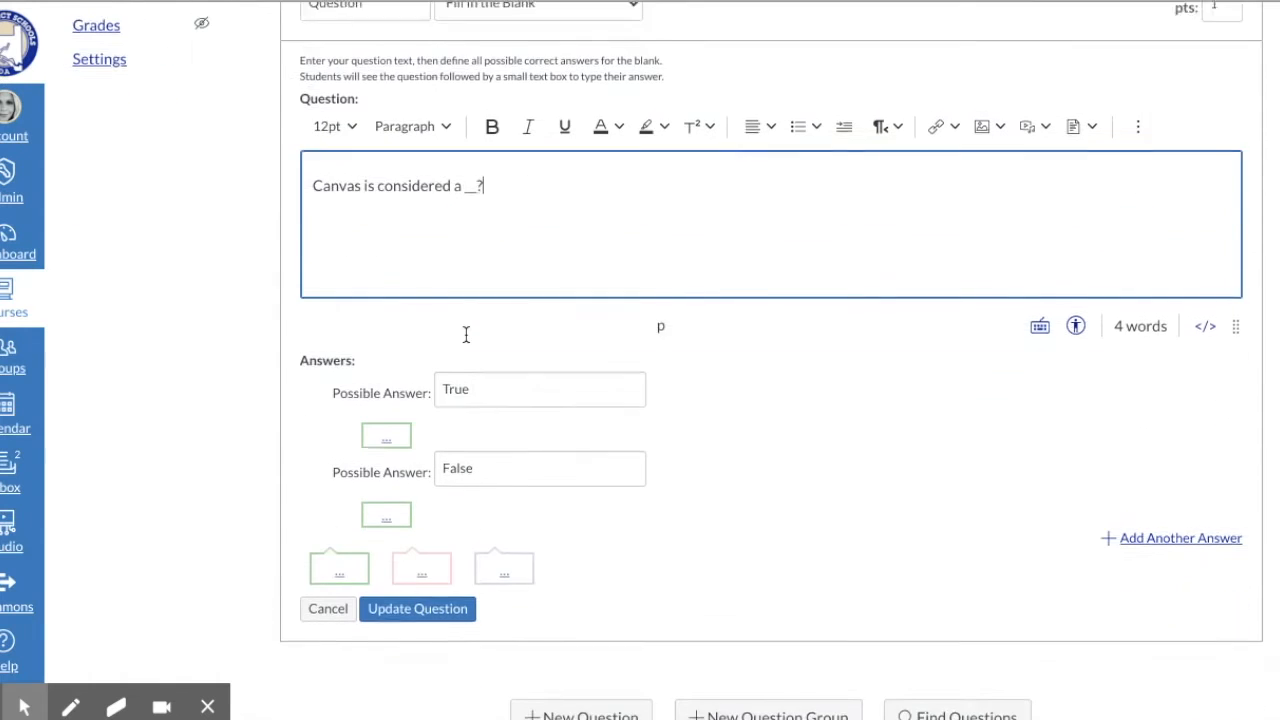
scroll(559, 214, down, 1)
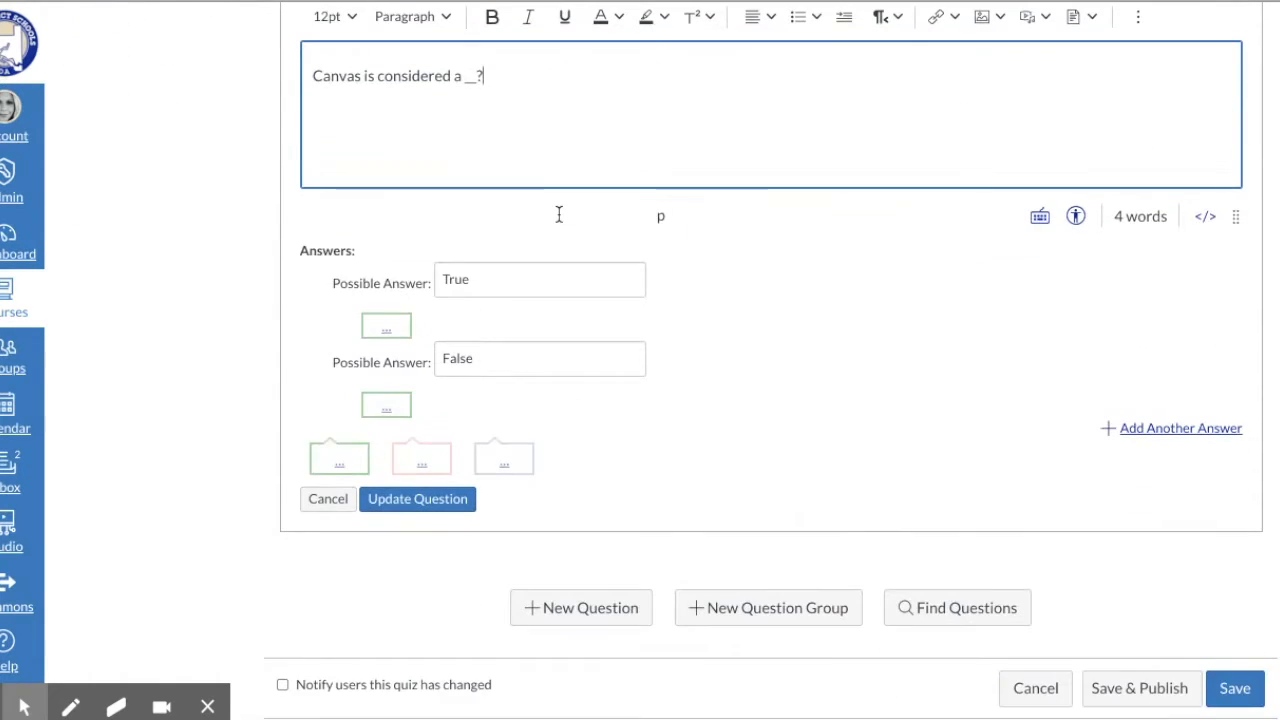
click(510, 281)
double_click(443, 280)
text(Learning Management System)
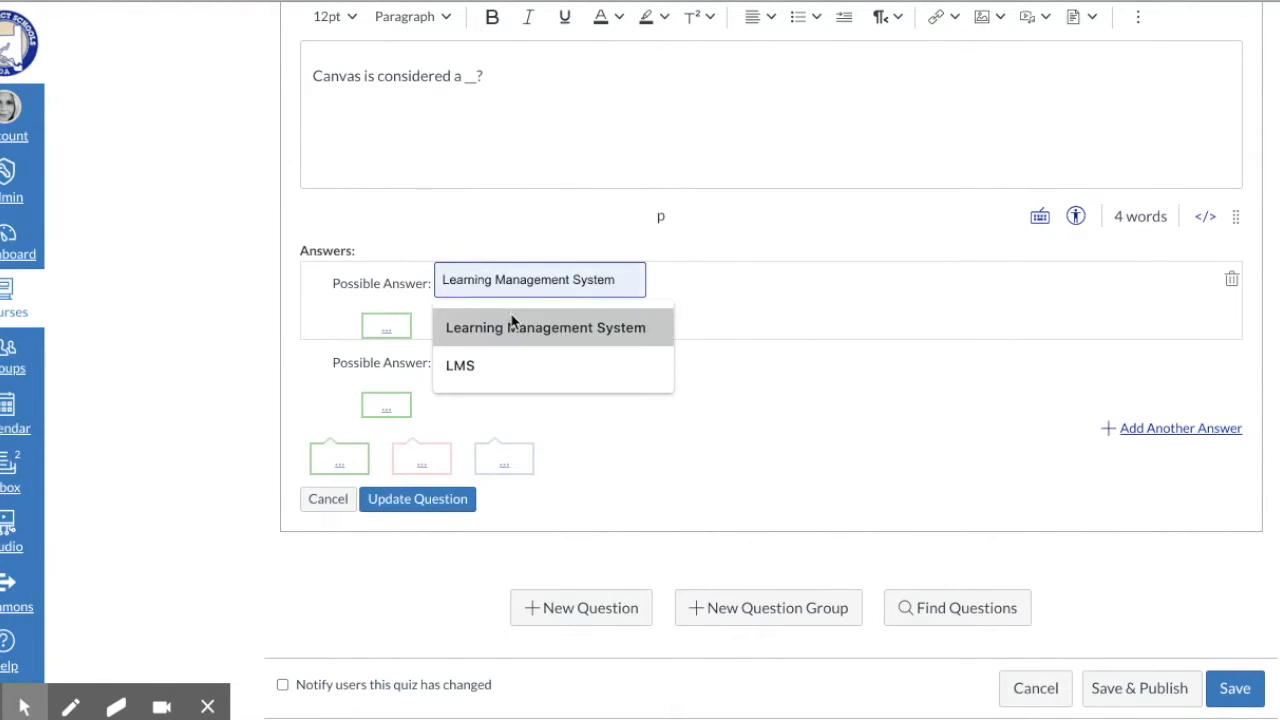
click(514, 326)
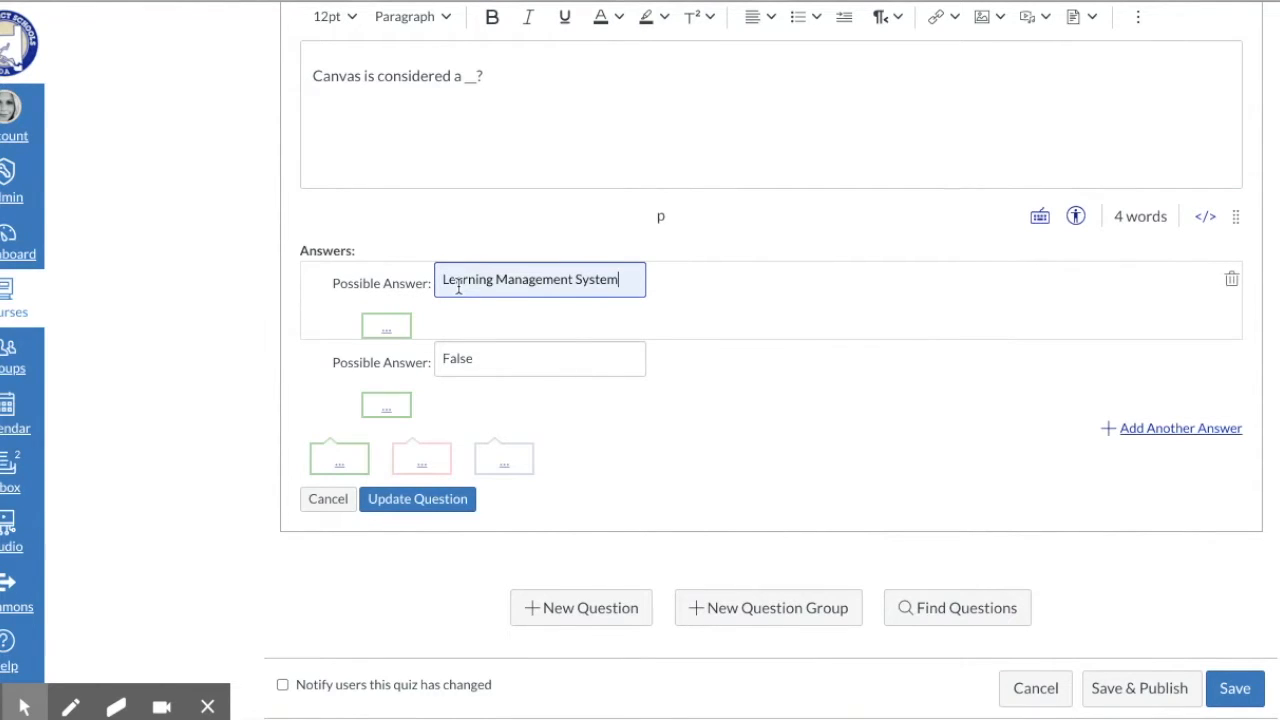
Step: Replace the second possible answer with "LMS"
click(491, 357)
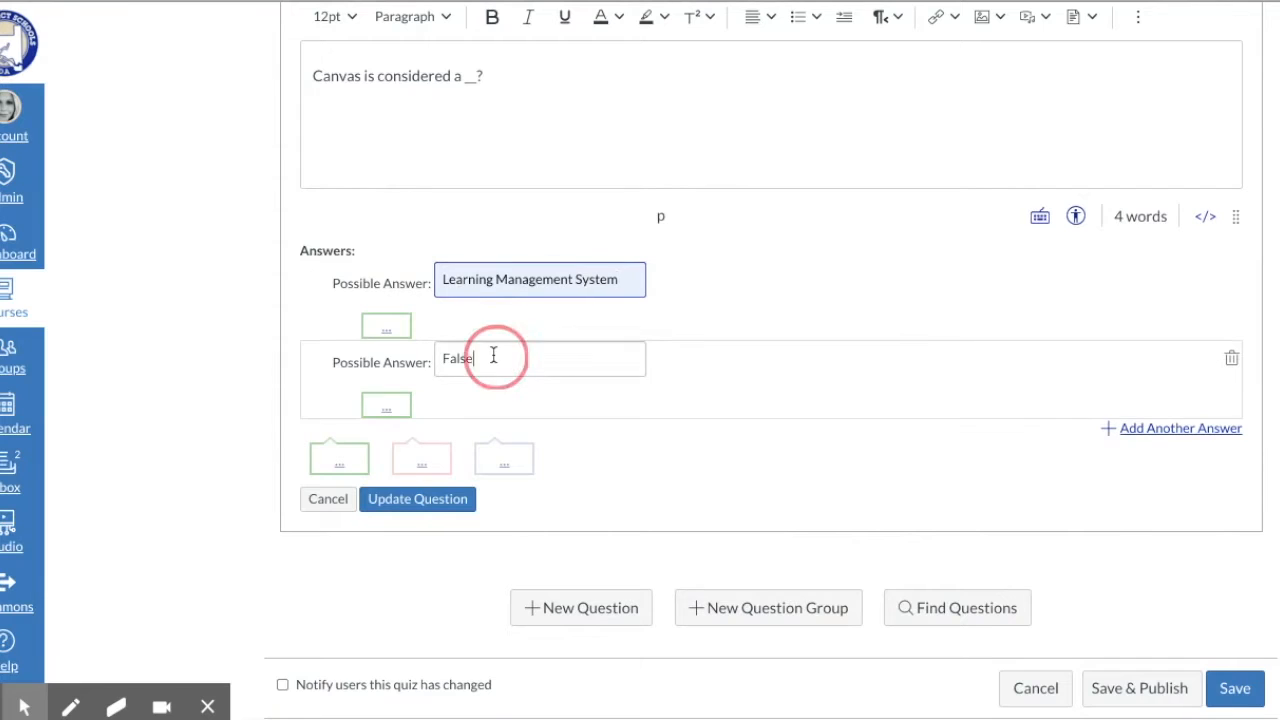
key(BackSpace)
key(BackSpace)
key(BackSpace)
key(BackSpace)
key(BackSpace)
text(LMS)
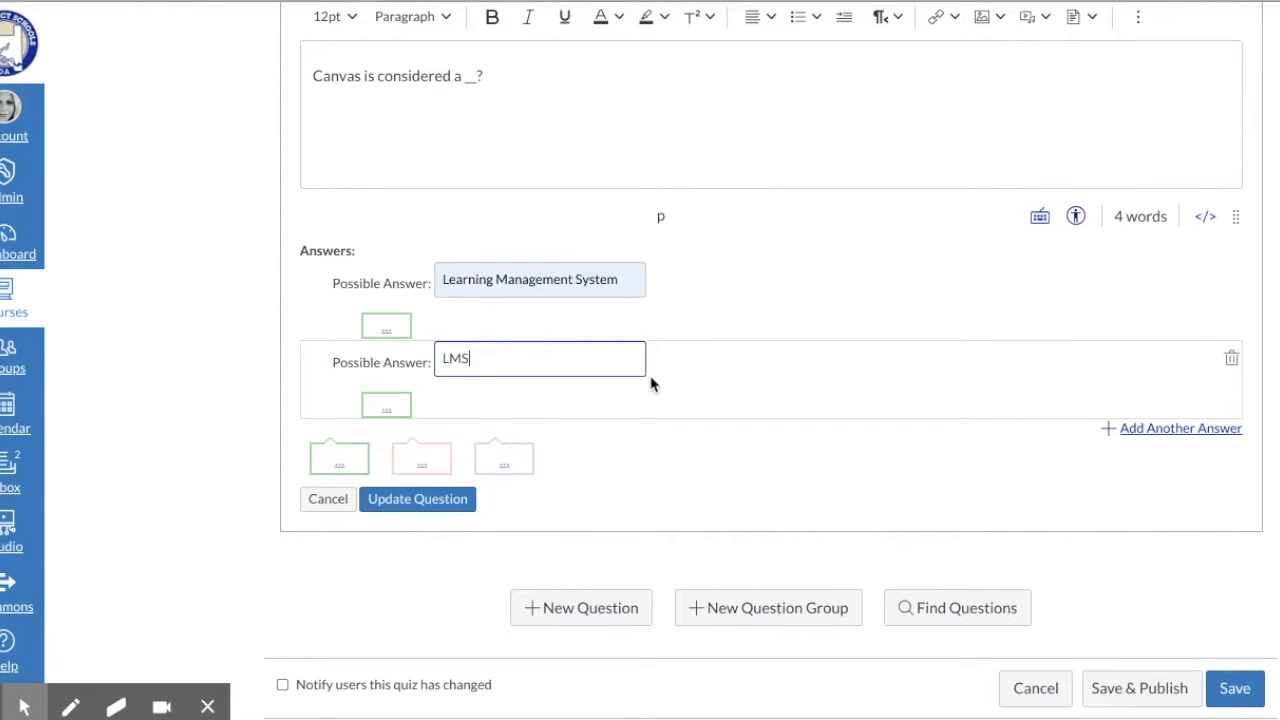
Step: Add a third possible answer, delete it again while empty, and update the fill-in-the-blank question
click(1153, 431)
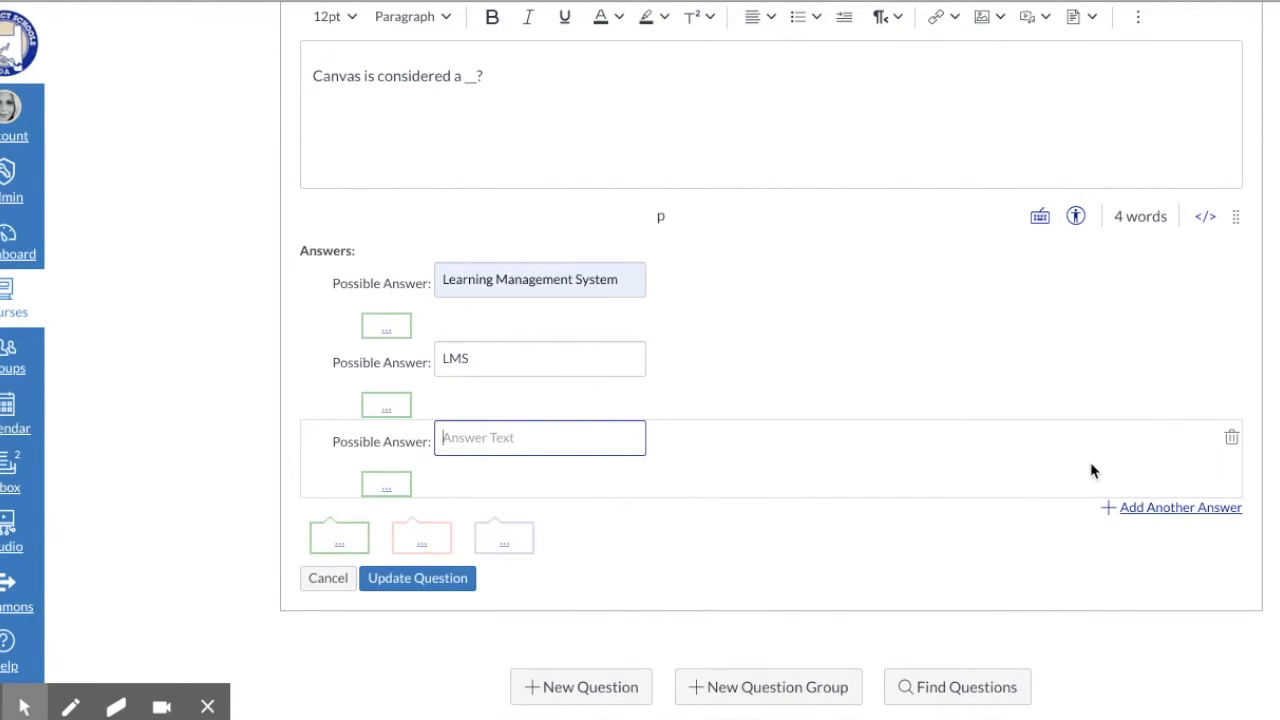
click(1232, 438)
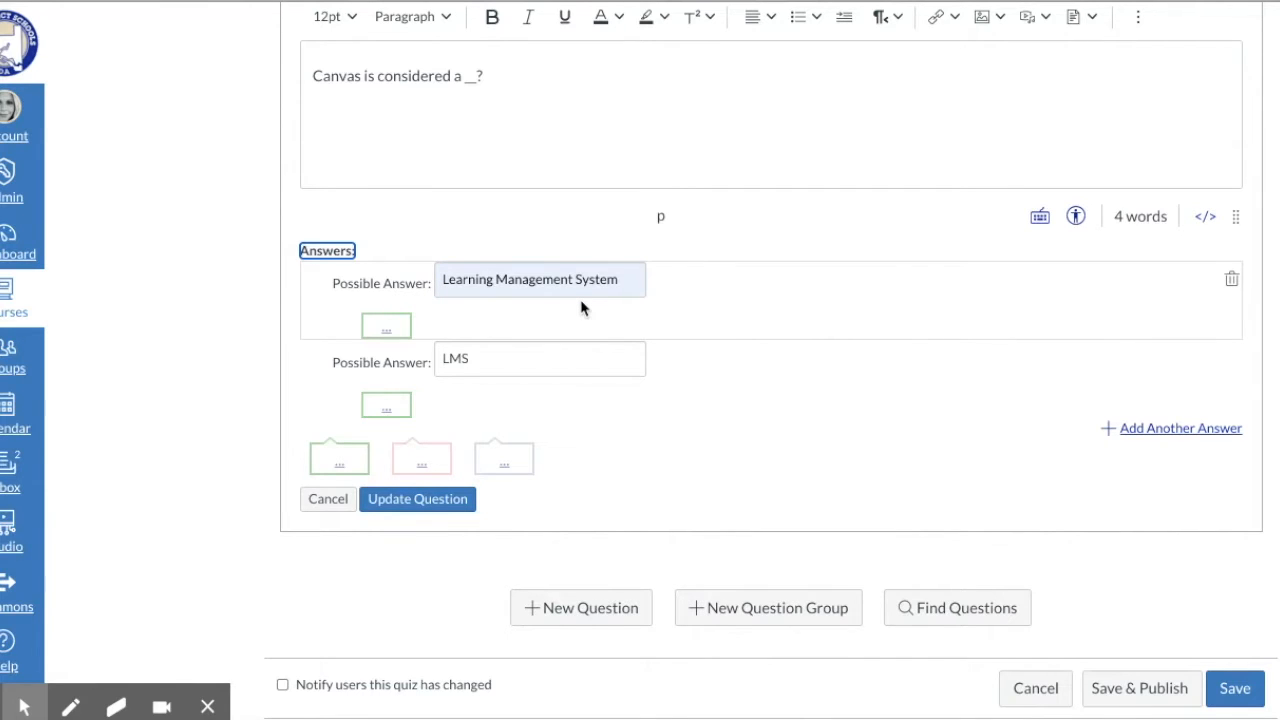
click(437, 506)
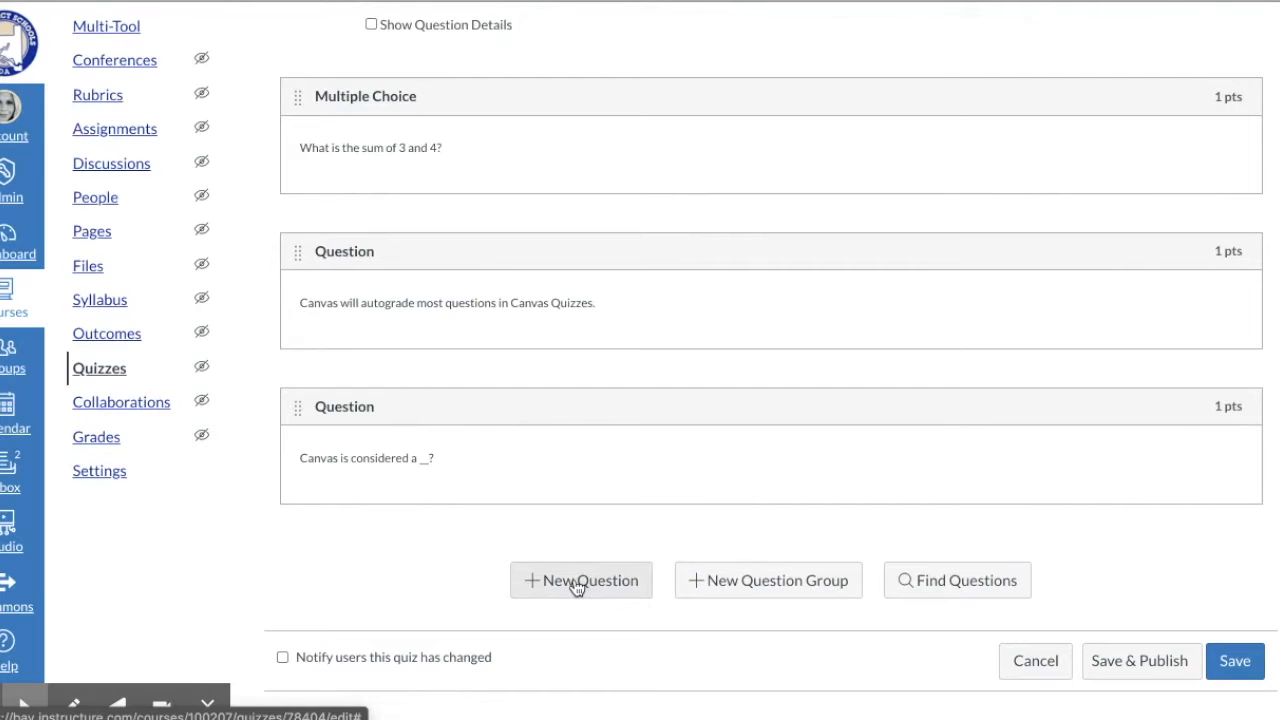
Step: Add a fourth question to the quiz and set its type to Fill In Multiple Blanks
click(577, 587)
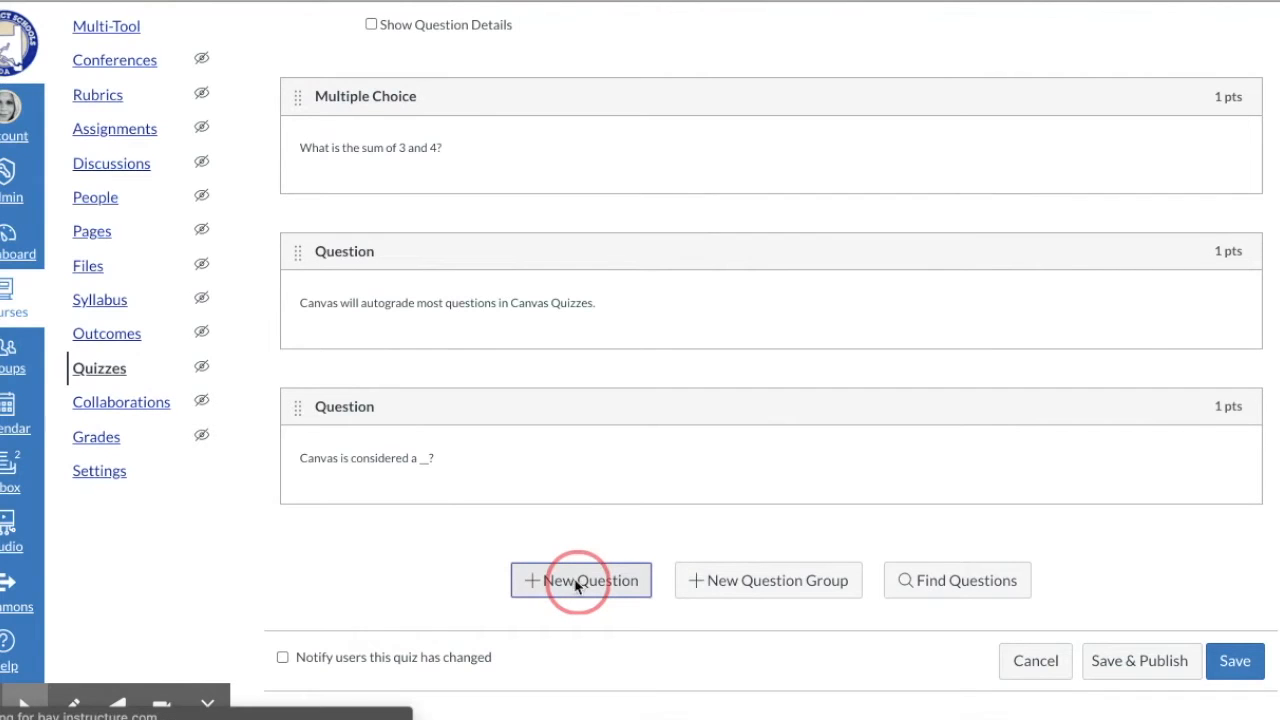
click(493, 50)
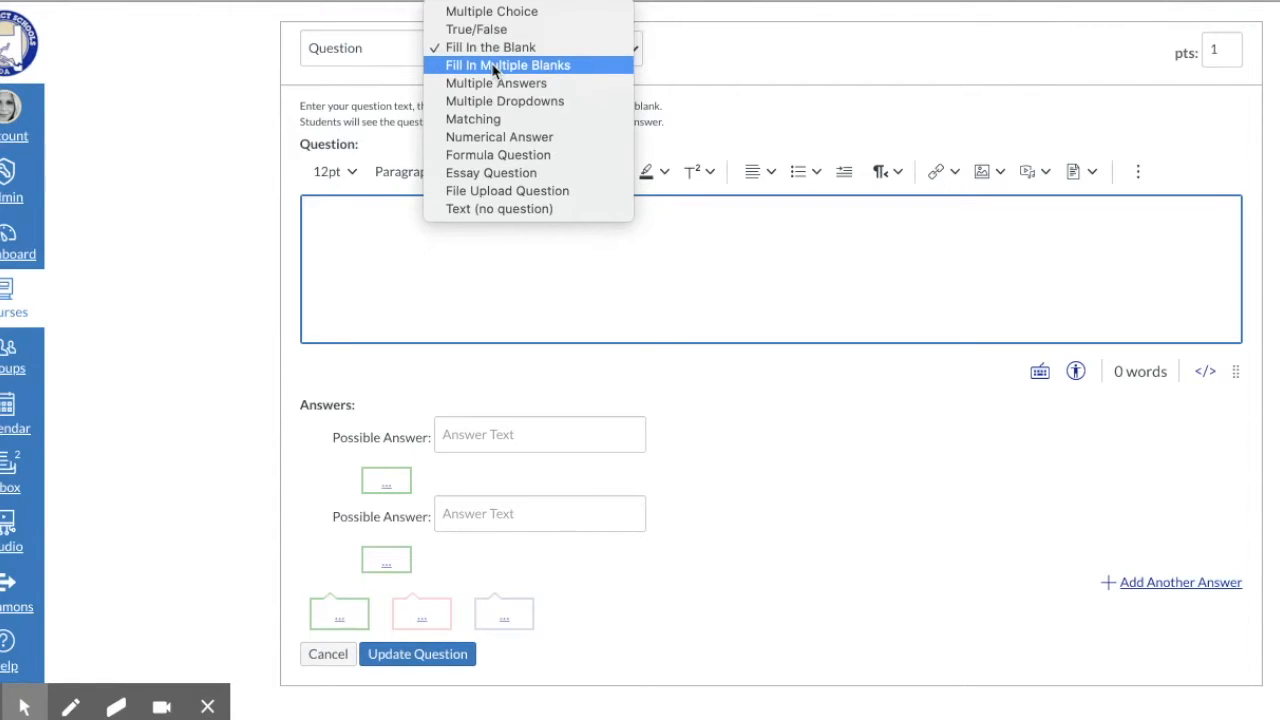
click(493, 66)
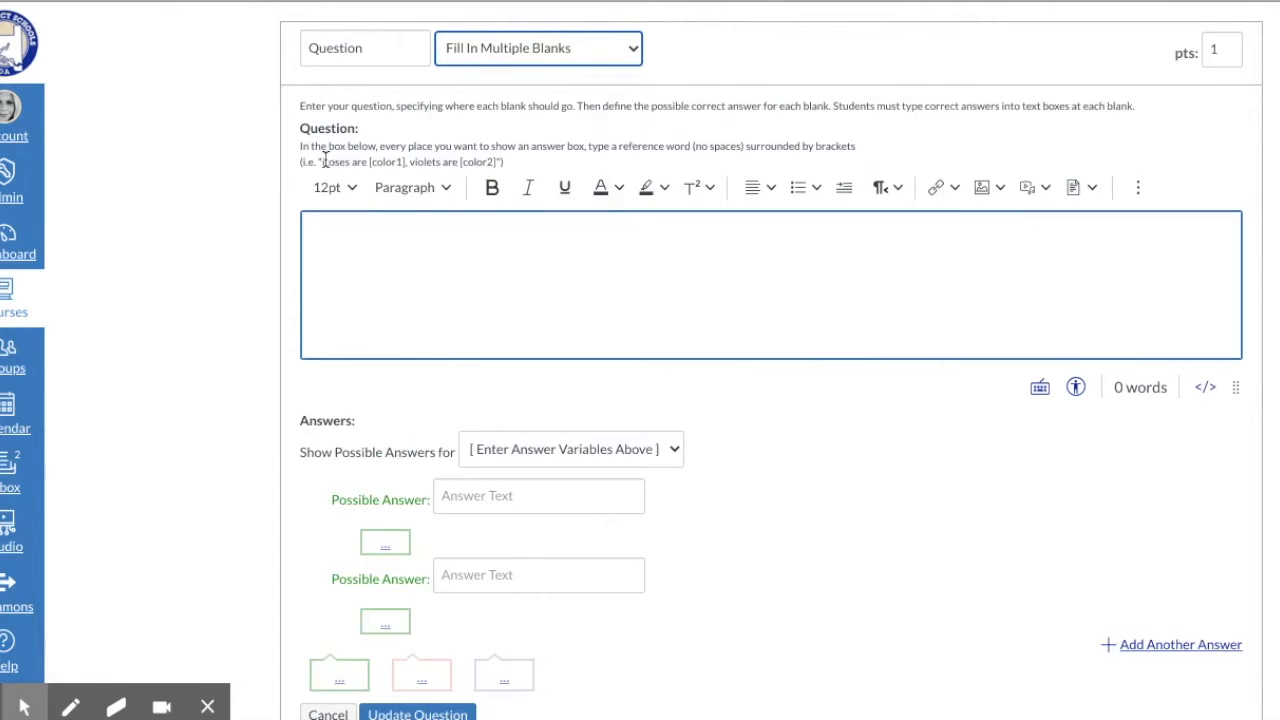
Step: Copy the example sentence "Roses are [color1], violets are [color2]" from the instructions into the question text
drag(321, 162, 497, 161)
key(ctrl+c)
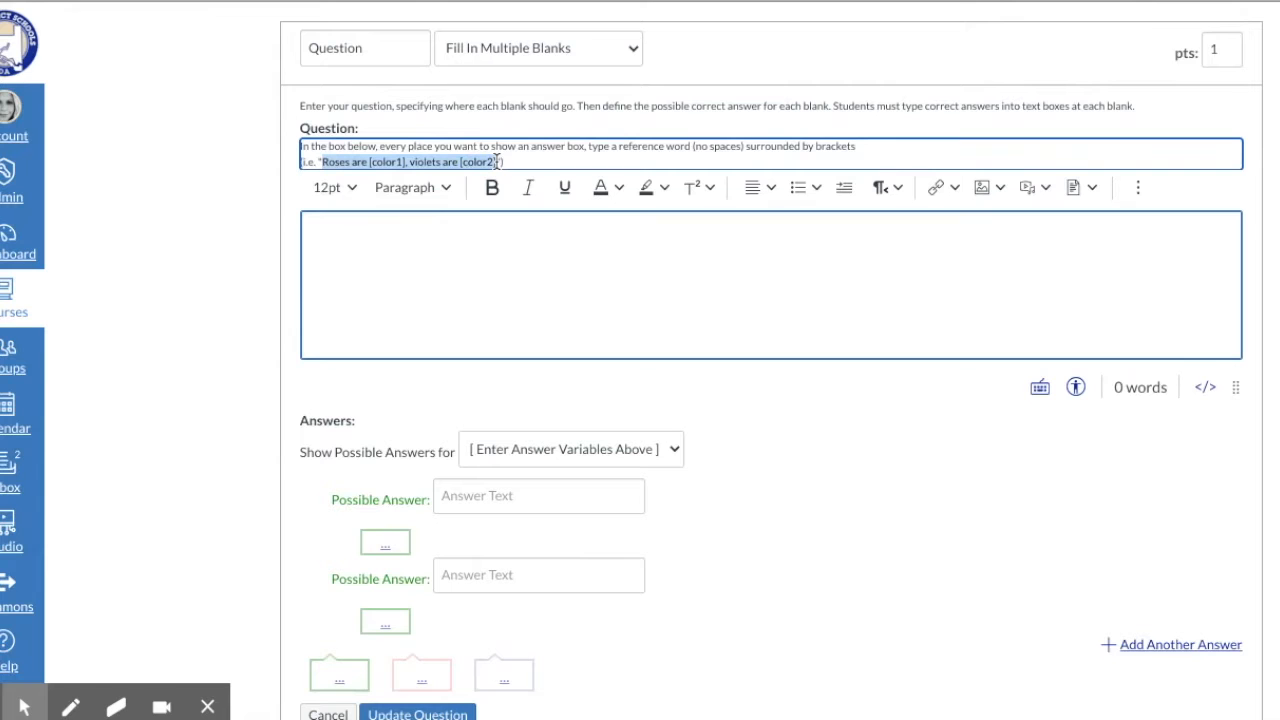
click(479, 249)
key(ctrl+v)
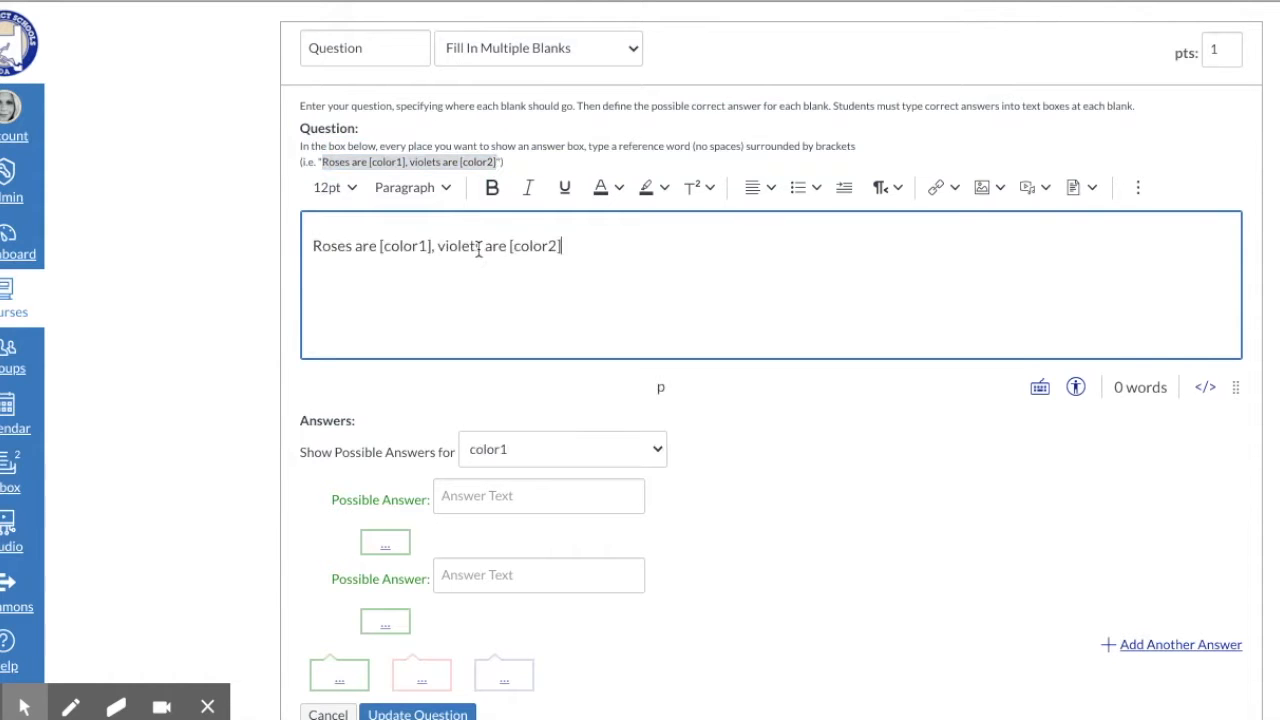
Step: Enter "red" as the possible answer for color1 and delete the empty second answer
scroll(479, 249, down, 1)
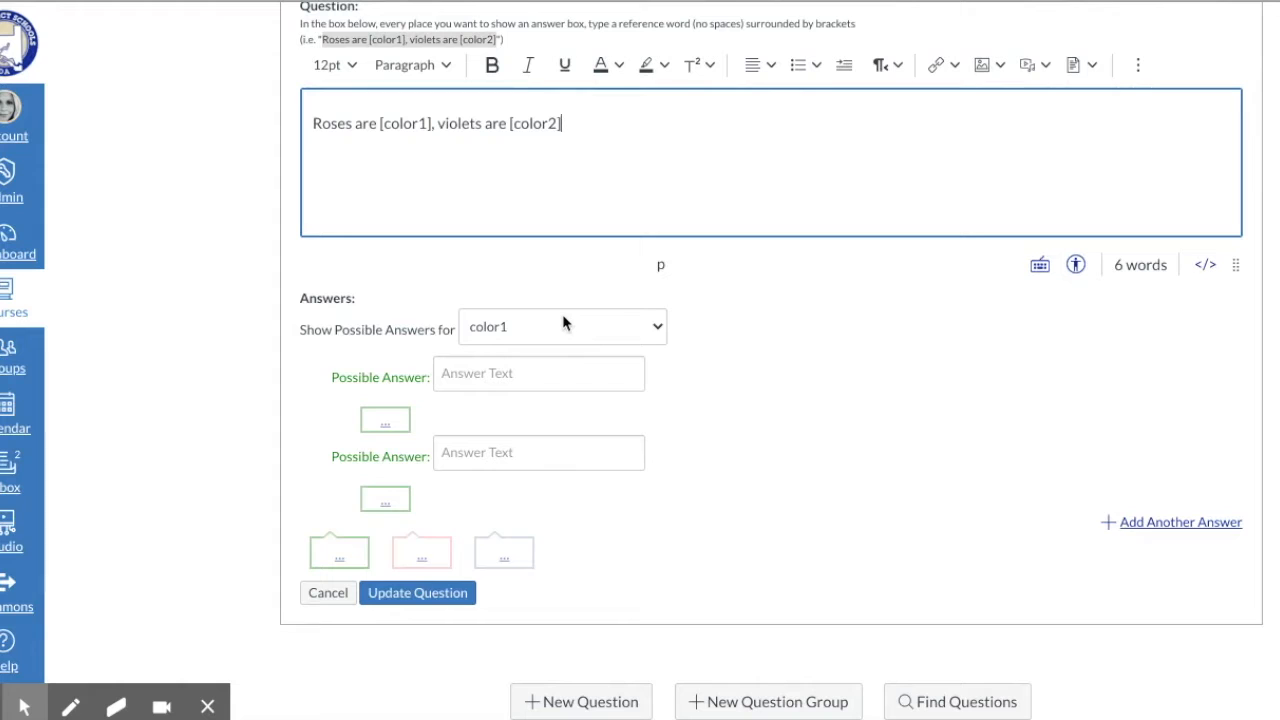
click(504, 372)
text(red)
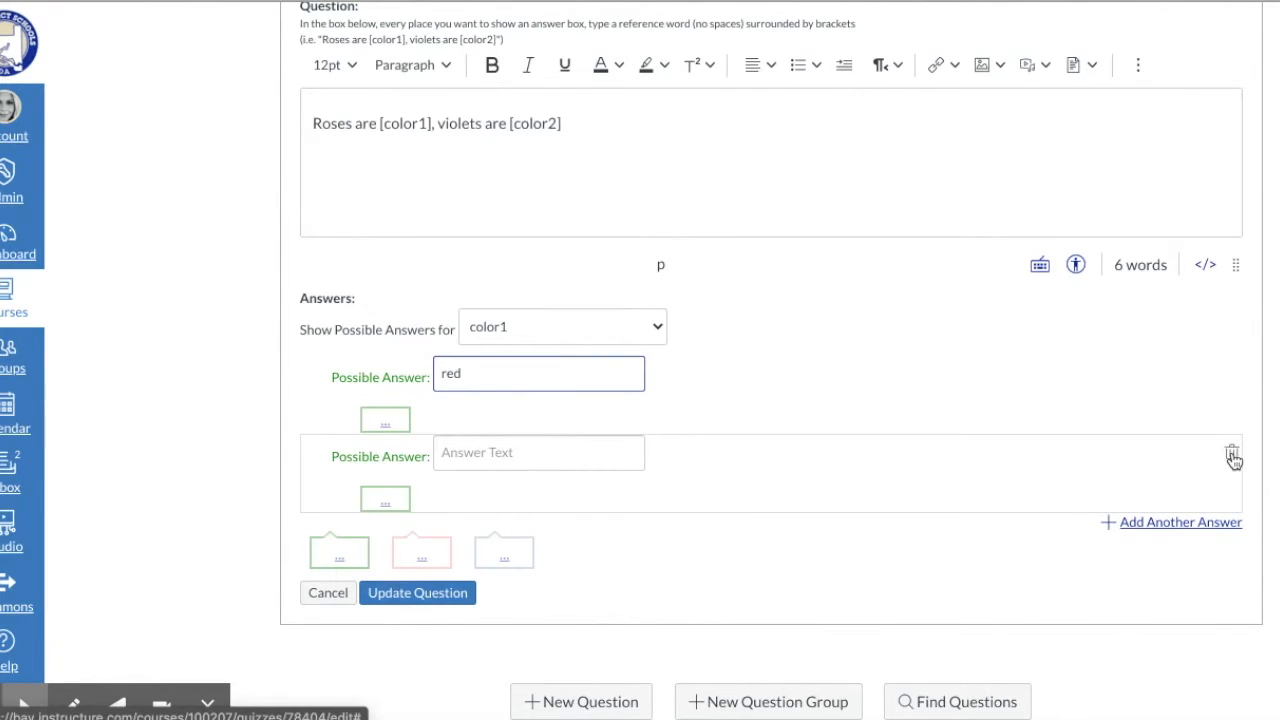
click(1232, 455)
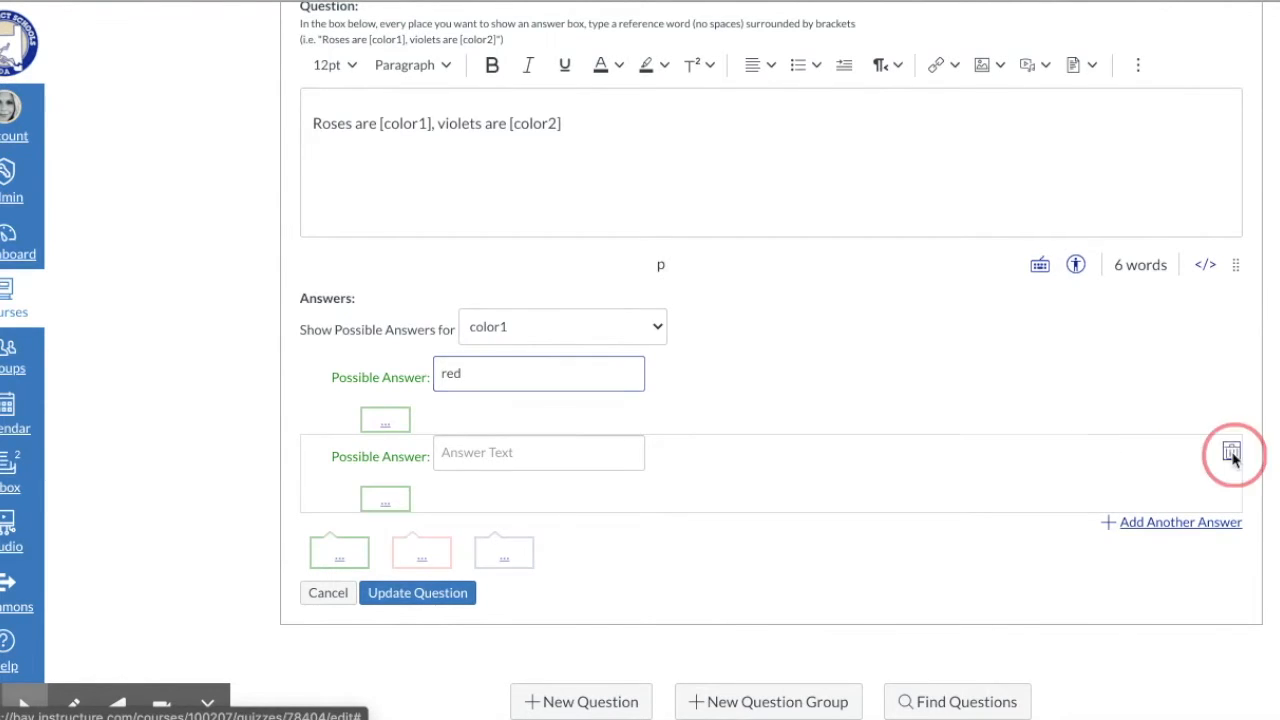
Step: Set "blue" as the only possible answer for color2, removing the empty one, and update the question
click(657, 329)
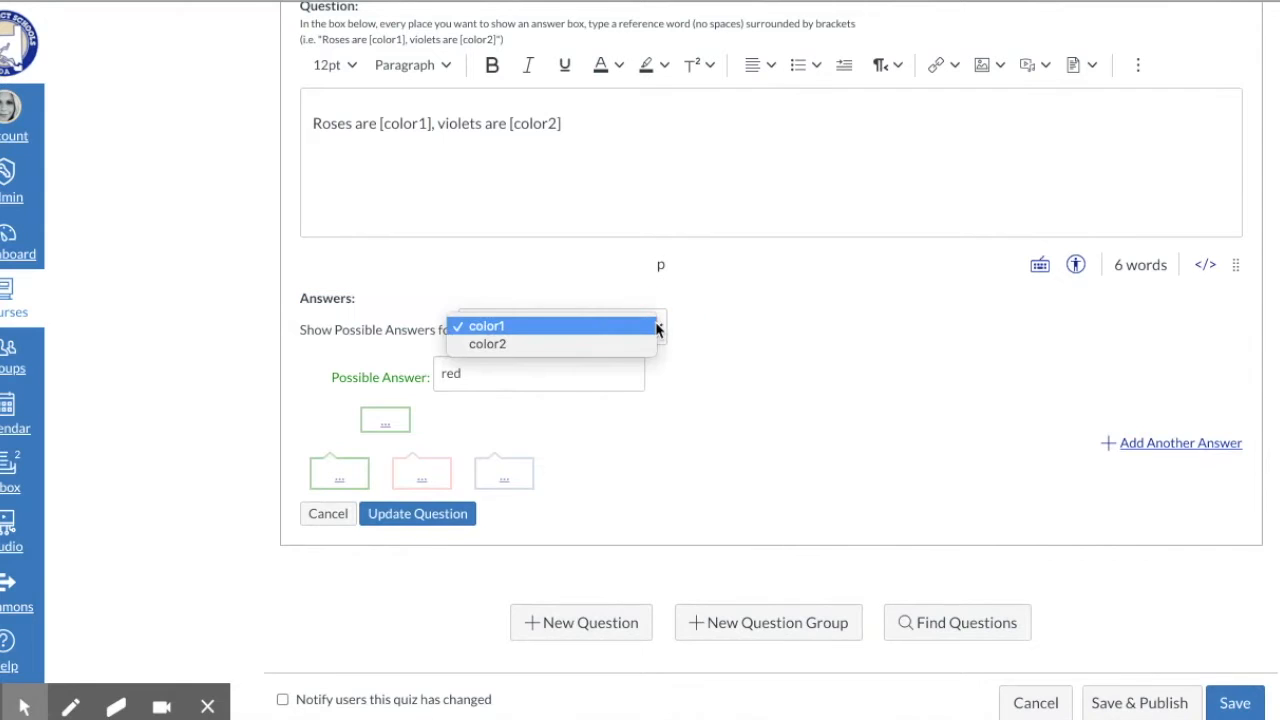
click(540, 346)
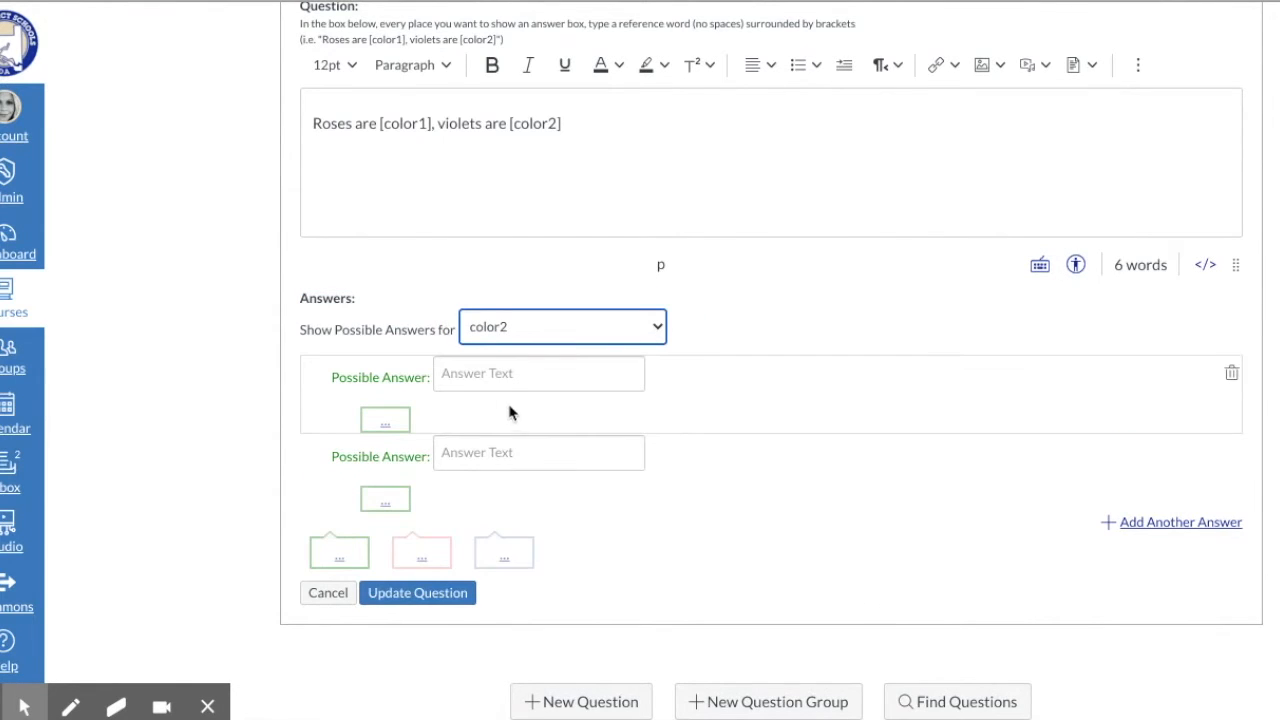
click(501, 373)
text(blue)
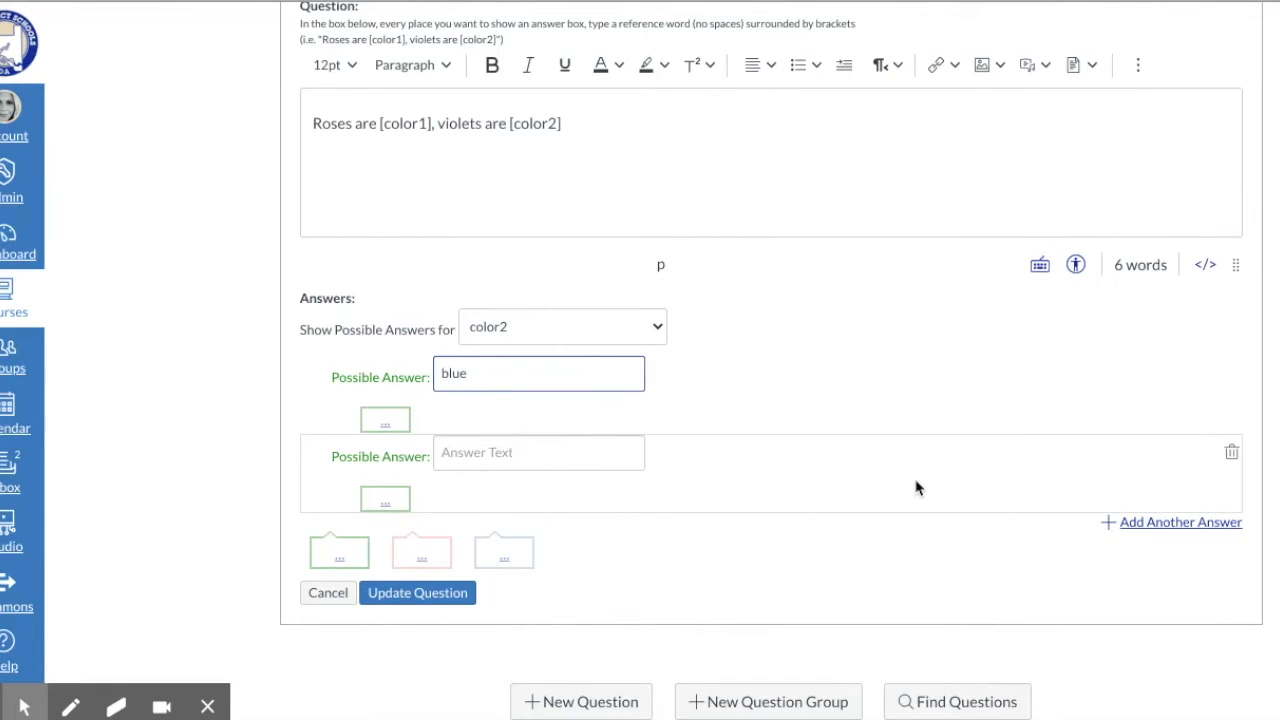
click(1232, 453)
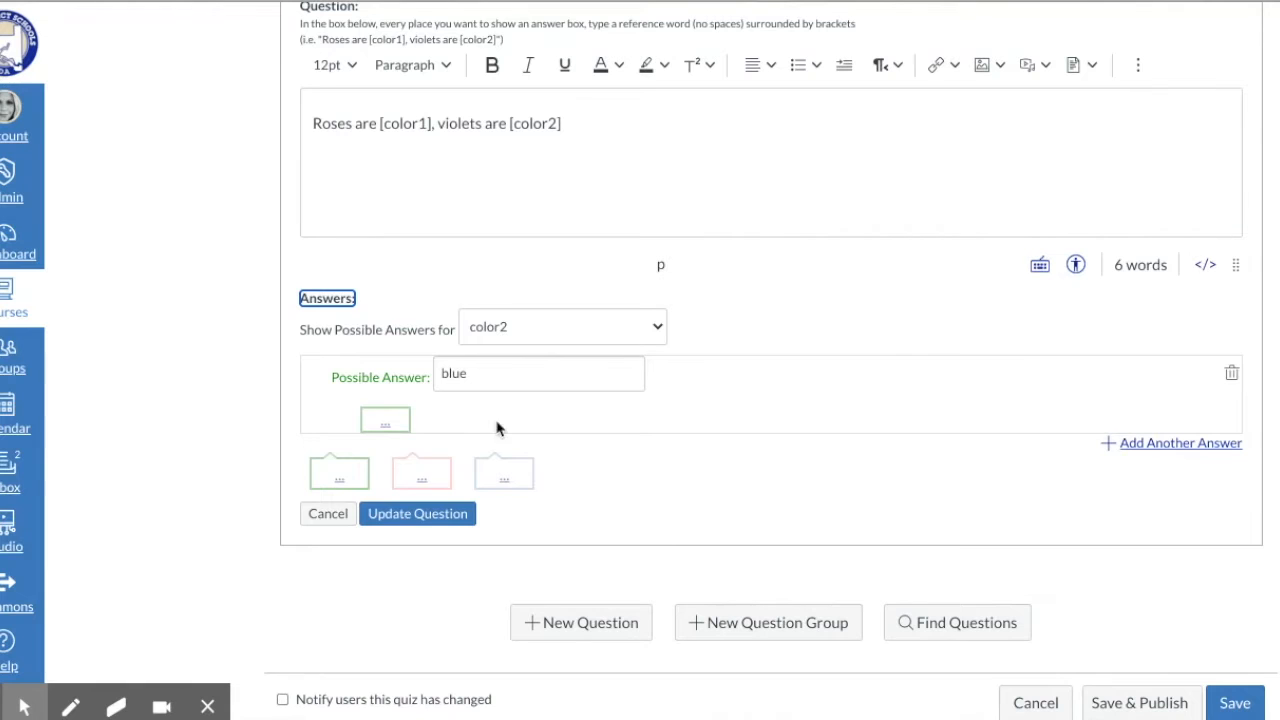
click(417, 513)
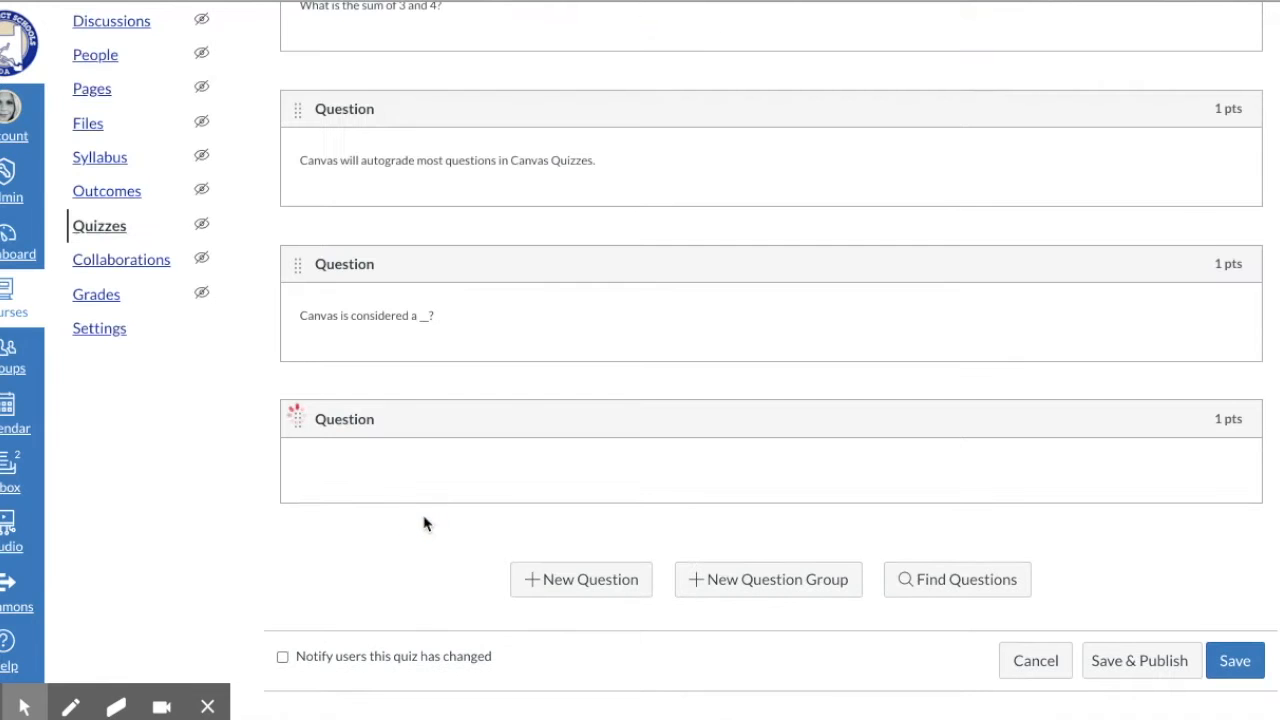
Step: Add a fifth question to the quiz and set its type to Multiple Answers
click(565, 594)
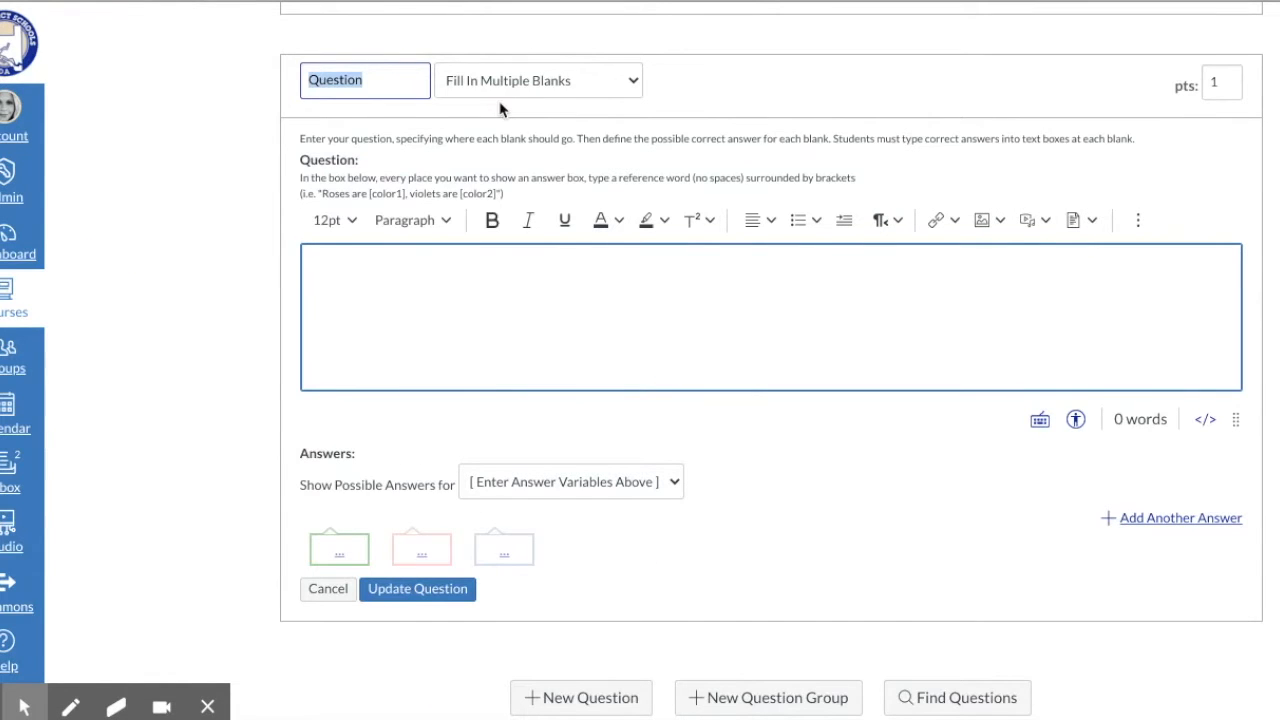
click(512, 86)
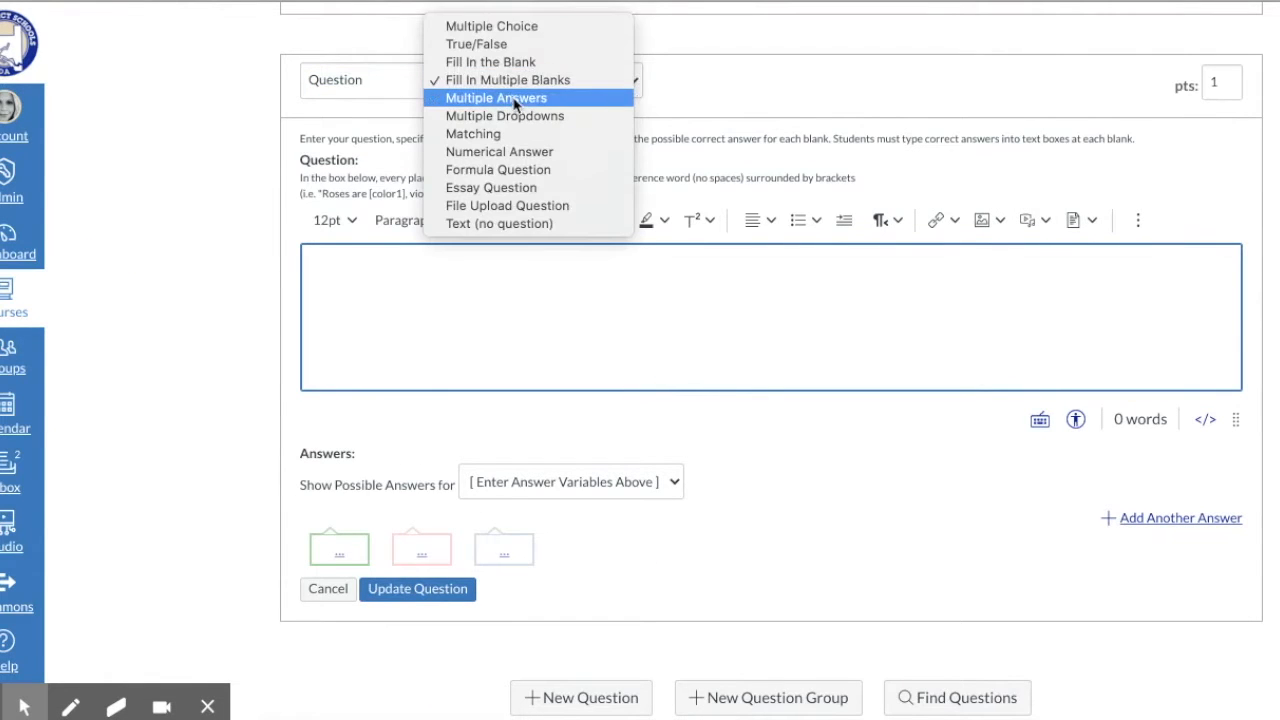
click(515, 98)
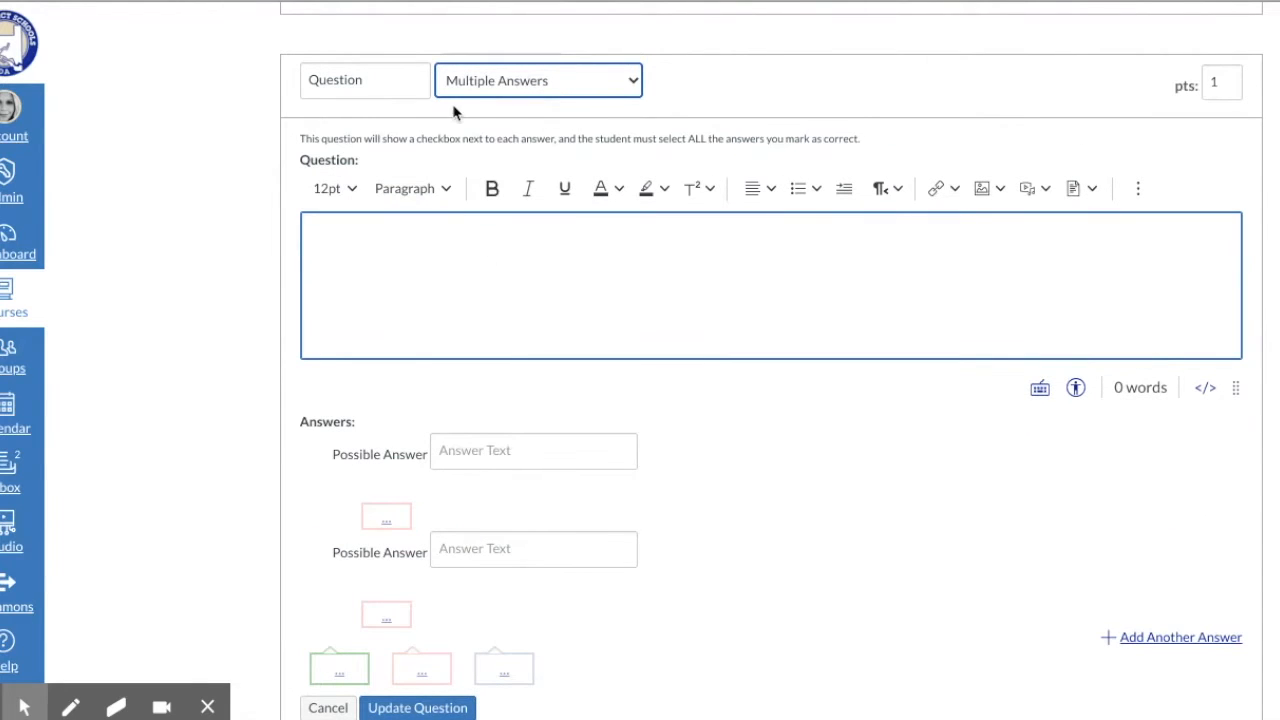
Step: Enter the question text "What multimedia can be added into a Canvas quiz question?"
click(470, 297)
text(Wh)
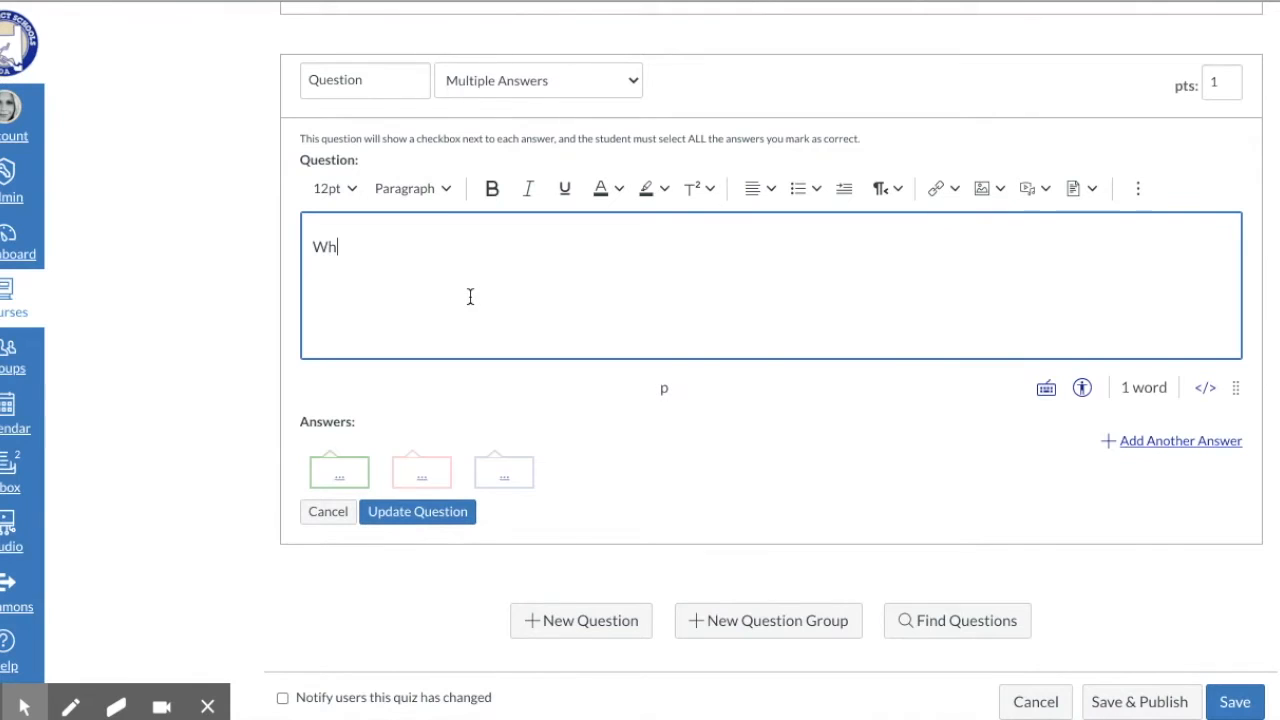
text(multum)
key(BackSpace)
key(BackSpace)
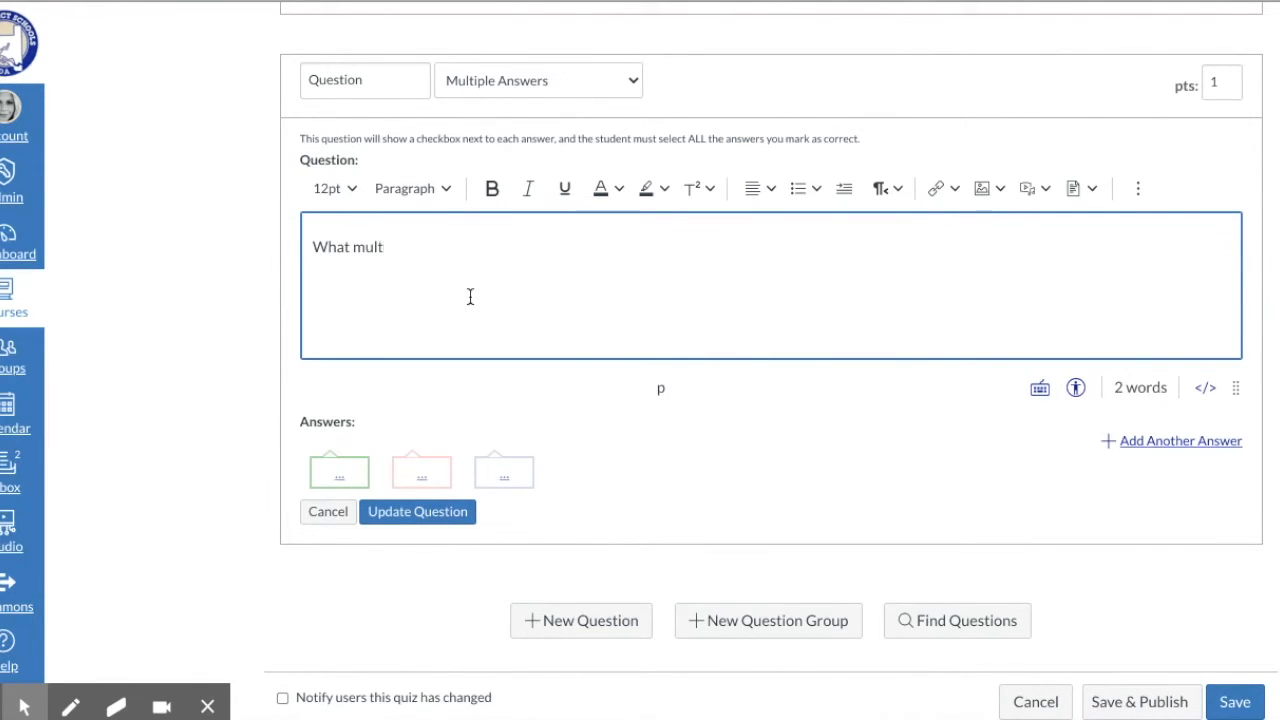
text(imedia can be added into a Canvas qui)
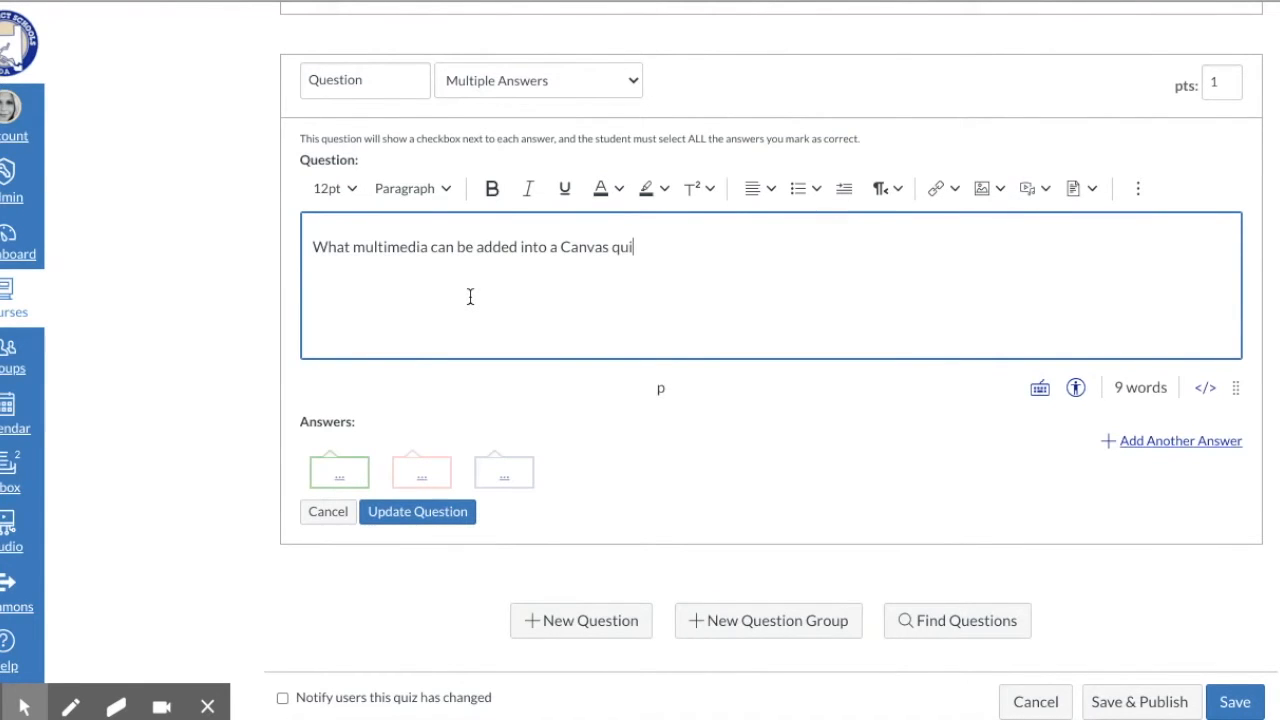
text(z question?)
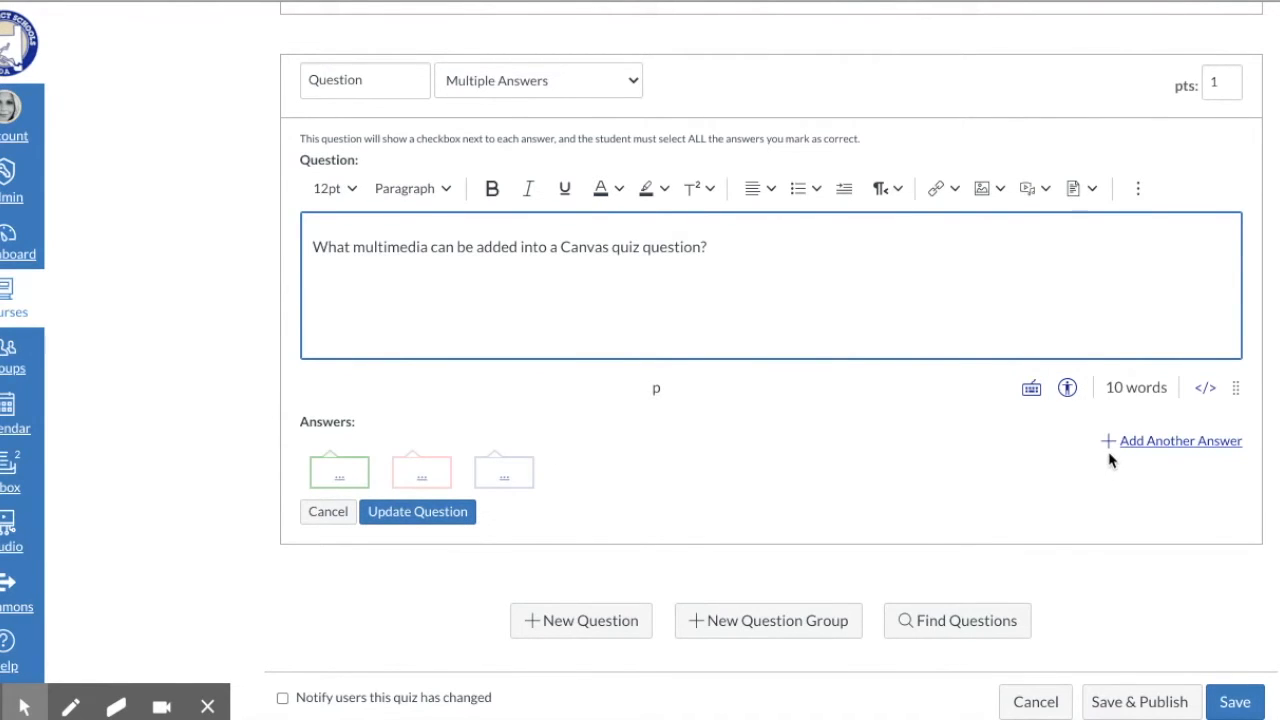
Step: Add two possible answers to the multimedia question, "picture" and "video"
click(1140, 446)
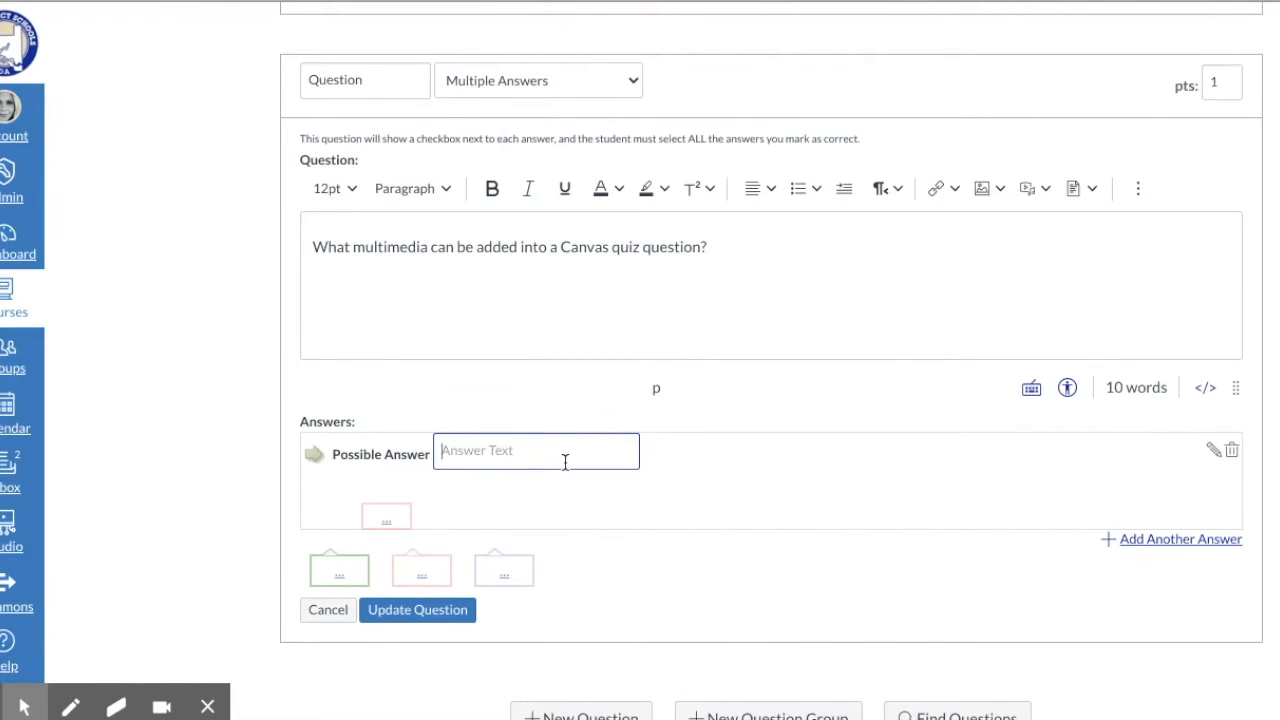
text(pl)
click(1186, 541)
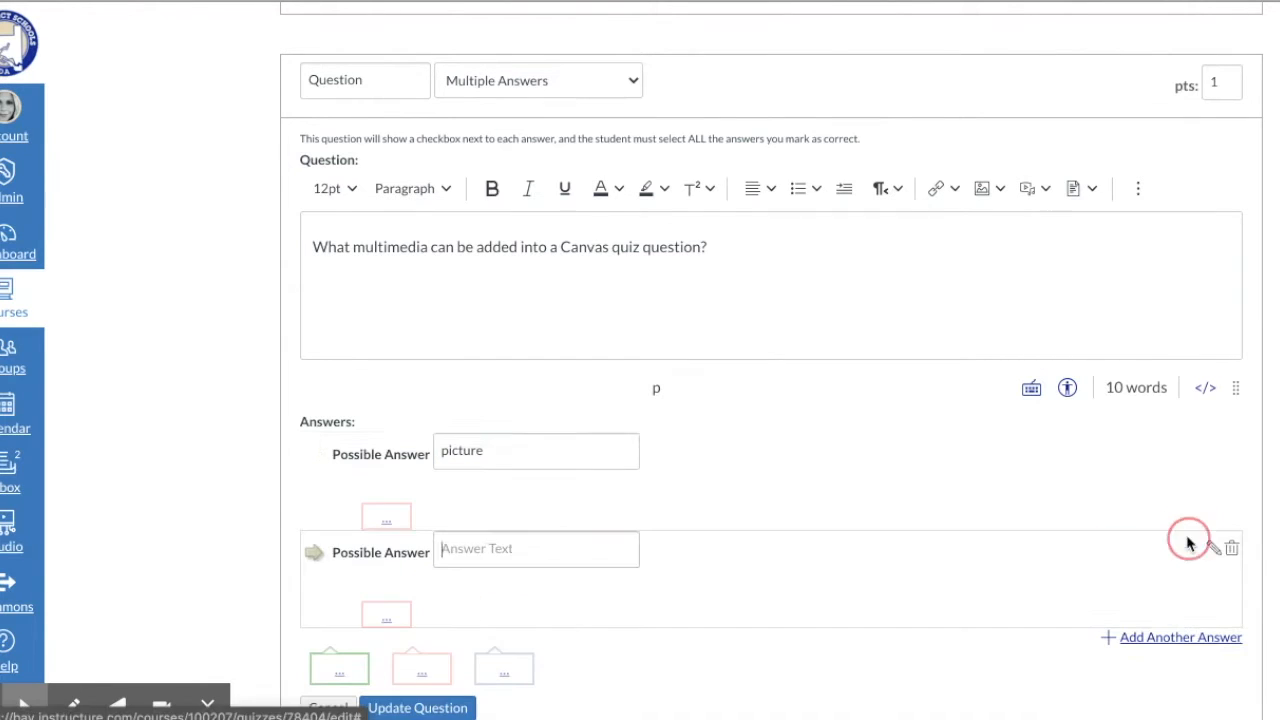
click(518, 556)
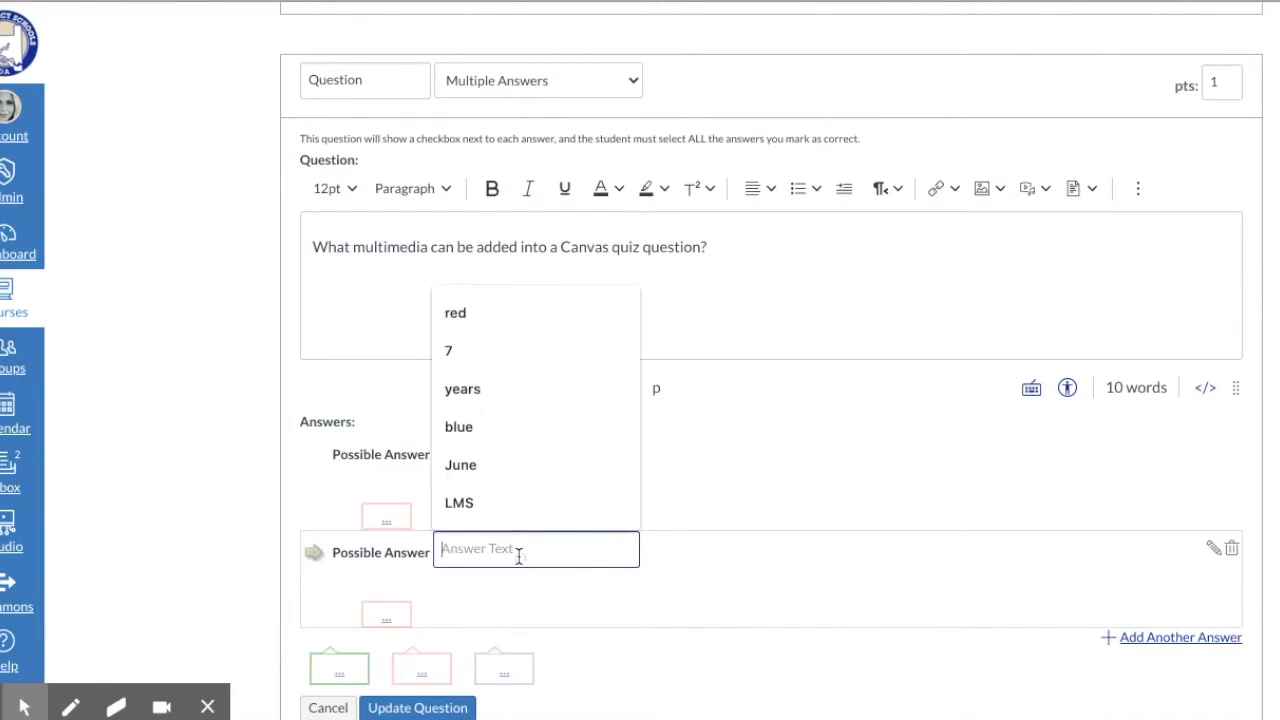
text(video)
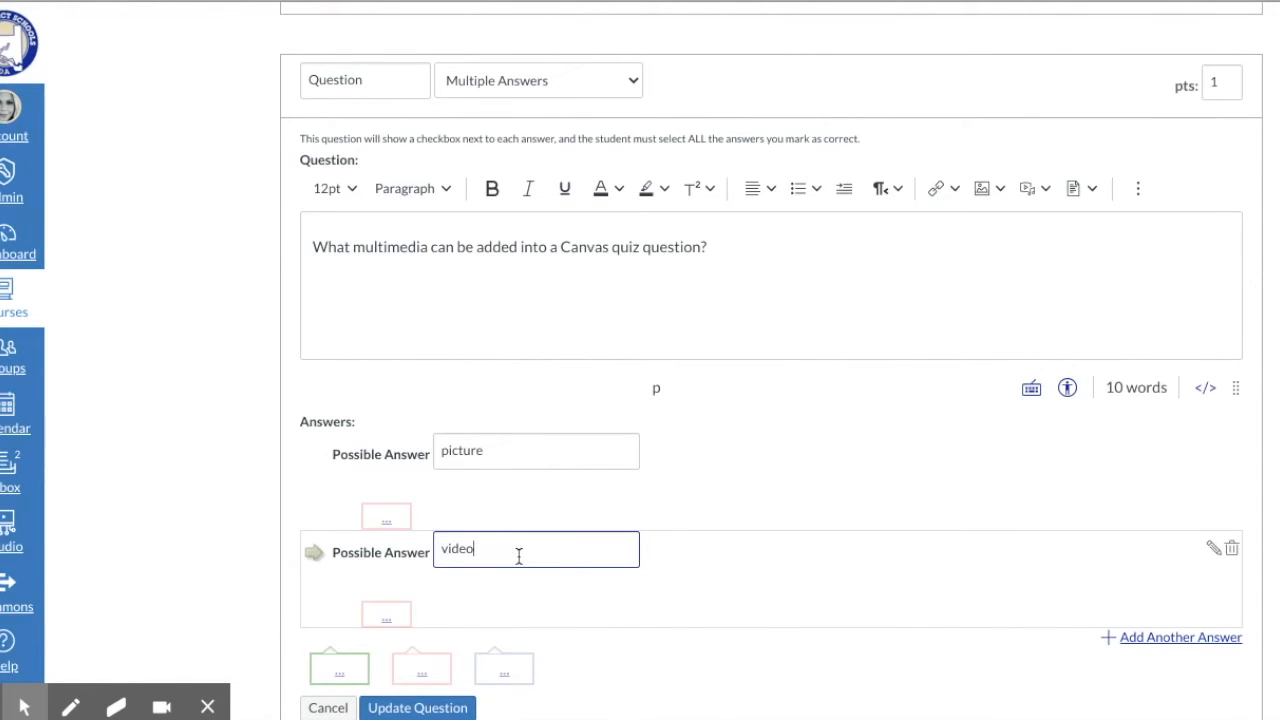
Step: Add a third, blank answer and mark both "picture" and "video" as correct answers
click(1134, 643)
scroll(830, 600, down, 3)
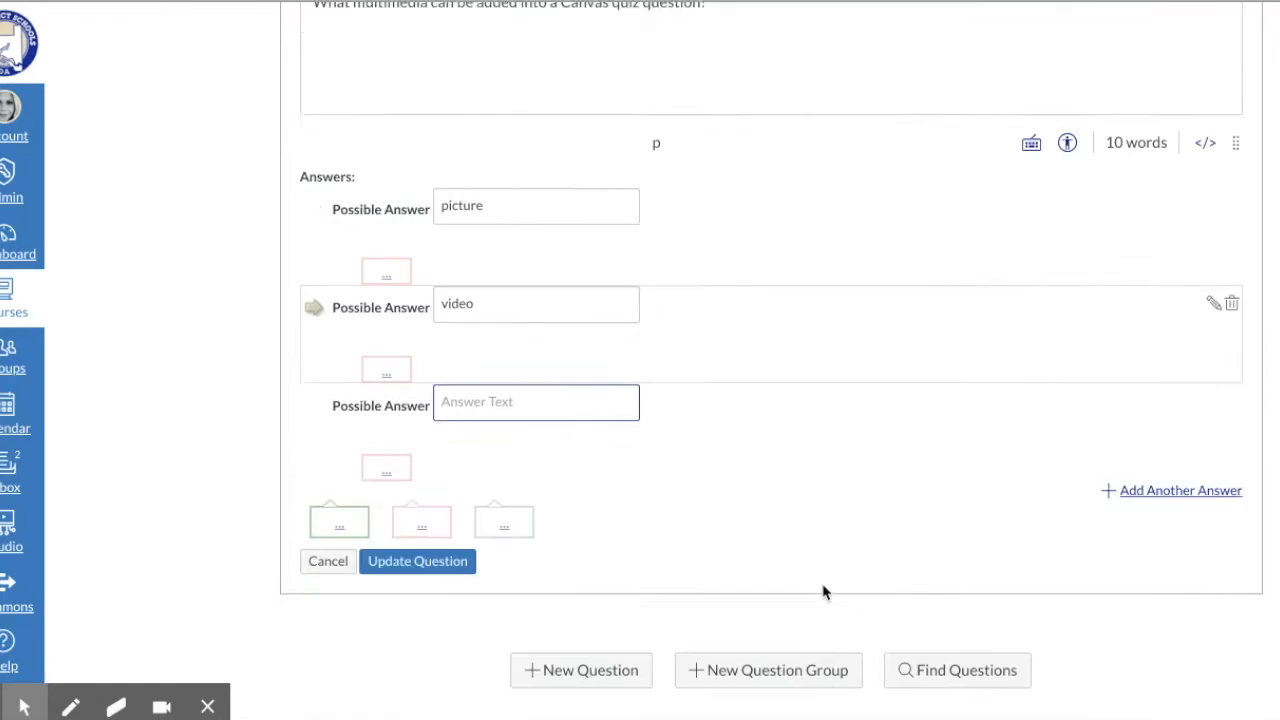
scroll(822, 592, down, 1)
click(314, 117)
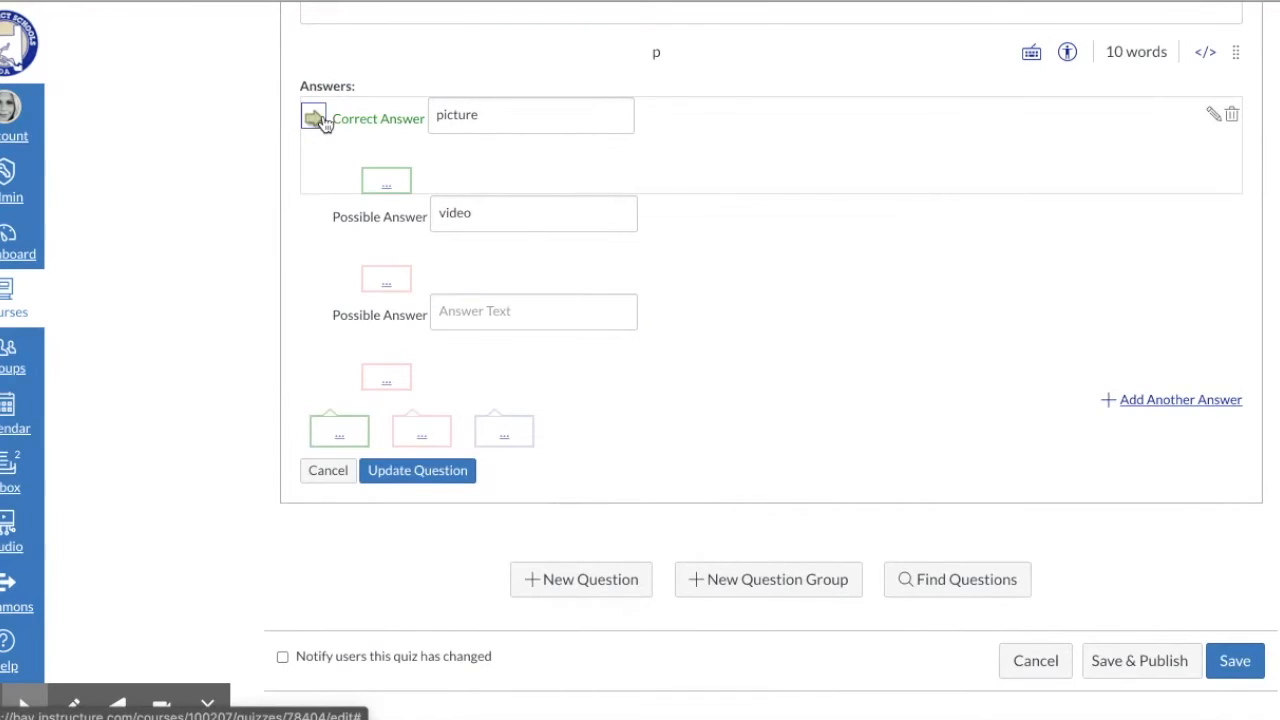
click(314, 215)
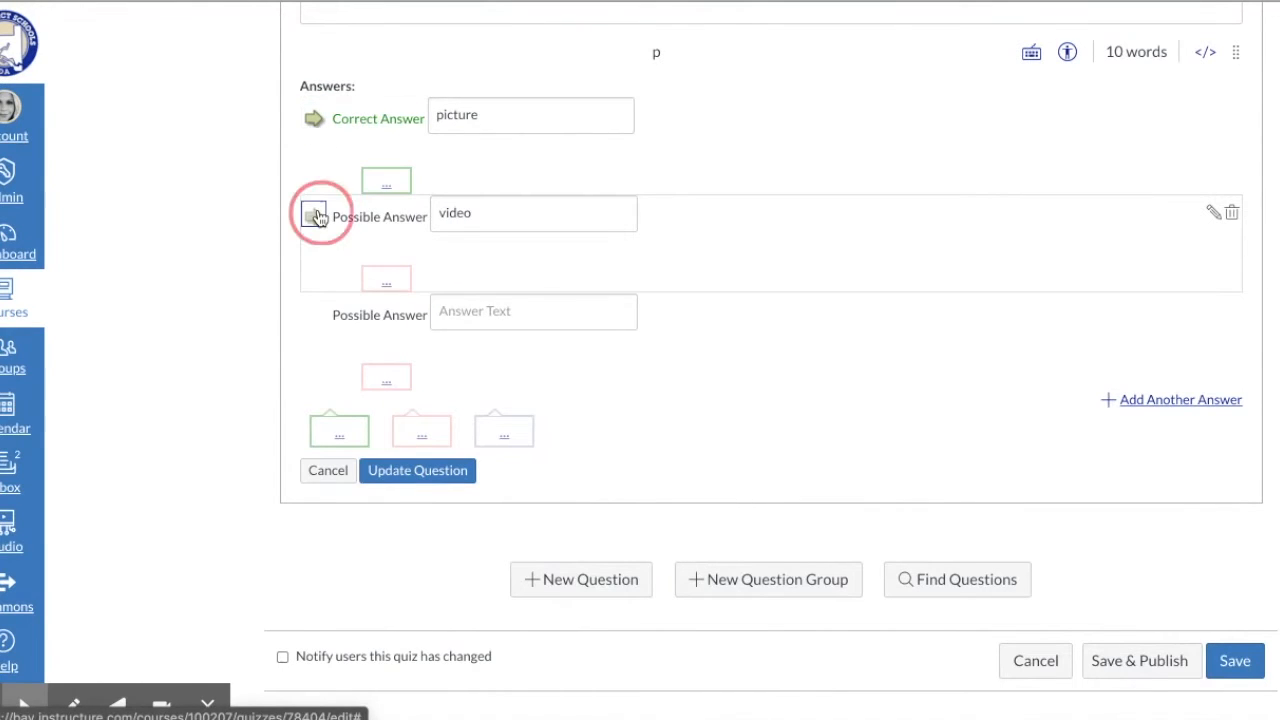
Step: Enter "document" as the third answer and "link" as a fourth, mark both as correct, and update the question
click(479, 317)
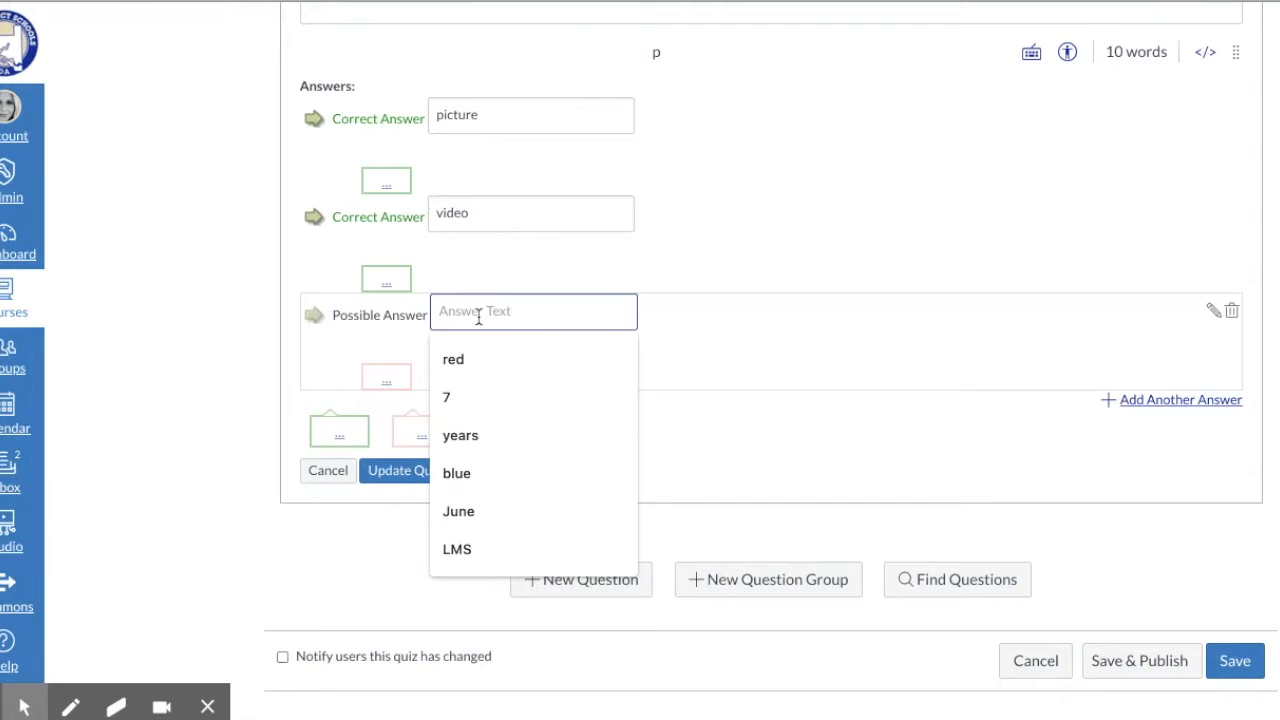
text(document)
click(313, 315)
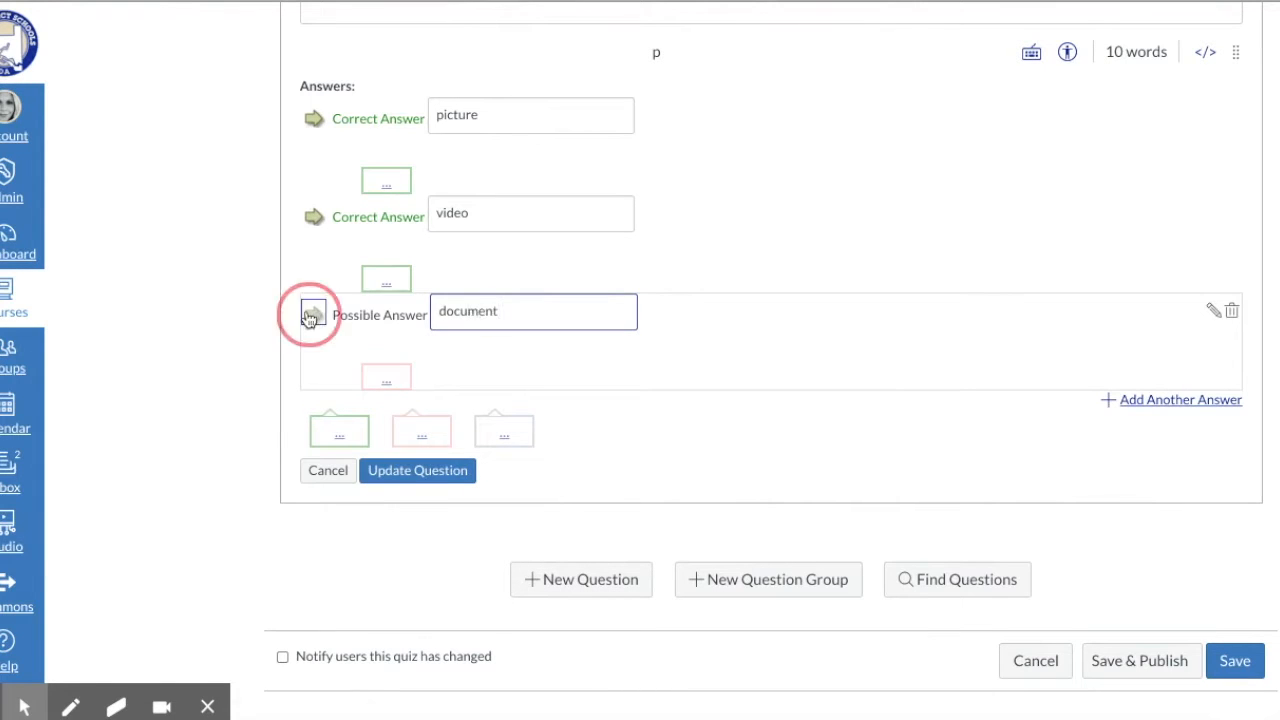
click(1148, 401)
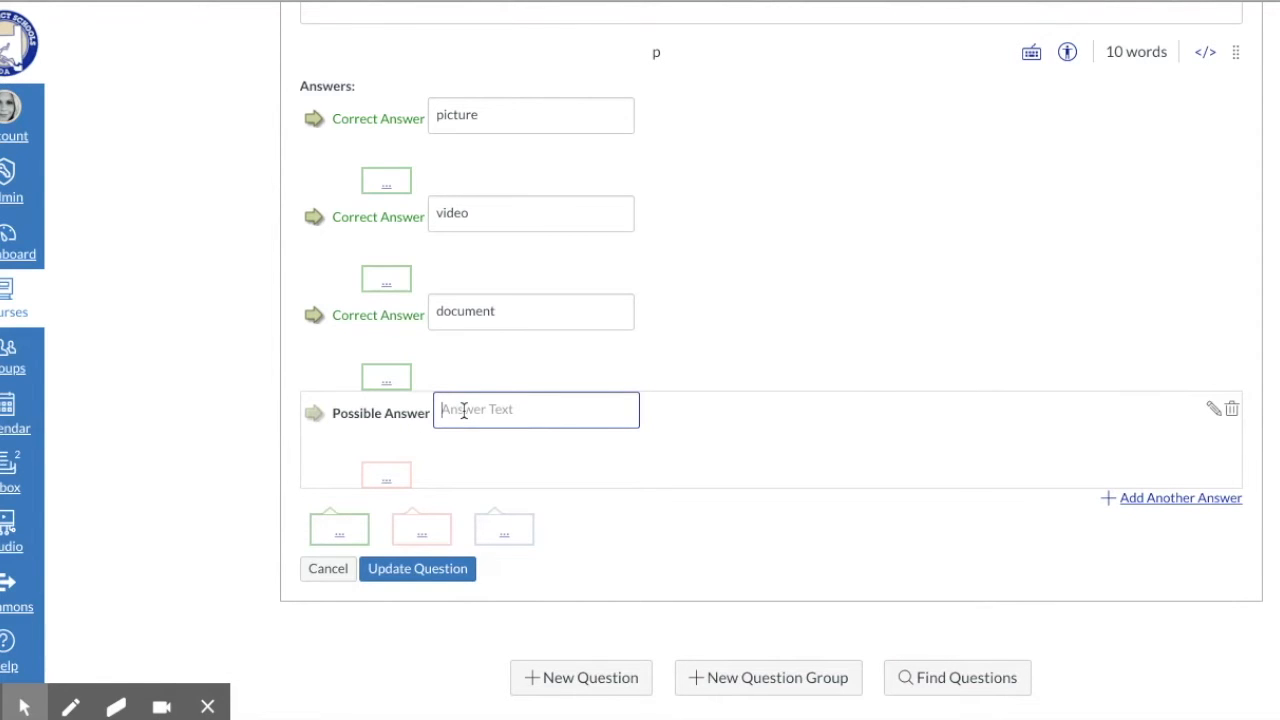
text(link)
click(314, 413)
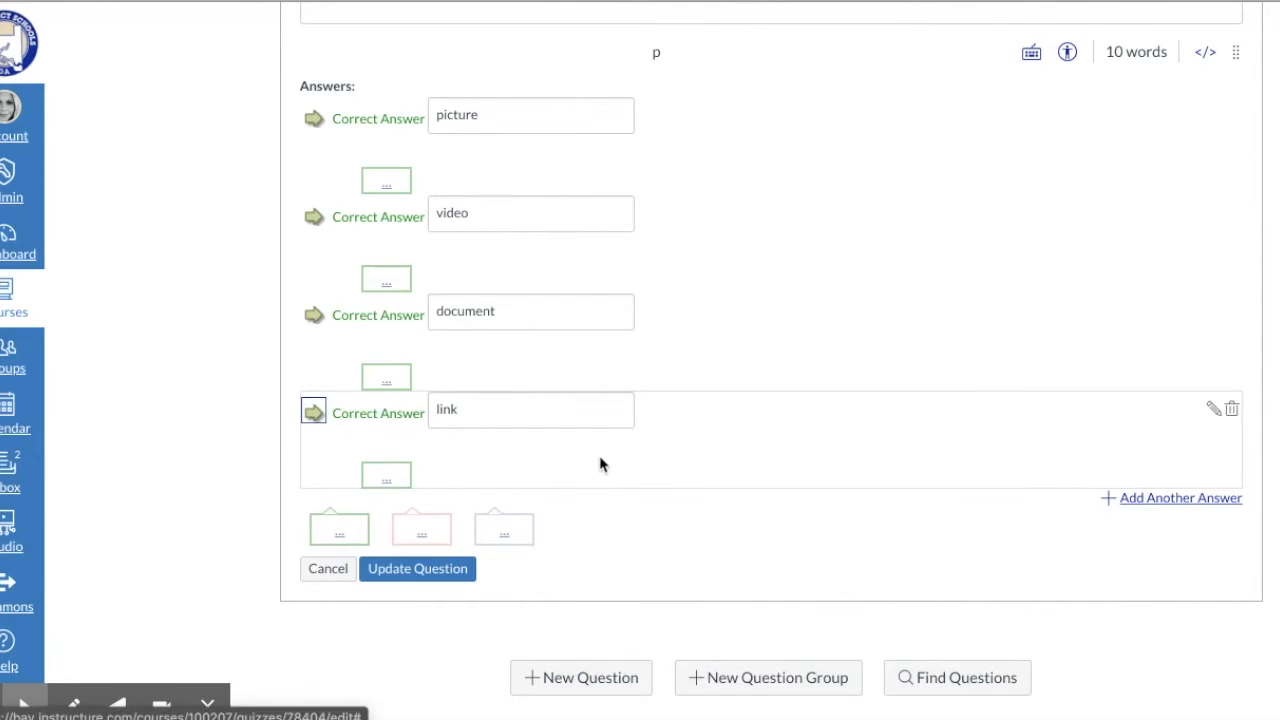
scroll(600, 463, down, 1)
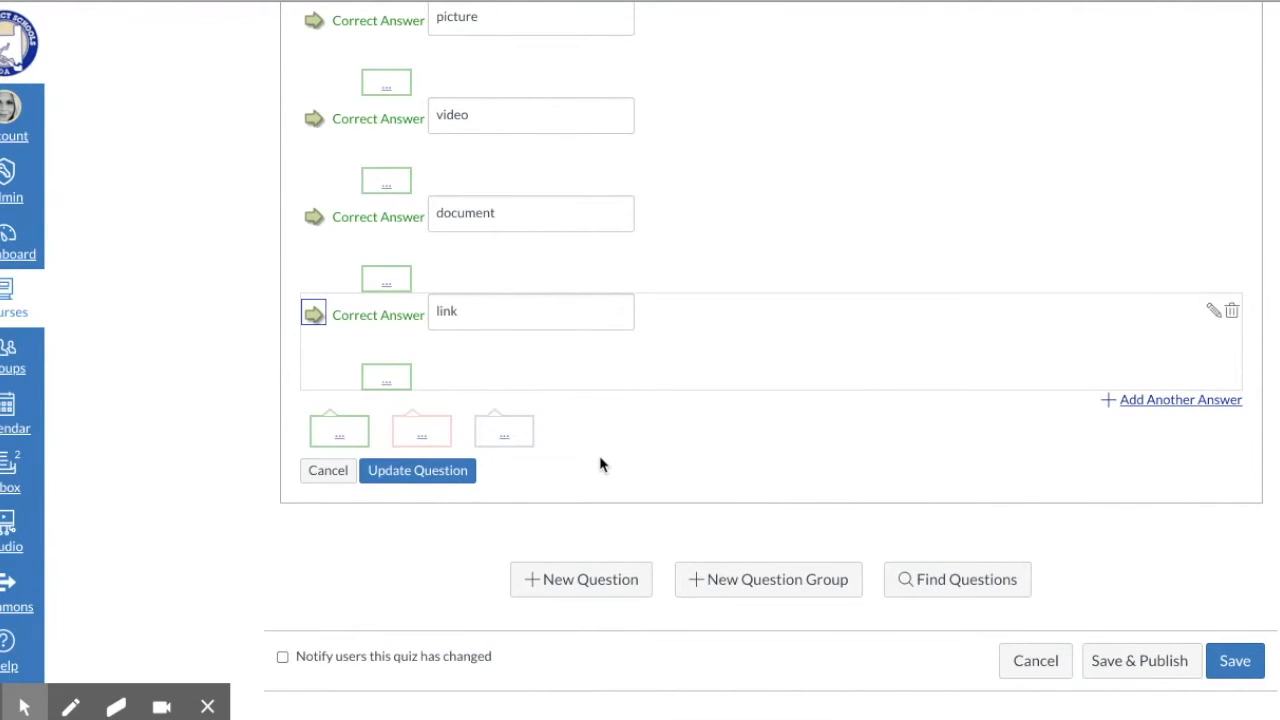
scroll(600, 463, up, 1)
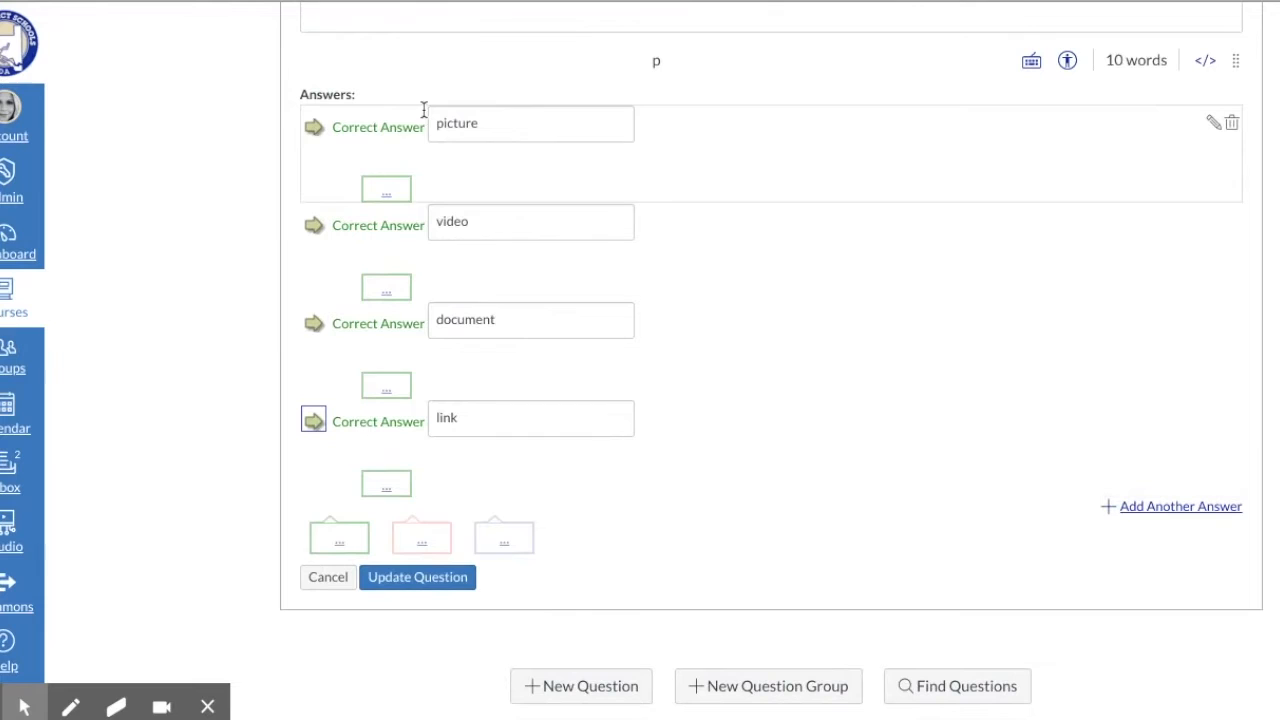
scroll(436, 290, down, 1)
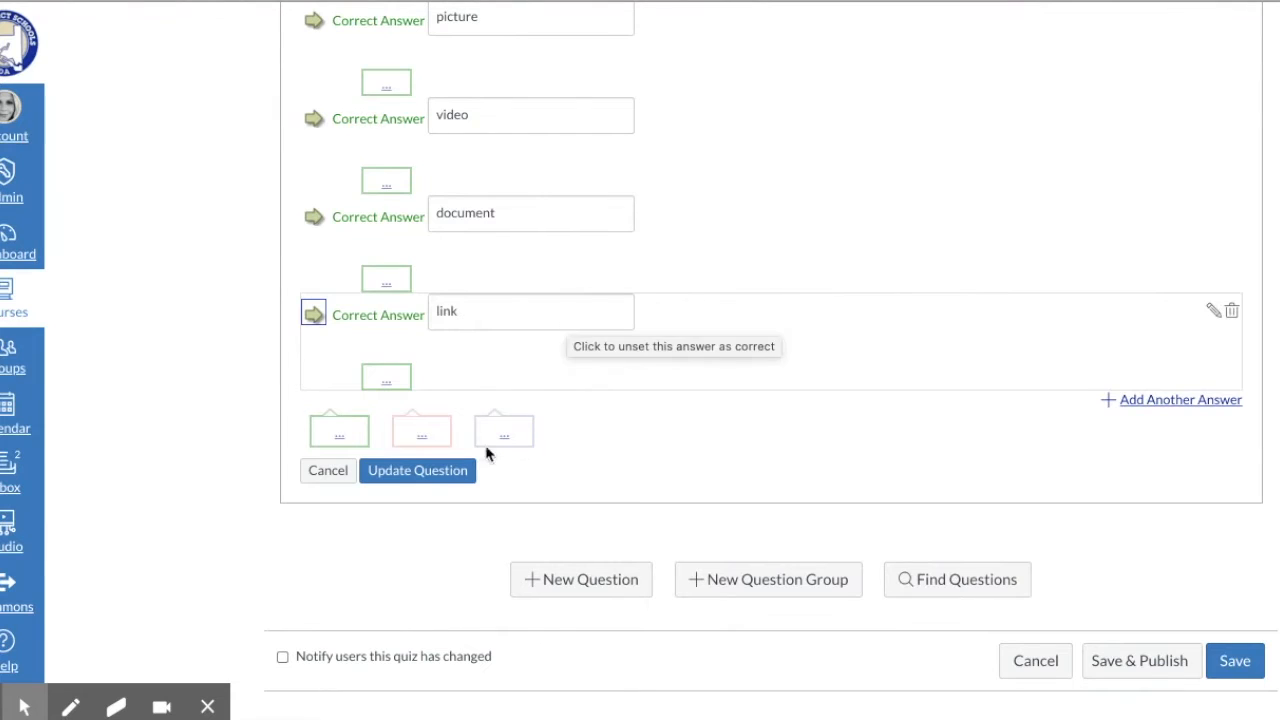
click(417, 476)
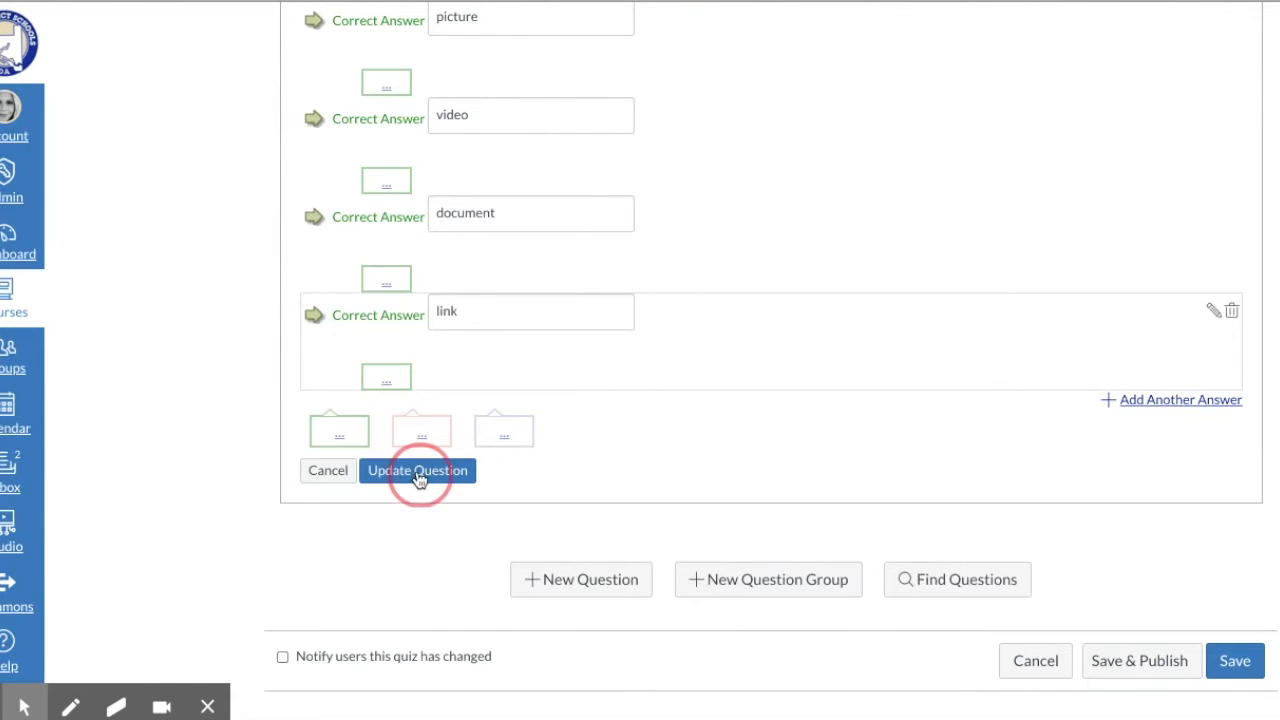
Step: Add a sixth question to the quiz and set its type to Multiple Dropdowns
click(572, 582)
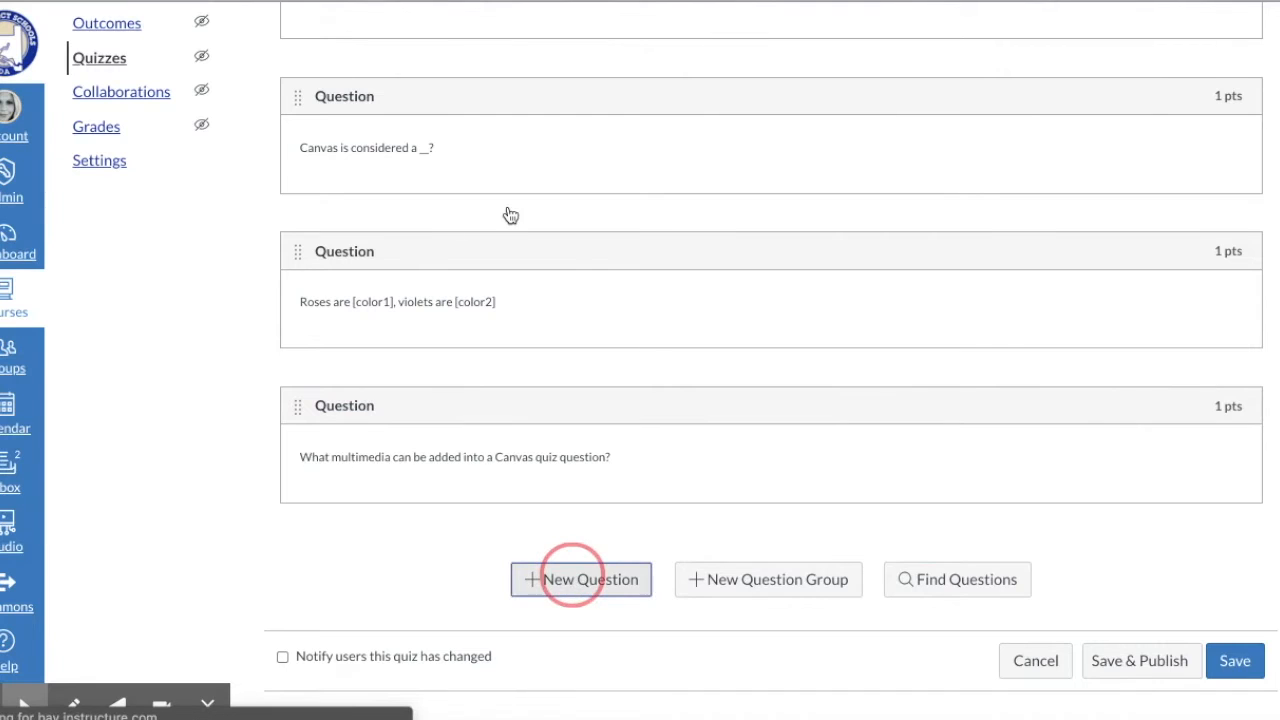
click(503, 362)
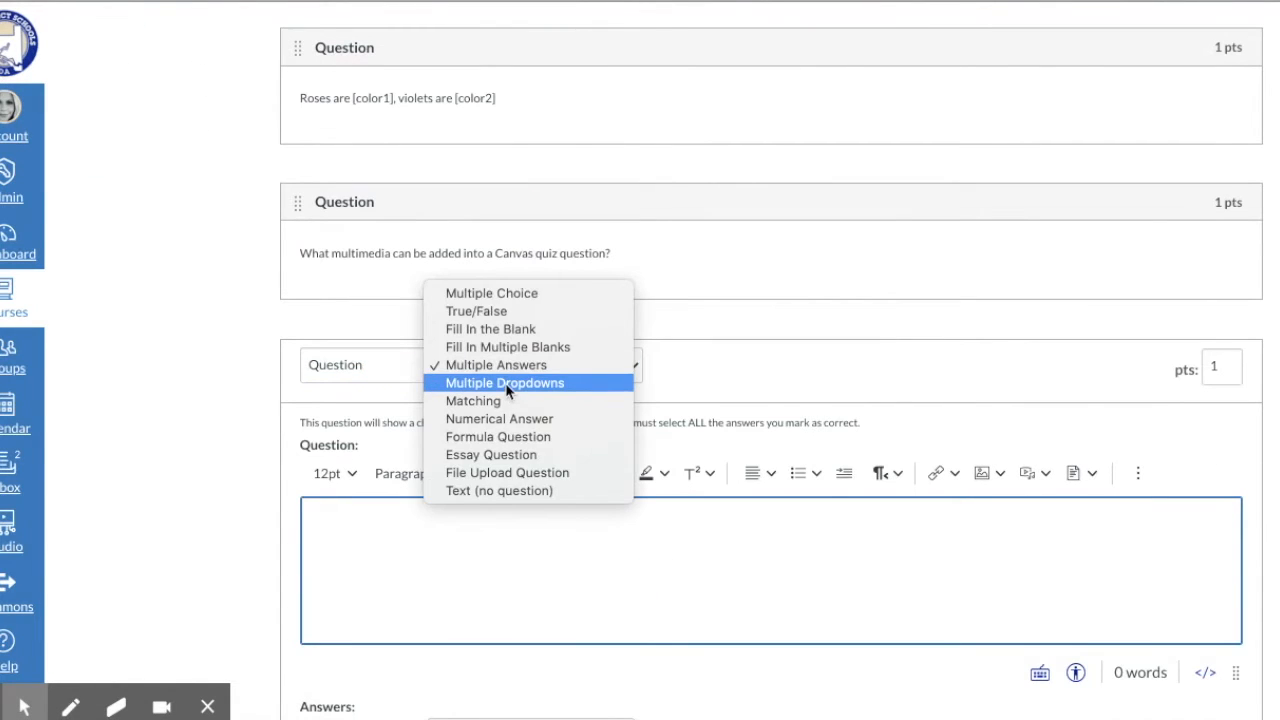
click(508, 386)
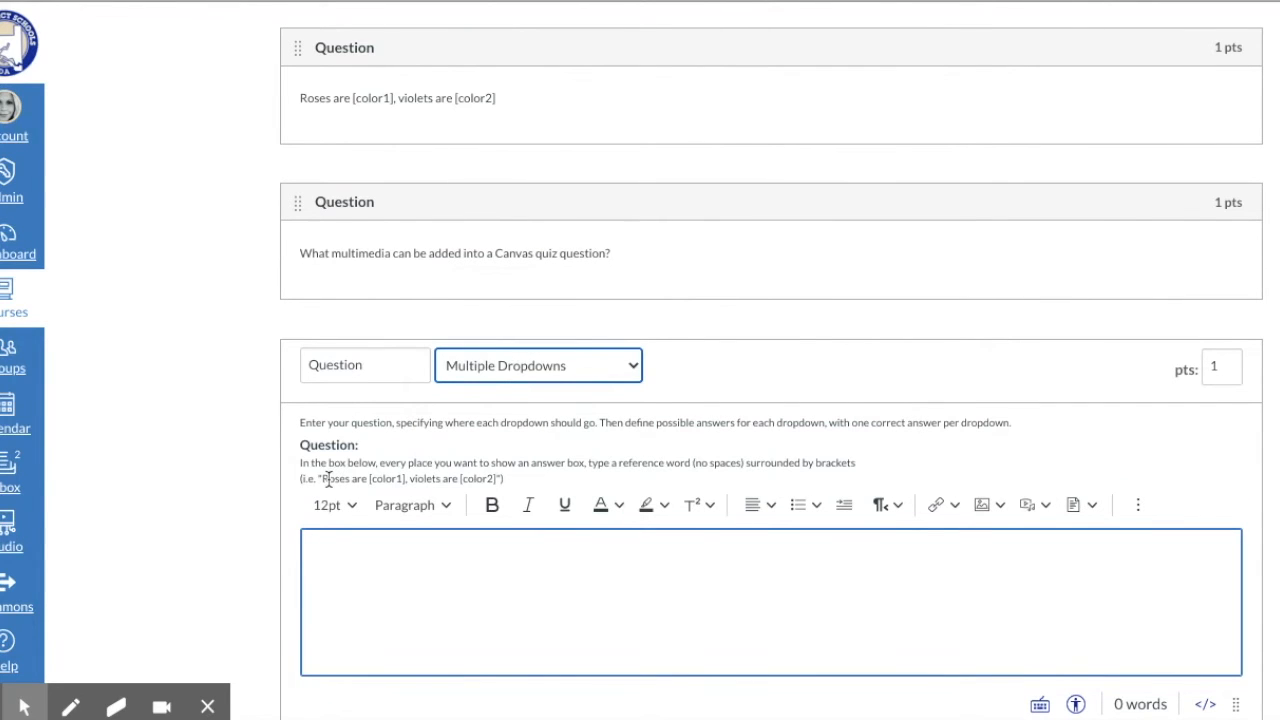
Step: Copy the example sentence "Roses are [color1], violets are [color2]" from the instructions into the question text
drag(323, 478, 494, 478)
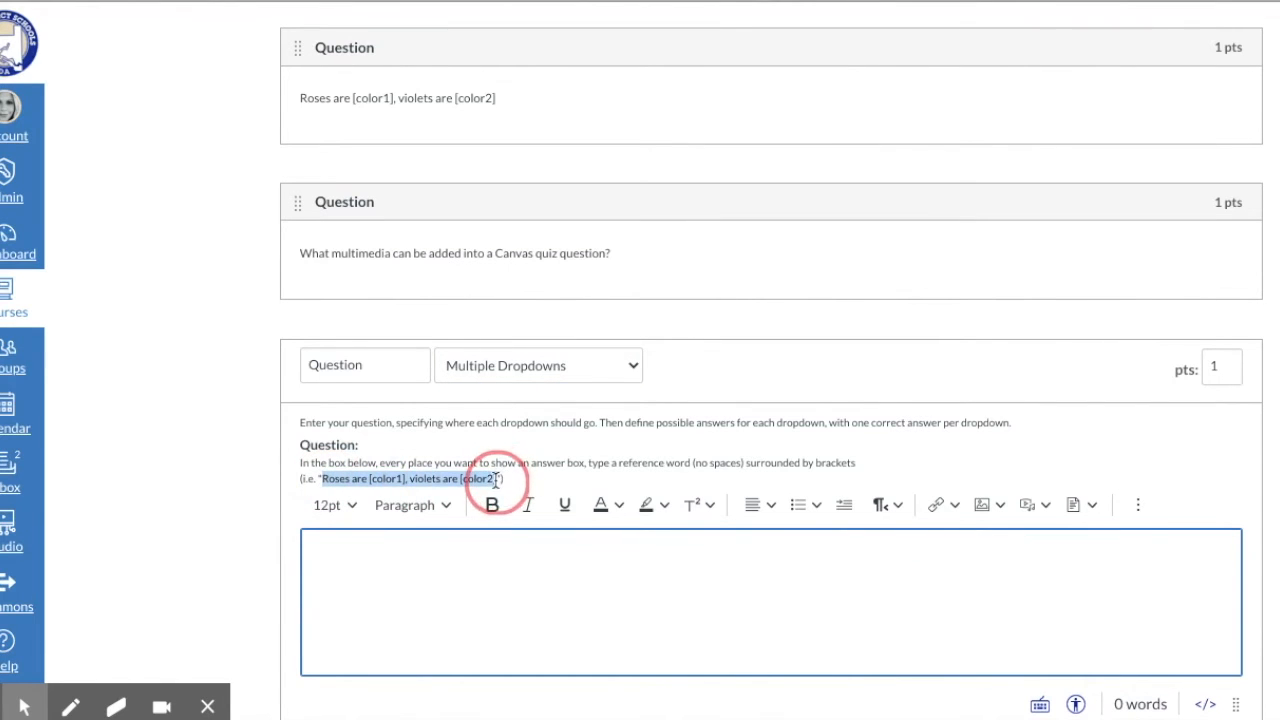
key(super+c)
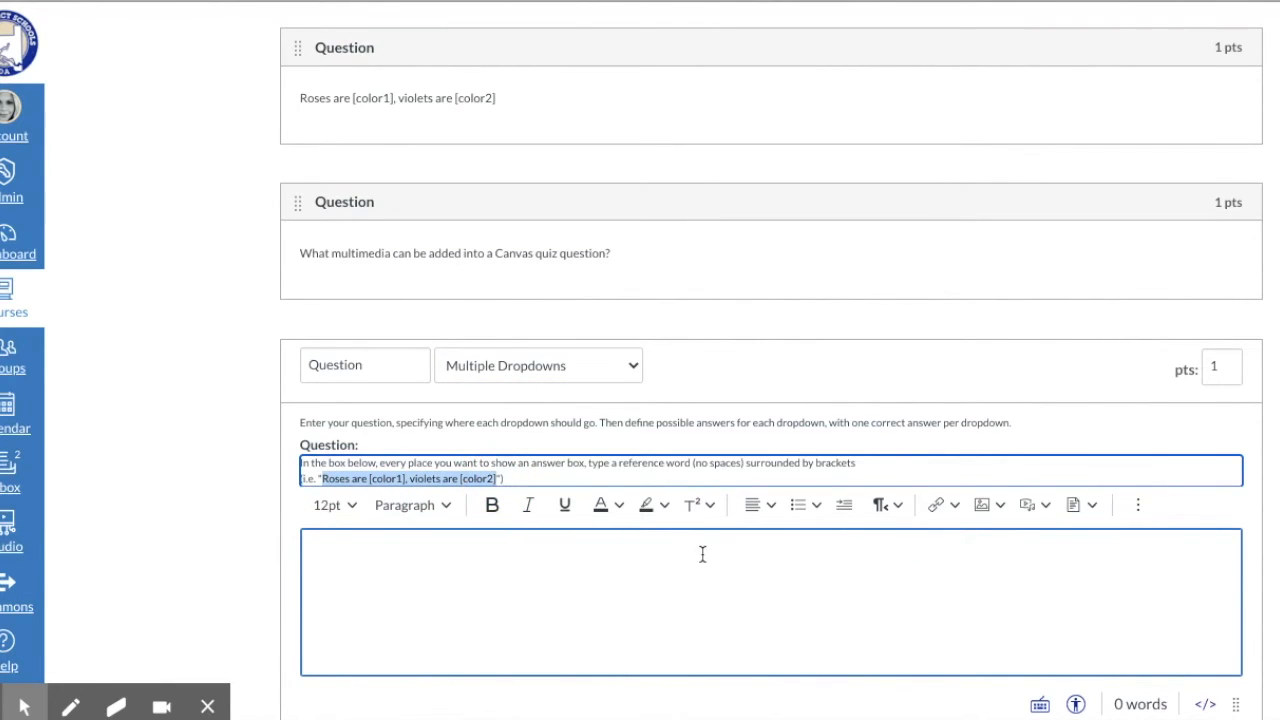
click(632, 596)
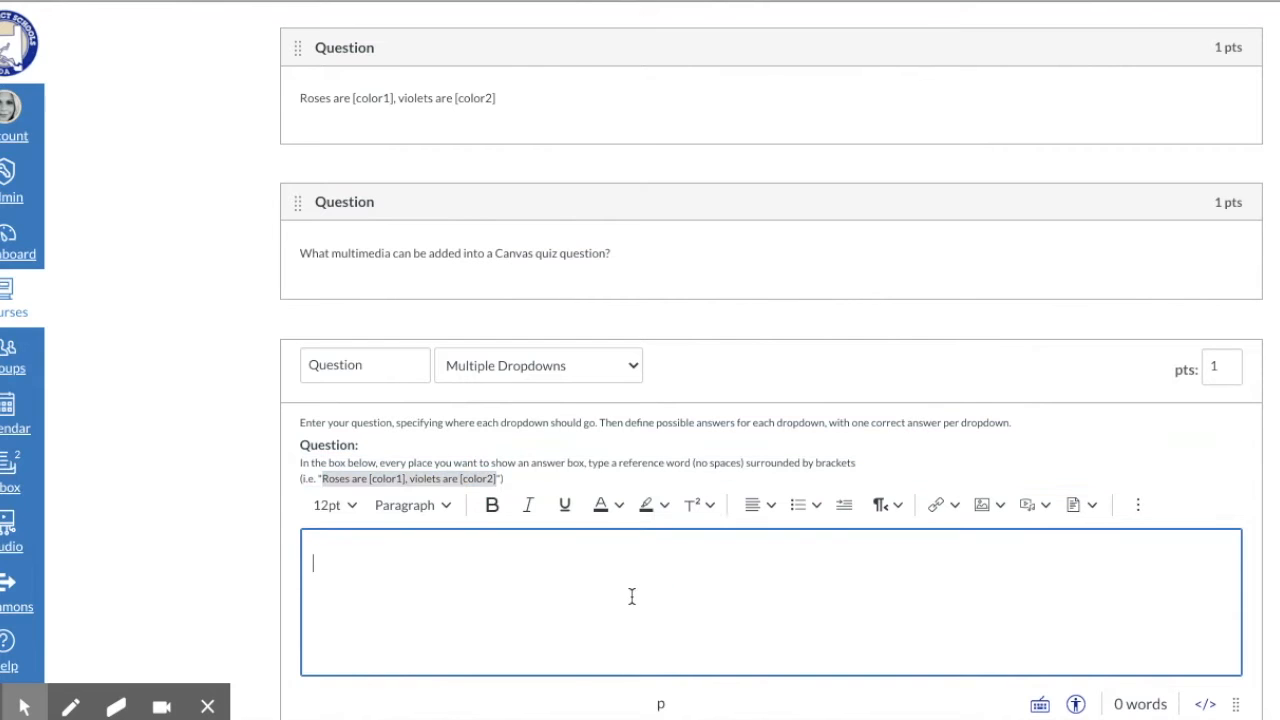
key(super+v)
Step: For color1, enter "red" as the correct answer and "blue" as the other possible answer
scroll(632, 597, down, 3)
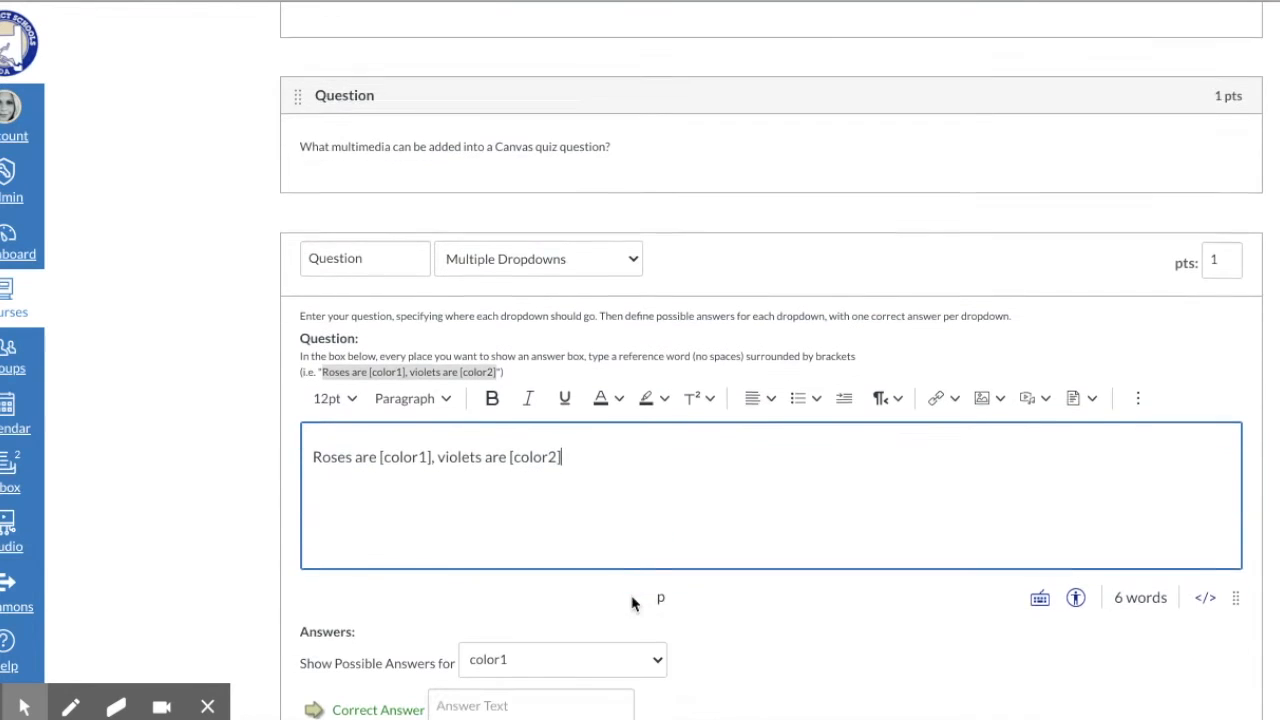
scroll(549, 256, down, 1)
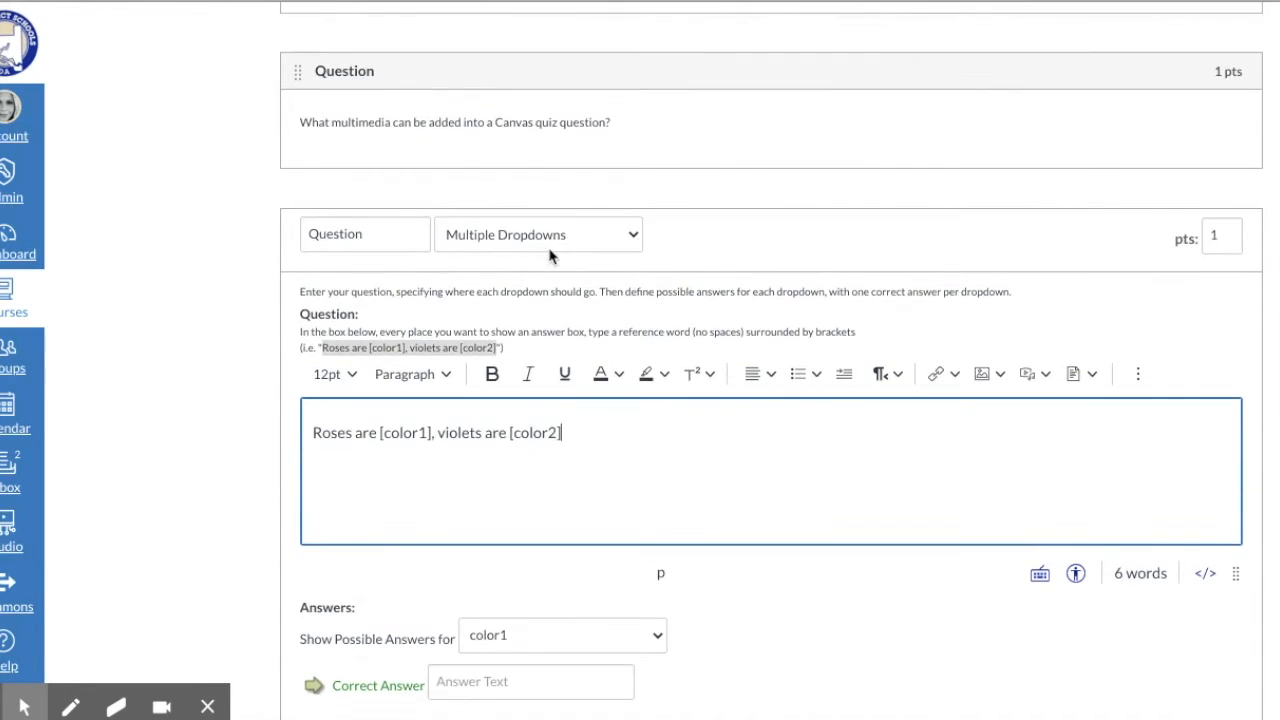
scroll(549, 256, down, 1)
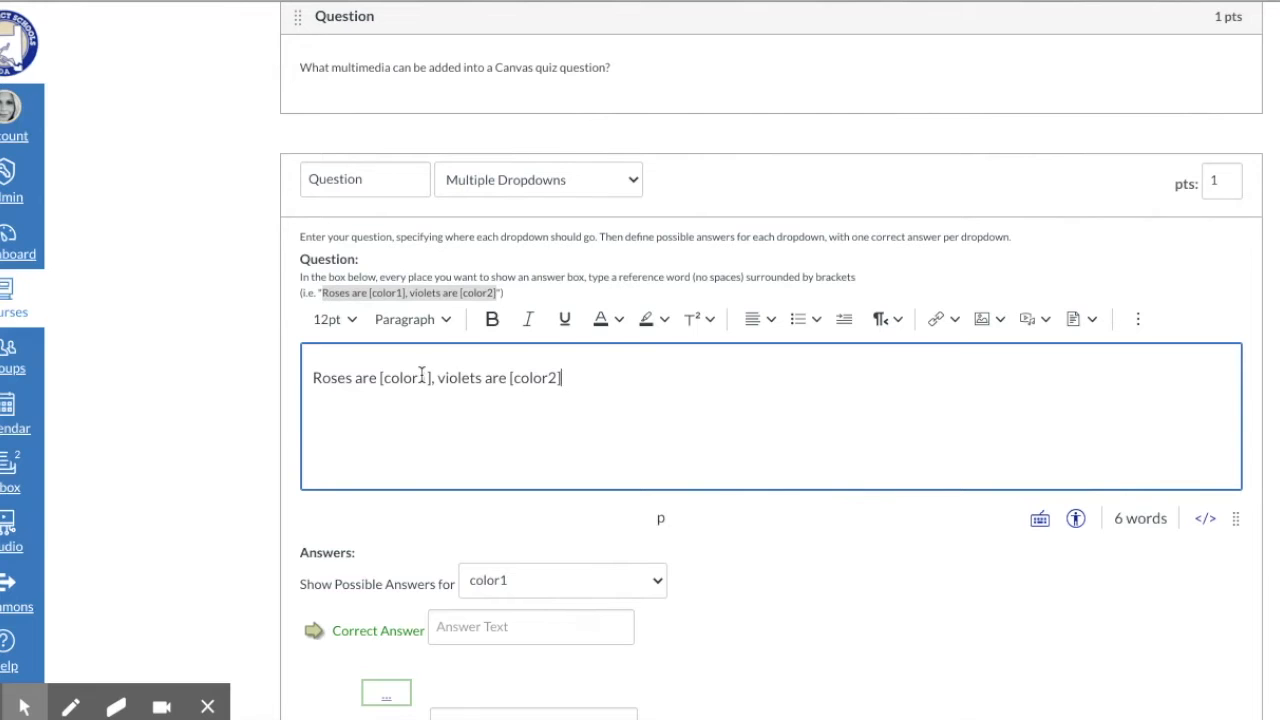
scroll(543, 391, down, 1)
click(494, 541)
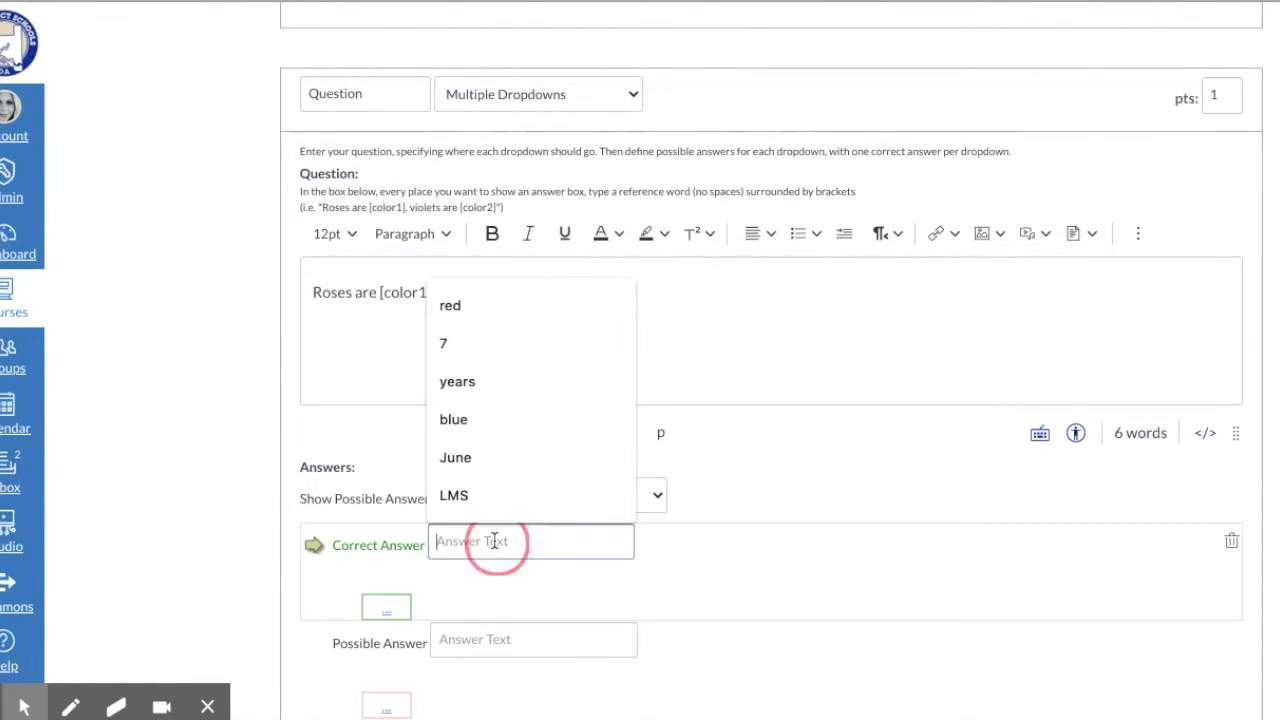
text(red)
click(513, 650)
text(blue)
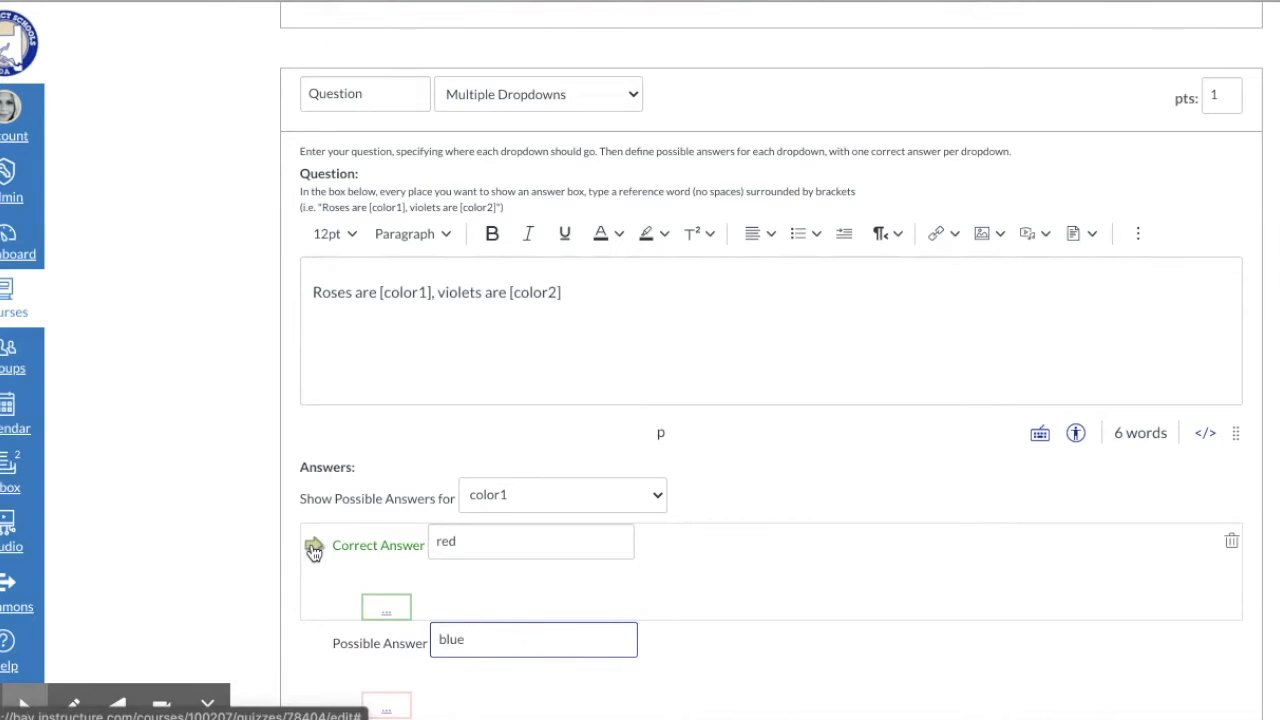
Step: For color2, enter "red" and "blue" as answers with "blue" marked correct, and update the question
scroll(492, 544, down, 3)
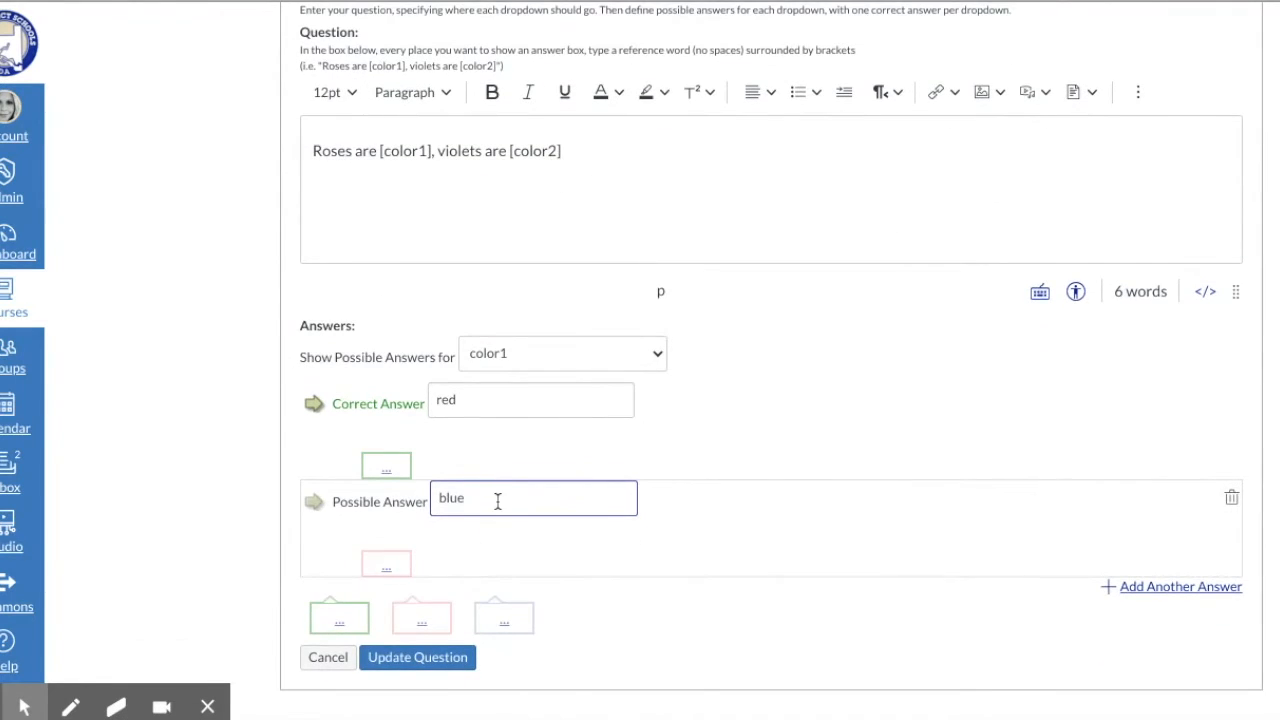
click(513, 356)
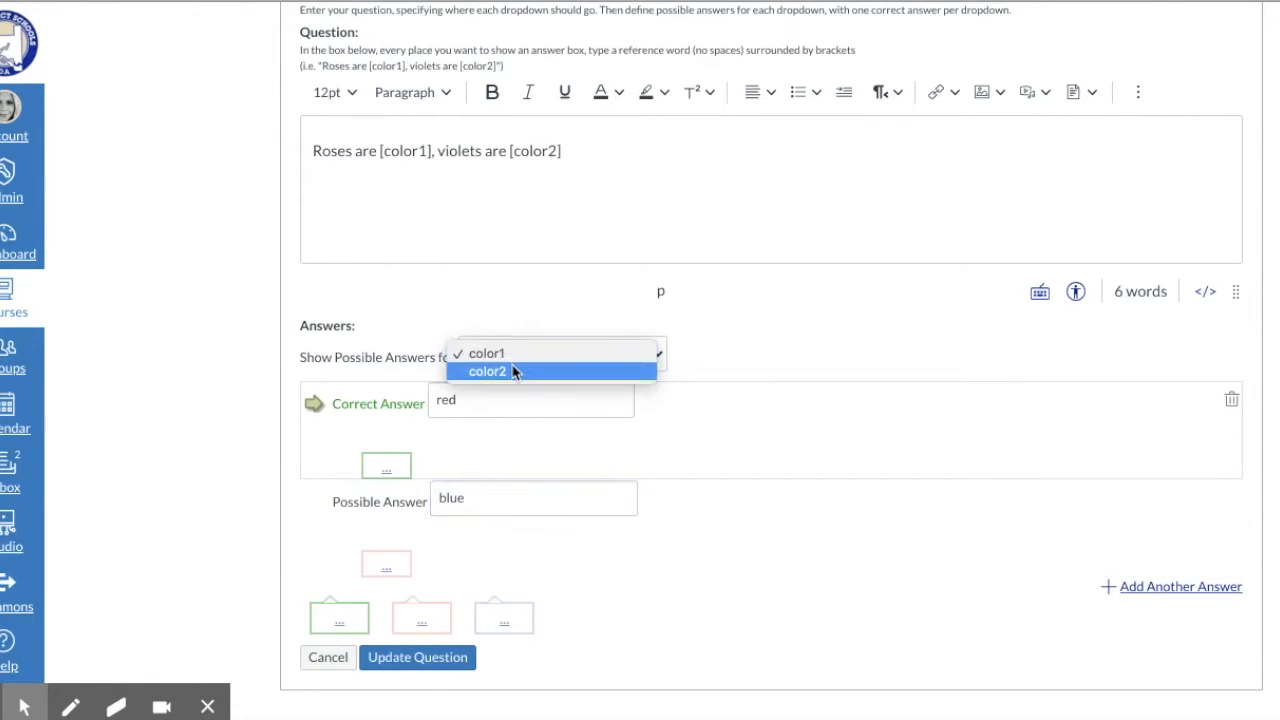
click(517, 371)
click(510, 412)
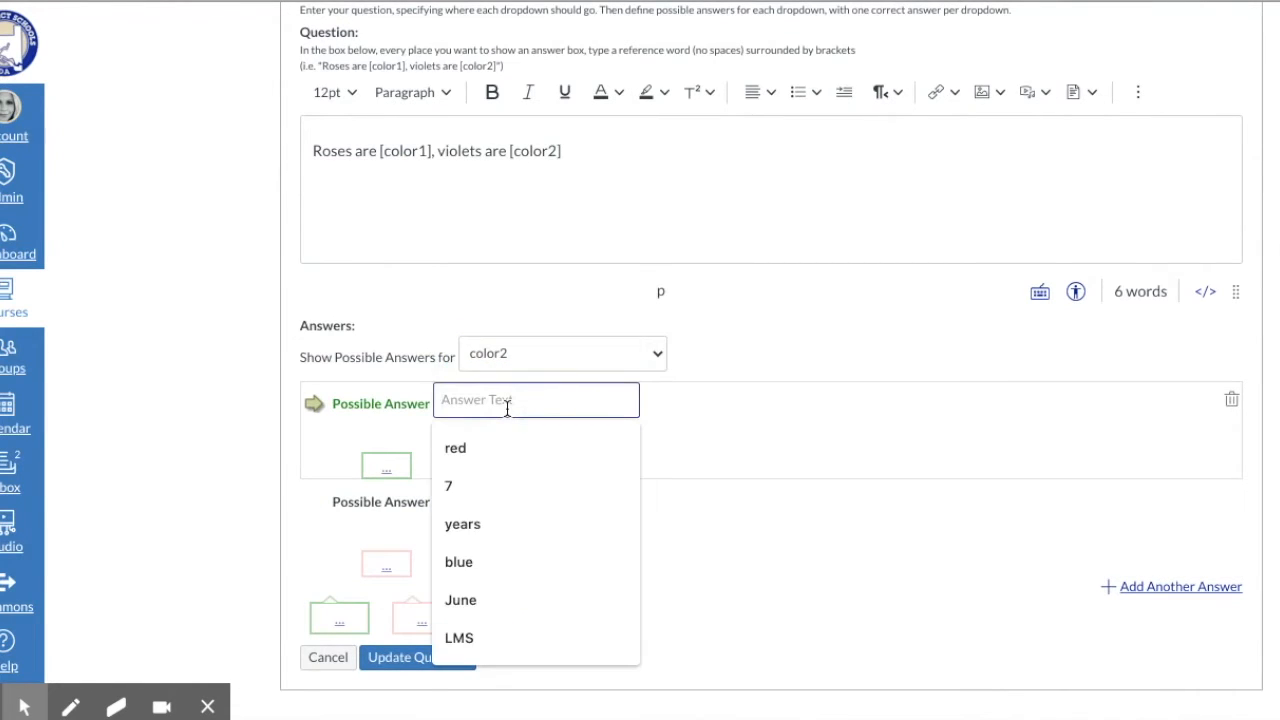
text(red)
click(494, 500)
text(blue)
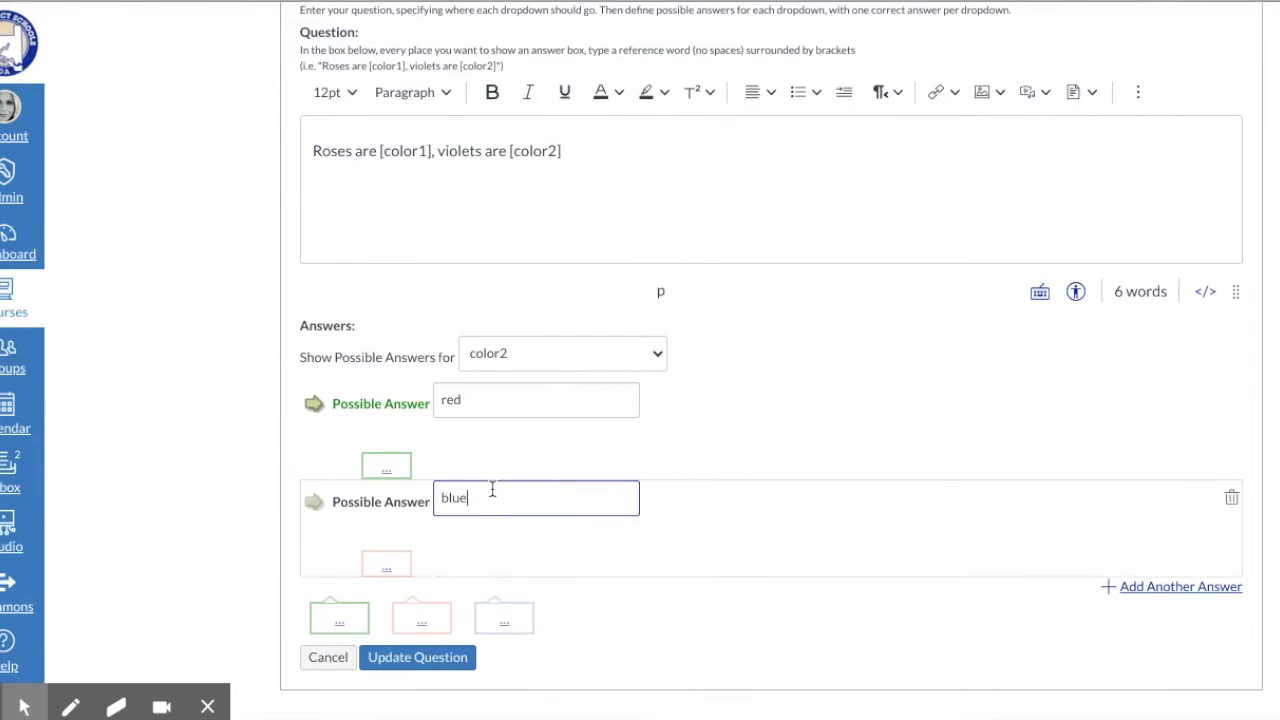
click(314, 502)
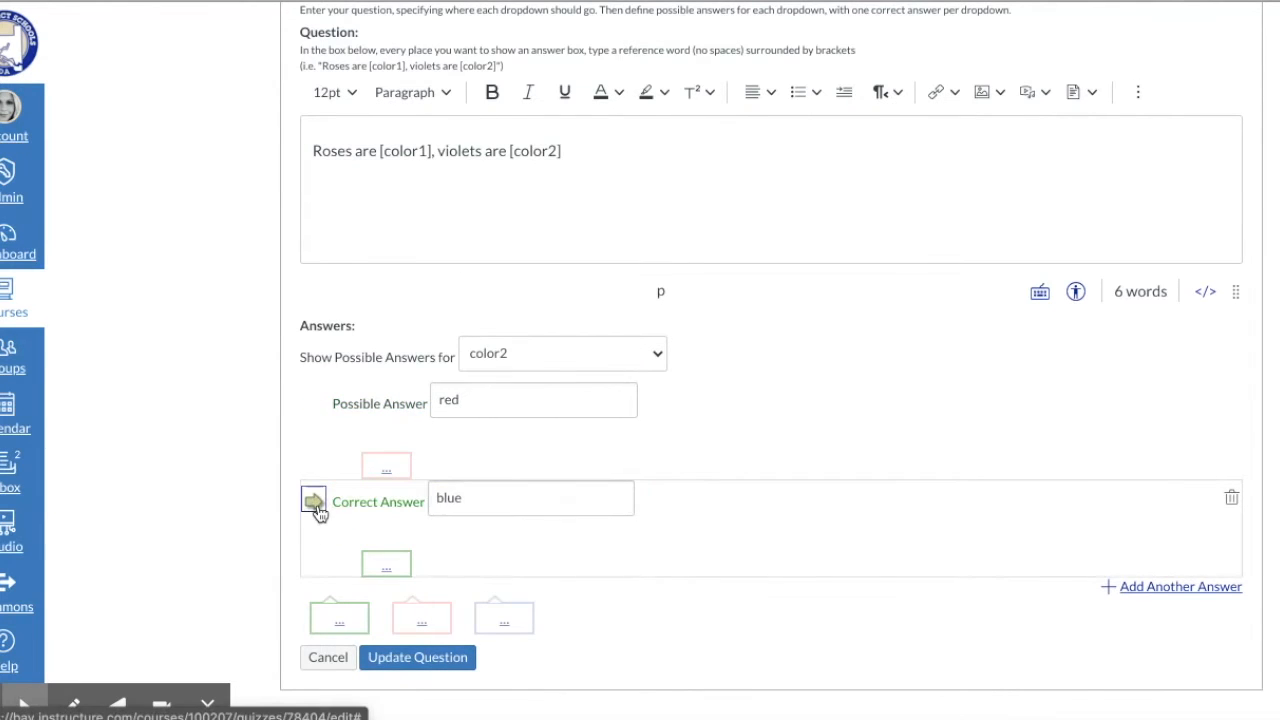
scroll(514, 506, down, 1)
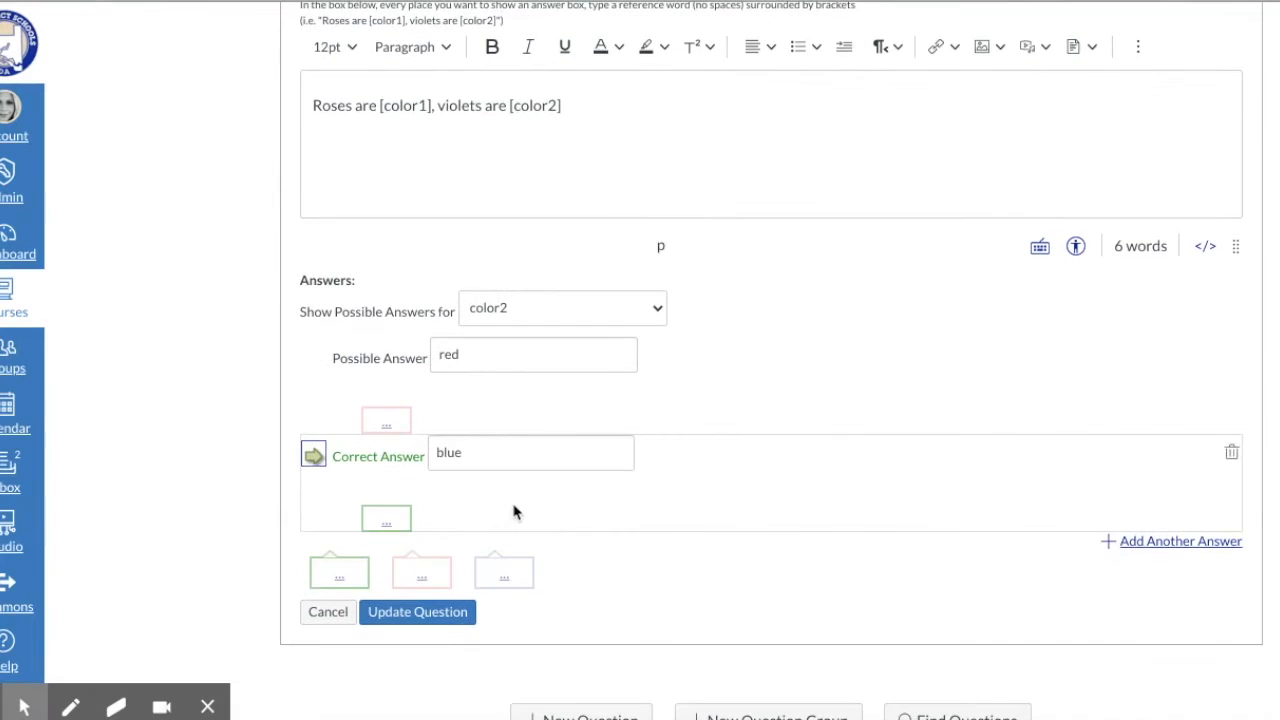
scroll(513, 512, down, 2)
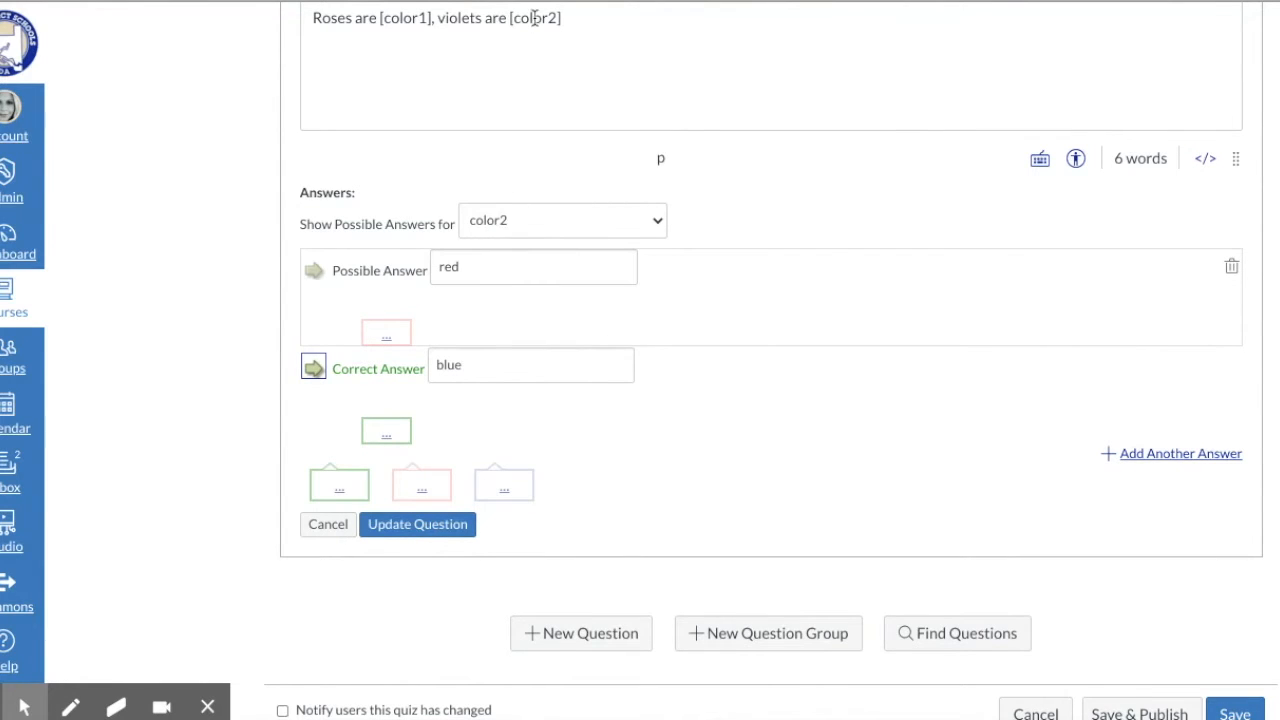
click(423, 530)
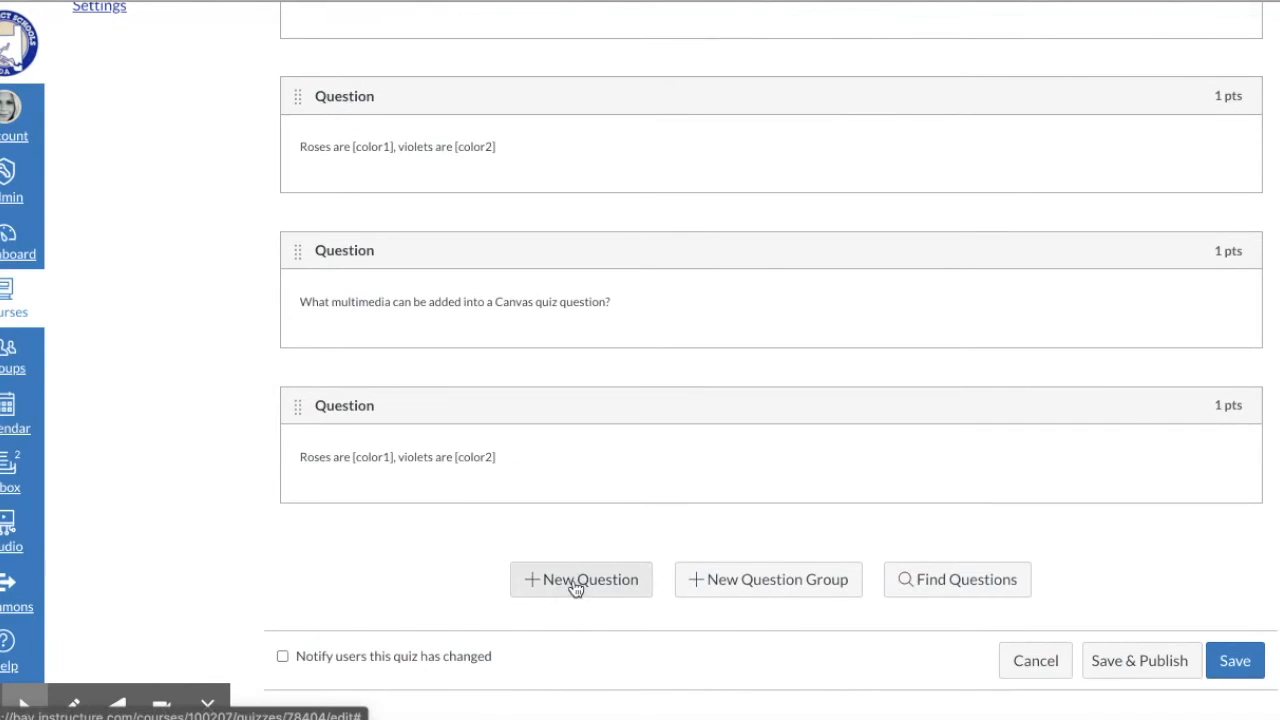
Step: Add a new question after the Multiple Dropdowns question and set its type to Matching
click(576, 589)
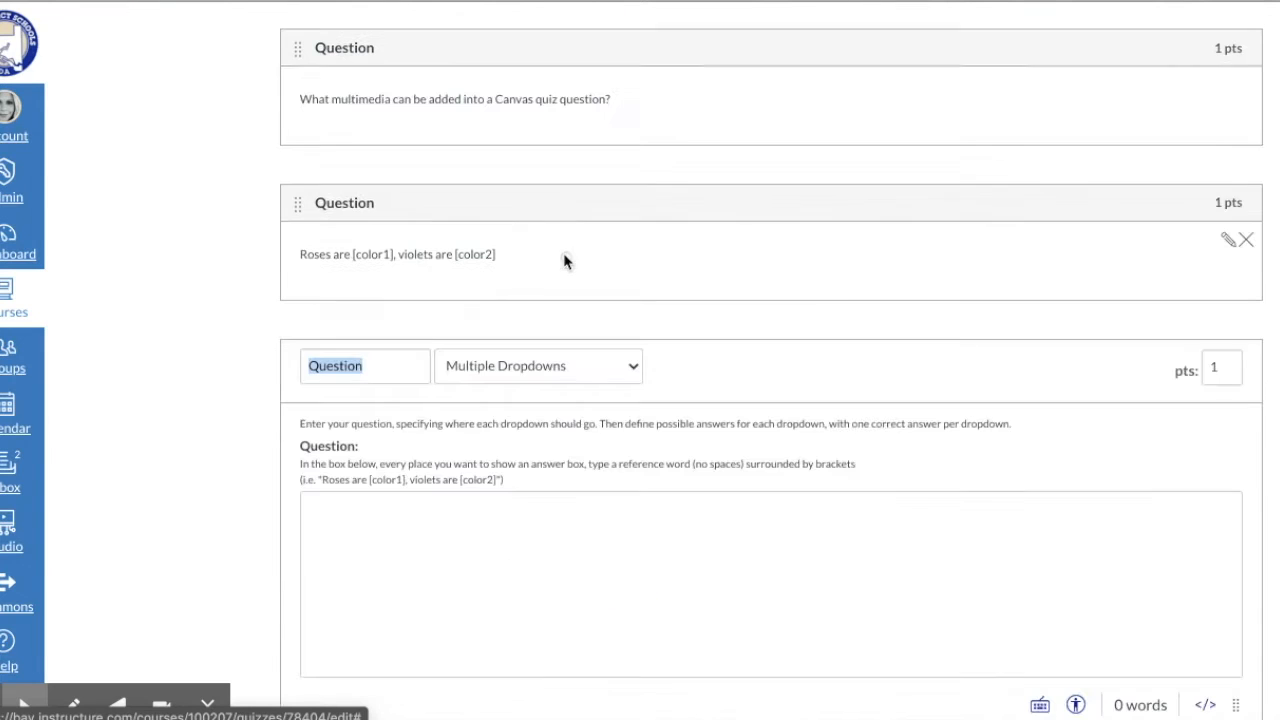
click(558, 367)
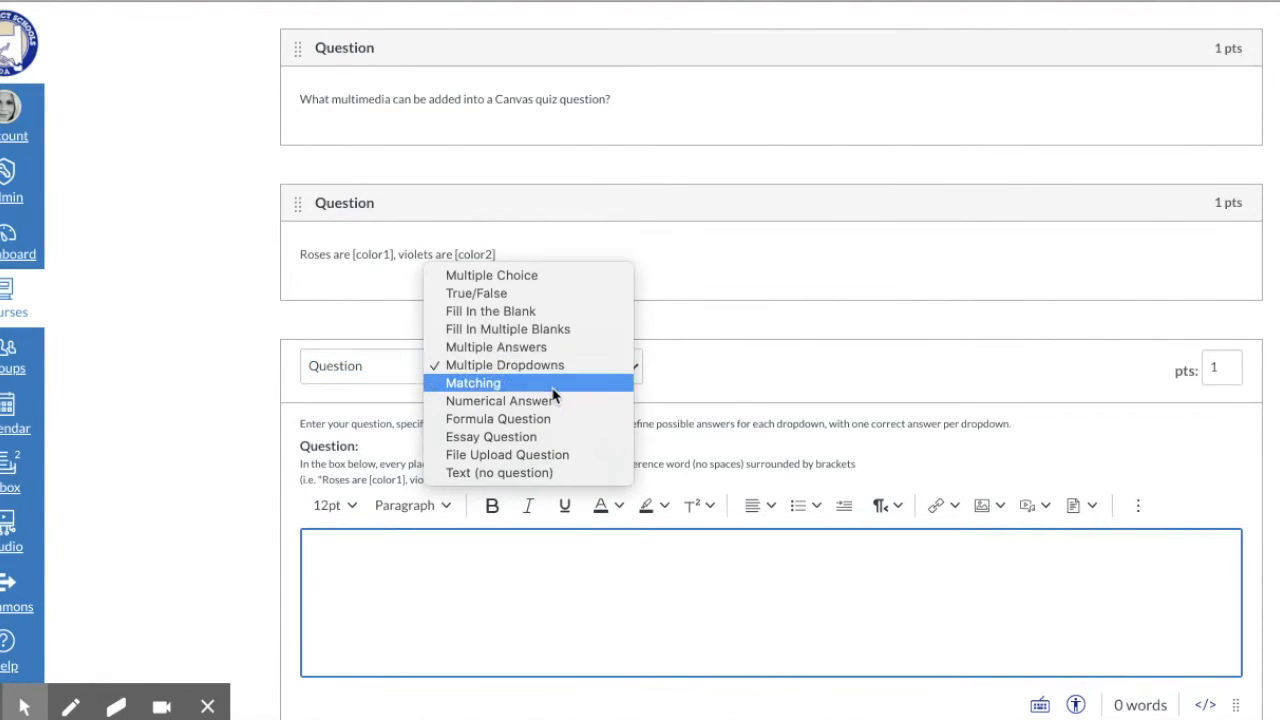
click(552, 385)
Step: Enter the question text "Match the historical figure on the left with their title on the right."
scroll(540, 631, down, 2)
click(540, 382)
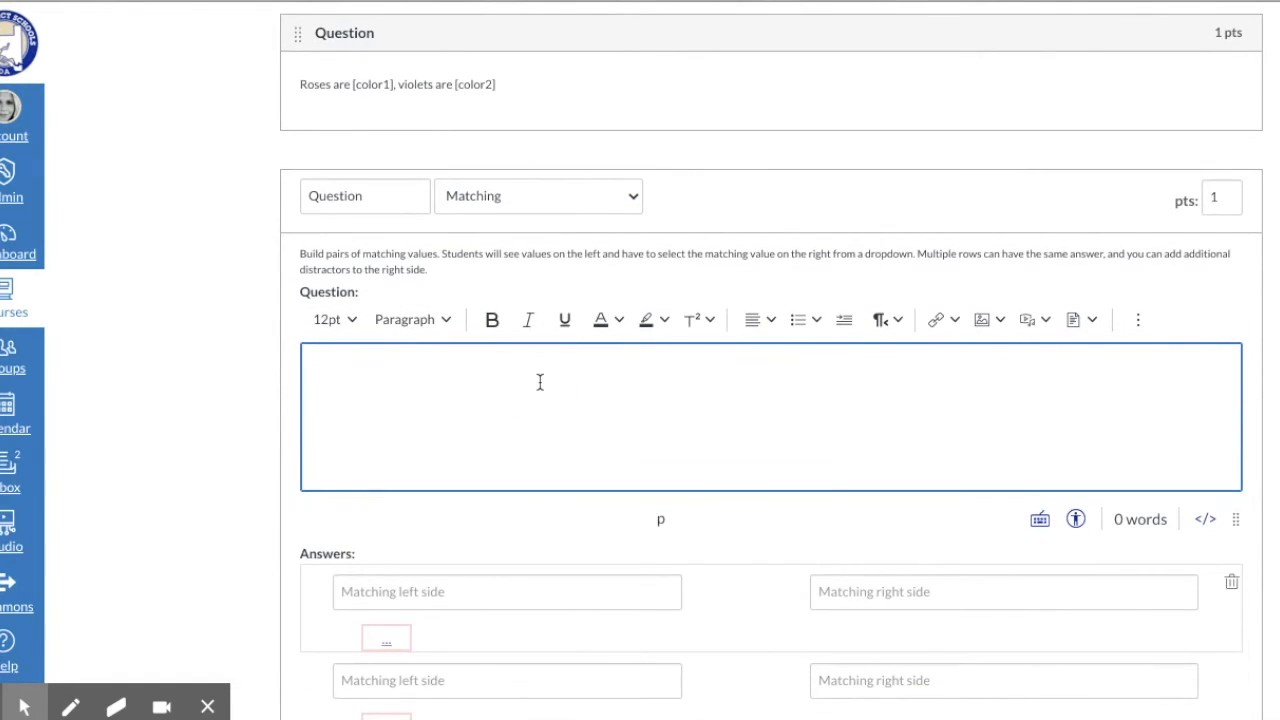
text(Mat)
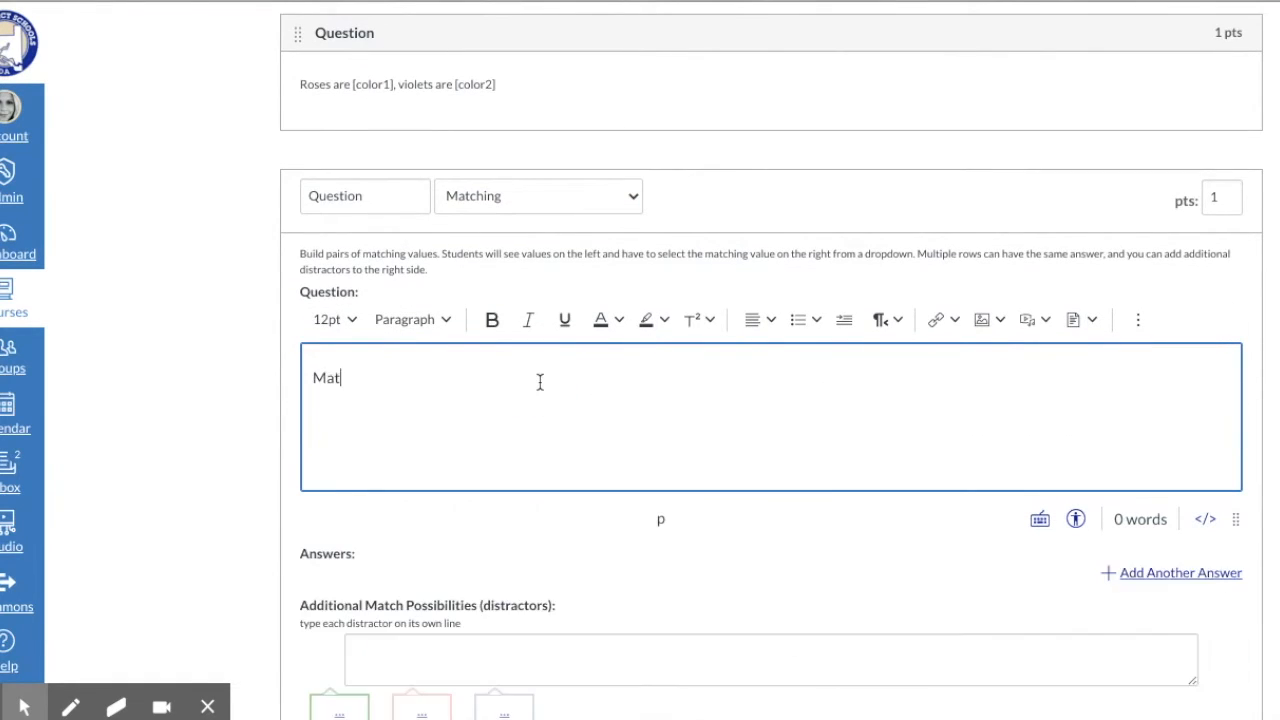
text(ch the histo)
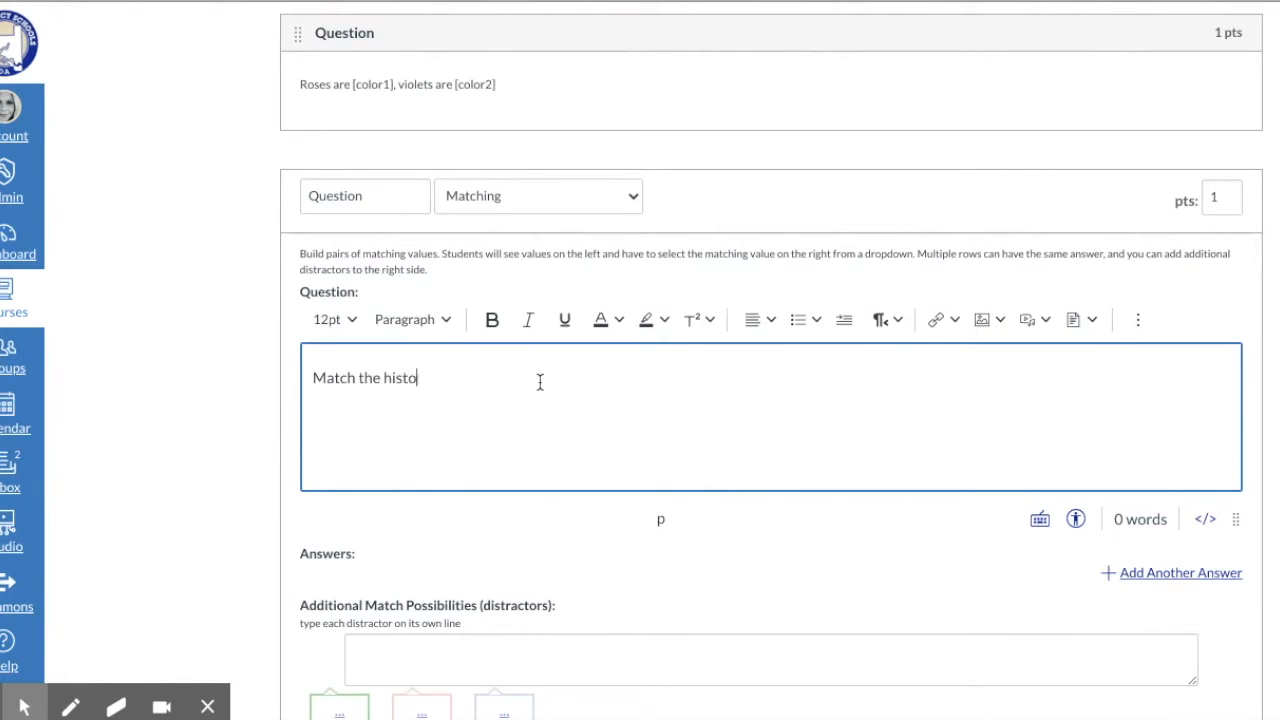
text(rical fugure)
key(BackSpace)
key(BackSpace)
key(BackSpace)
key(BackSpace)
text(igure)
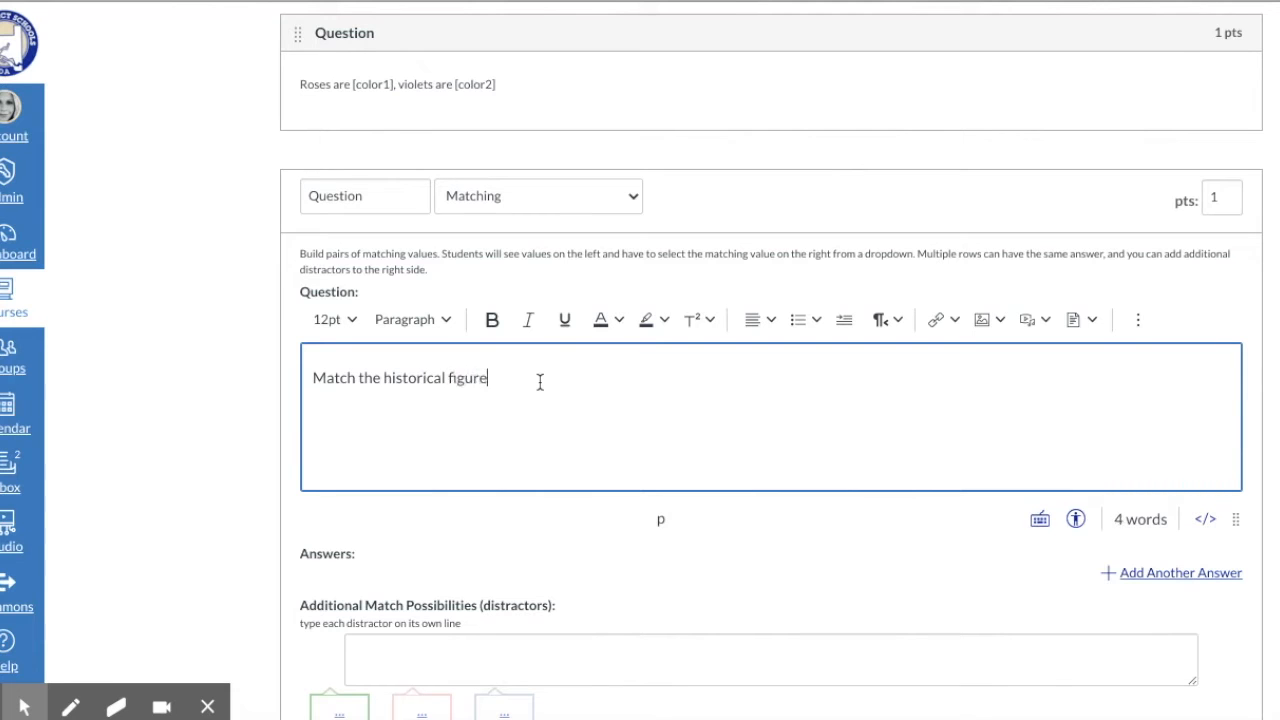
text( on the left with their title o)
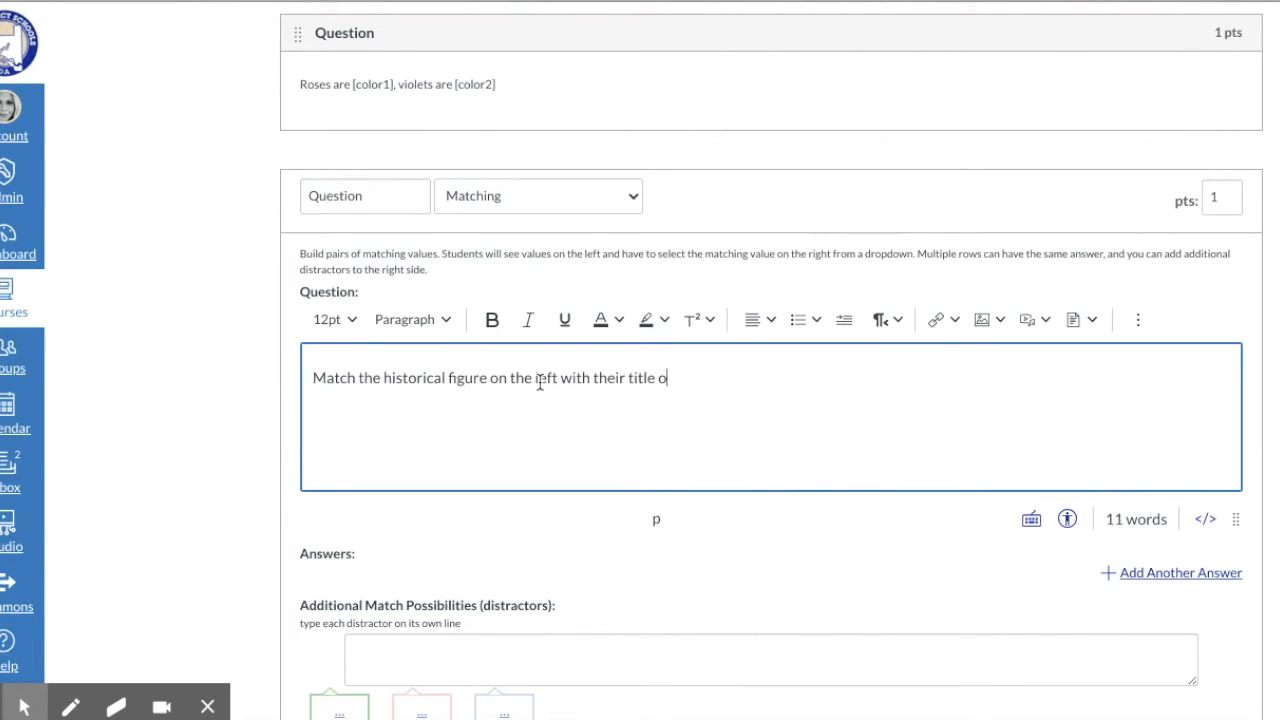
text(n the right.)
Step: Add three blank answer pairs to the matching question
scroll(540, 383, down, 3)
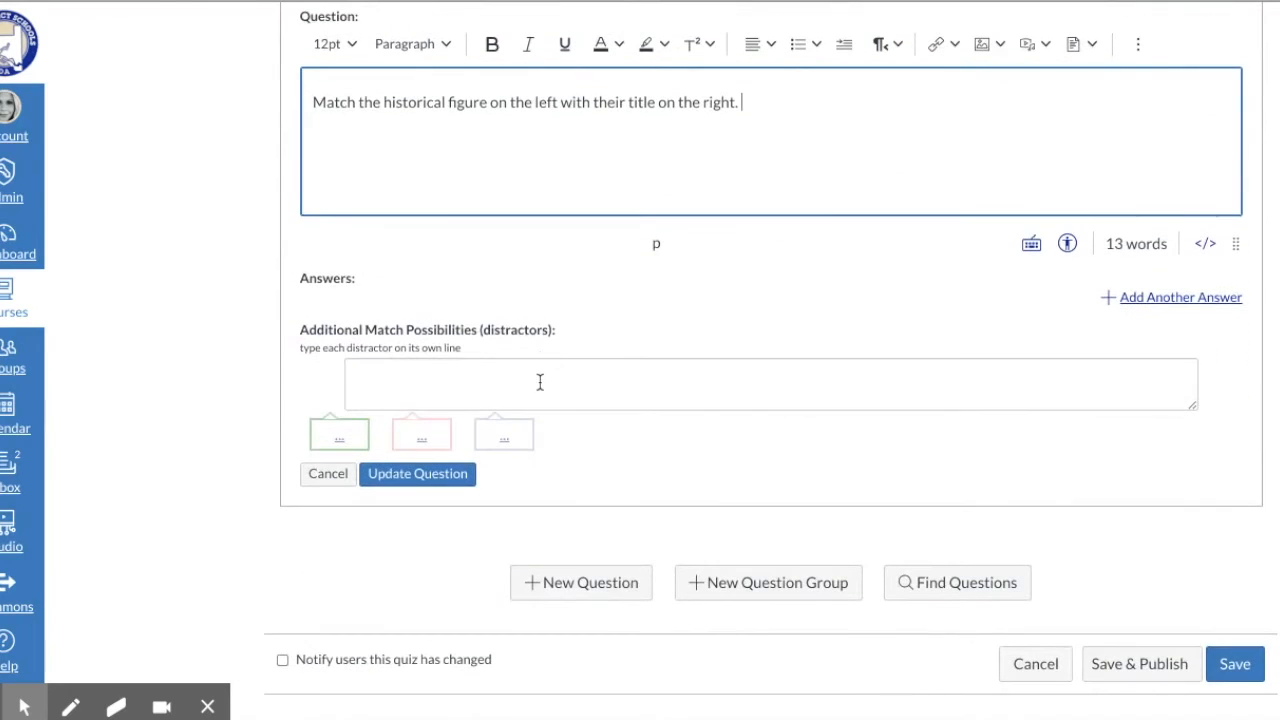
click(457, 371)
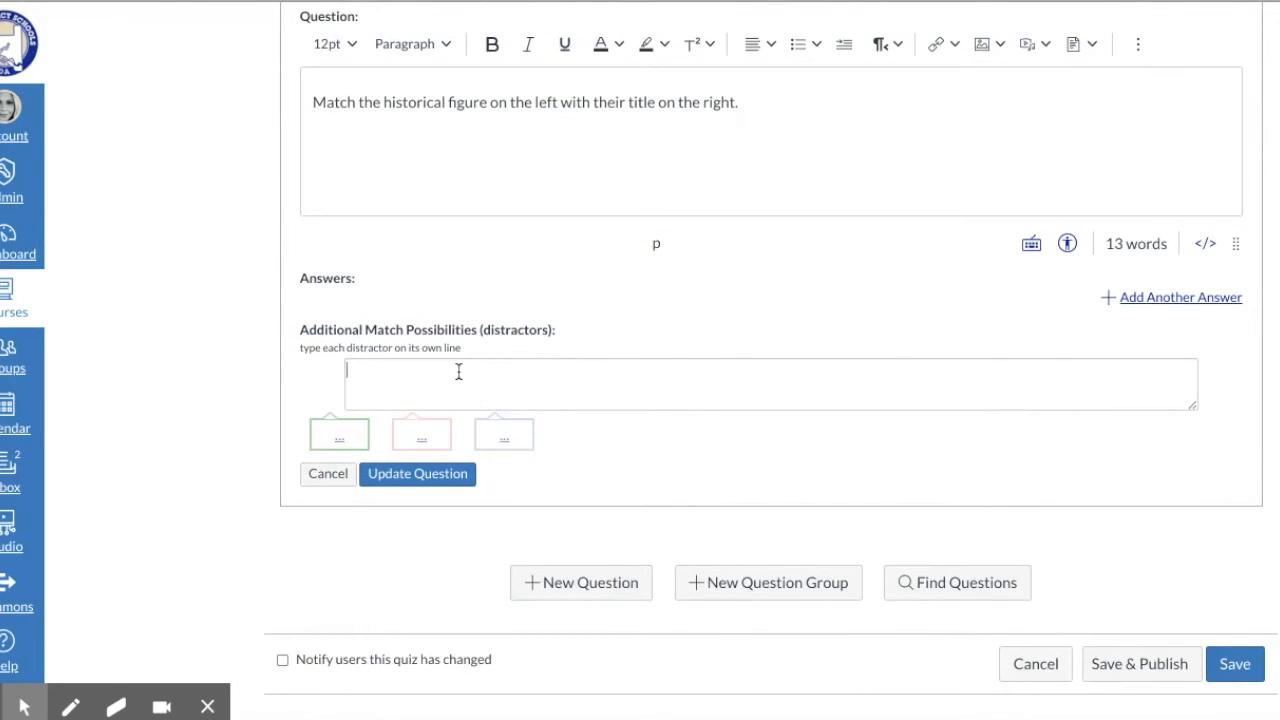
click(1170, 299)
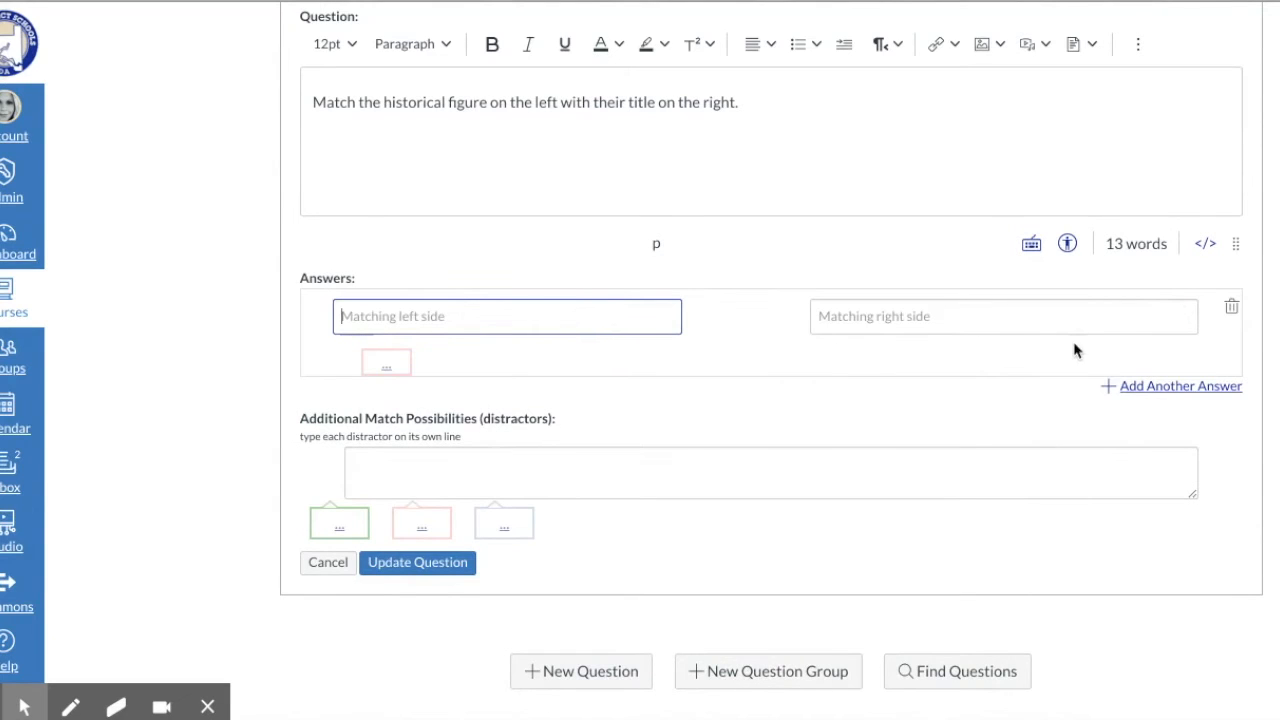
click(1165, 388)
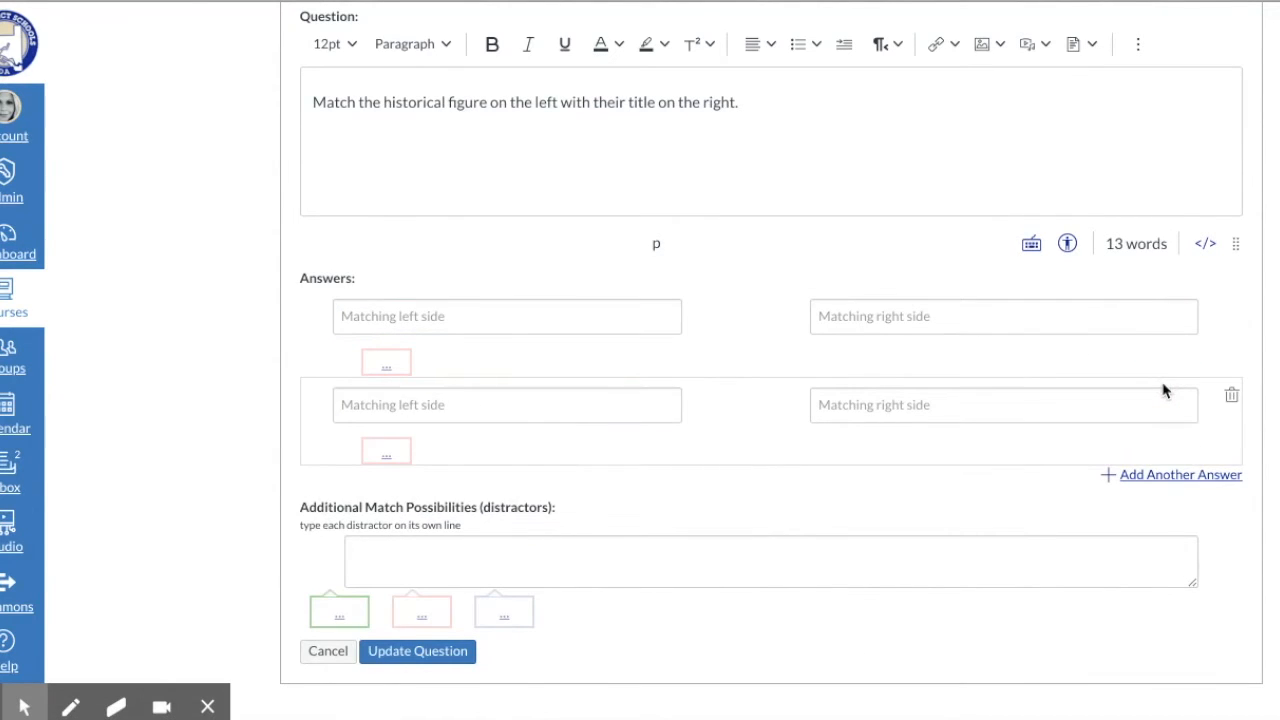
click(1163, 475)
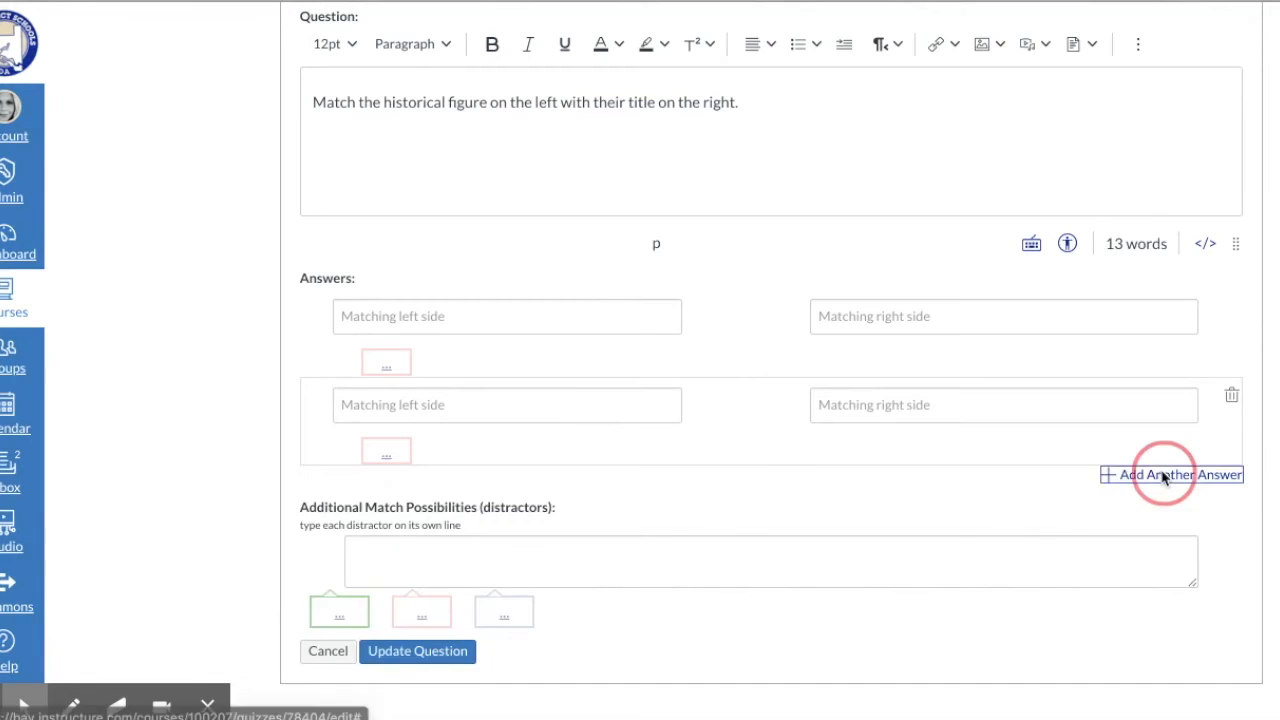
Step: Fill the left sides of the three matching pairs with "George Washington", "Sir Issac Newton" and "Elvis Presley"
click(491, 316)
click(510, 266)
click(456, 313)
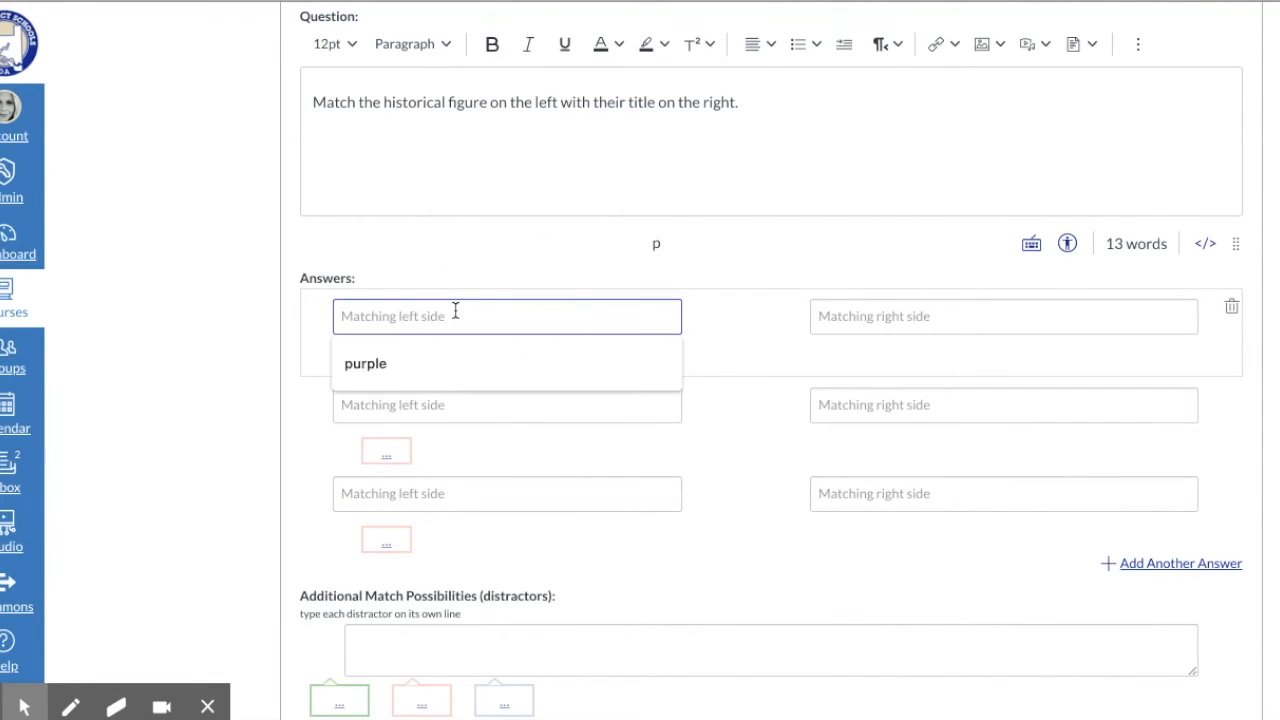
text(George W)
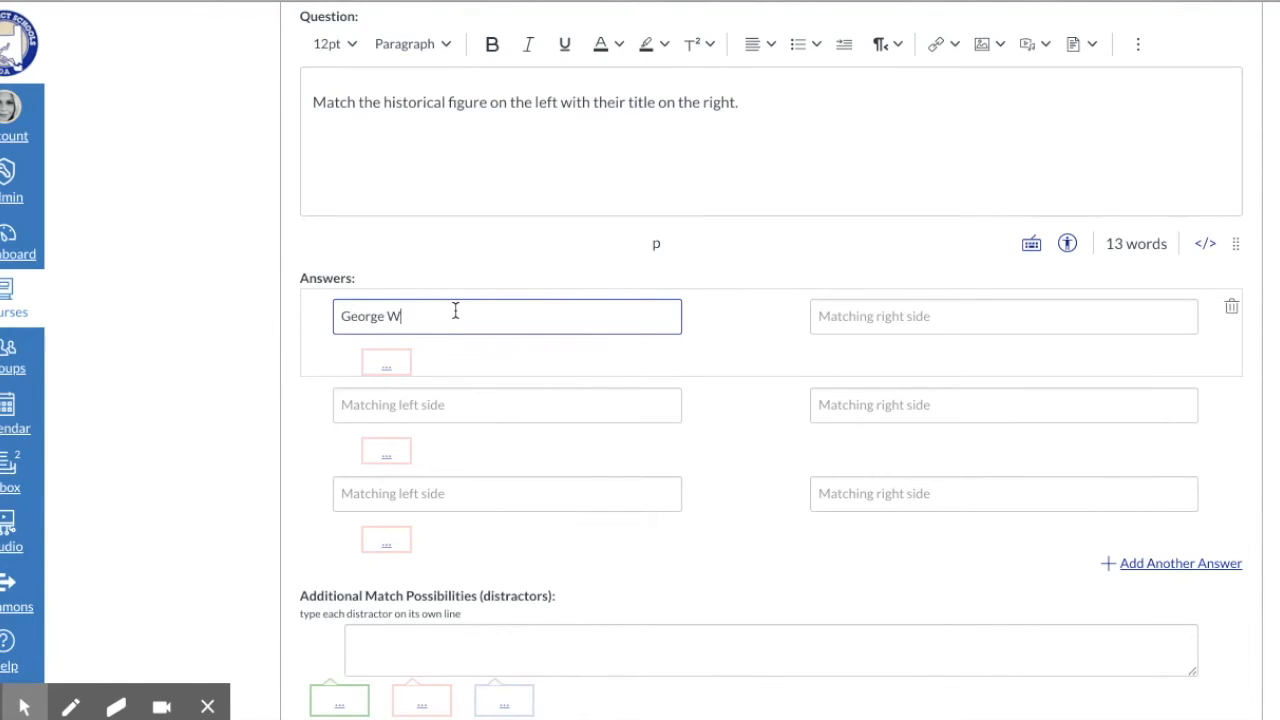
text(ashington)
click(438, 397)
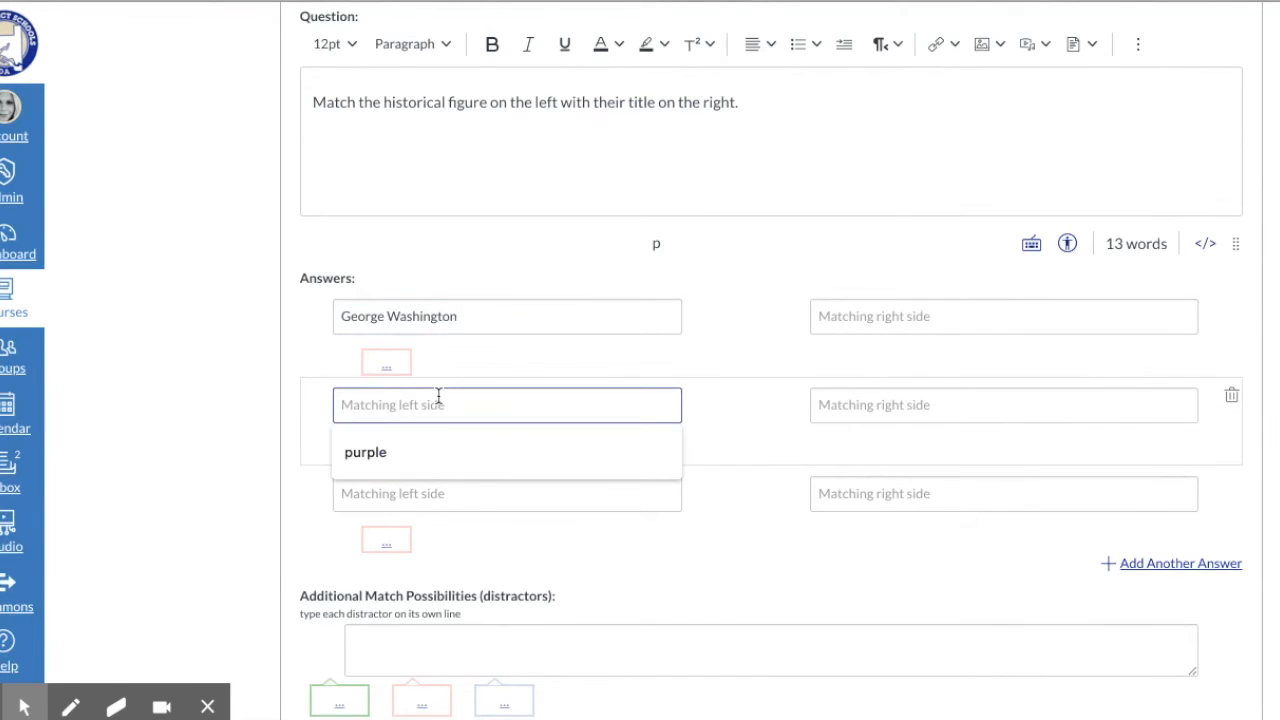
text(Sir Isaa)
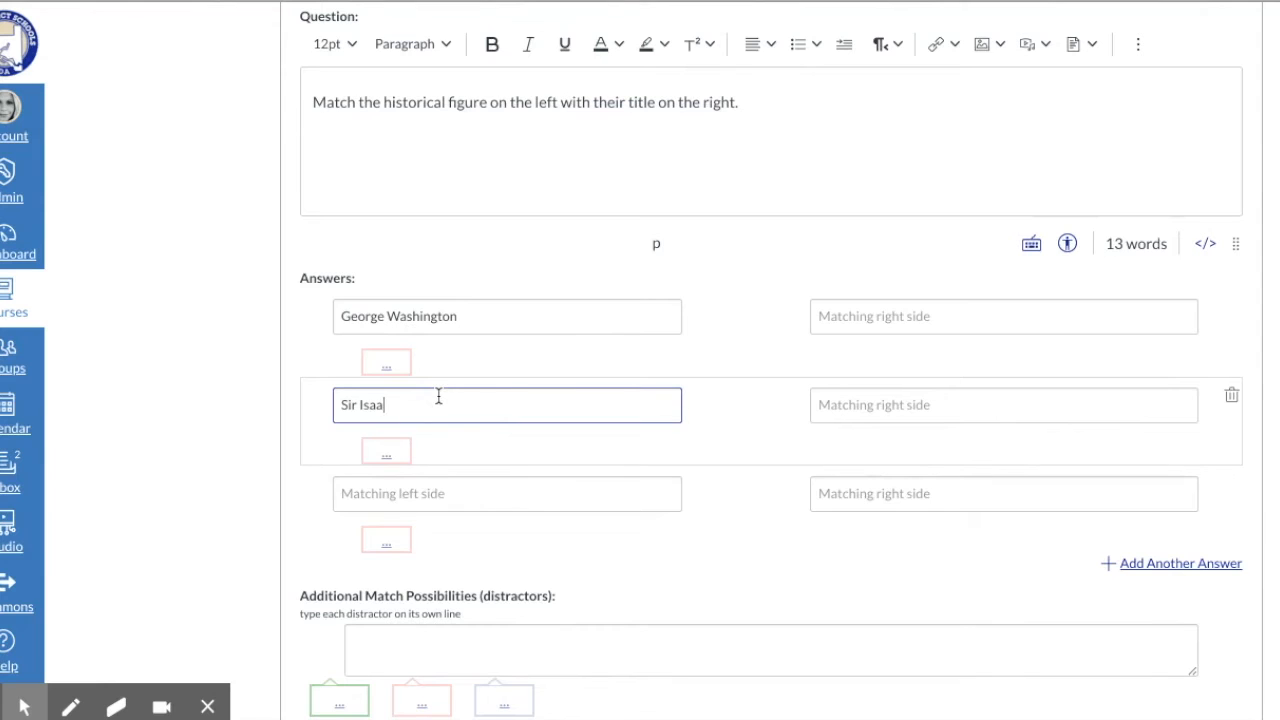
key(BackSpace)
text(ac Newton)
click(445, 498)
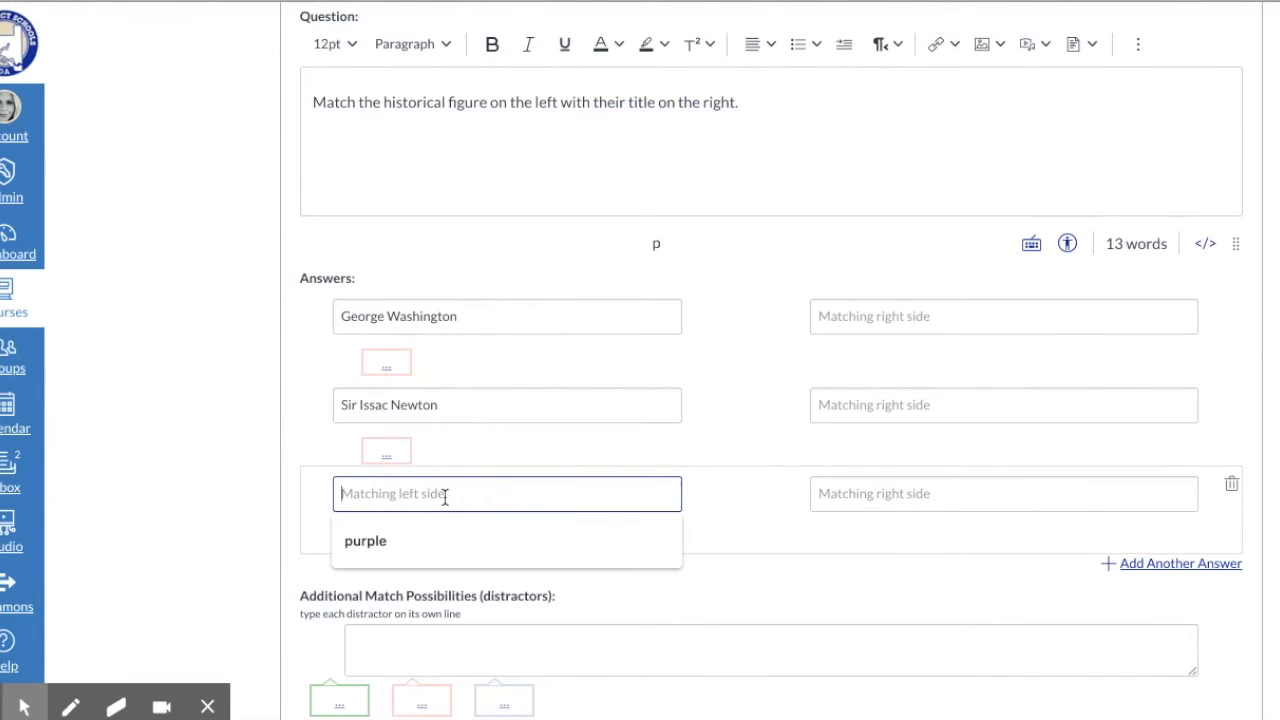
text(El)
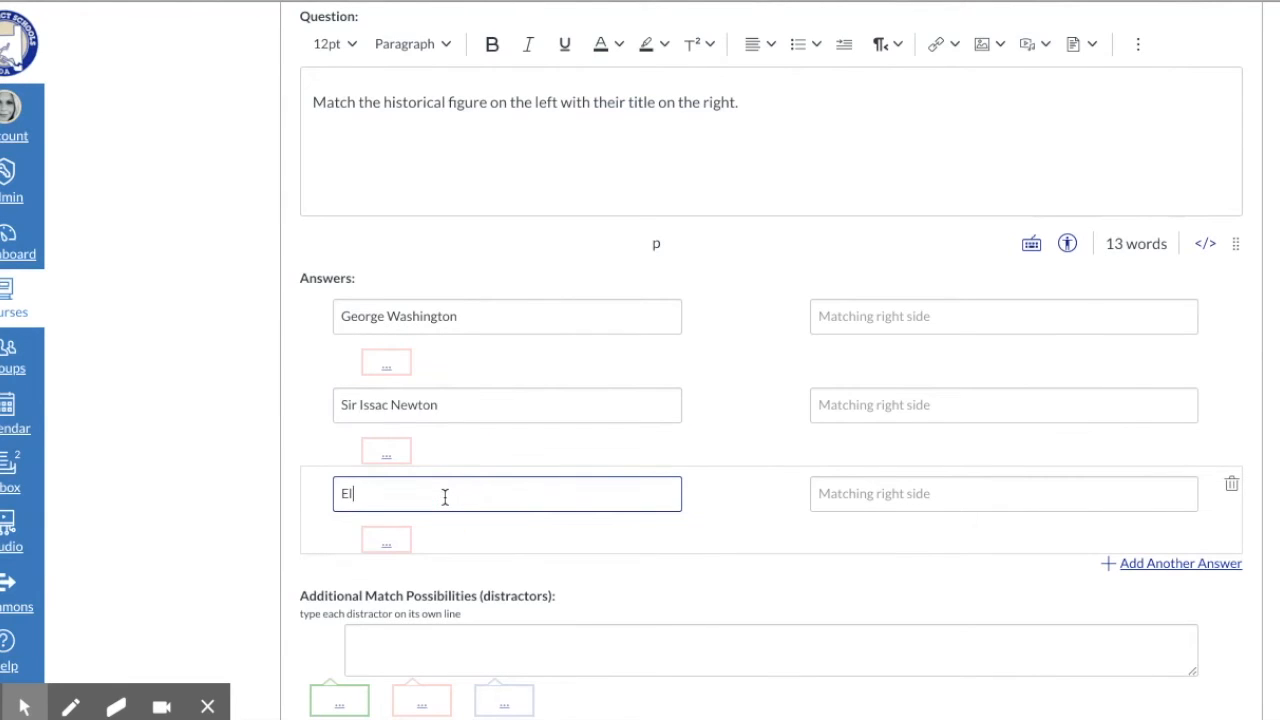
text(vis Presley)
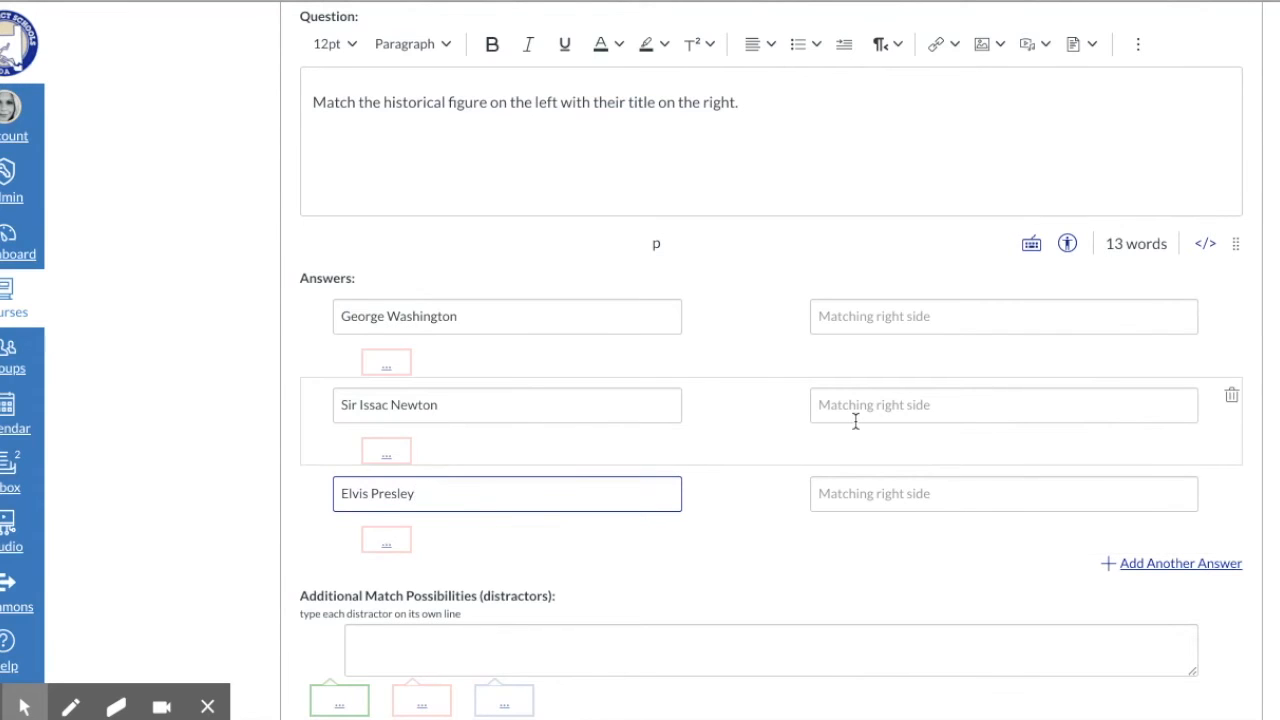
Step: Enter the matching right sides "Father of our nation", "Father of modern physics" and "Father of Rock and Roll" in order, and update the question
click(886, 318)
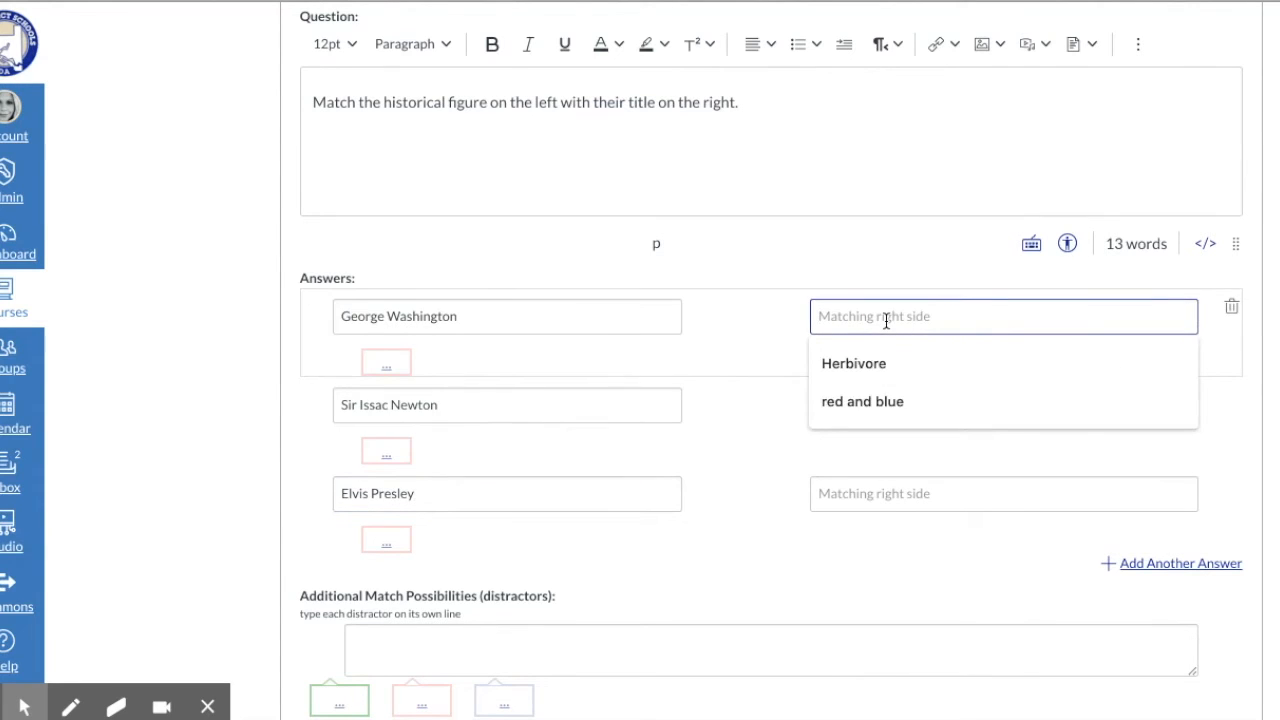
text(Fat)
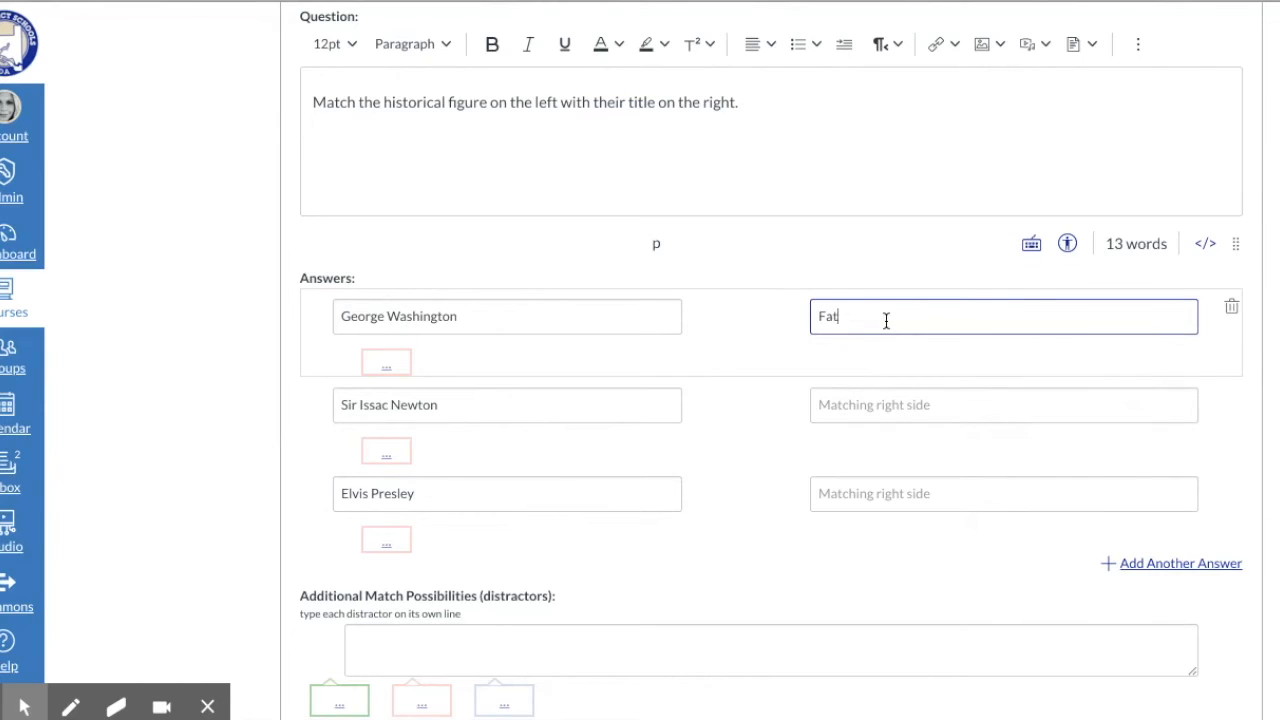
text(her of our nation)
click(889, 393)
text(Father of m)
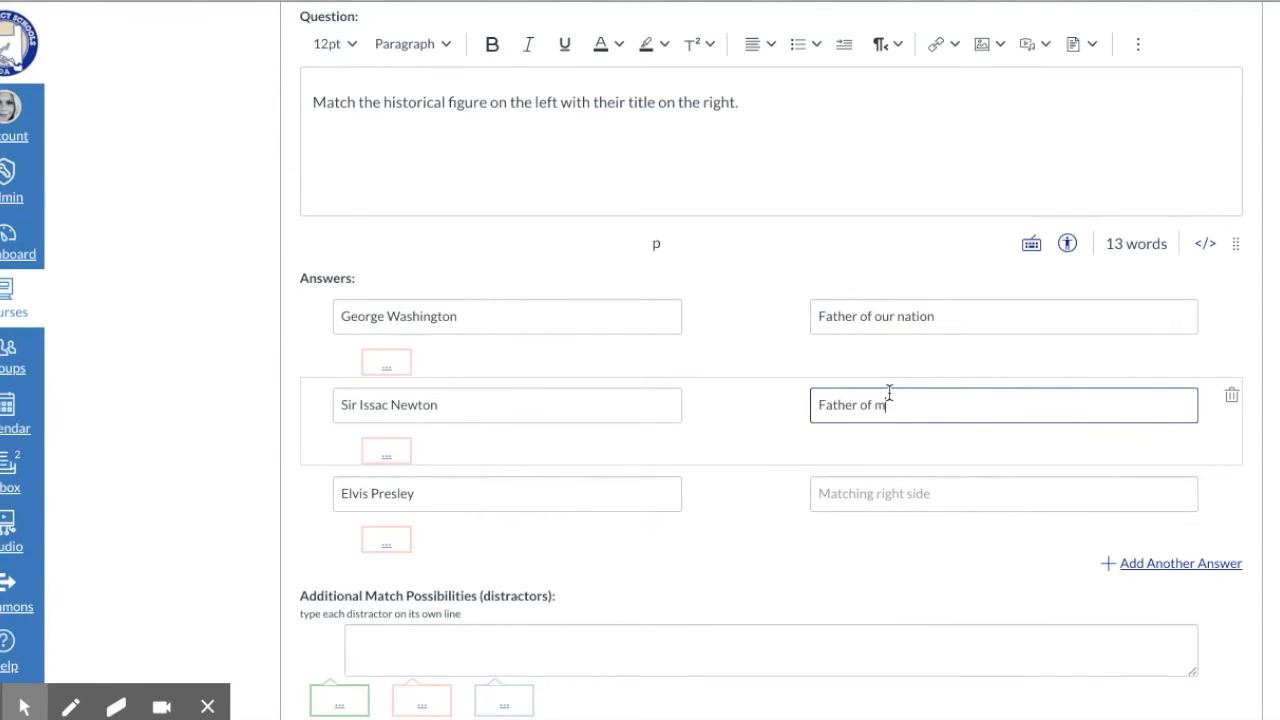
text(odern physics)
click(906, 493)
text(Father)
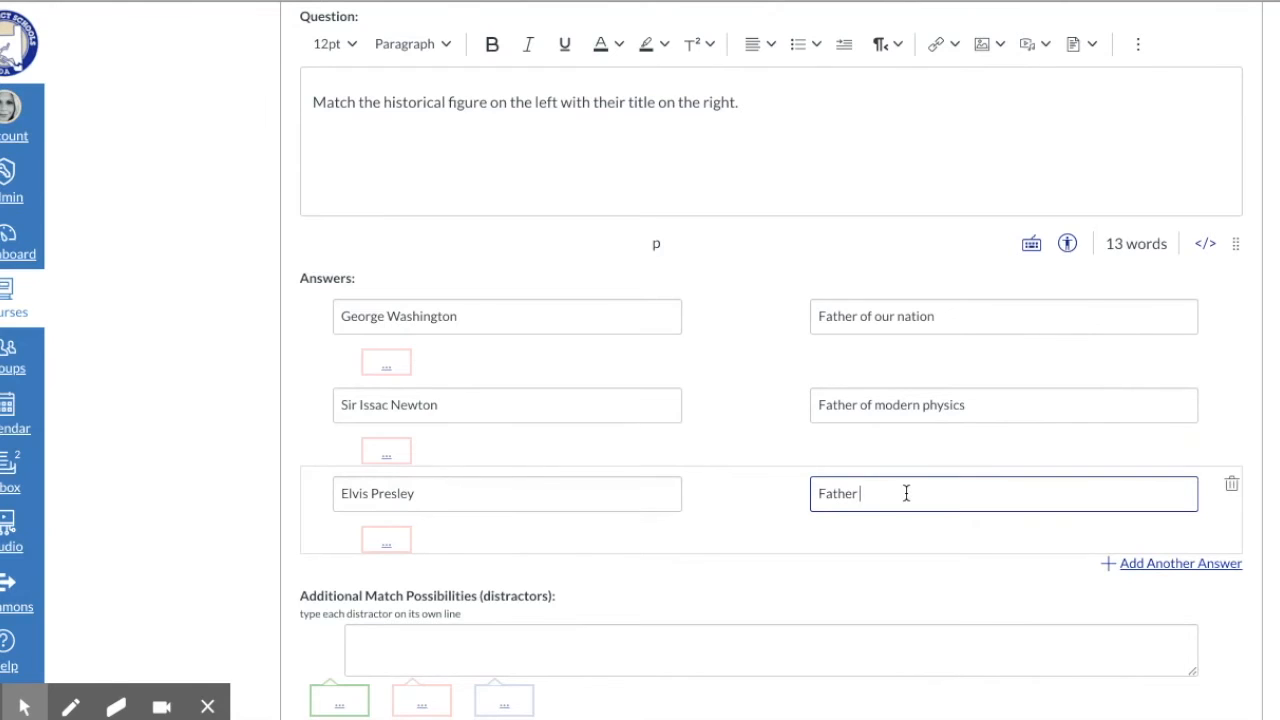
text( of Rock and Roll)
scroll(906, 493, down, 3)
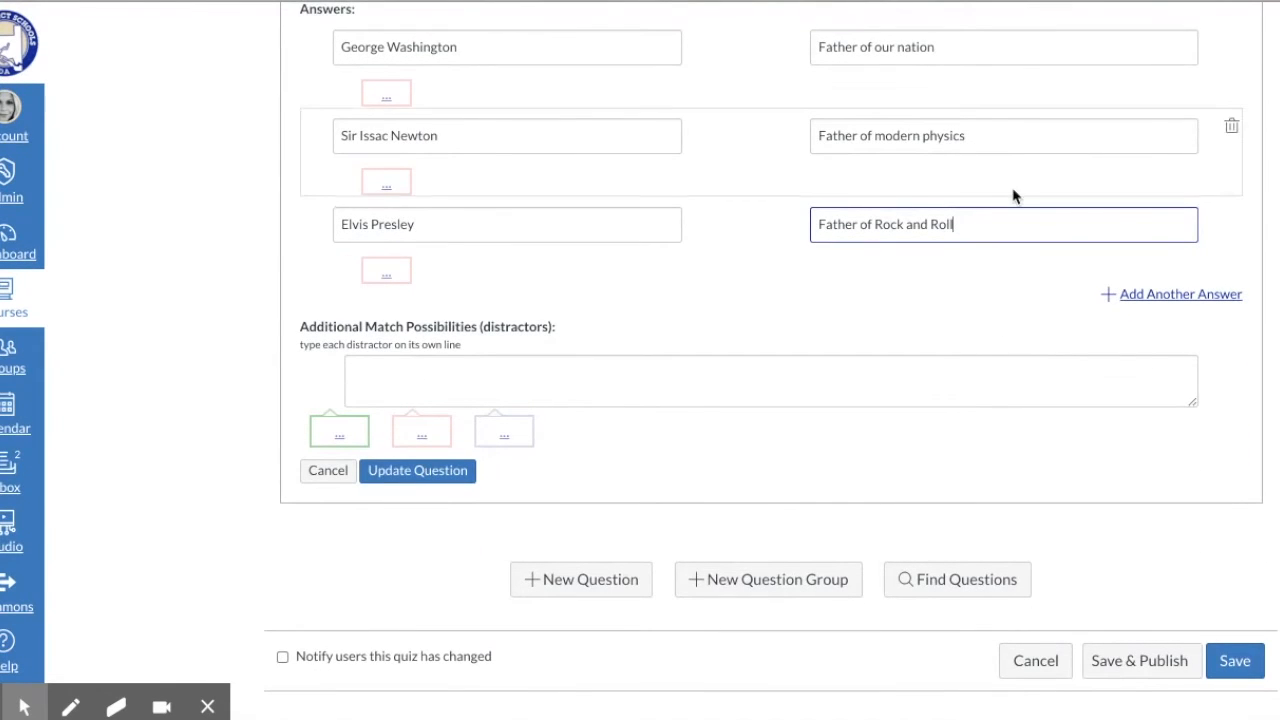
scroll(983, 57, up, 1)
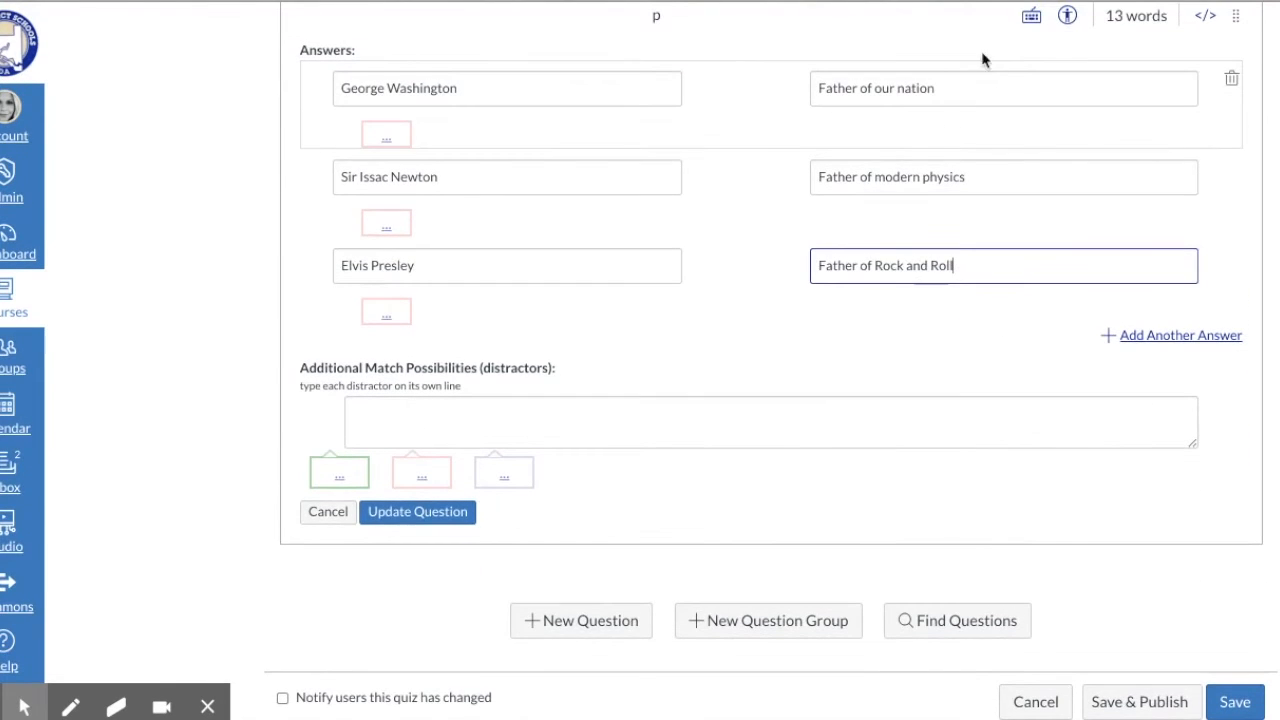
click(390, 513)
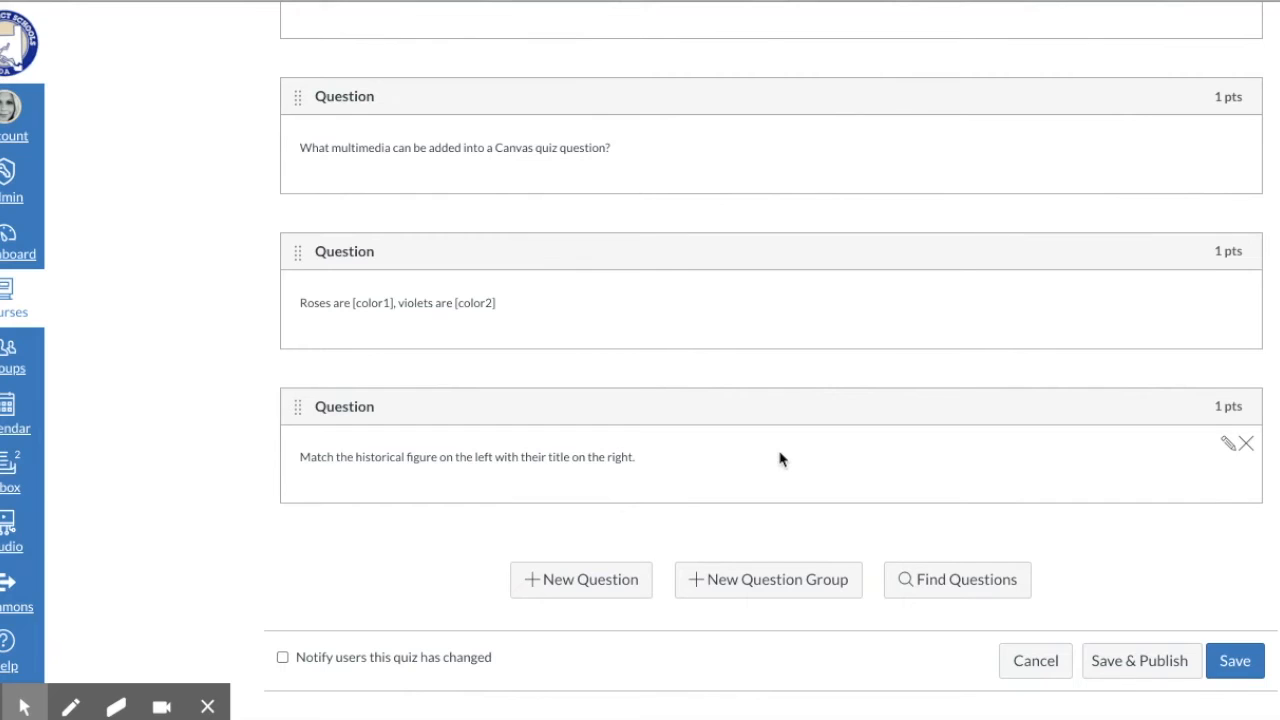
Step: Add another question after the matching question and set its type to Numerical Answer
click(566, 589)
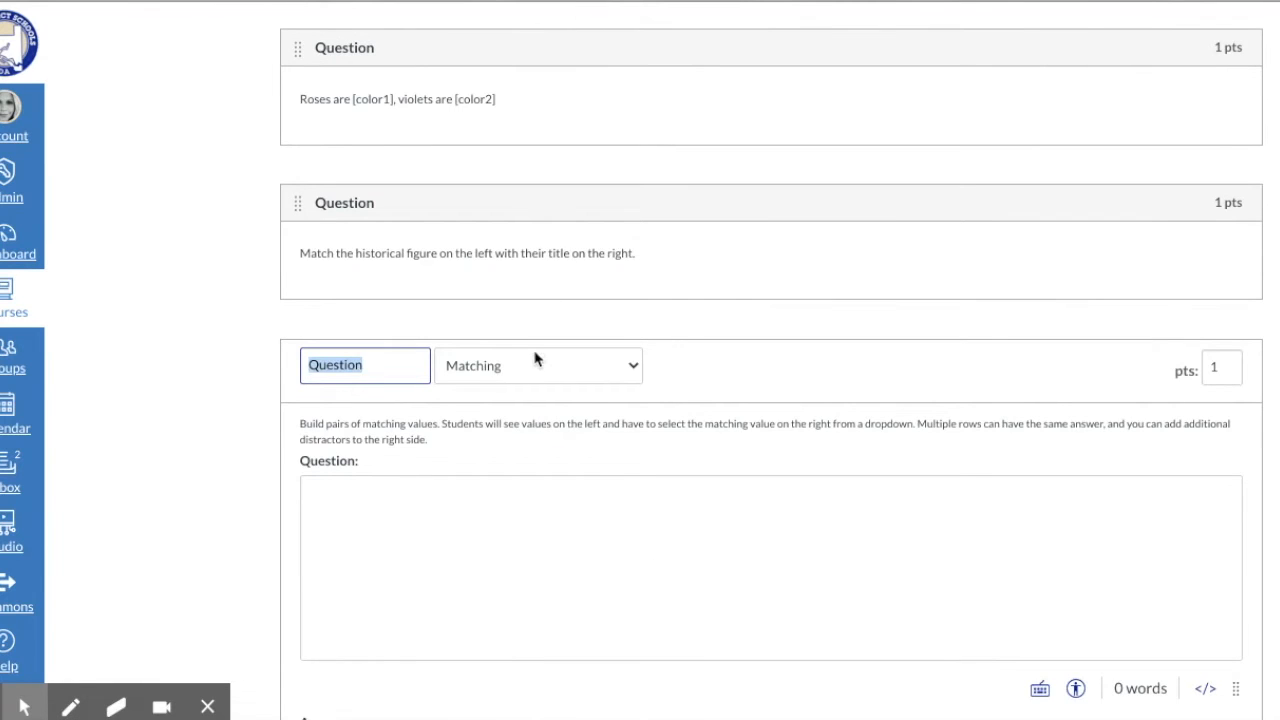
click(535, 360)
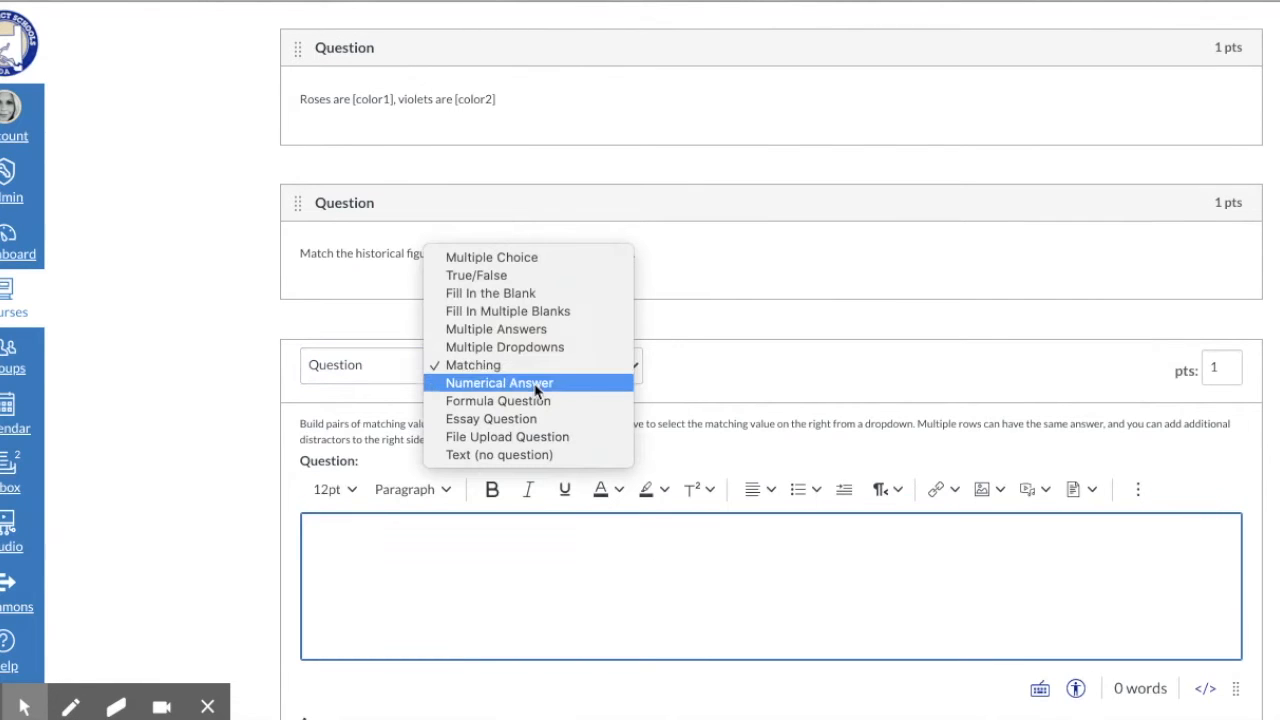
click(536, 385)
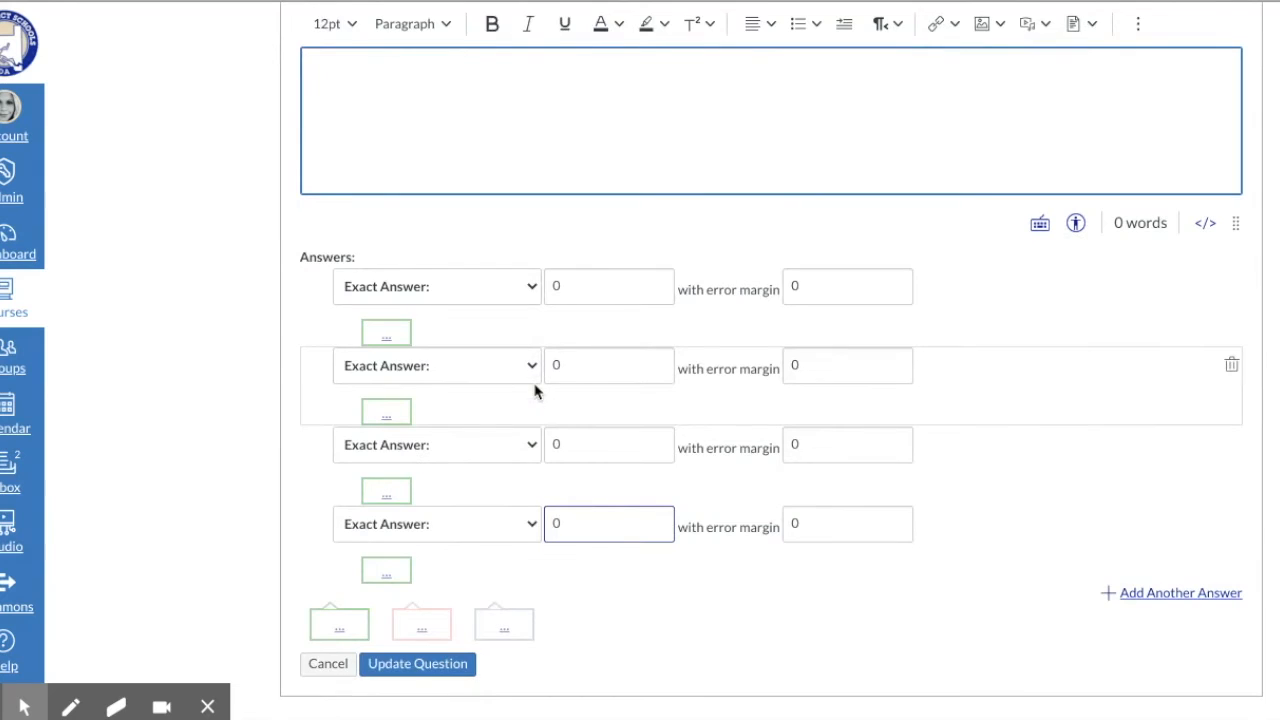
Step: Insert the equation "10 ÷ 3 =?" into the question text using the equation editor
scroll(550, 288, up, 2)
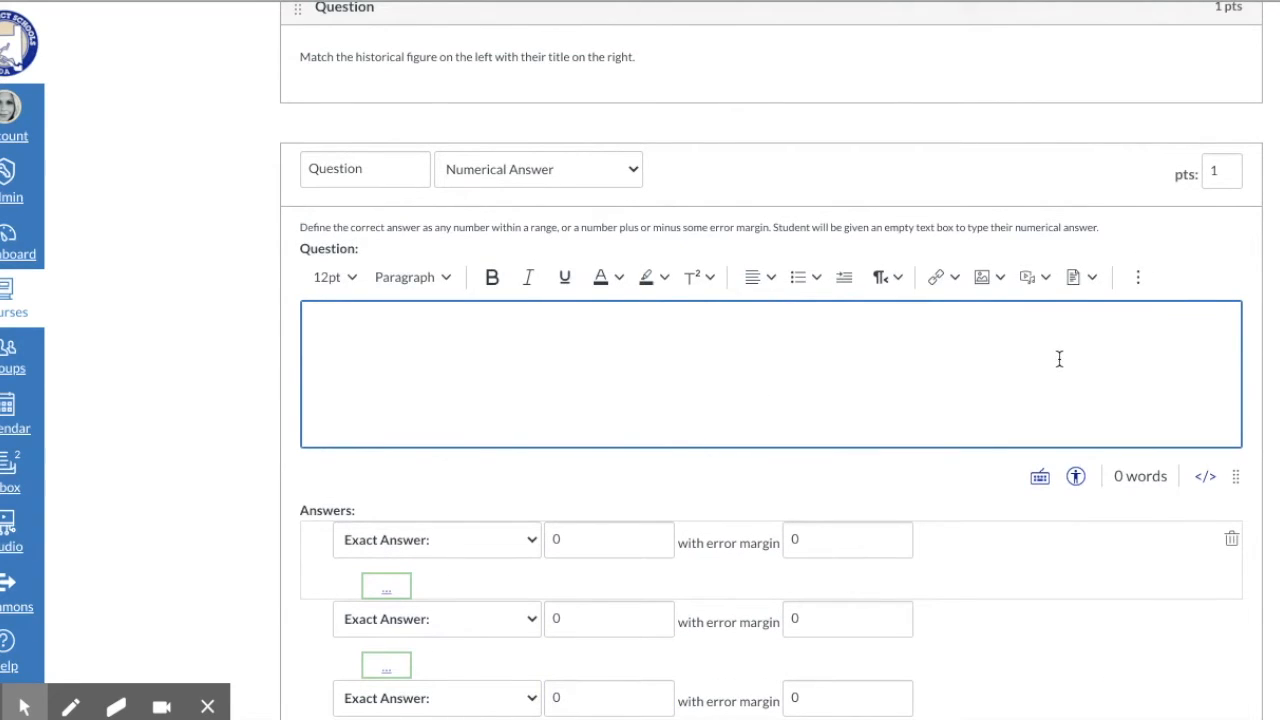
click(1133, 286)
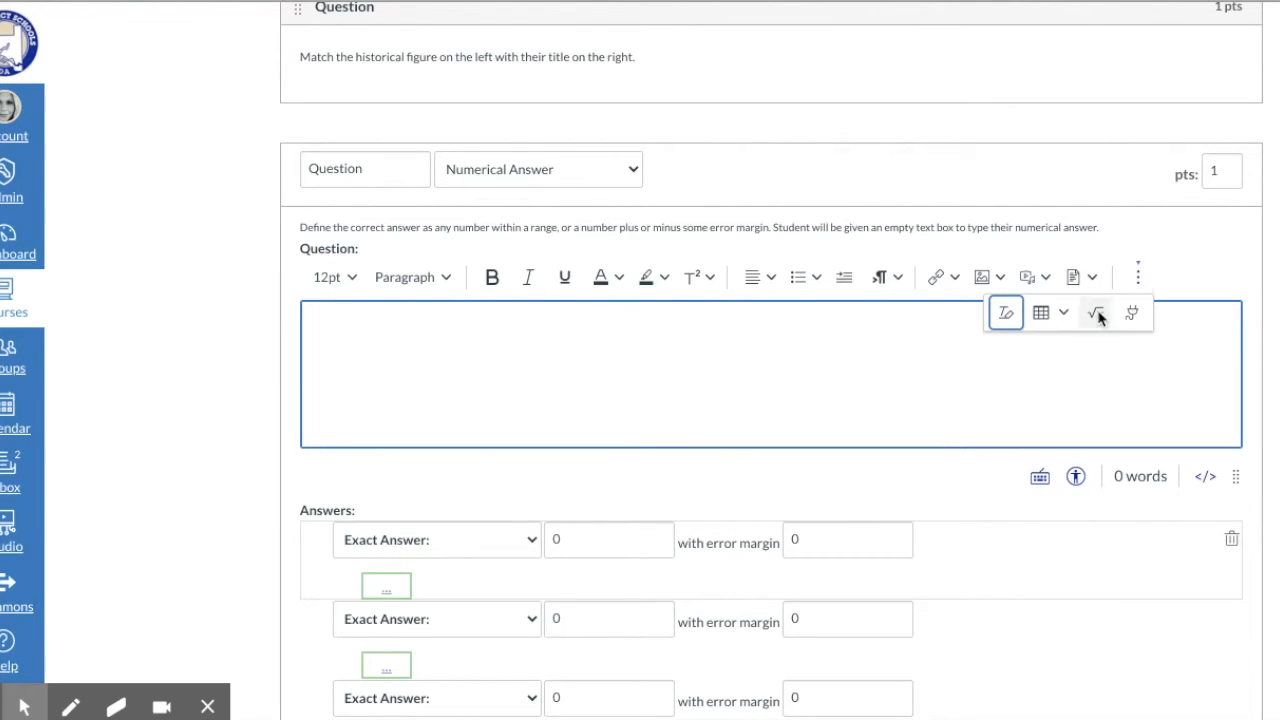
click(1095, 315)
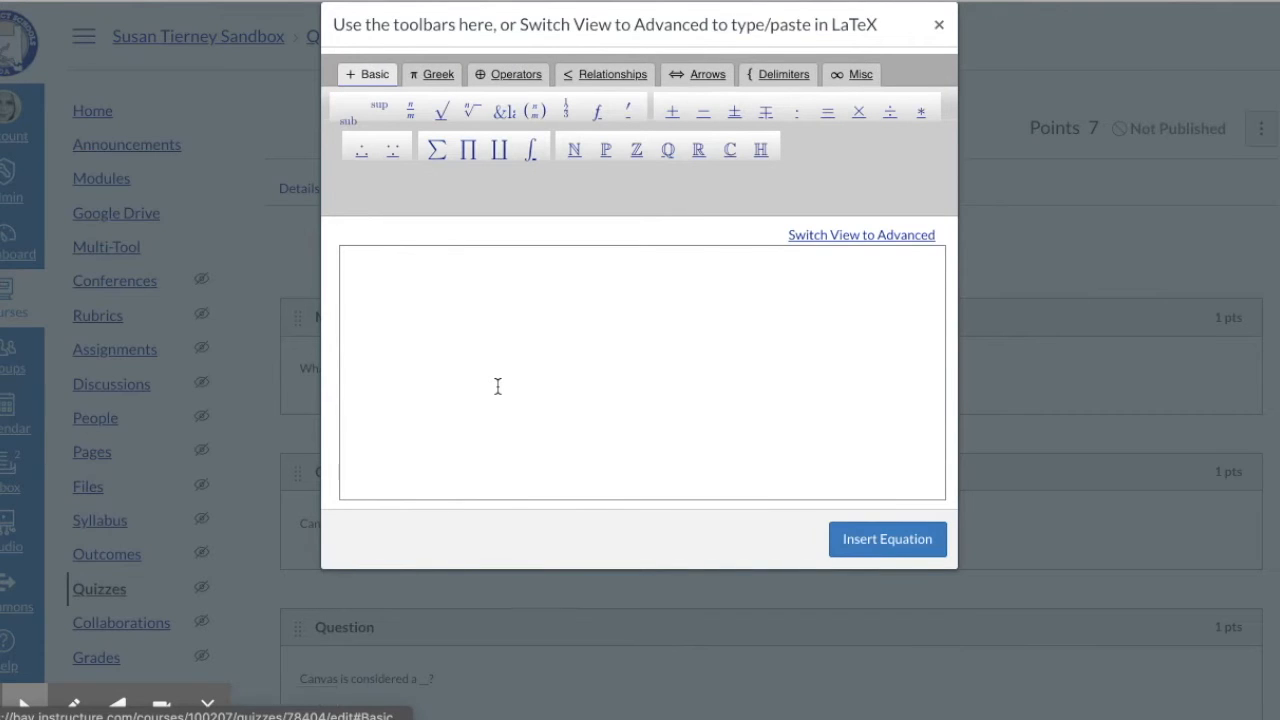
click(497, 386)
text(10)
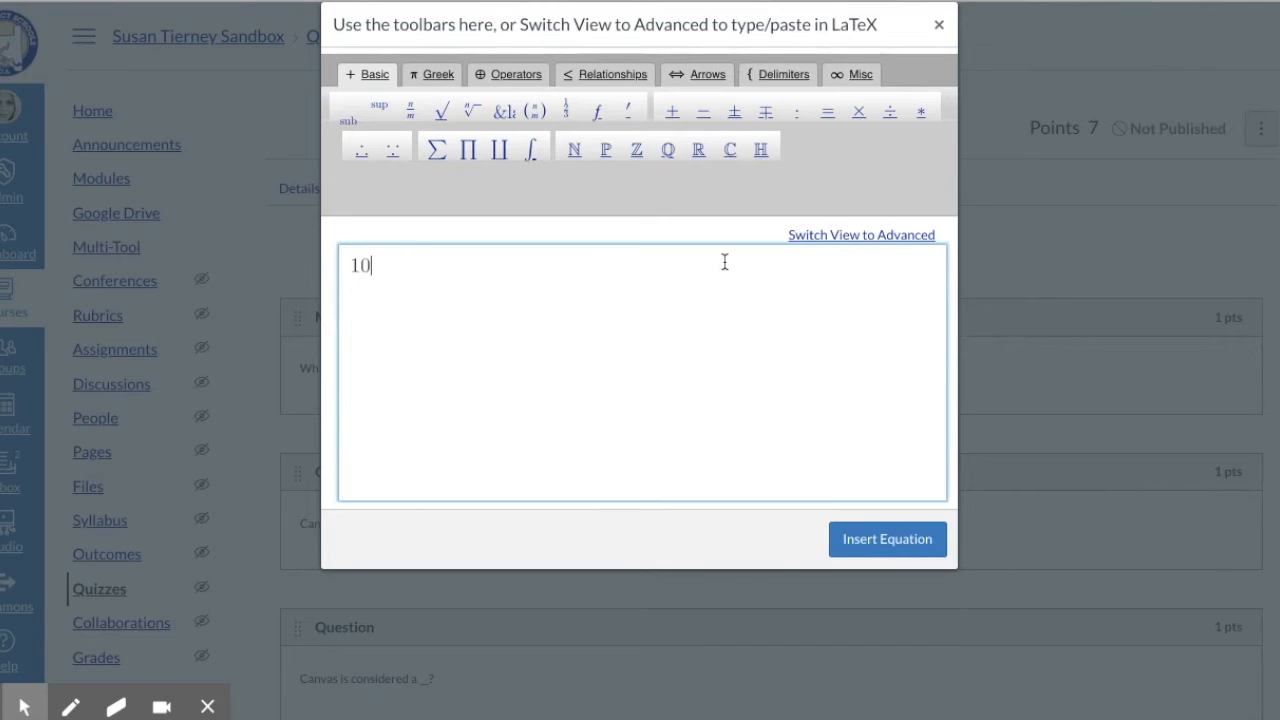
click(891, 112)
text(3)
click(827, 113)
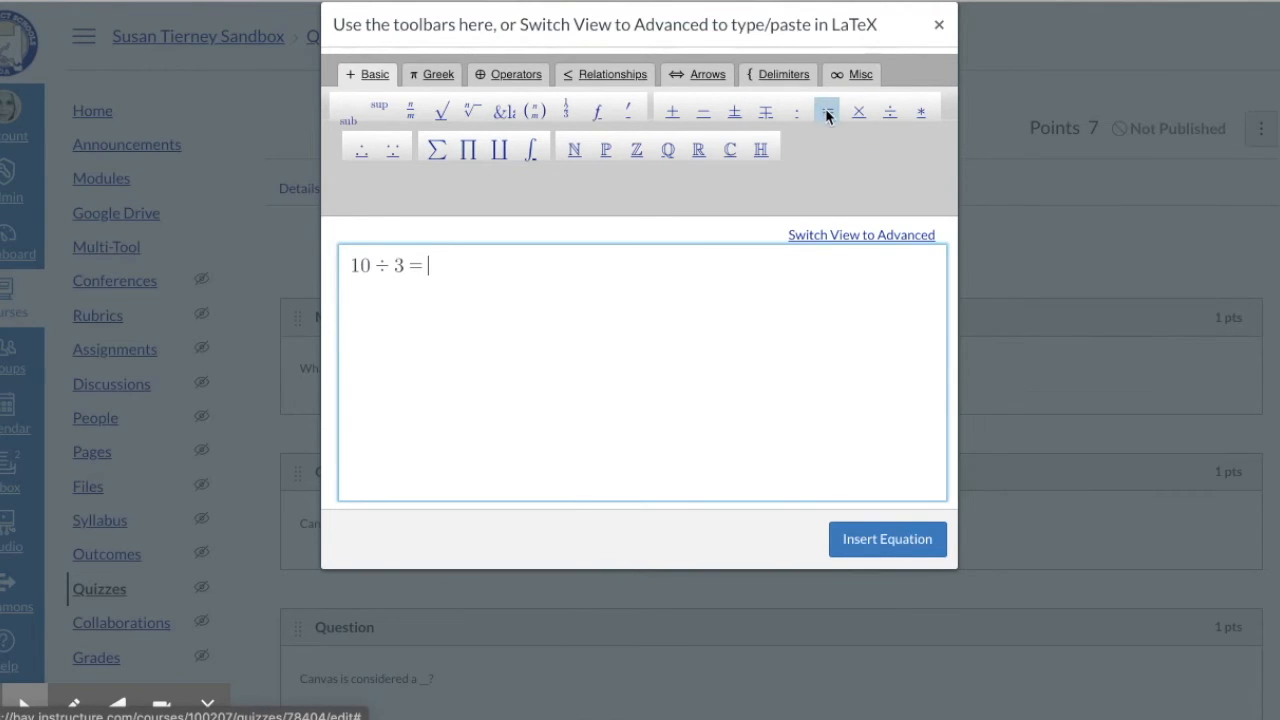
text(?)
click(884, 545)
scroll(880, 540, down, 8)
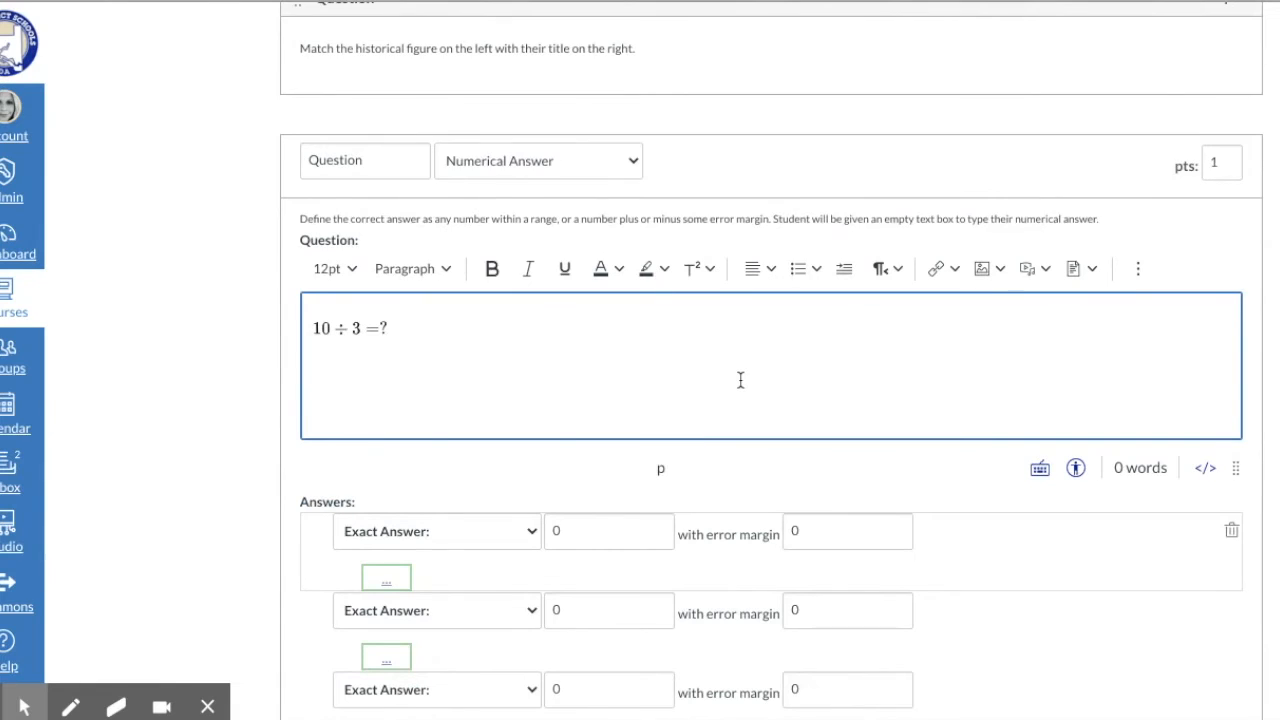
Step: Change the first answer of the numerical question to Answer in the Range, between 3.3 and 3.4
scroll(745, 390, down, 2)
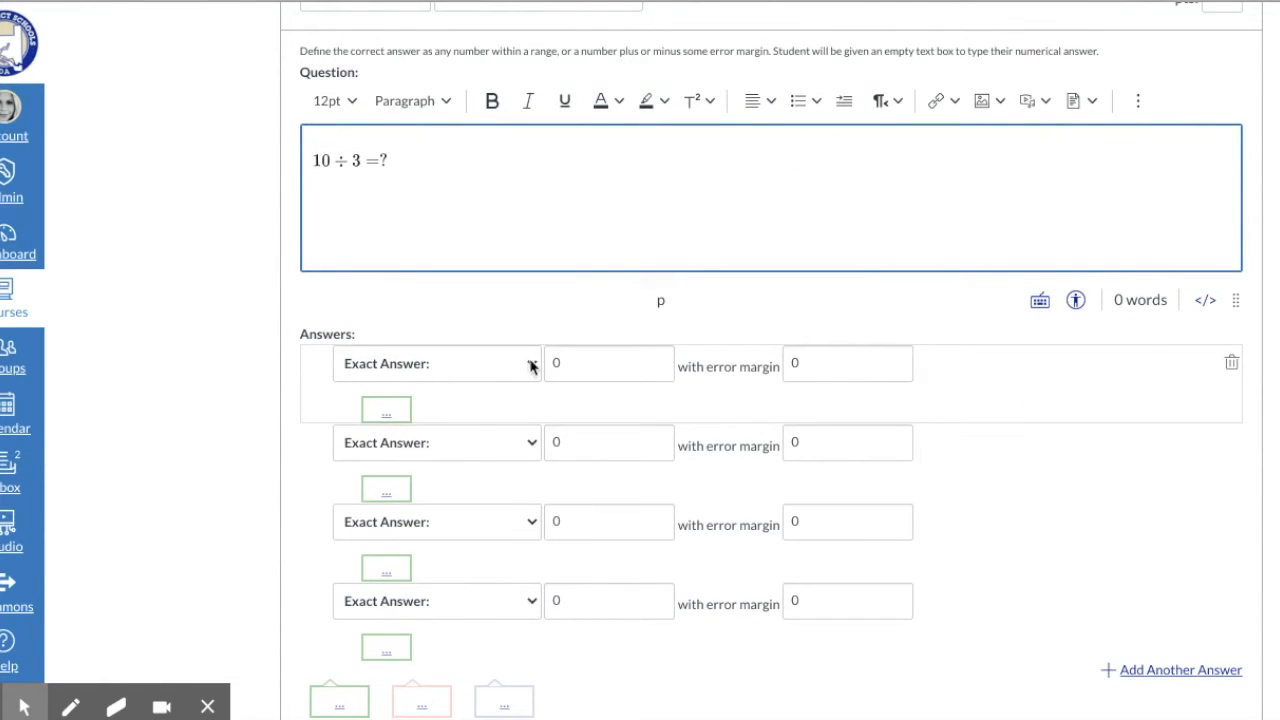
click(532, 365)
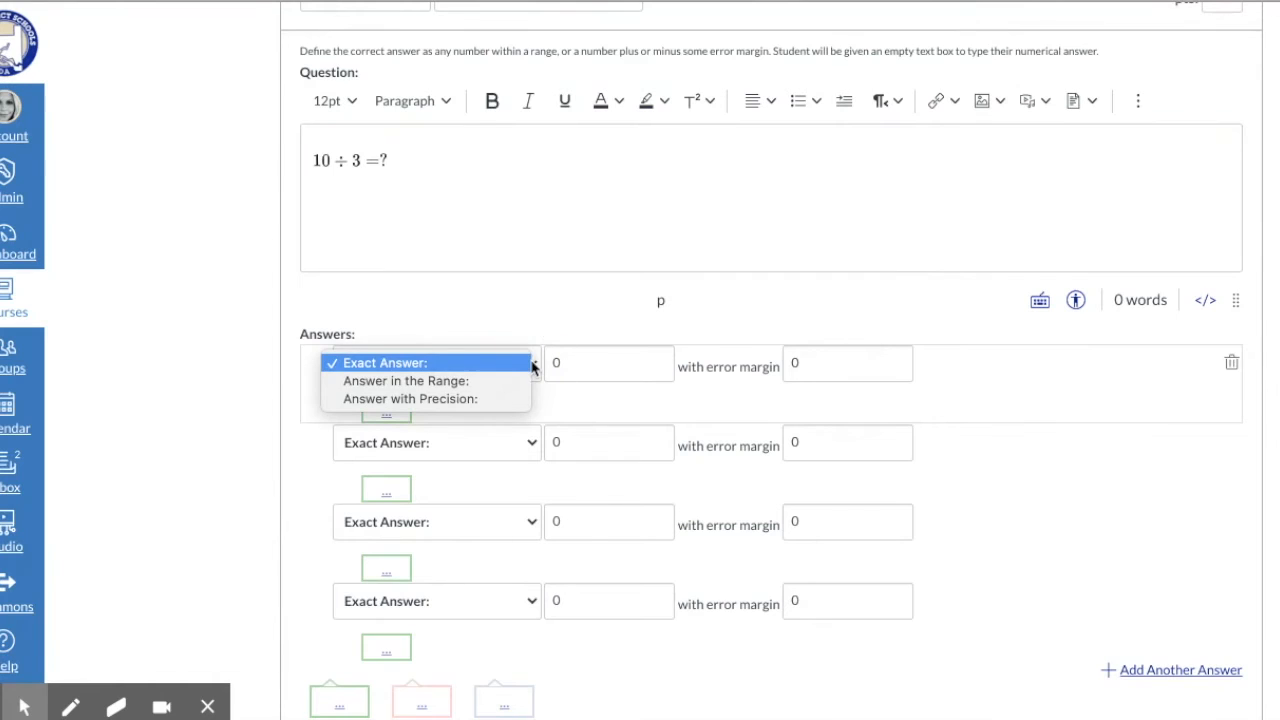
click(474, 381)
click(634, 363)
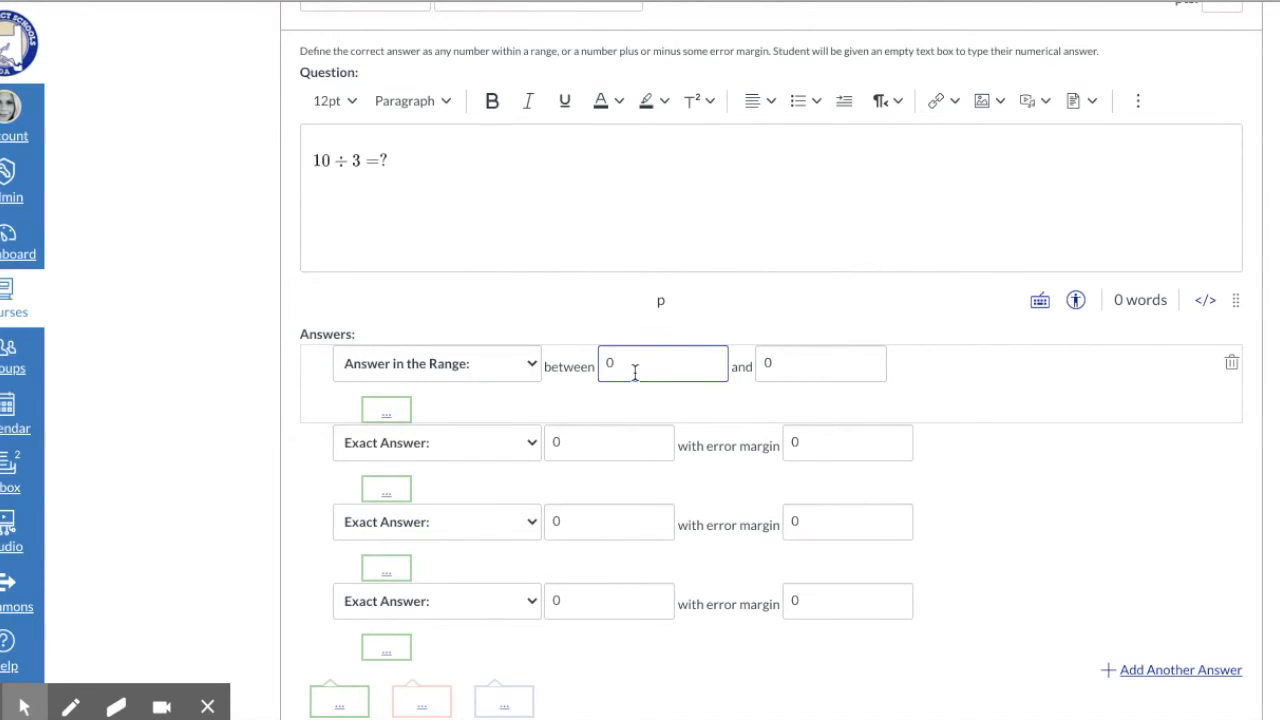
drag(634, 363, 598, 357)
text(3.3)
click(806, 365)
text(3)
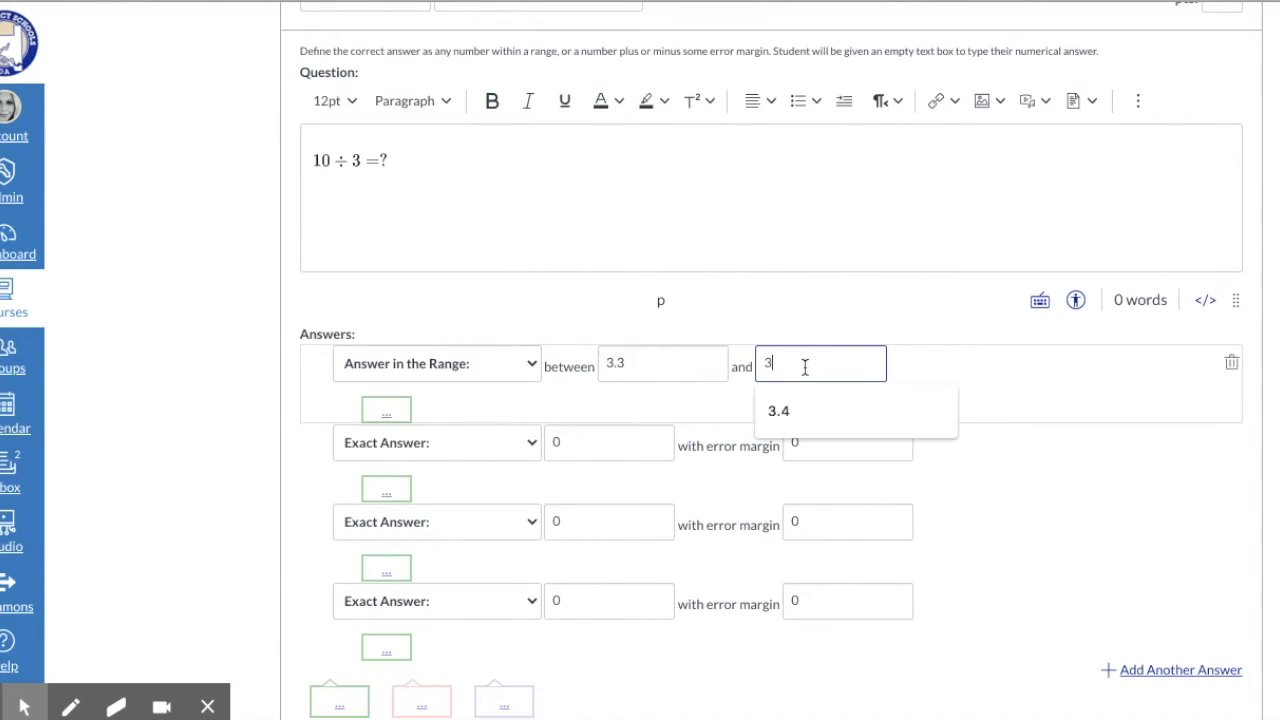
text(.4)
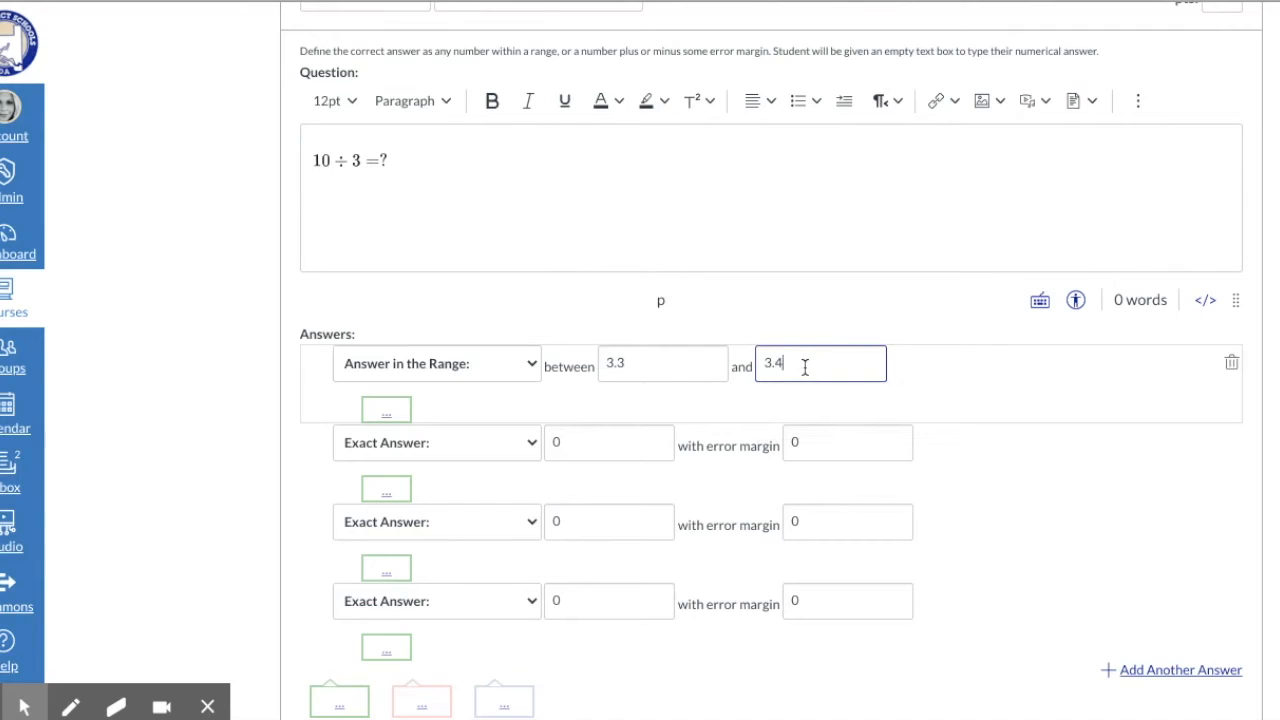
Step: Review the numerical answer question and its answer settings, and update the question
scroll(805, 367, down, 1)
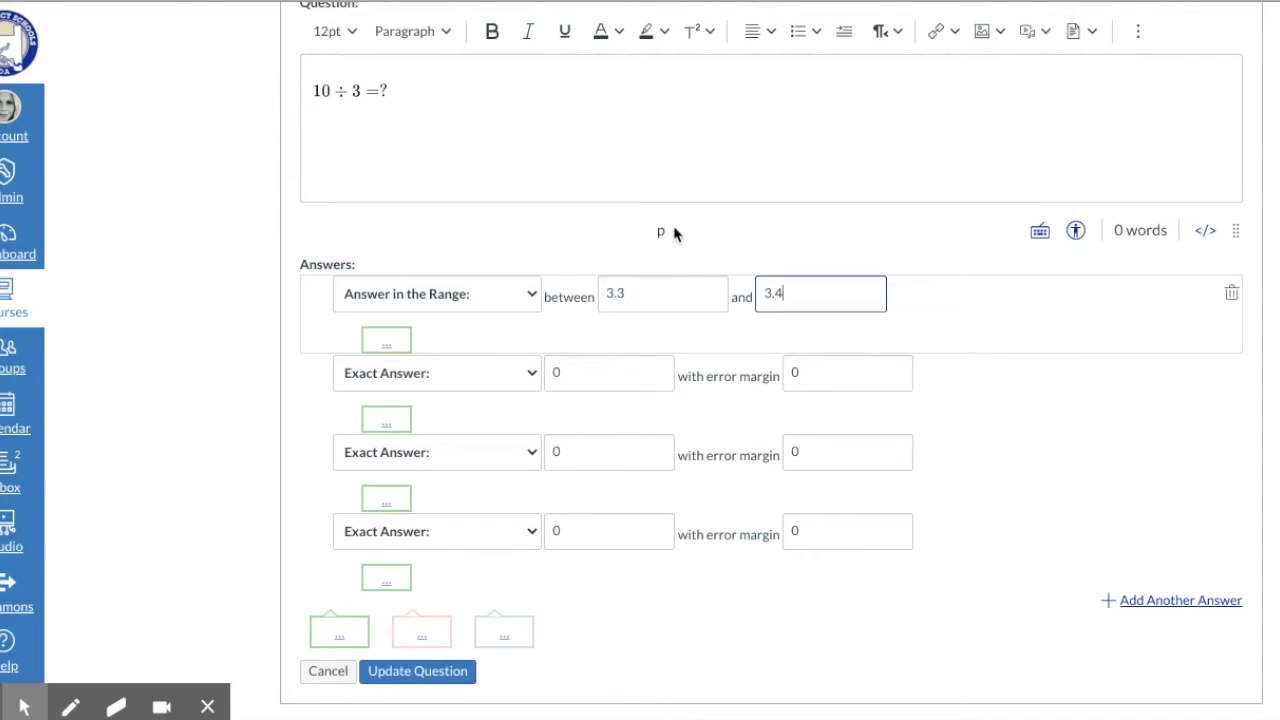
scroll(639, 157, down, 1)
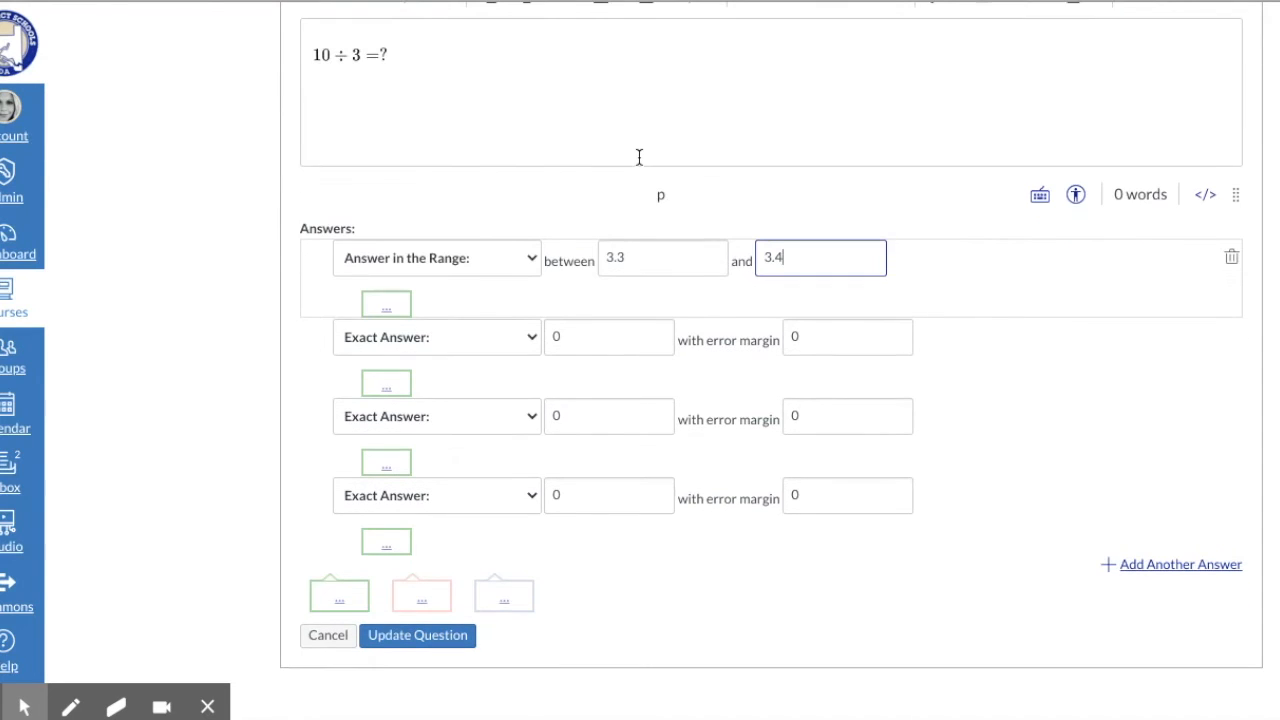
scroll(509, 131, up, 1)
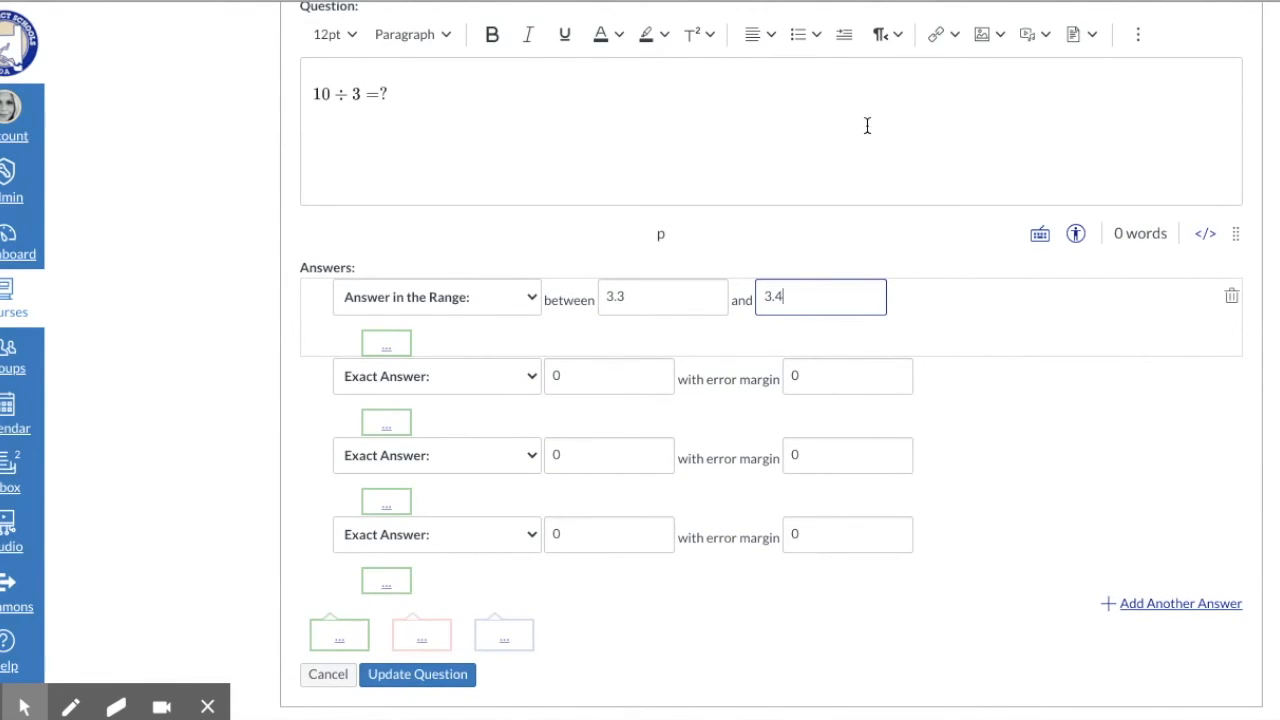
scroll(866, 126, up, 2)
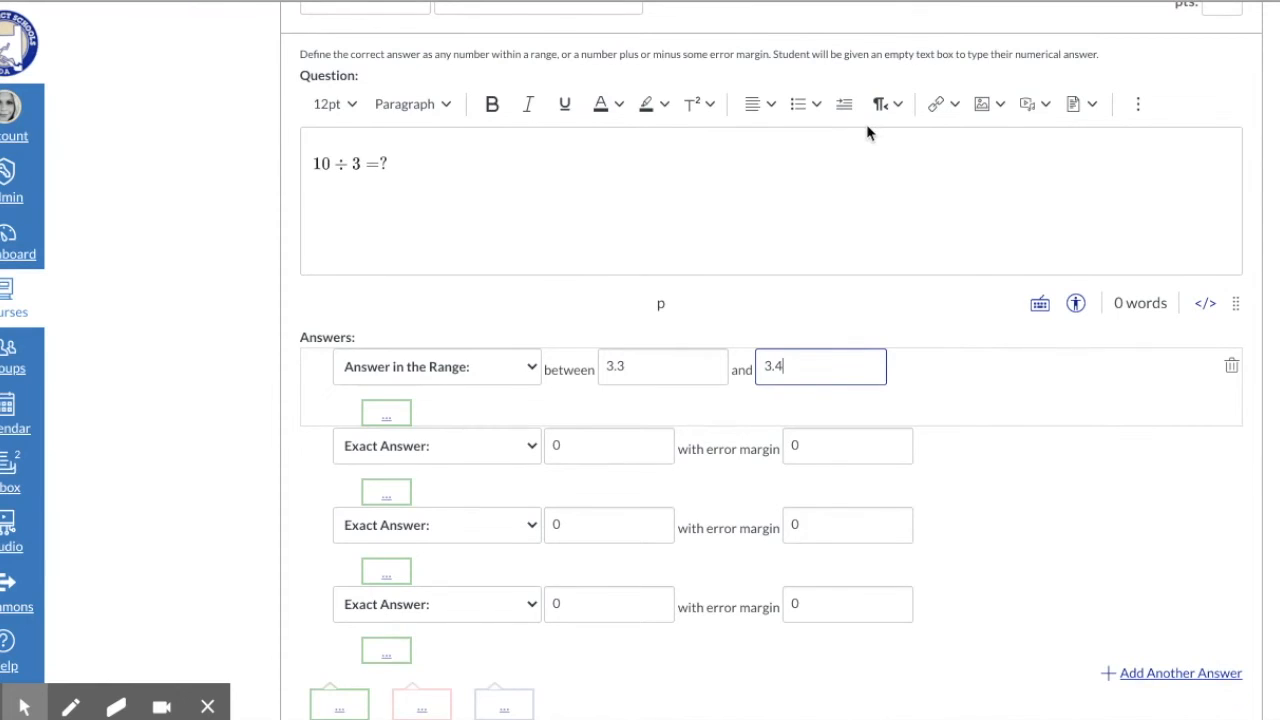
scroll(868, 133, up, 1)
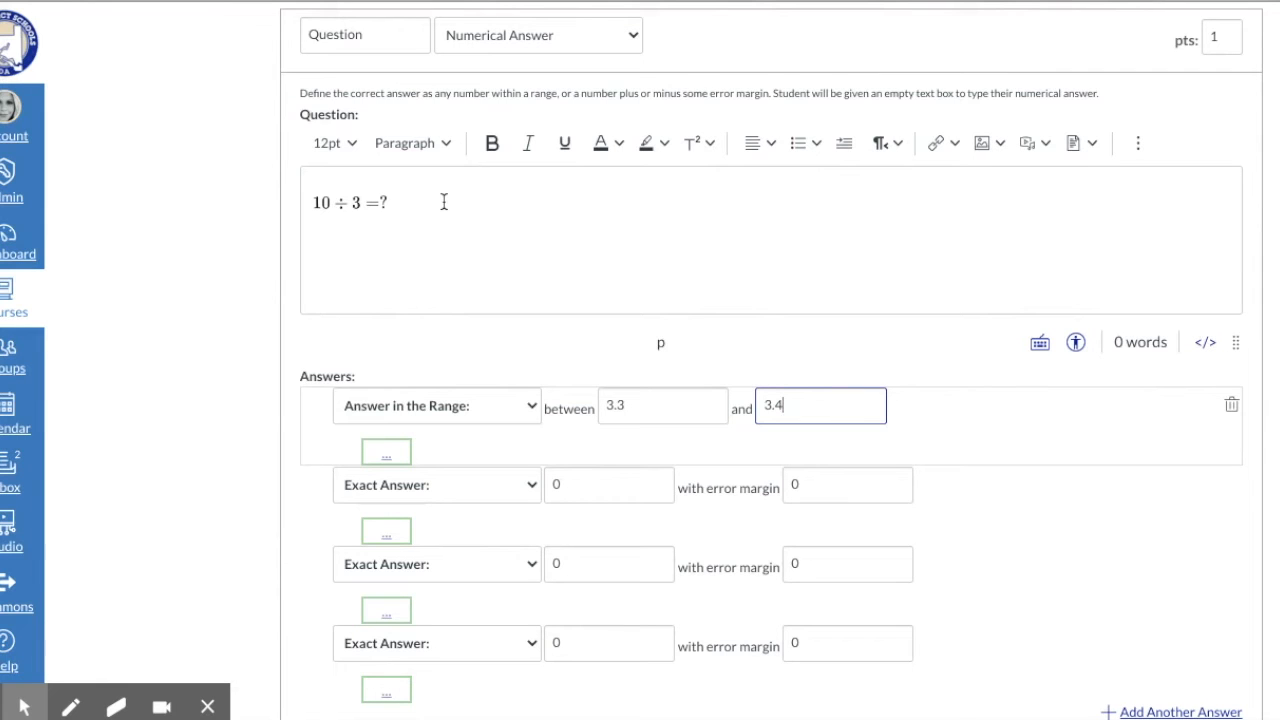
scroll(452, 268, down, 1)
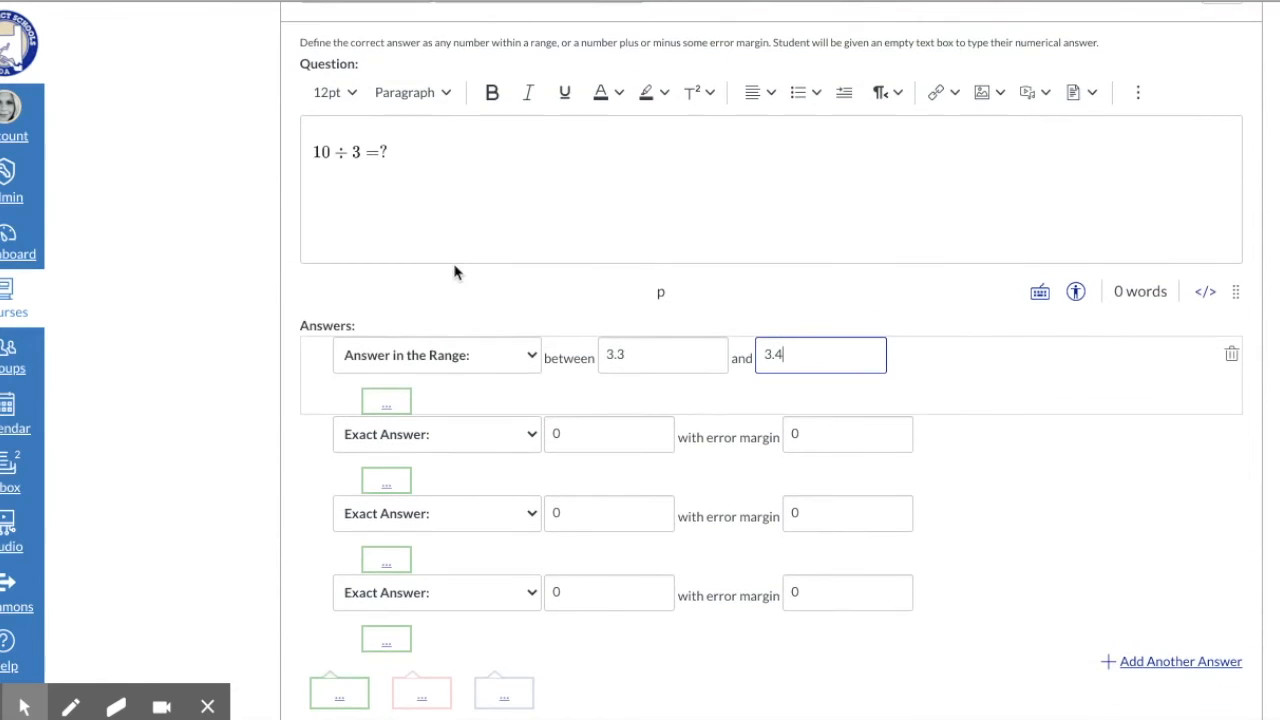
scroll(454, 272, up, 1)
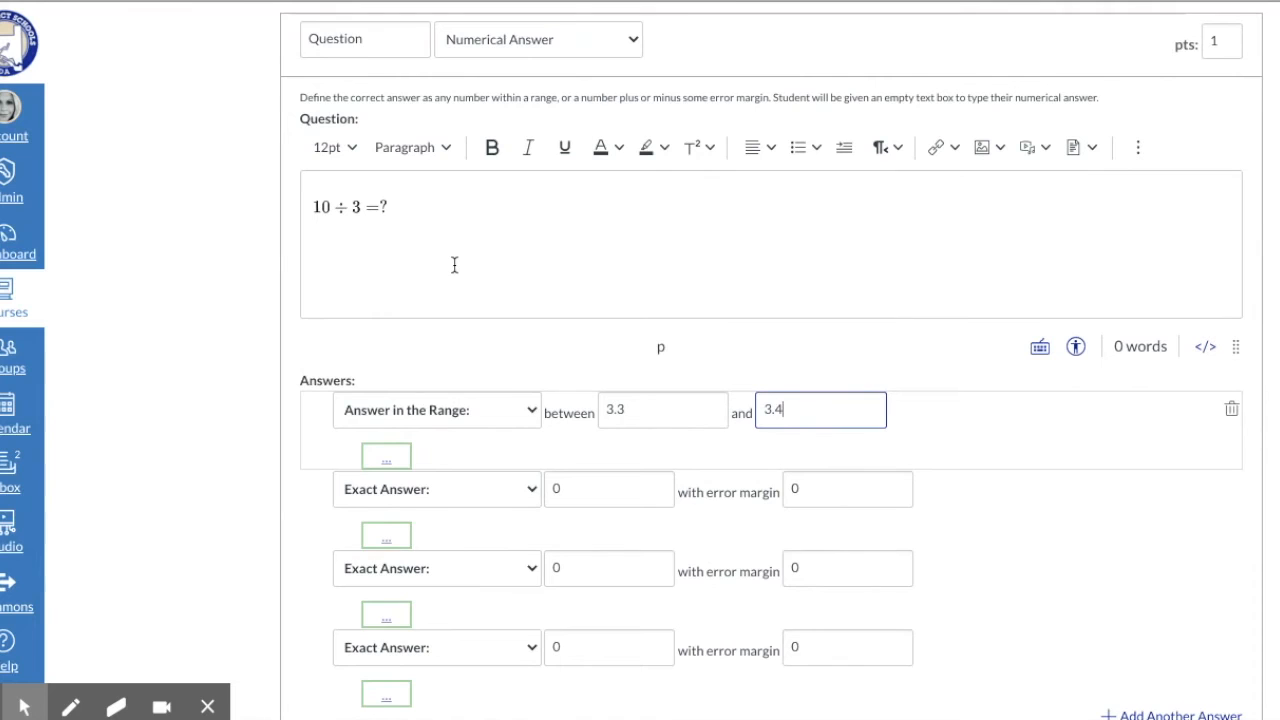
scroll(454, 268, down, 5)
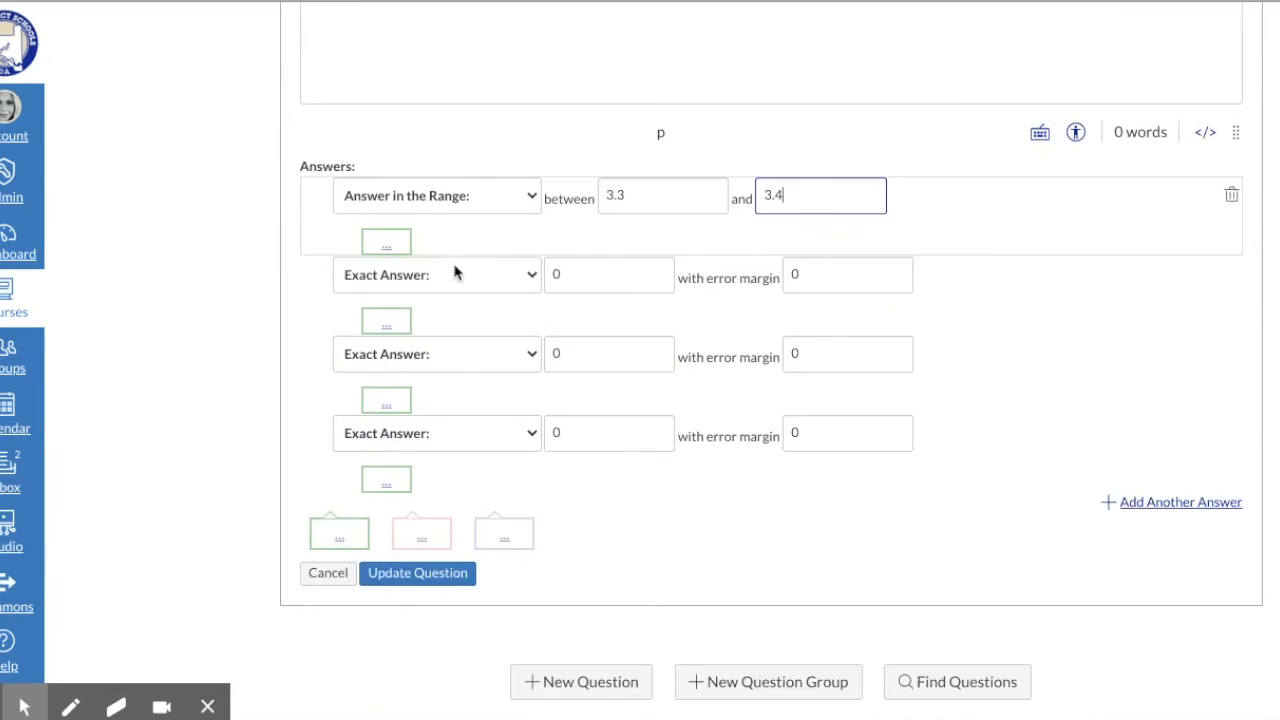
click(407, 497)
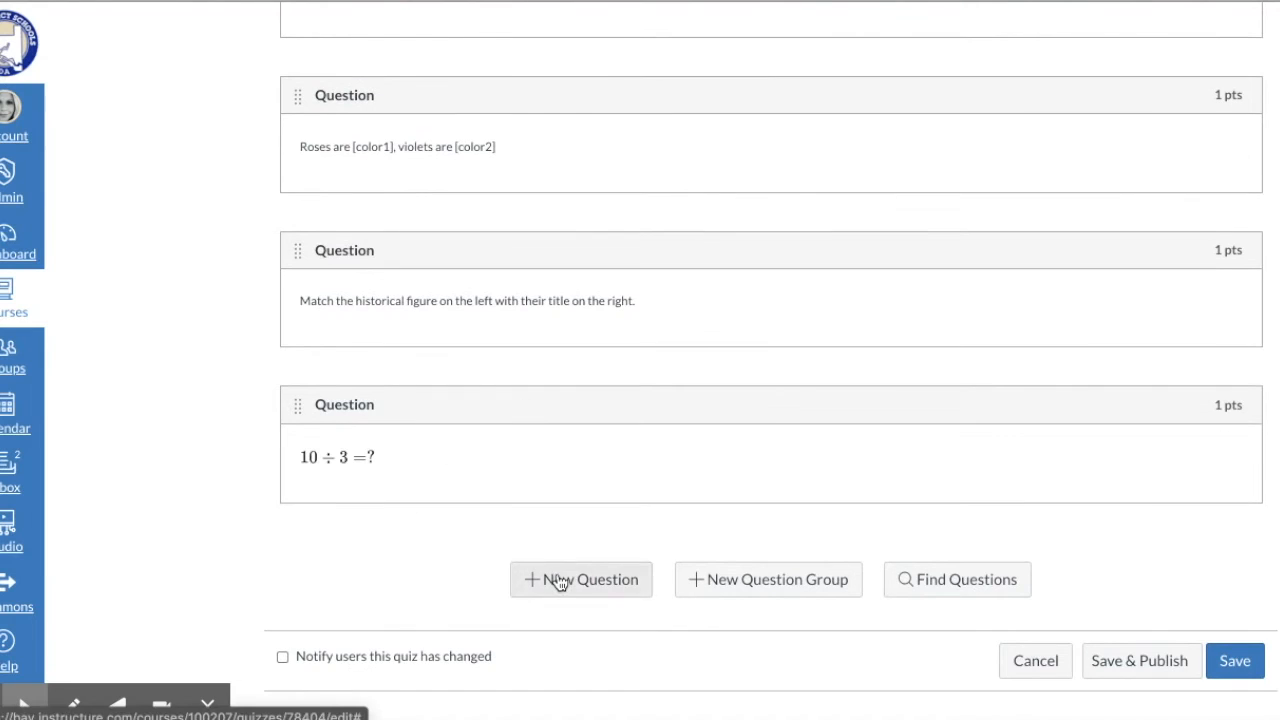
Step: Add another question after the division question and set its type to Formula Question
click(560, 580)
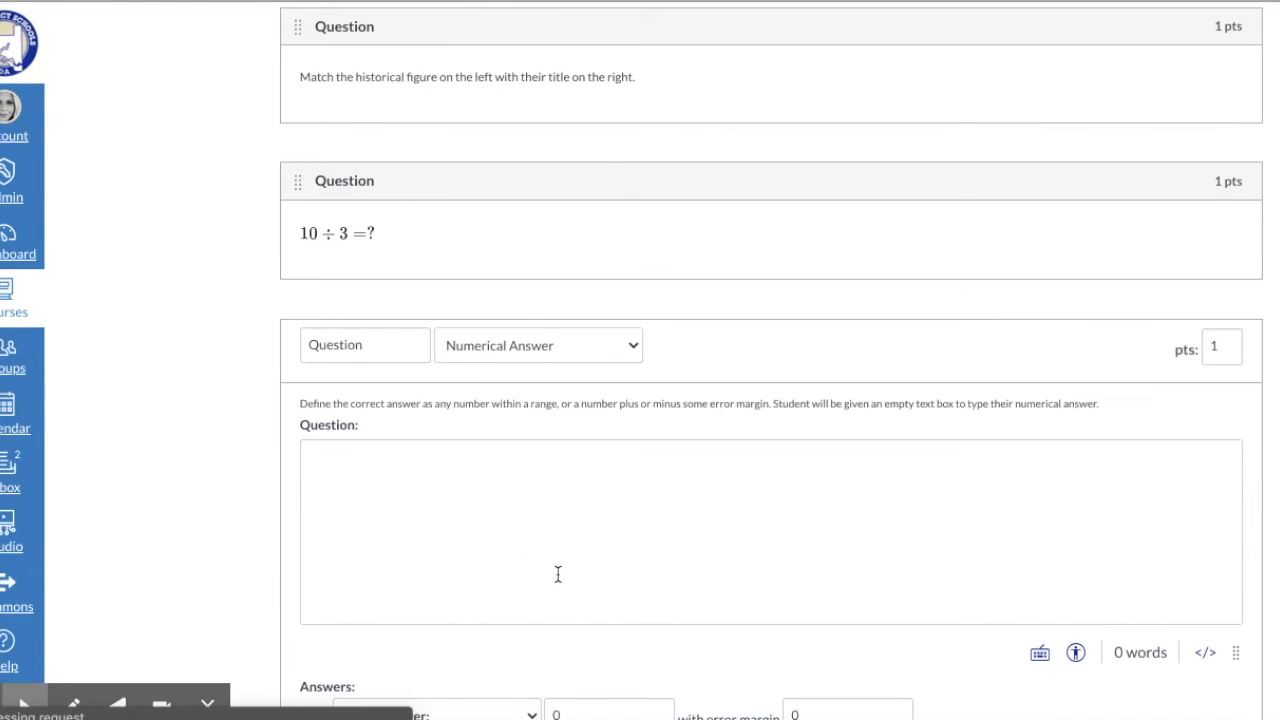
click(526, 353)
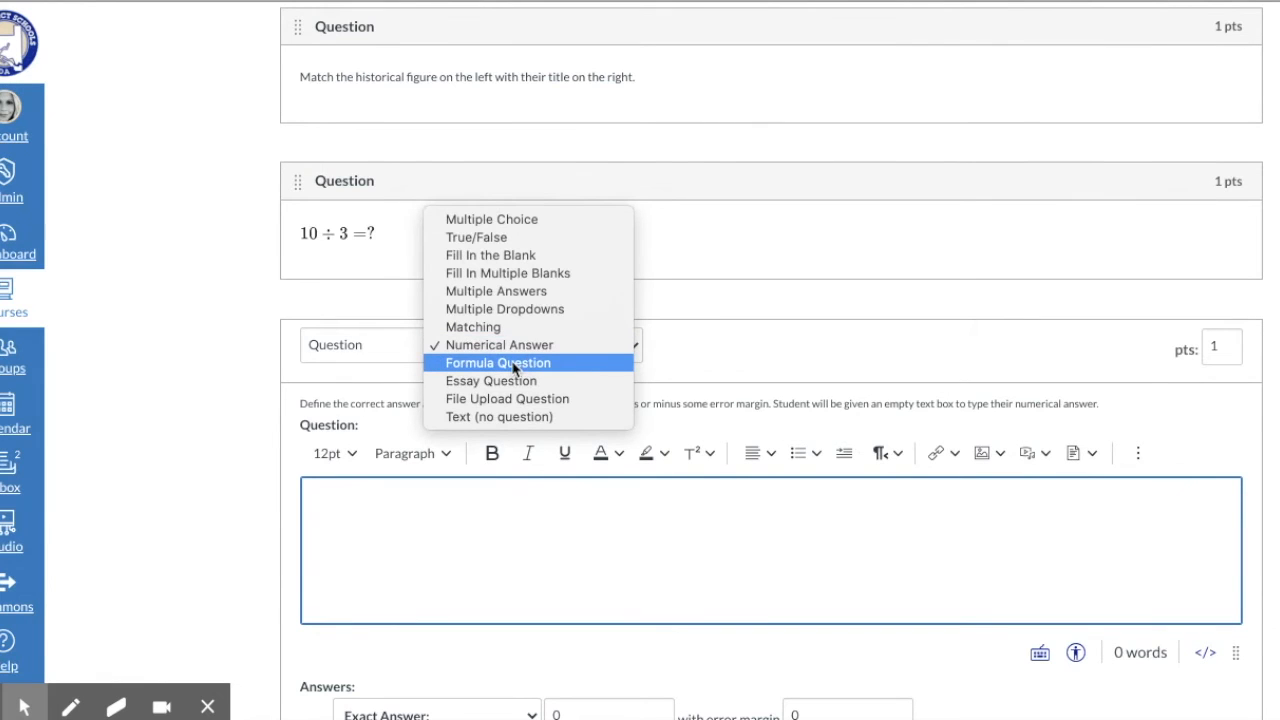
click(512, 363)
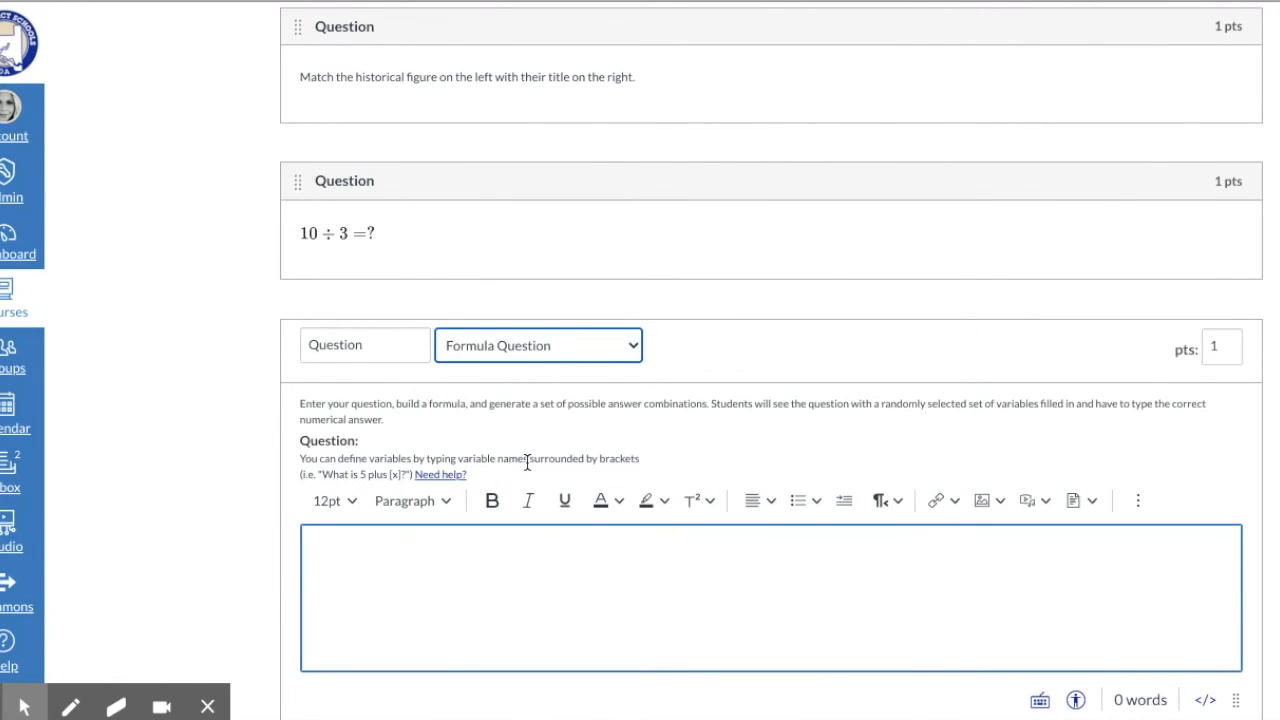
Step: Write "[x]+[y]=" as the formula question's text so that x and y are defined as variables
scroll(528, 463, down, 1)
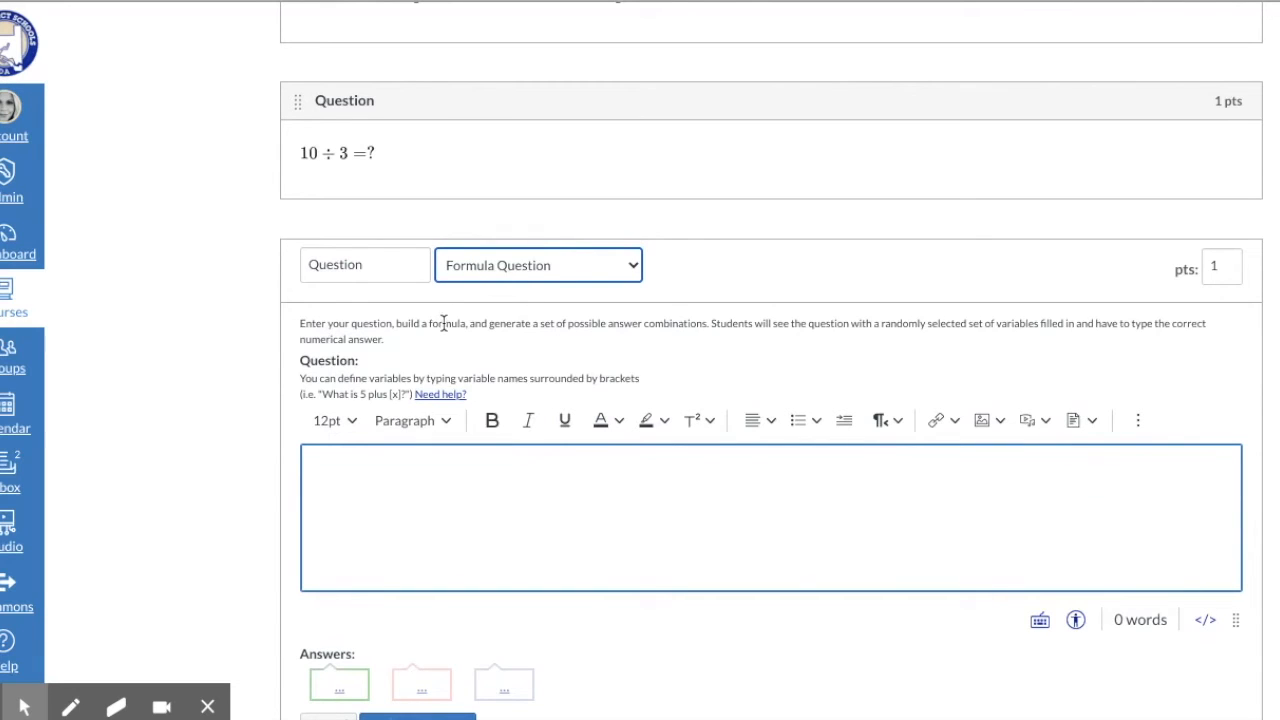
click(463, 516)
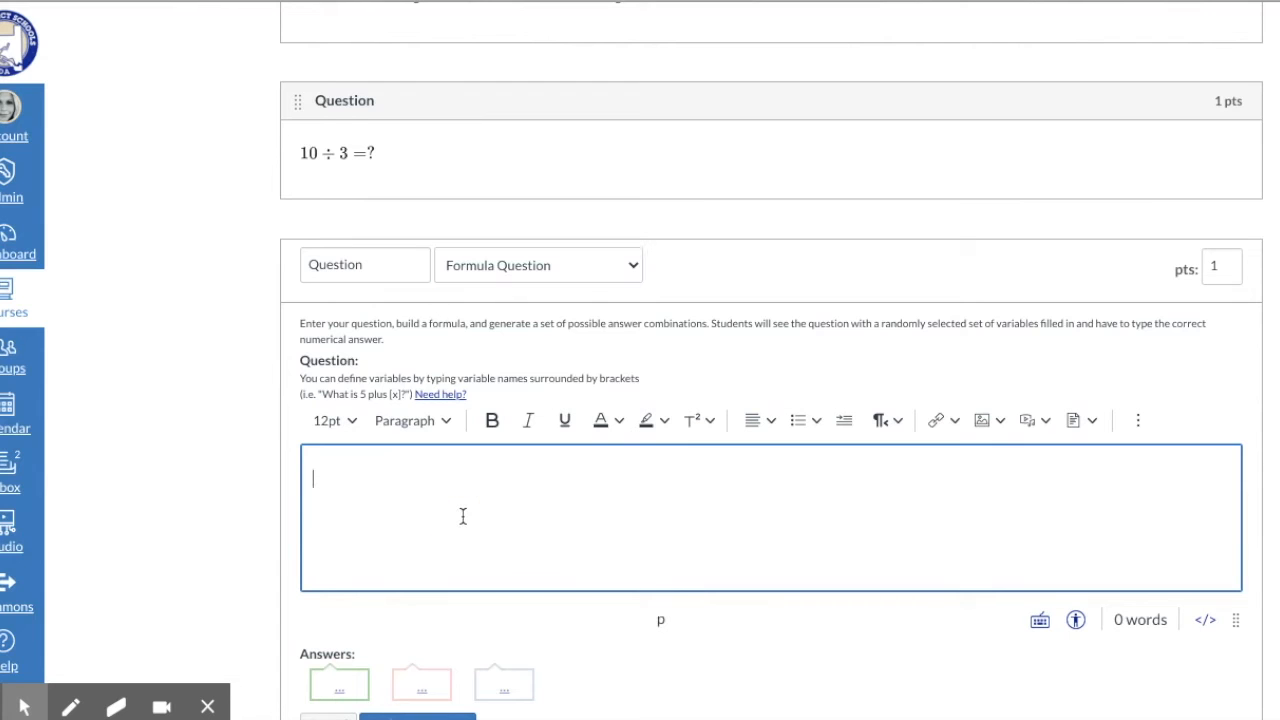
scroll(463, 516, down, 2)
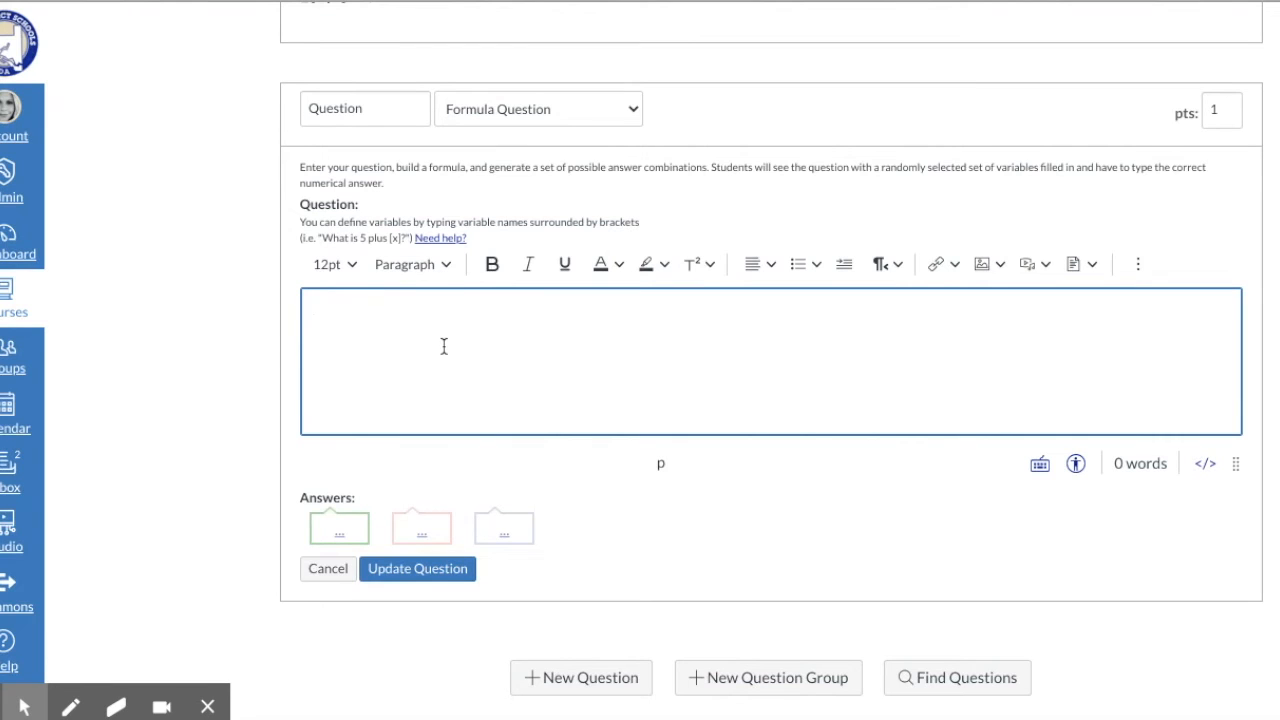
text([x)
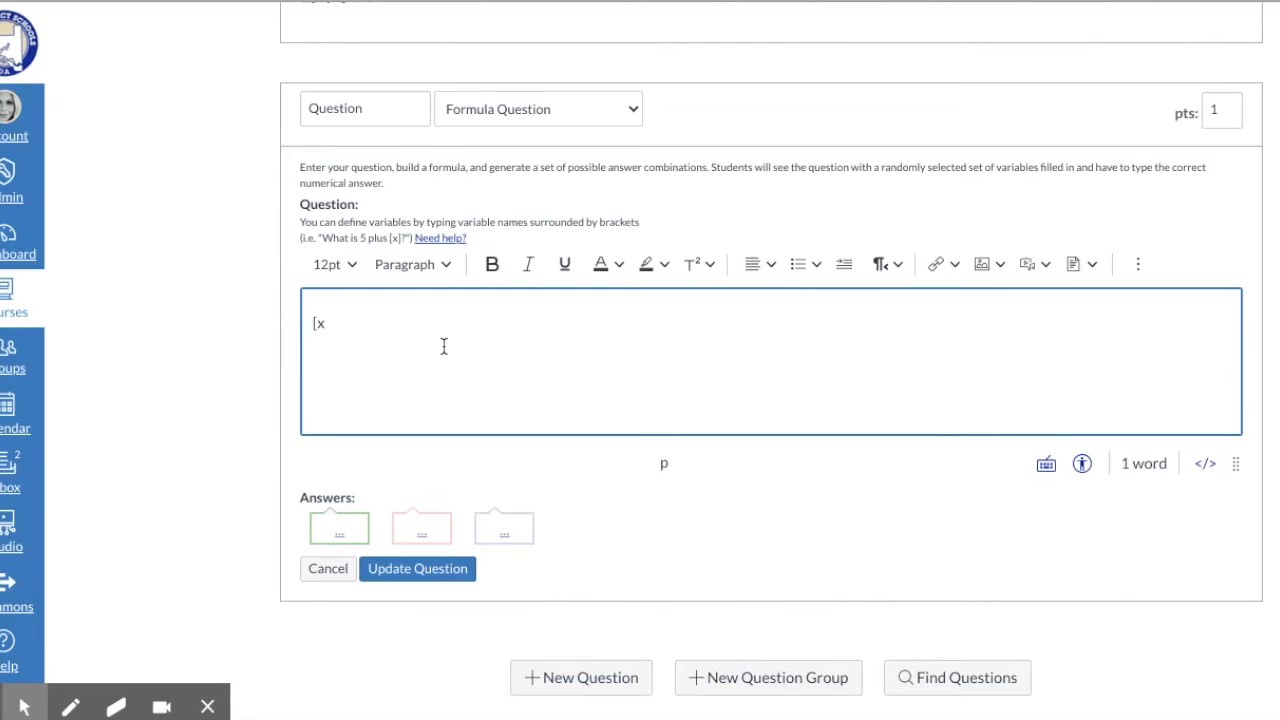
text(]+[y)
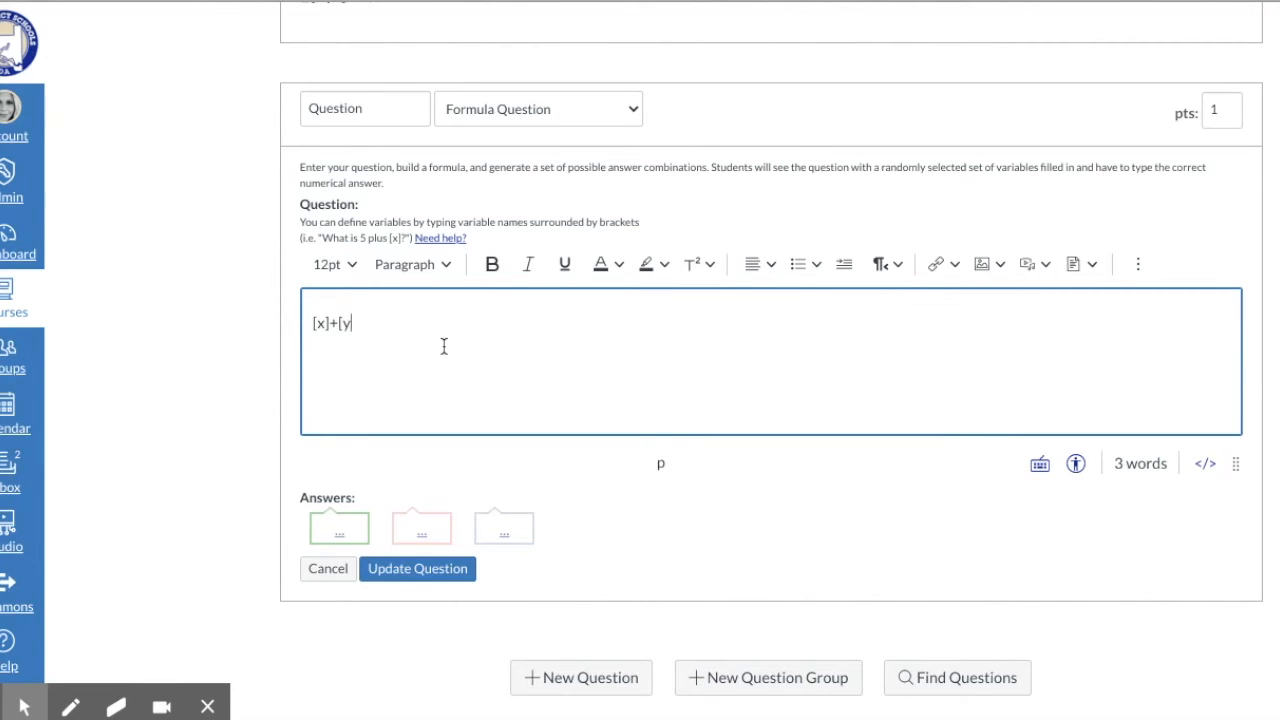
text(]=)
click(1062, 533)
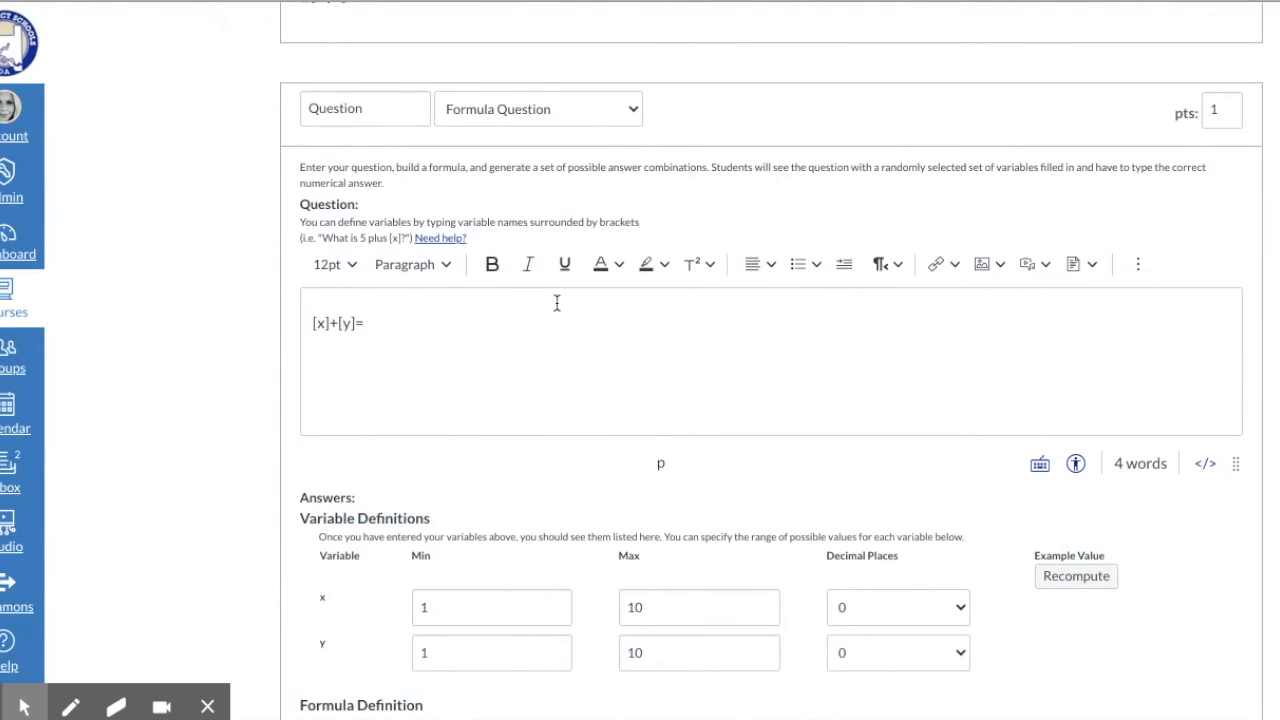
Step: Set the range of variable x to a minimum of 50 and a maximum of 100
scroll(483, 368, down, 2)
scroll(483, 370, down, 1)
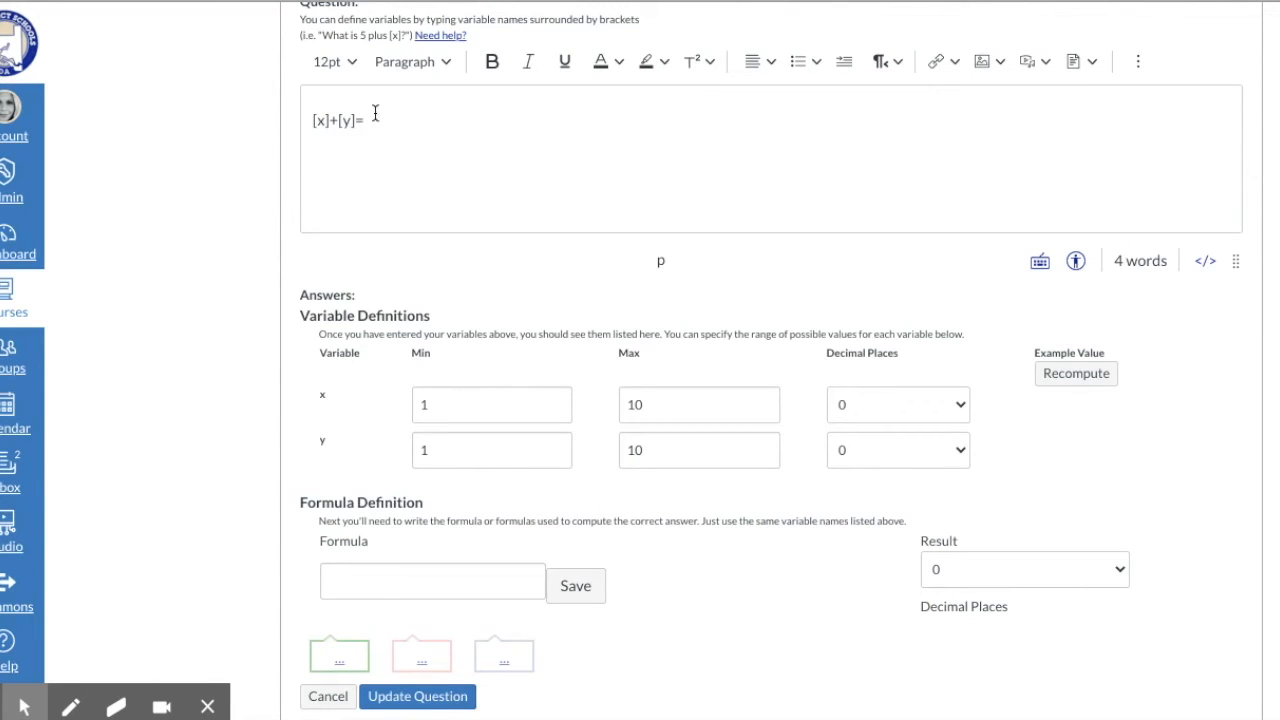
scroll(489, 398, down, 1)
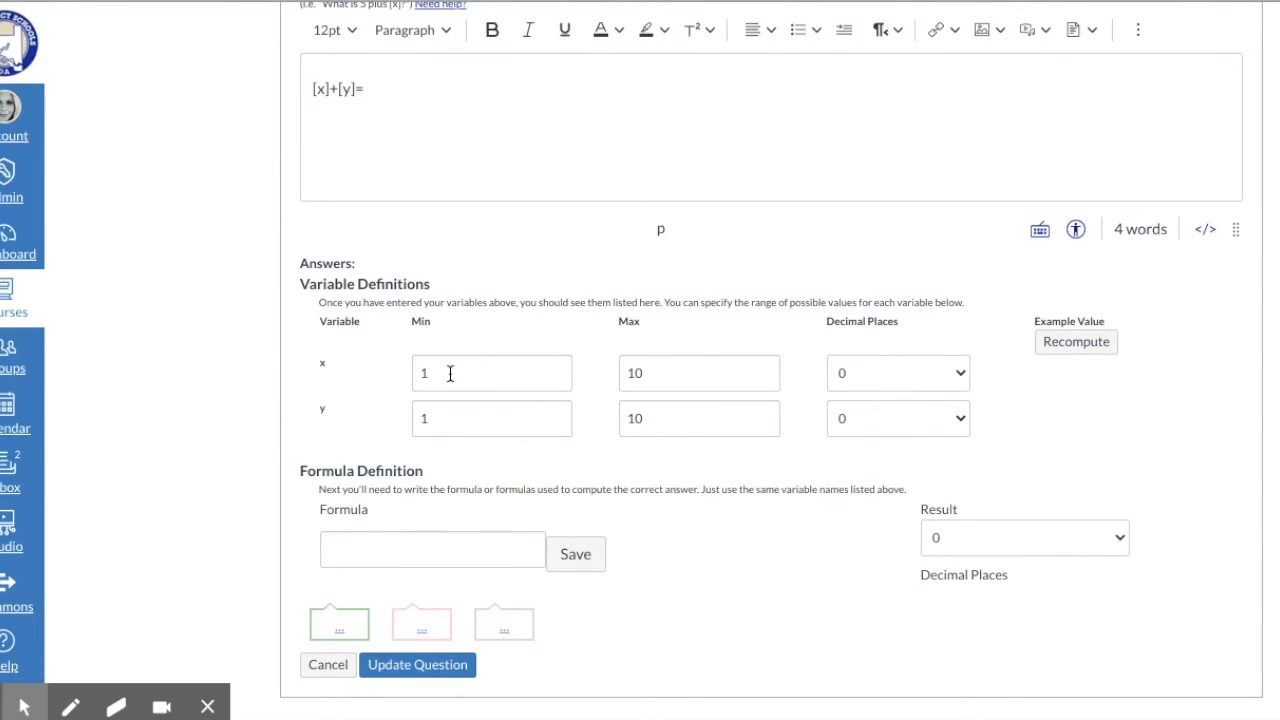
drag(448, 372, 415, 374)
text(50)
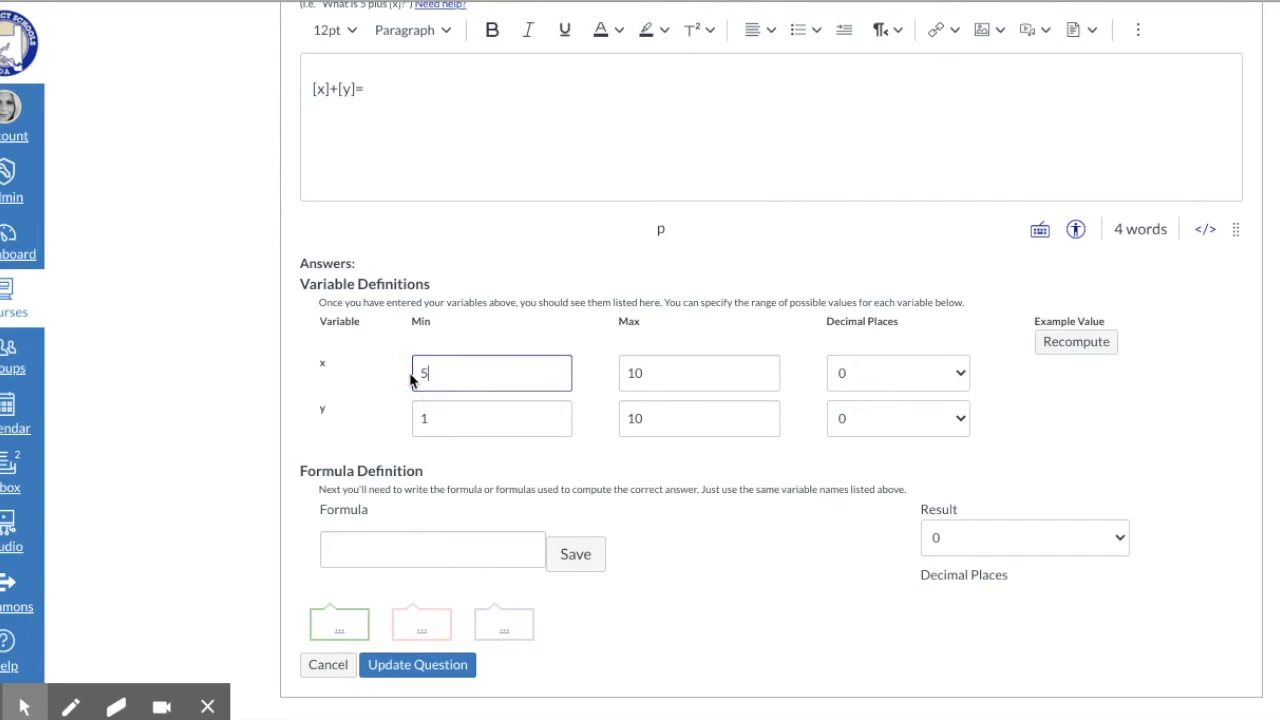
click(660, 380)
text(10)
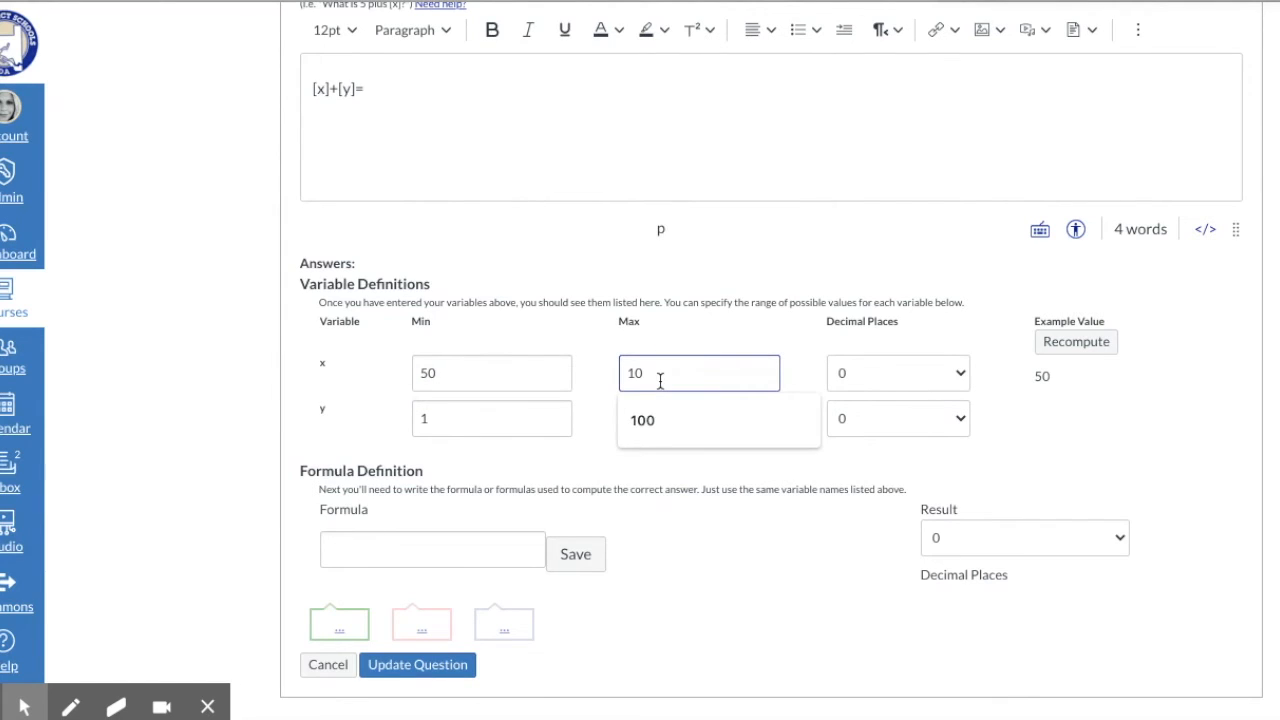
text(0)
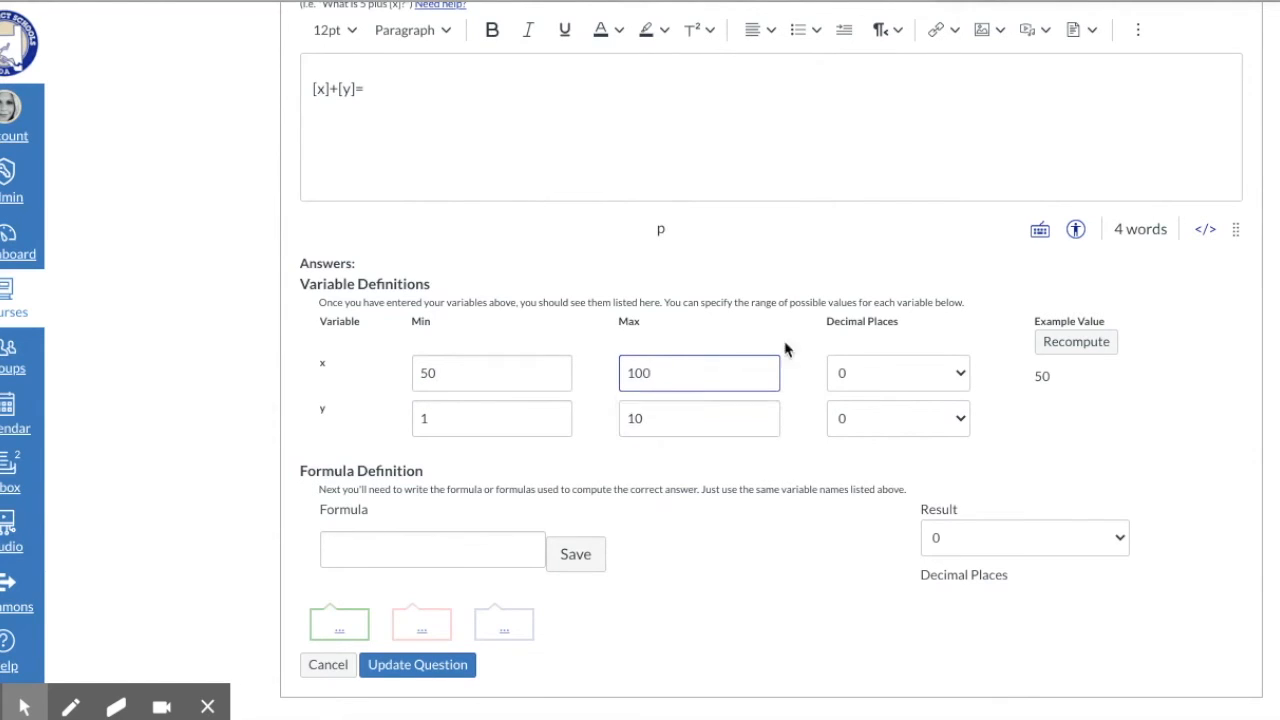
Step: Set variable y to a minimum of 100 and a maximum of 150, and recompute the example values
click(462, 424)
key(BackSpace)
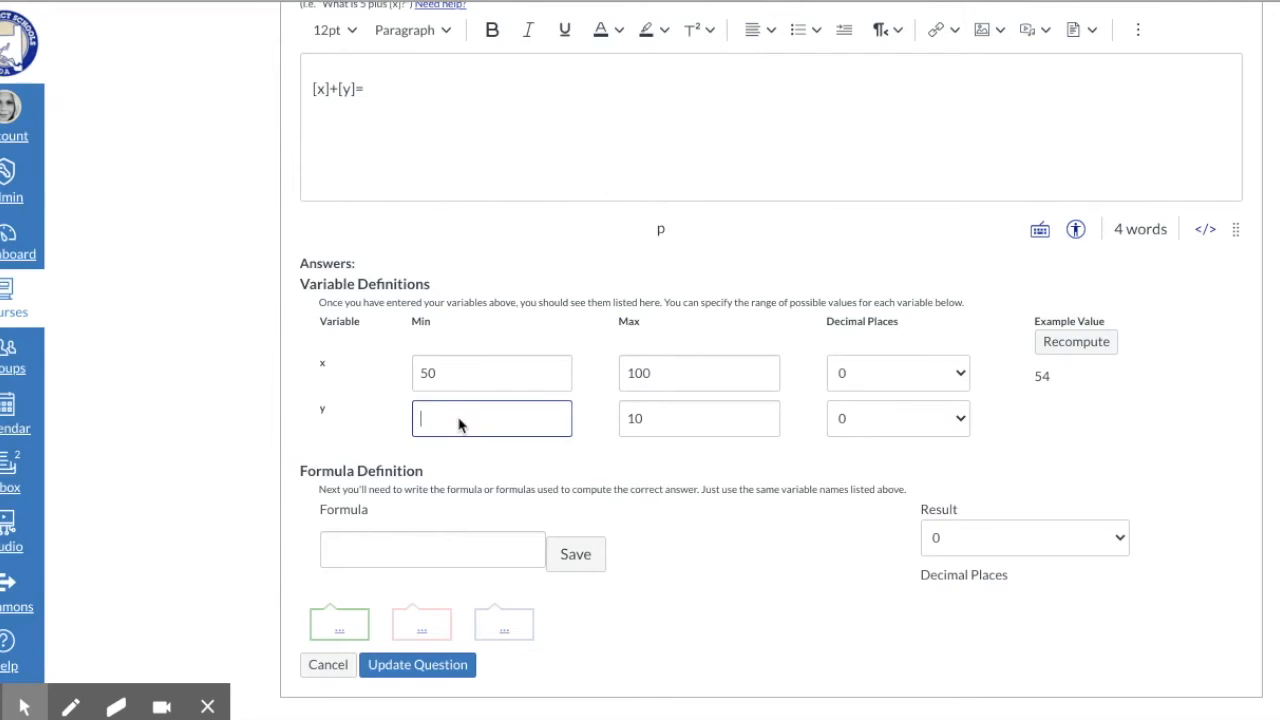
text(100)
click(663, 421)
key(BackSpace)
text(50)
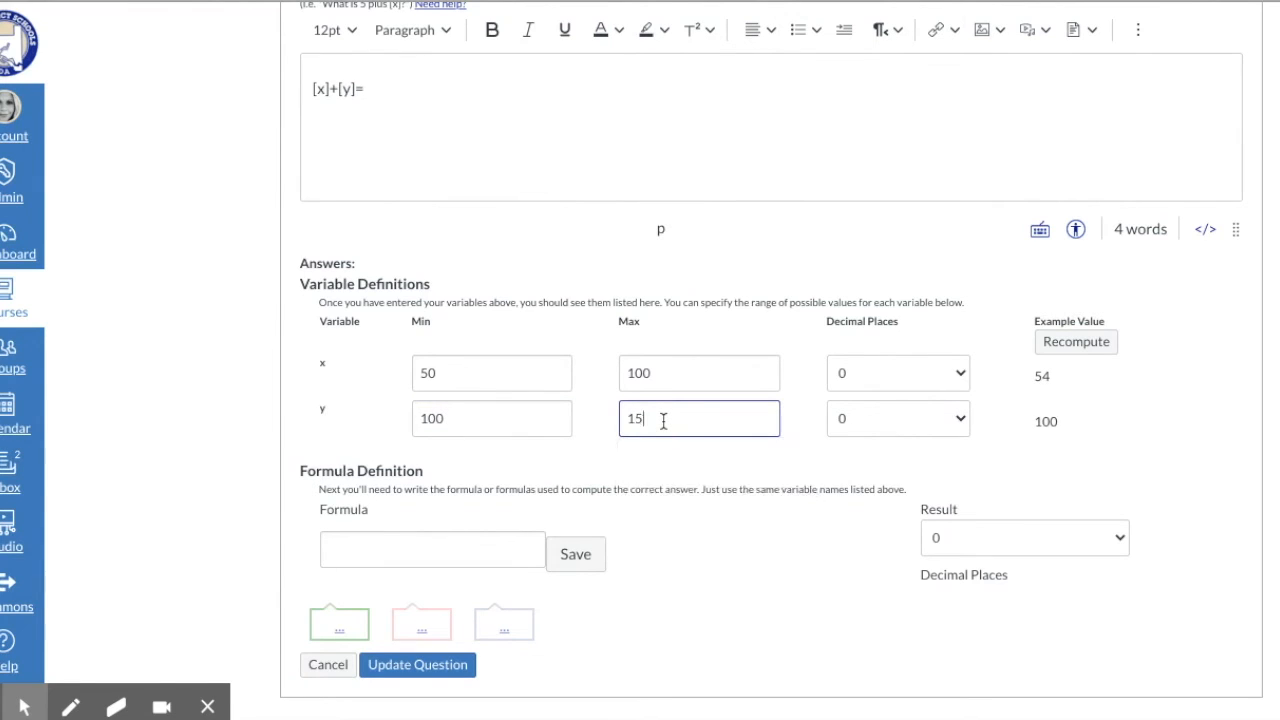
click(1070, 345)
Step: Define the answer formula as x+y and save it to the formula question
scroll(1077, 420, down, 1)
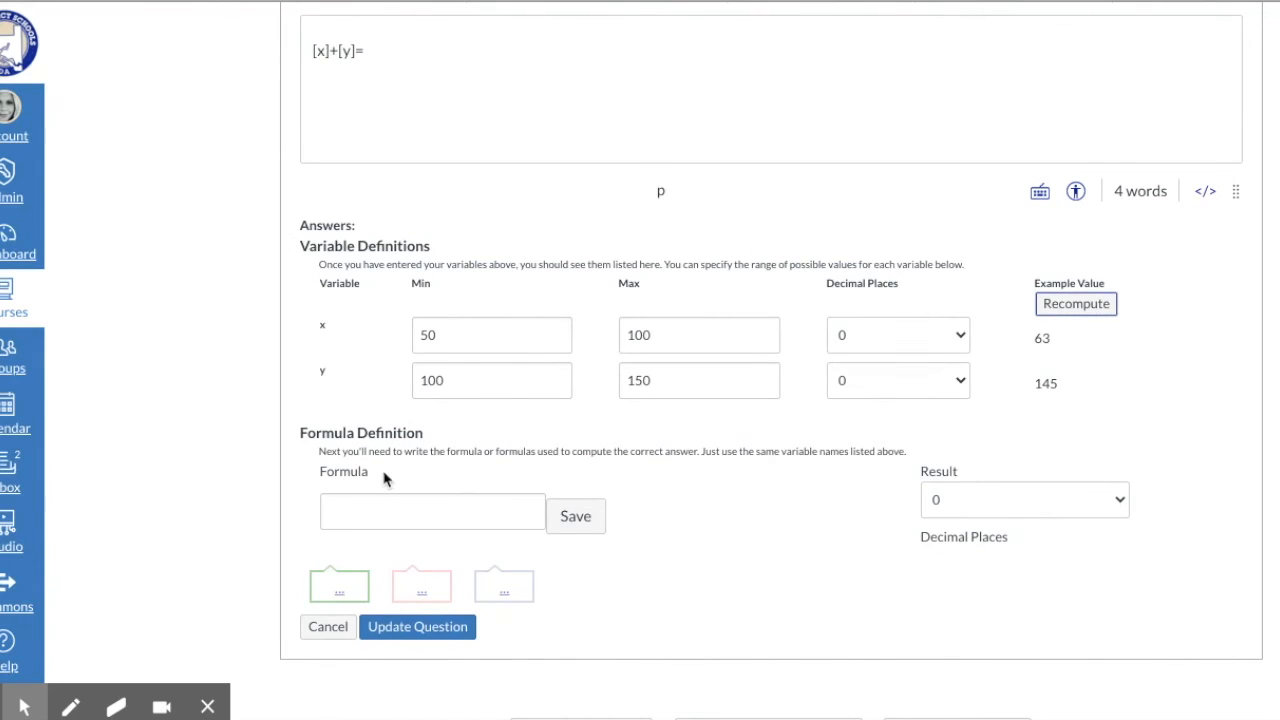
scroll(394, 506, down, 1)
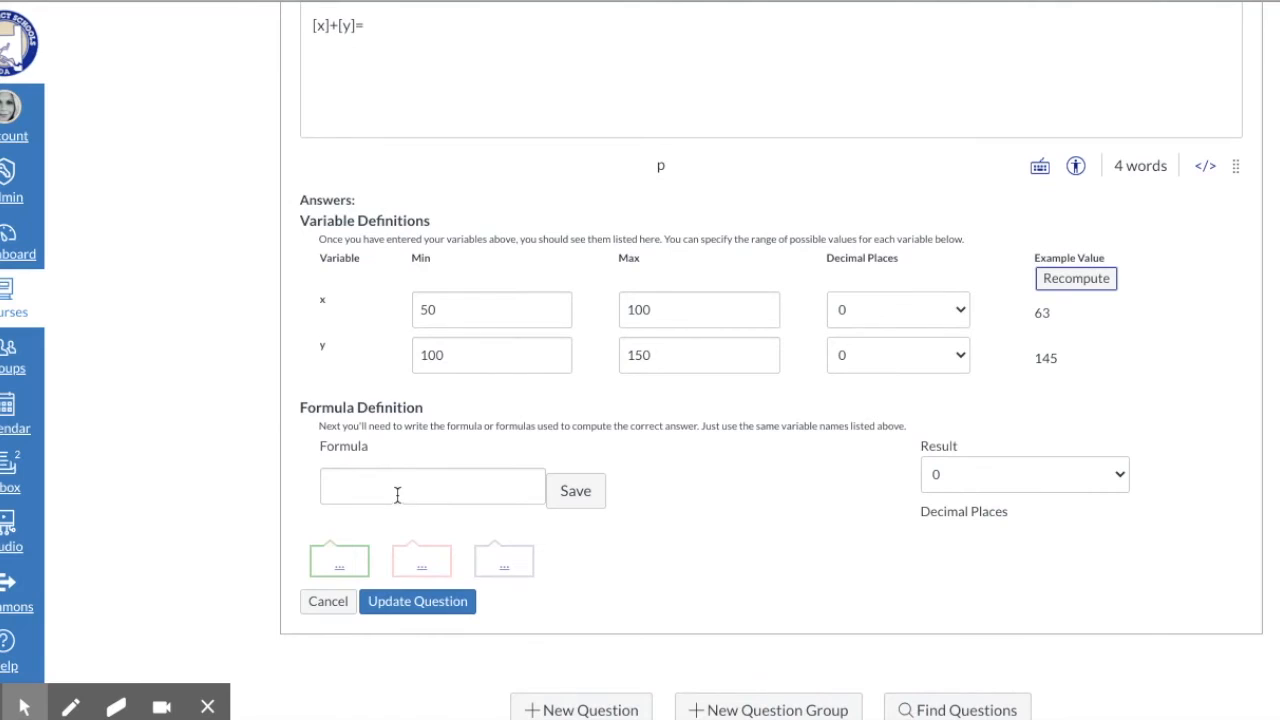
click(397, 487)
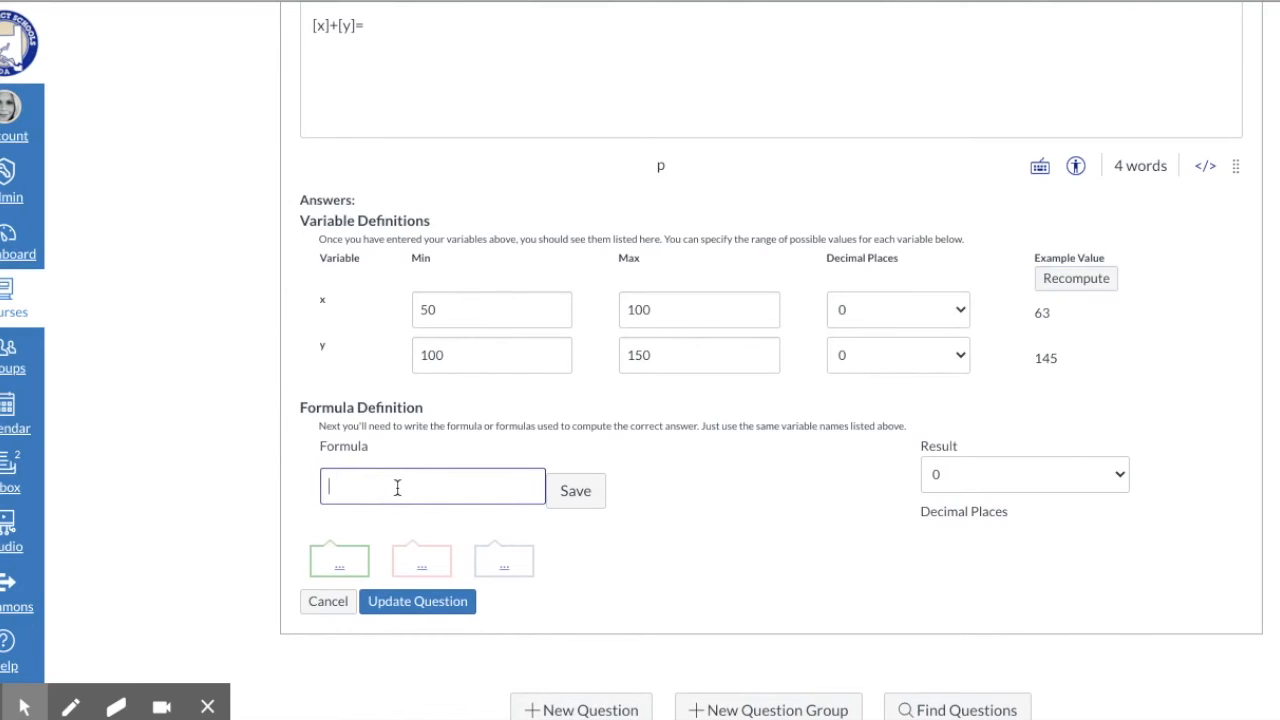
text(x=)
text(+y)
click(577, 493)
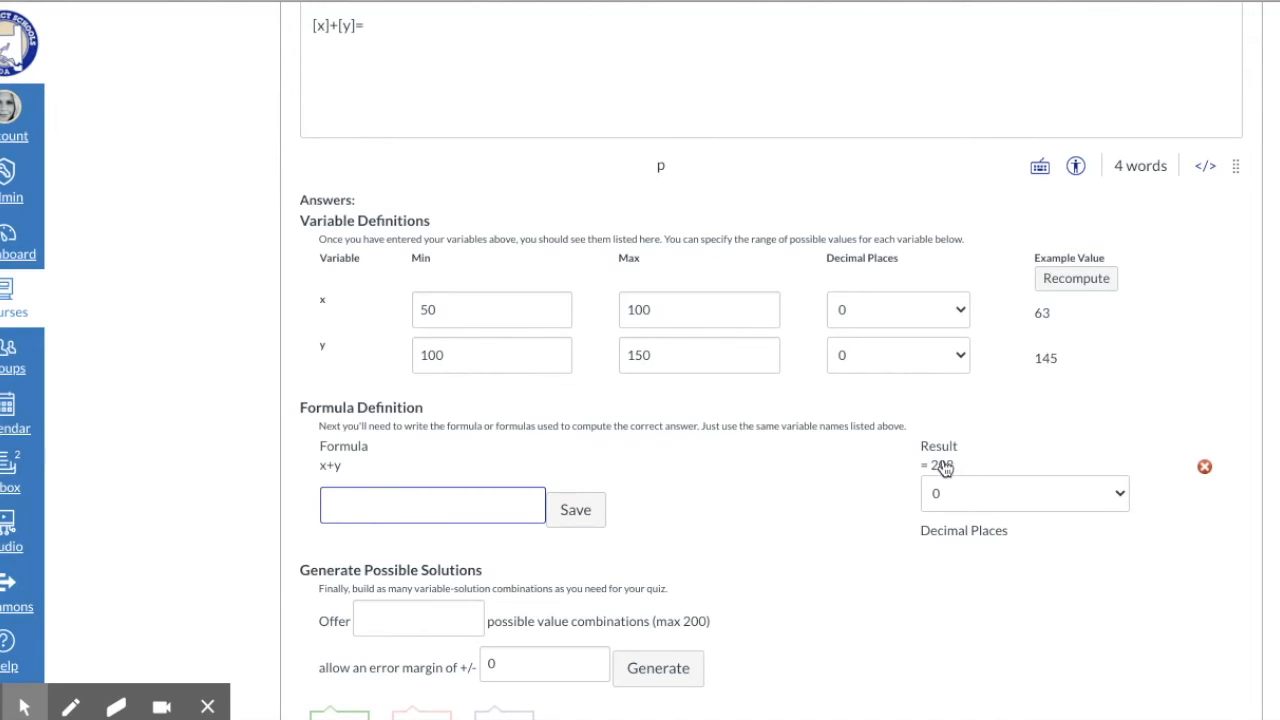
mouse_move(944, 474)
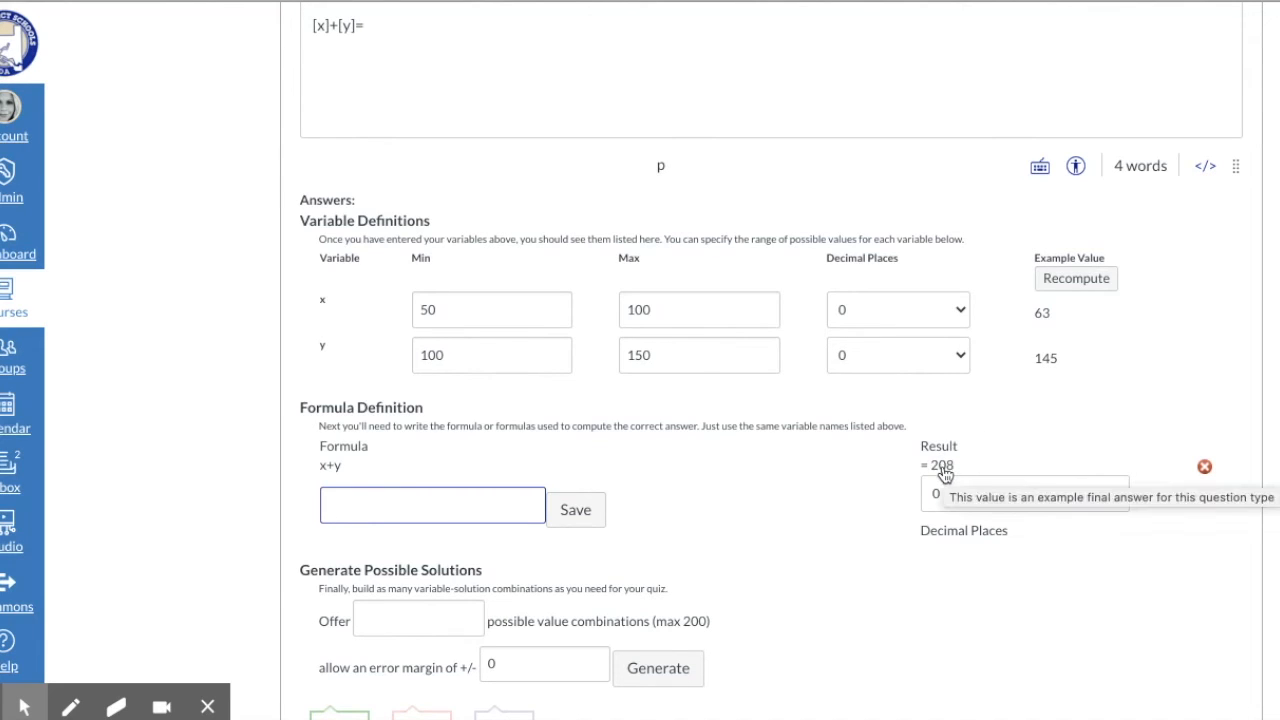
Step: Offer 50 possible value combinations for the formula question and generate the solutions
scroll(997, 417, down, 1)
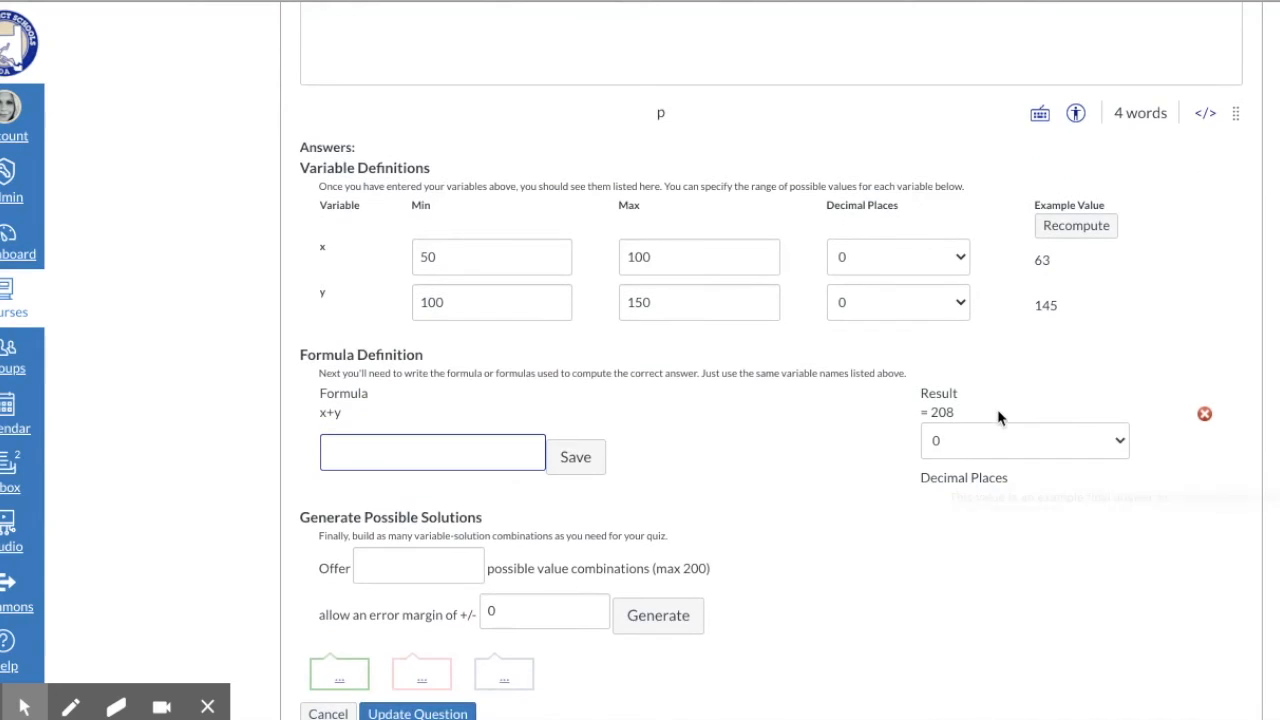
click(427, 567)
click(408, 518)
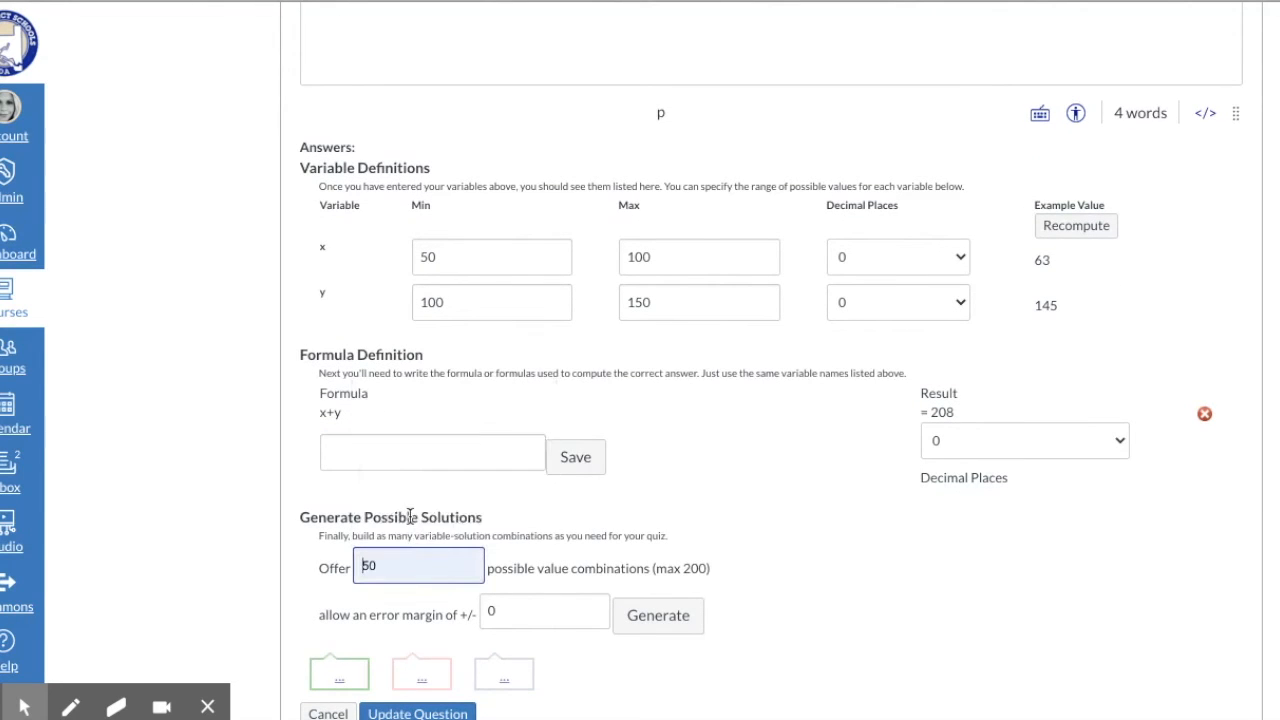
scroll(636, 558, down, 1)
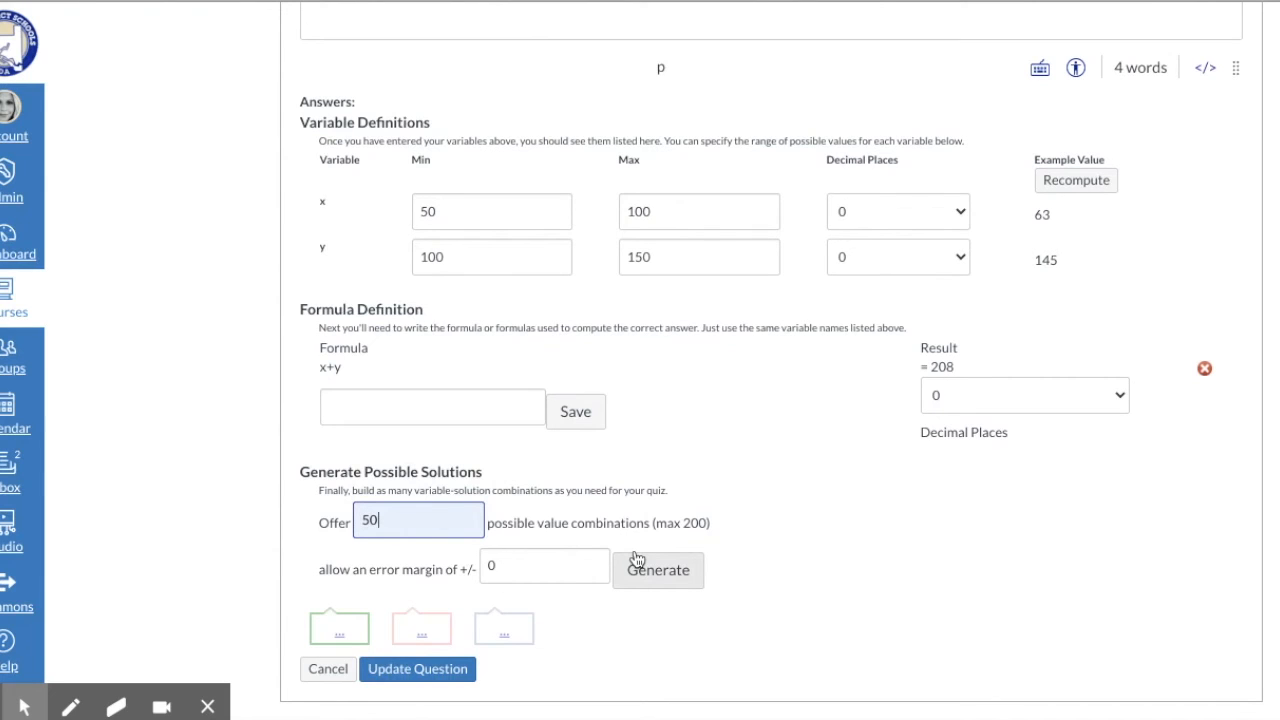
scroll(600, 575, down, 1)
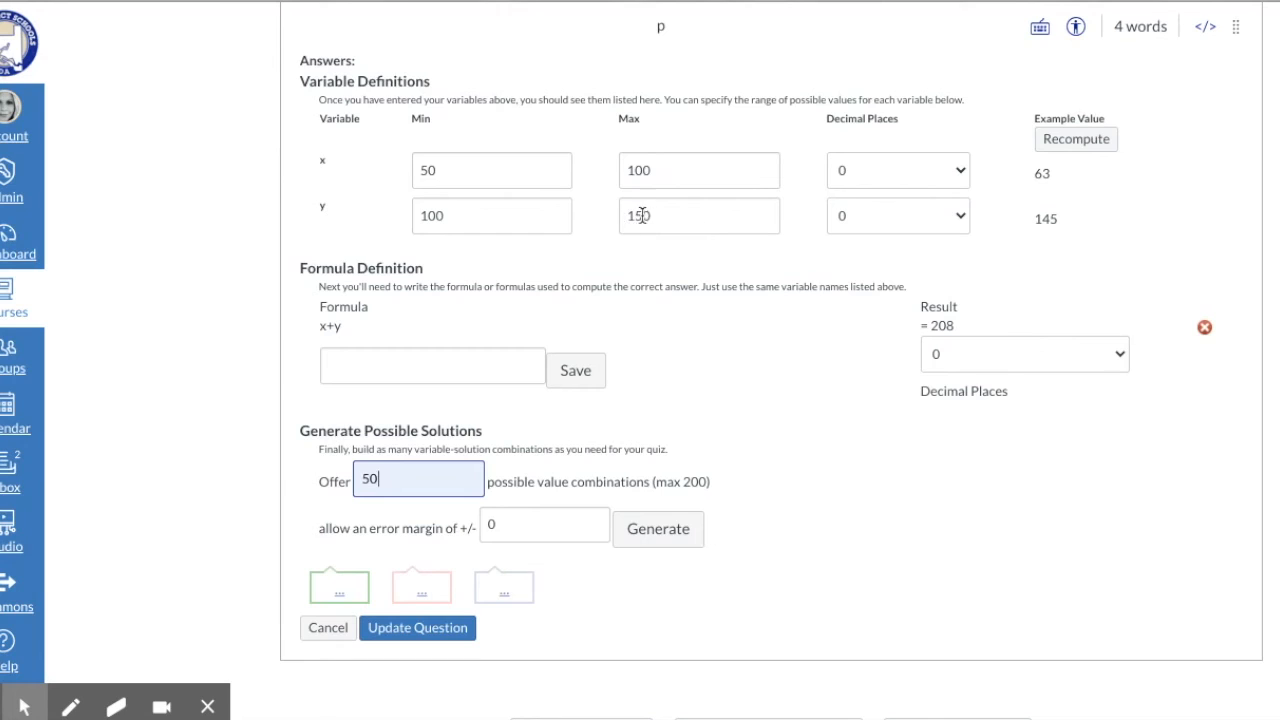
click(410, 637)
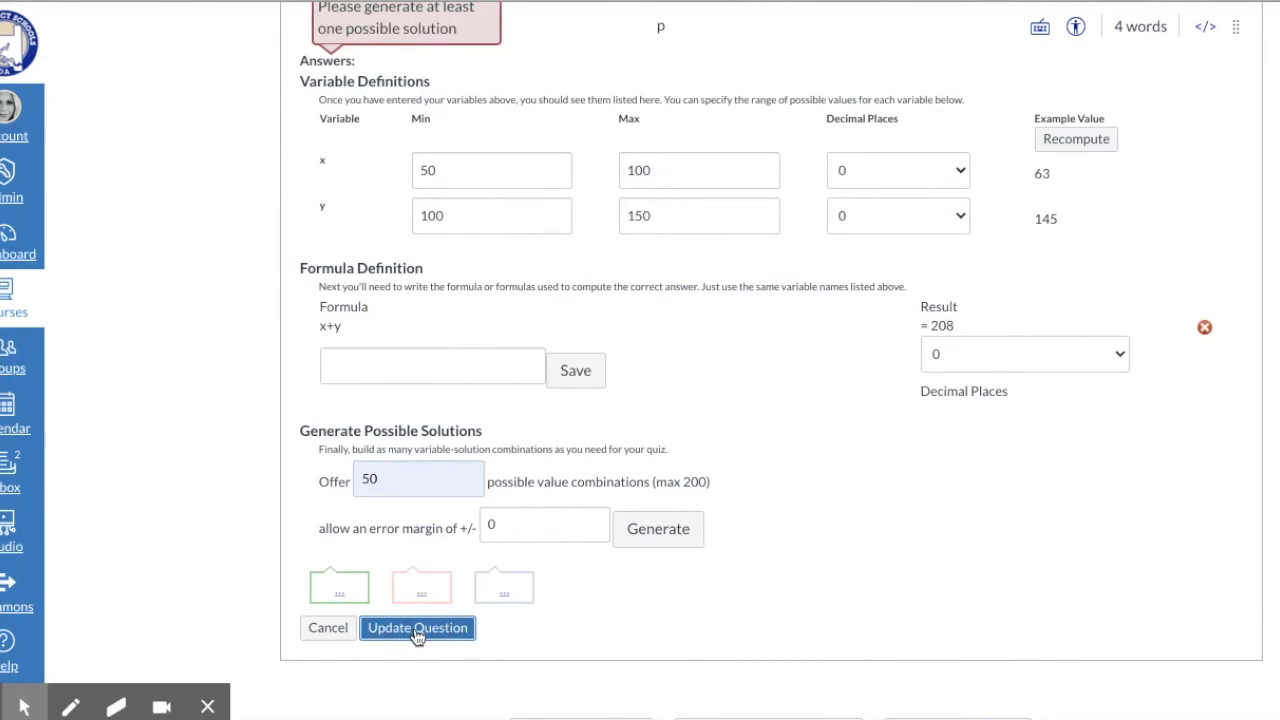
scroll(740, 508, up, 1)
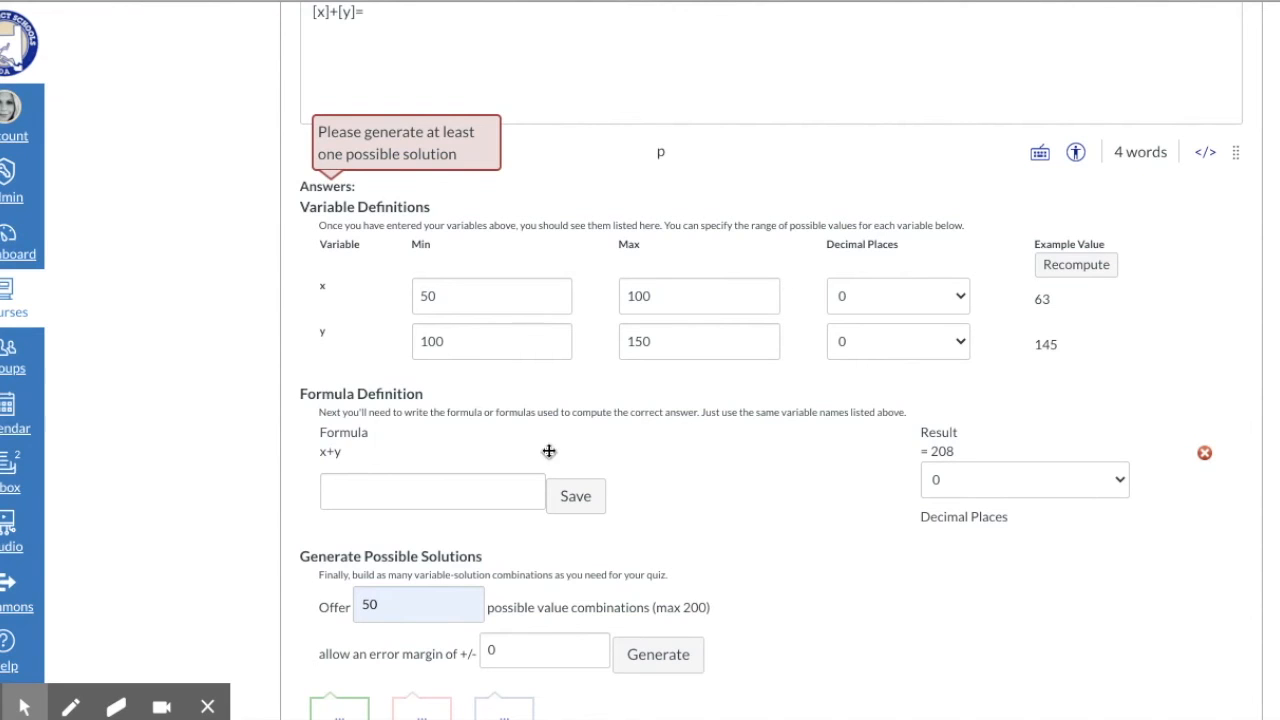
click(665, 658)
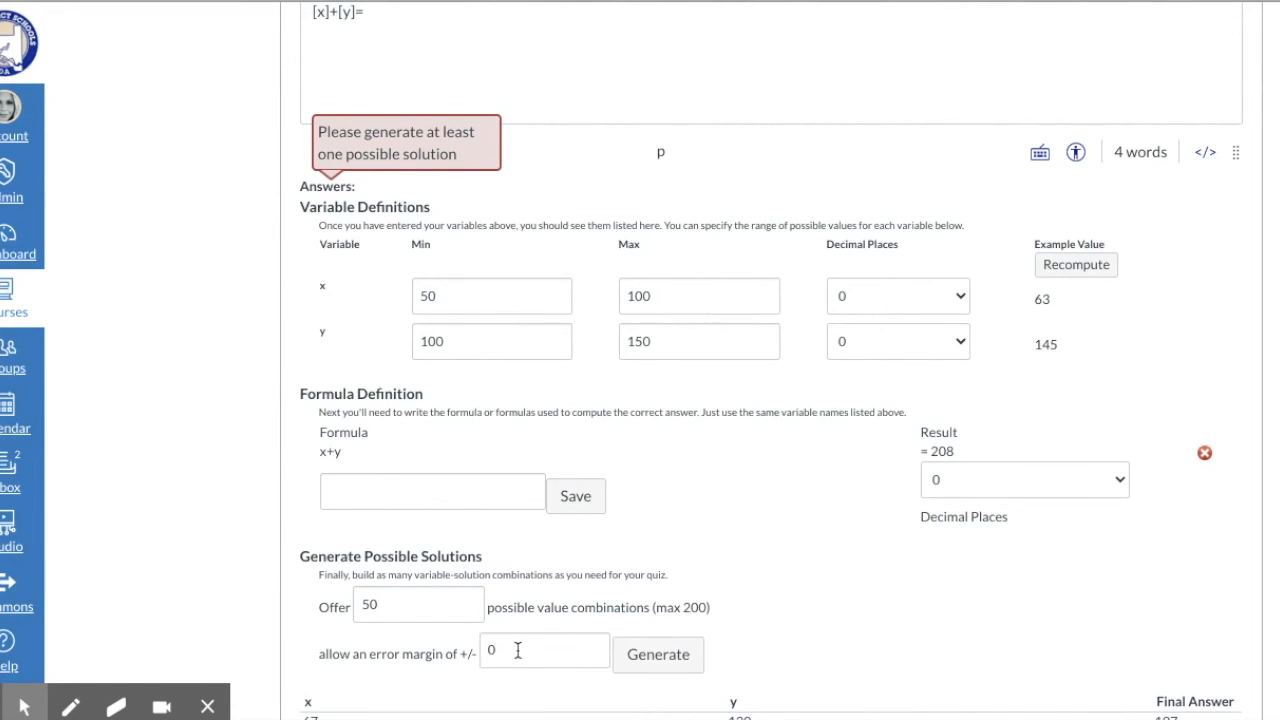
Step: Check the generated x, y and final answer combinations, and save the formula question to the quiz
scroll(565, 650, down, 1)
scroll(565, 655, down, 6)
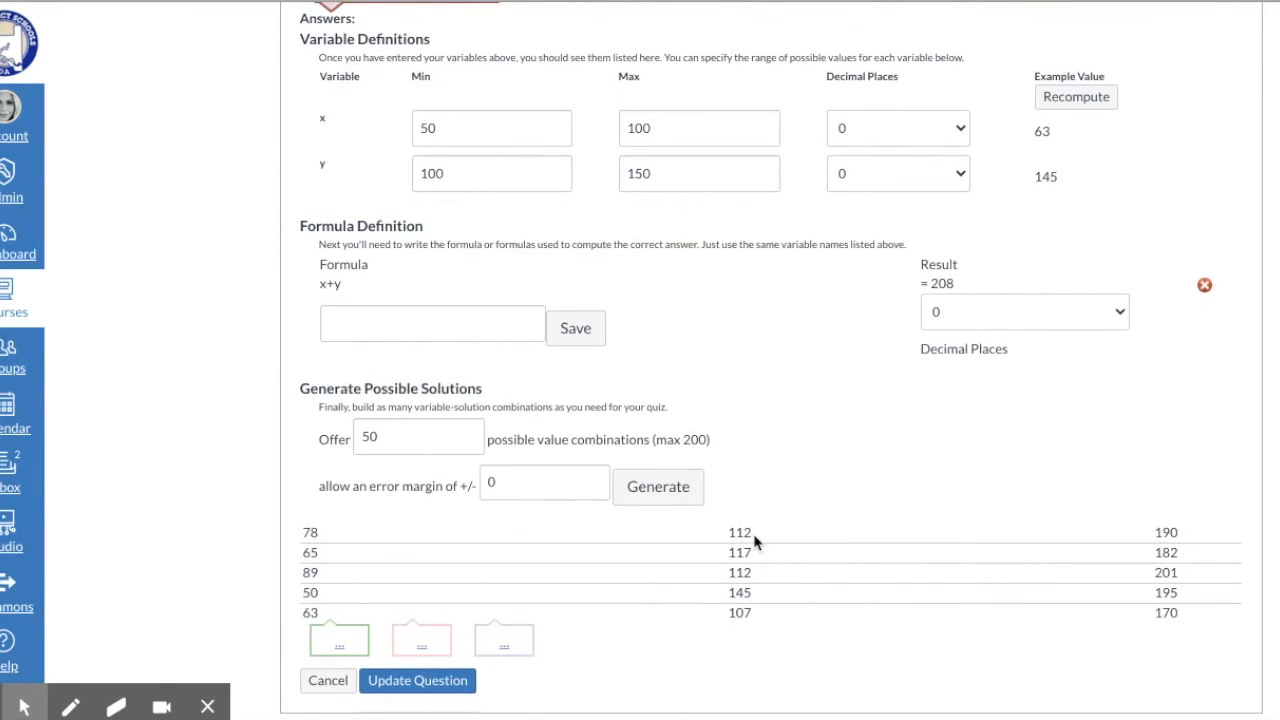
click(415, 684)
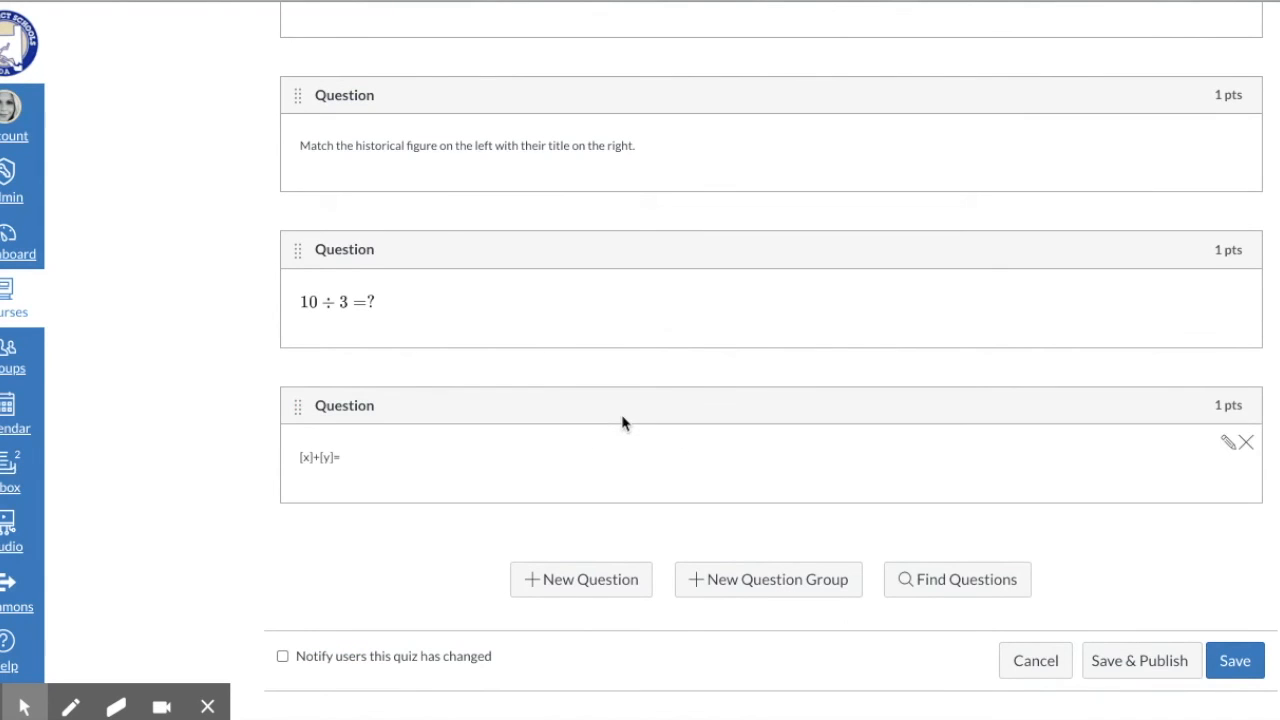
Step: Add a new question to the quiz and set its type to Essay Question
click(585, 582)
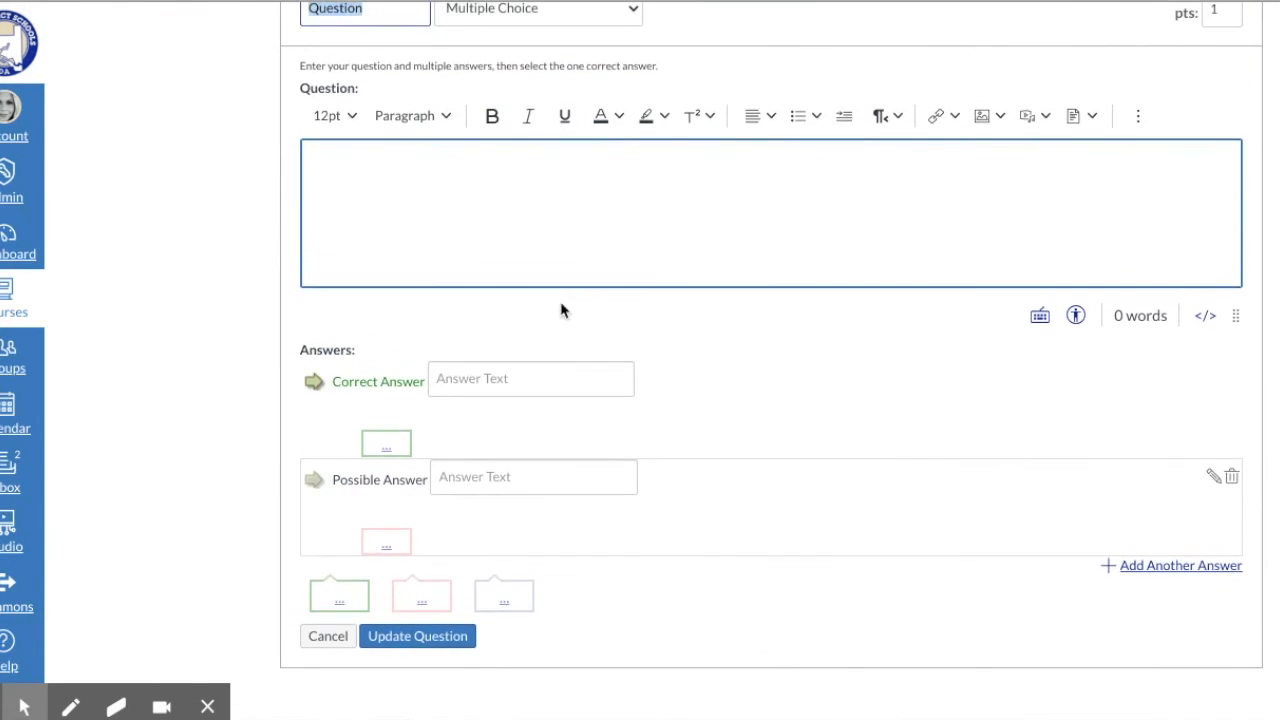
click(554, 141)
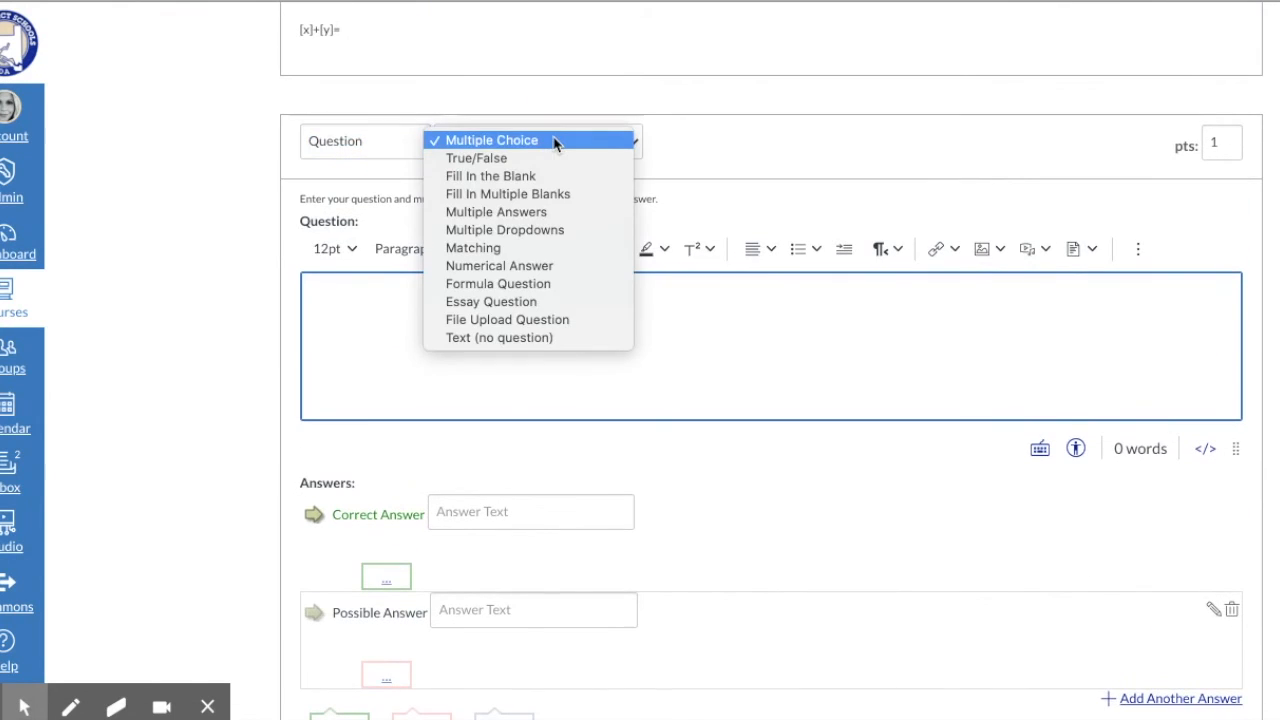
click(535, 302)
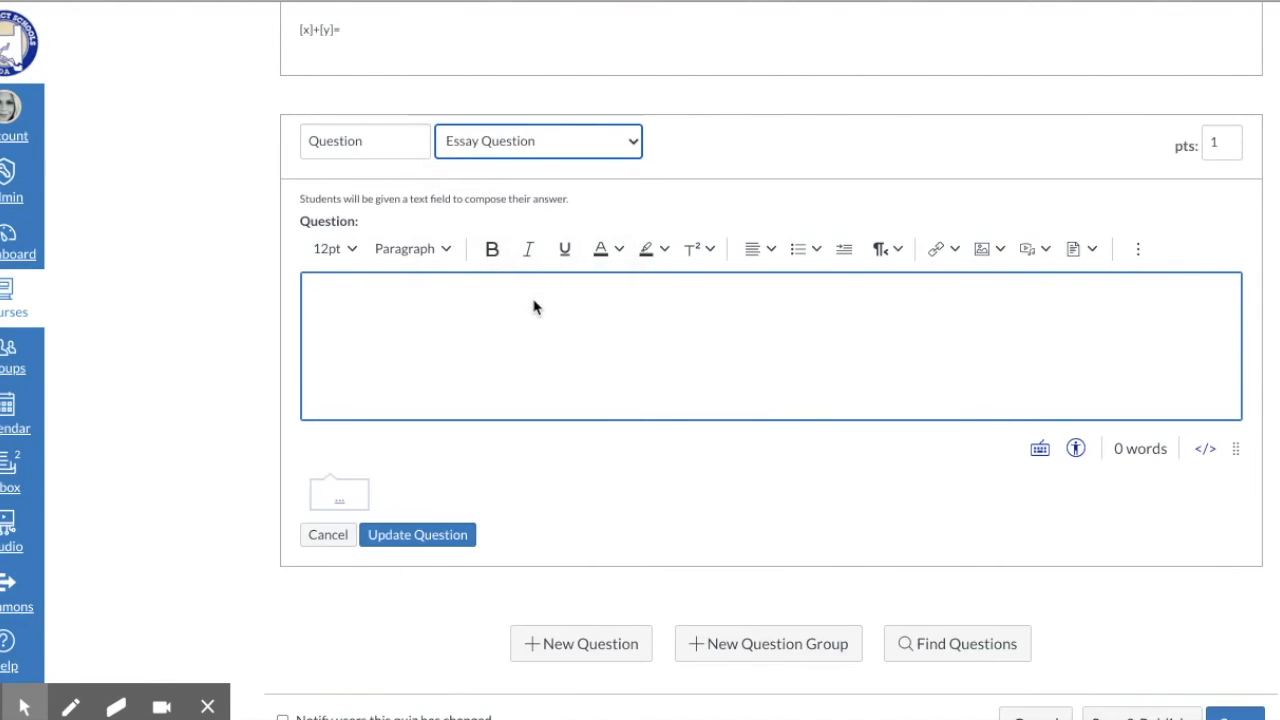
Step: Write "What are some things you like about Canvas?" as the essay question's text and save the question
click(379, 298)
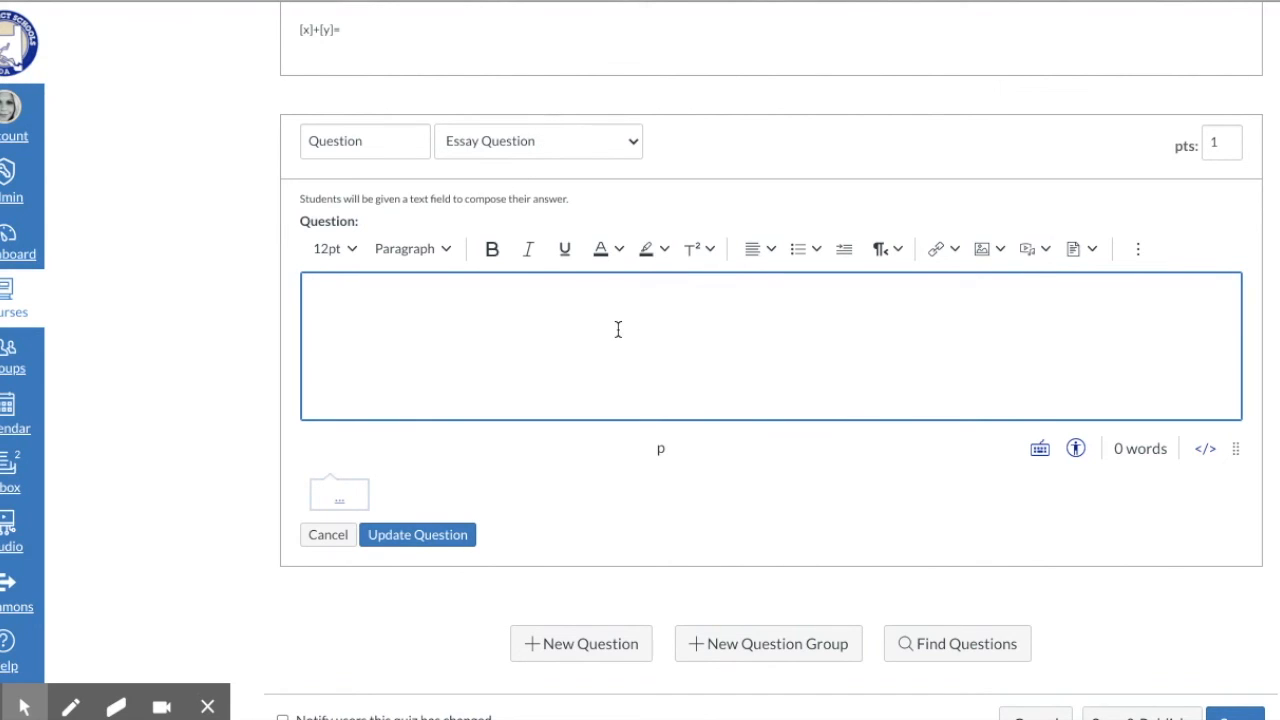
text(What )
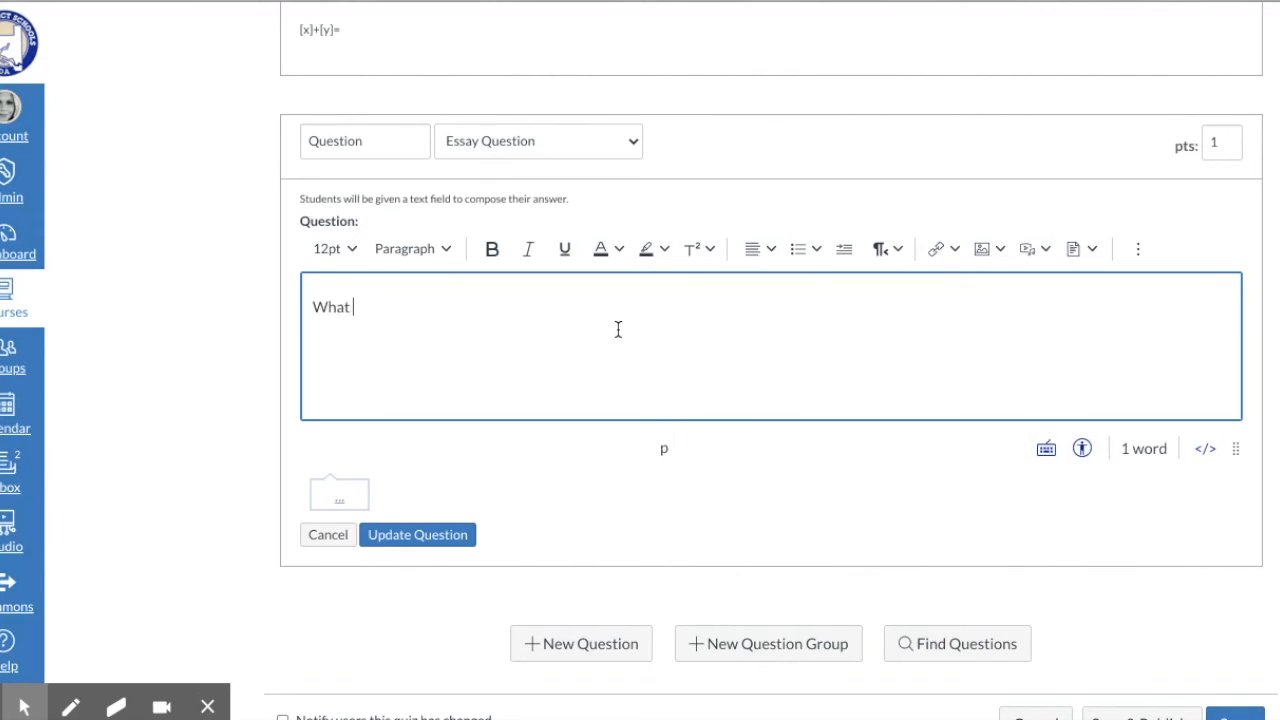
text(are some thing)
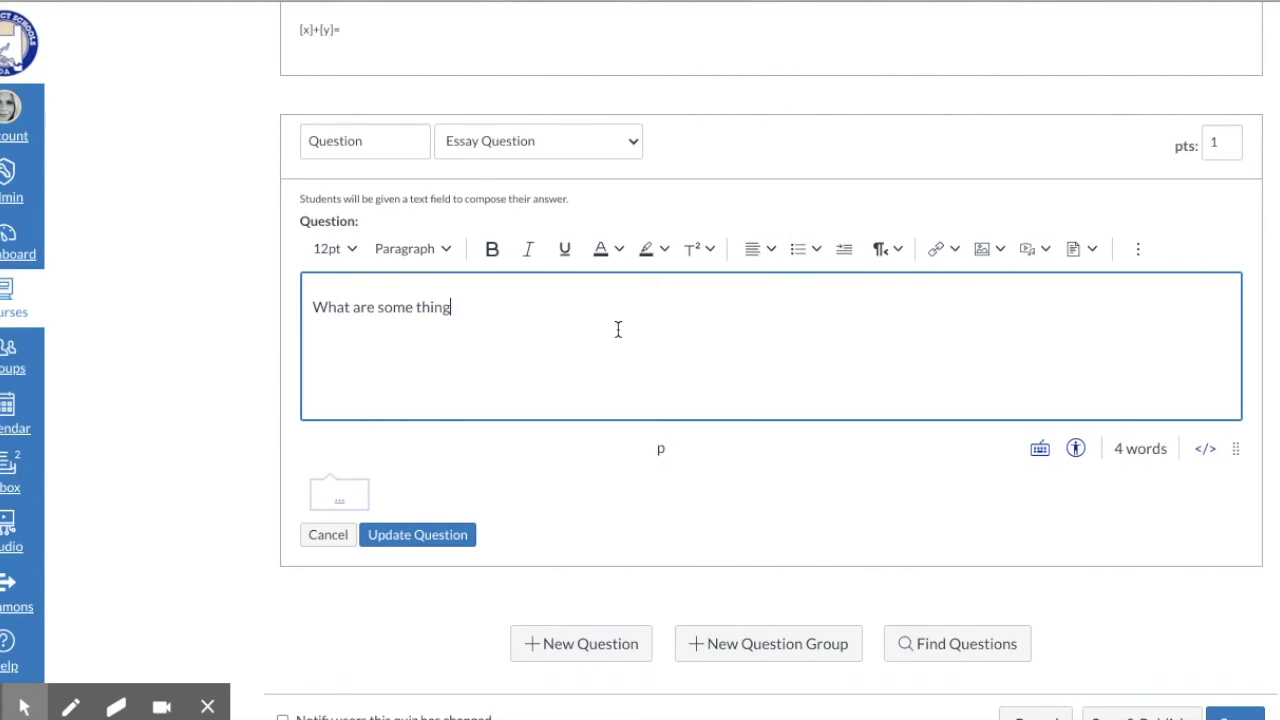
text(s you like about Can)
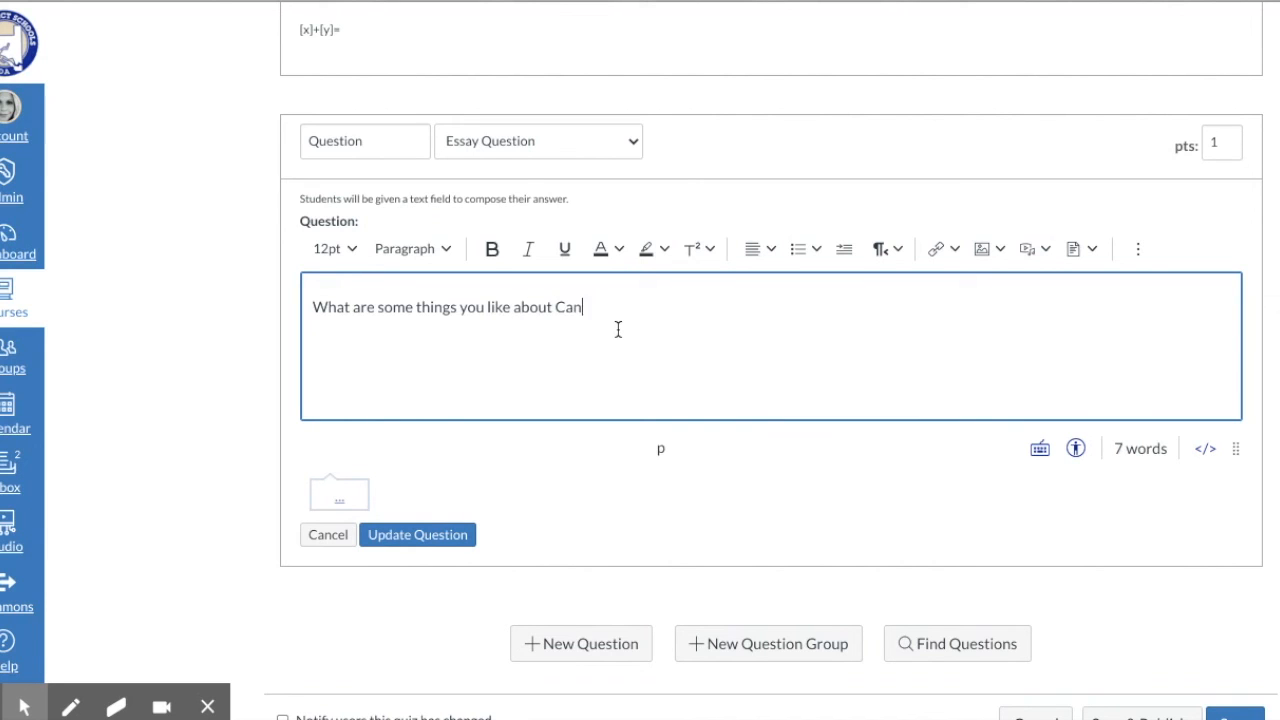
text(avas?)
click(415, 534)
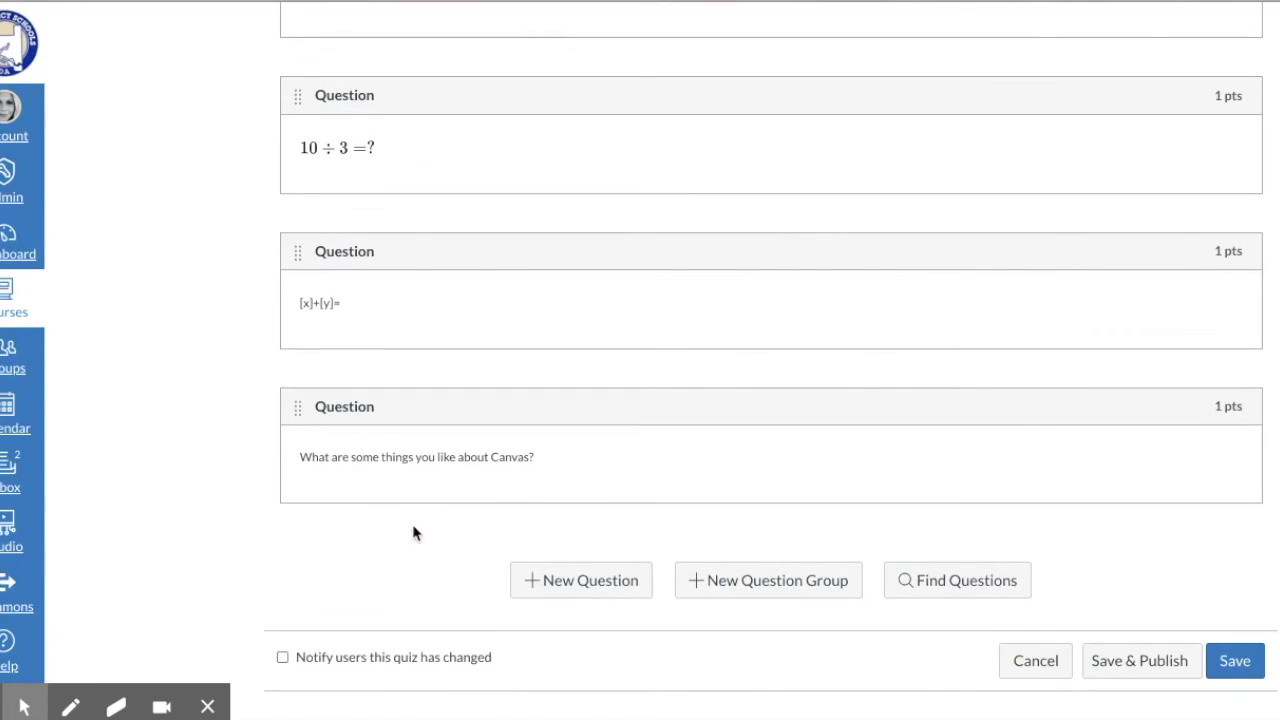
Step: Add another question to the quiz and set its type to File Upload Question
click(580, 581)
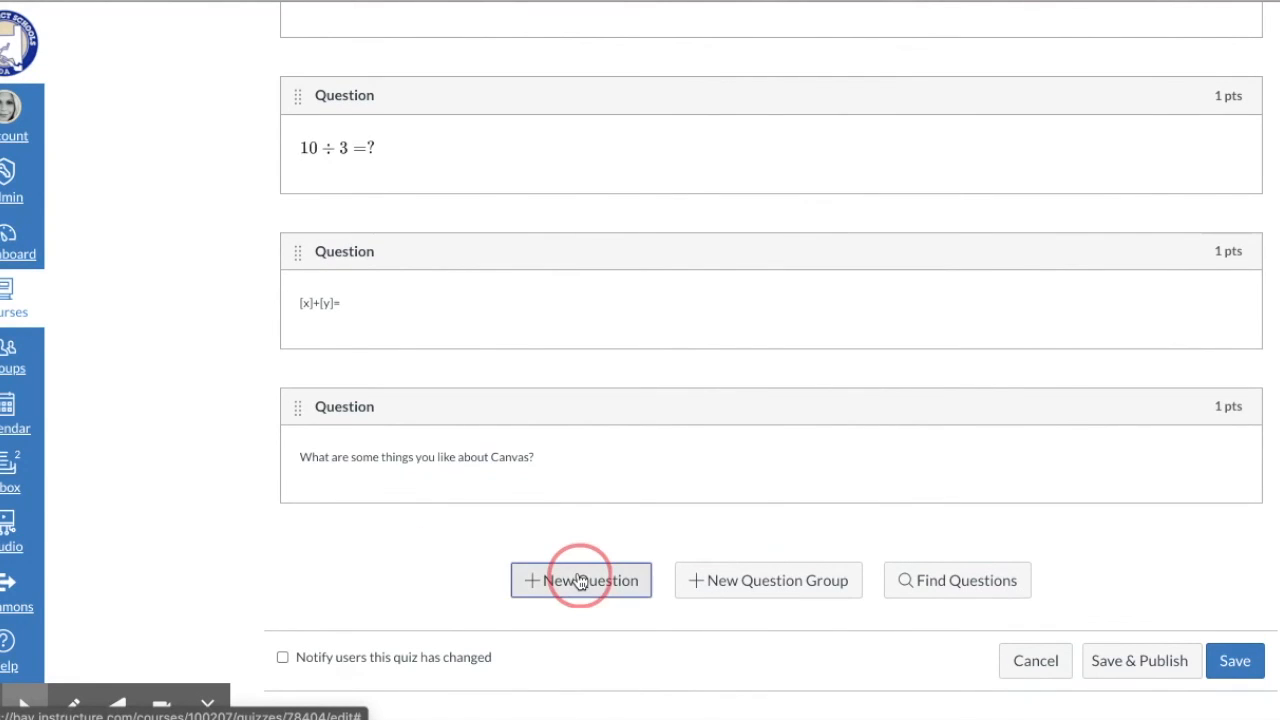
click(524, 310)
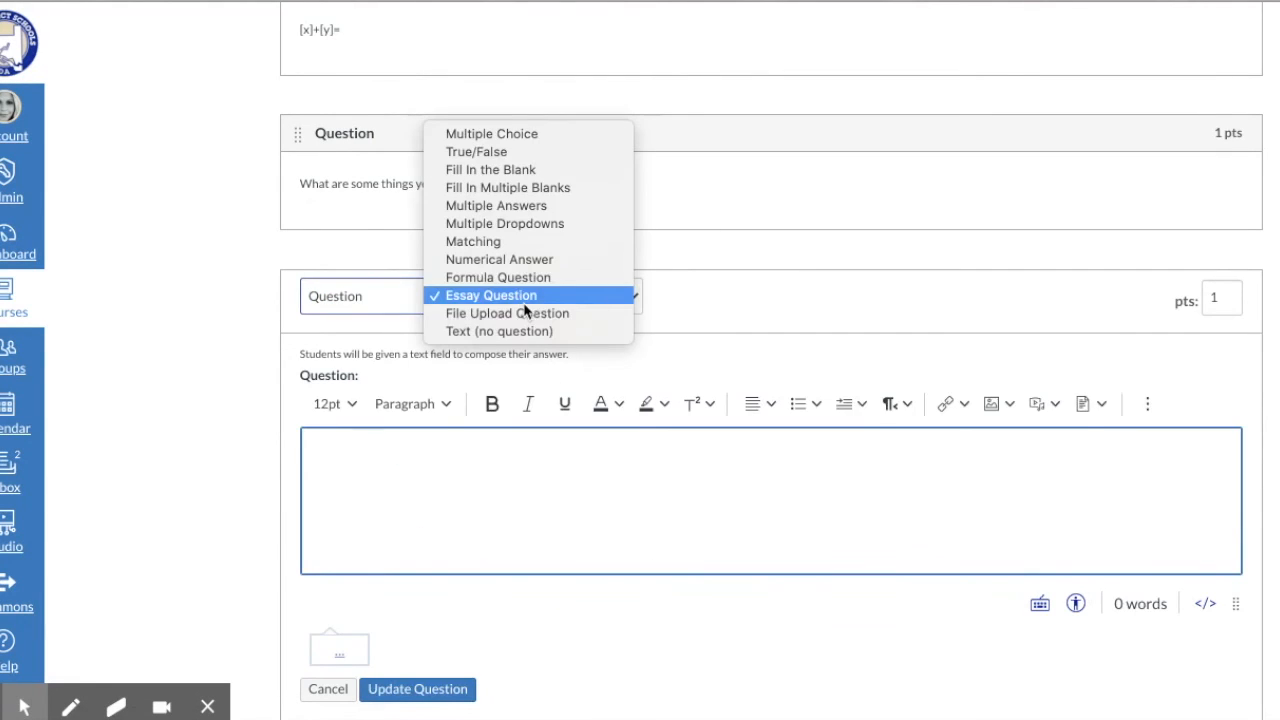
click(522, 316)
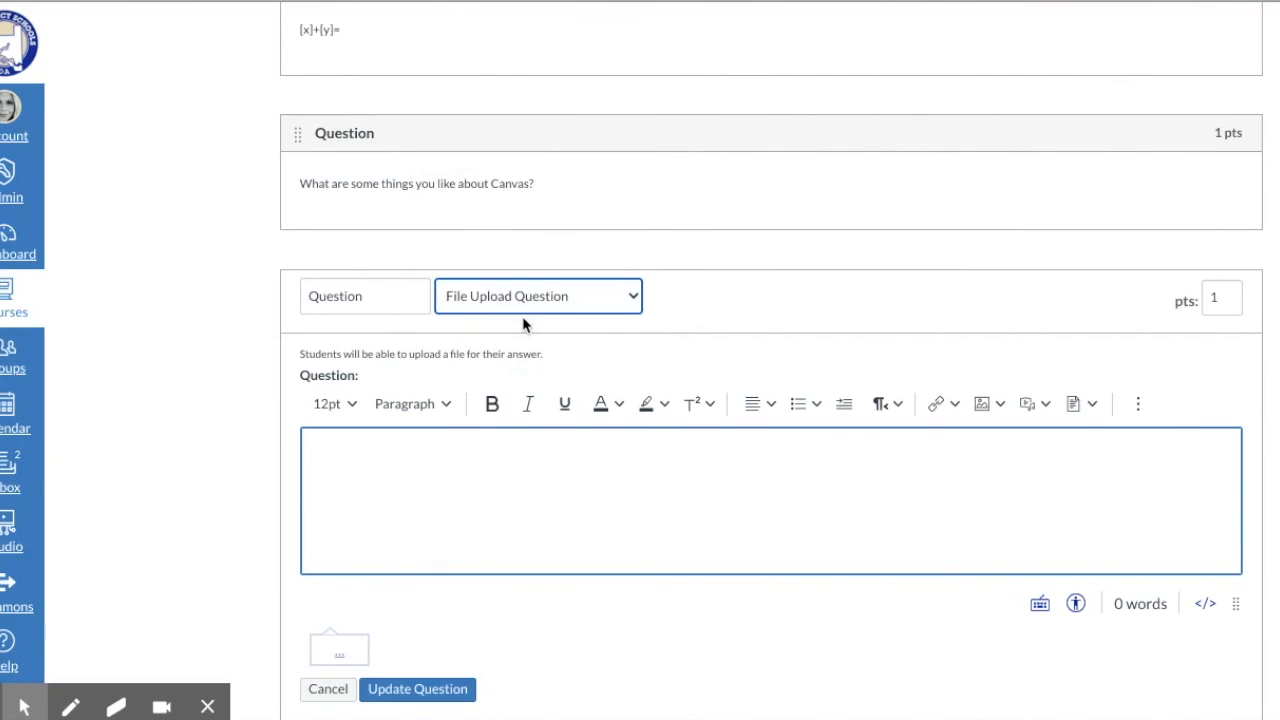
Step: Write "Upload a picture of your favorite animal." as the file upload question's text and save the question
click(491, 476)
text(Y)
key(BackSpace)
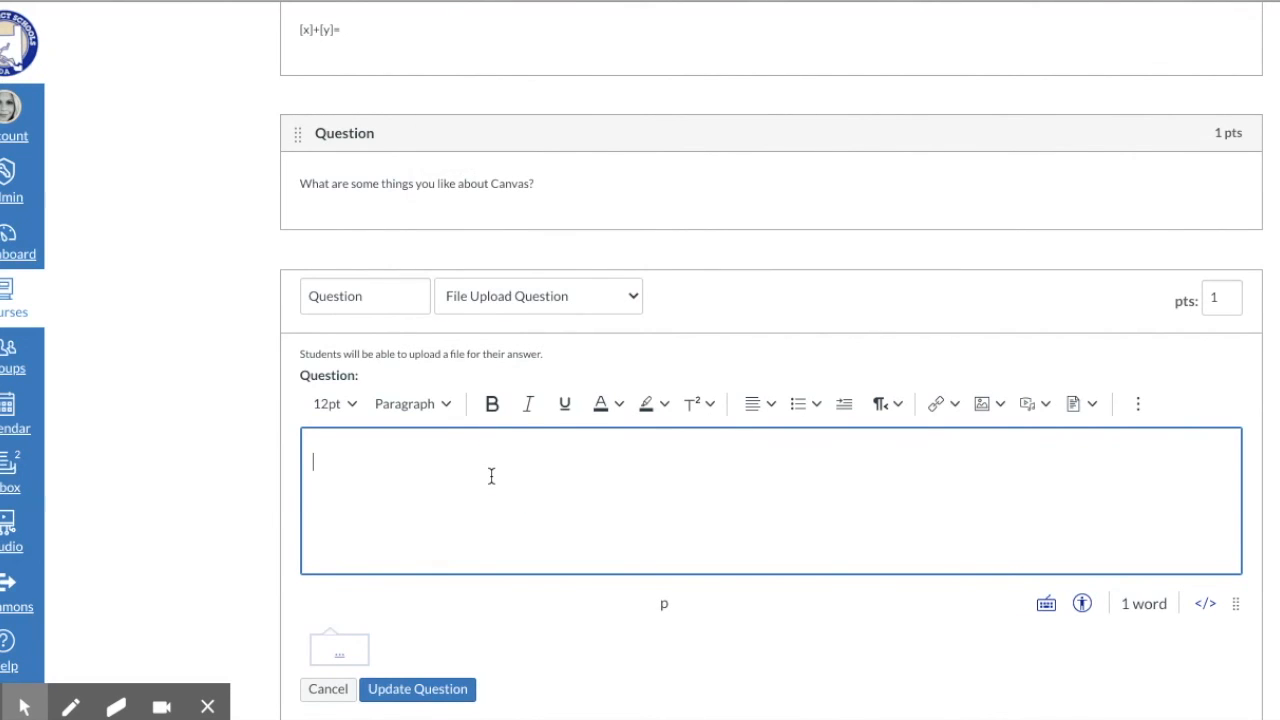
text(Upload a picut)
key(BackSpace)
key(BackSpace)
text(ture of your favorite animal.)
scroll(491, 477, down, 1)
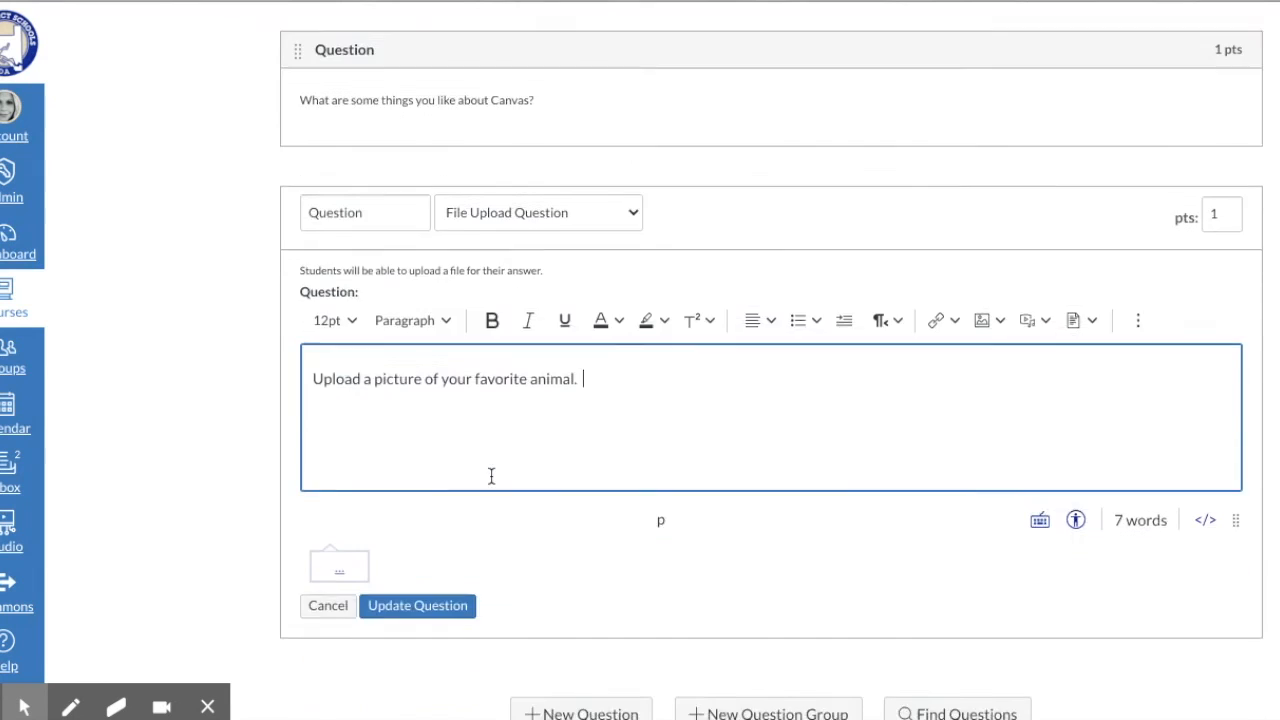
scroll(491, 477, down, 1)
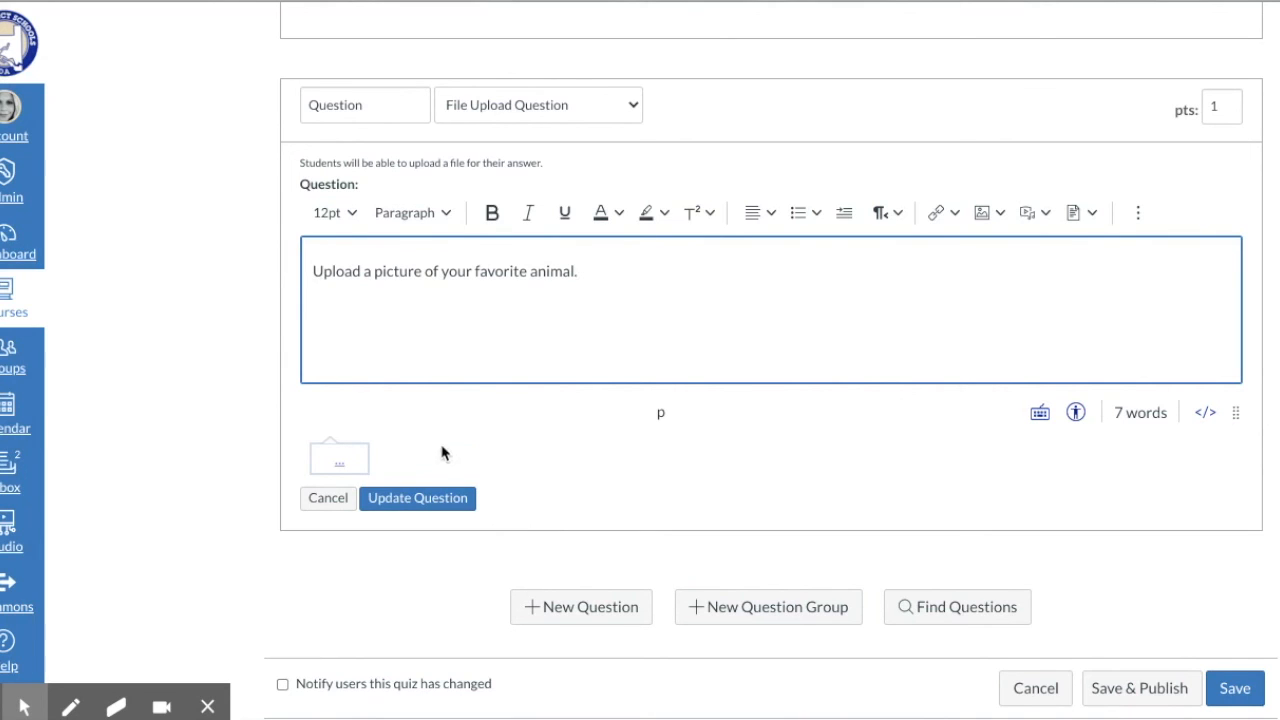
click(404, 500)
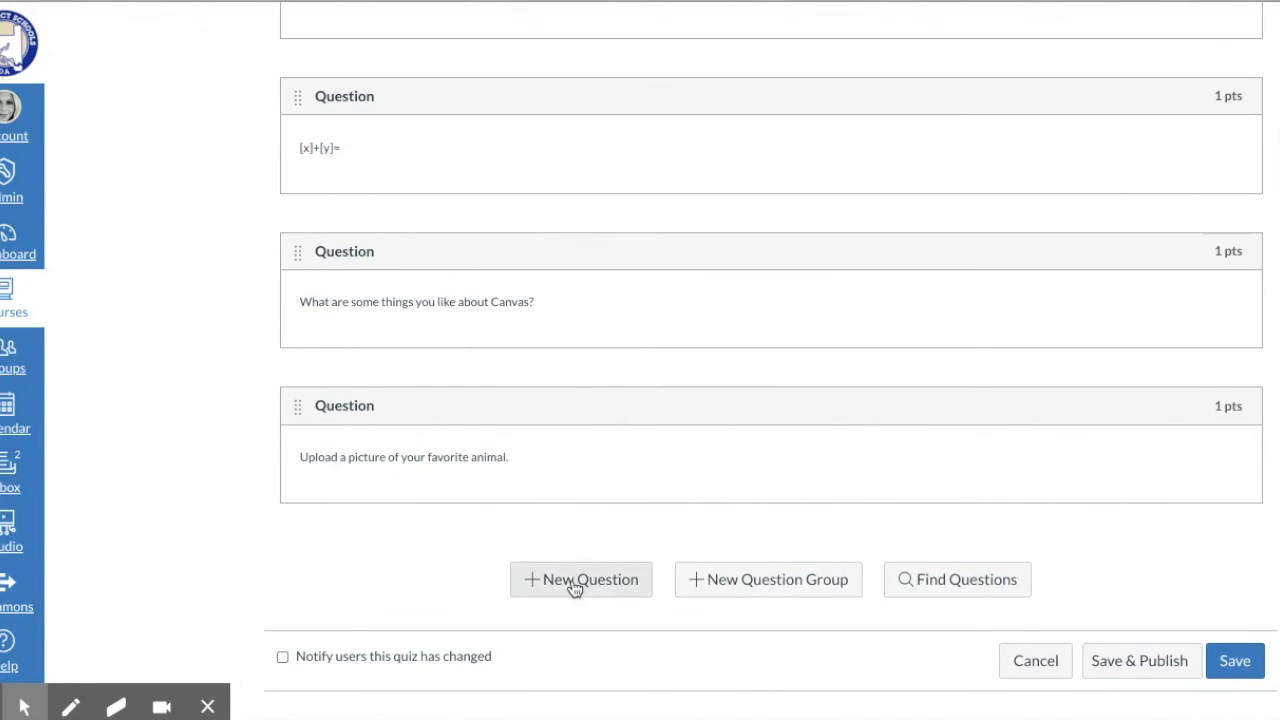
Step: Add one more quiz item and set its type to Text (no question)
click(572, 582)
click(550, 260)
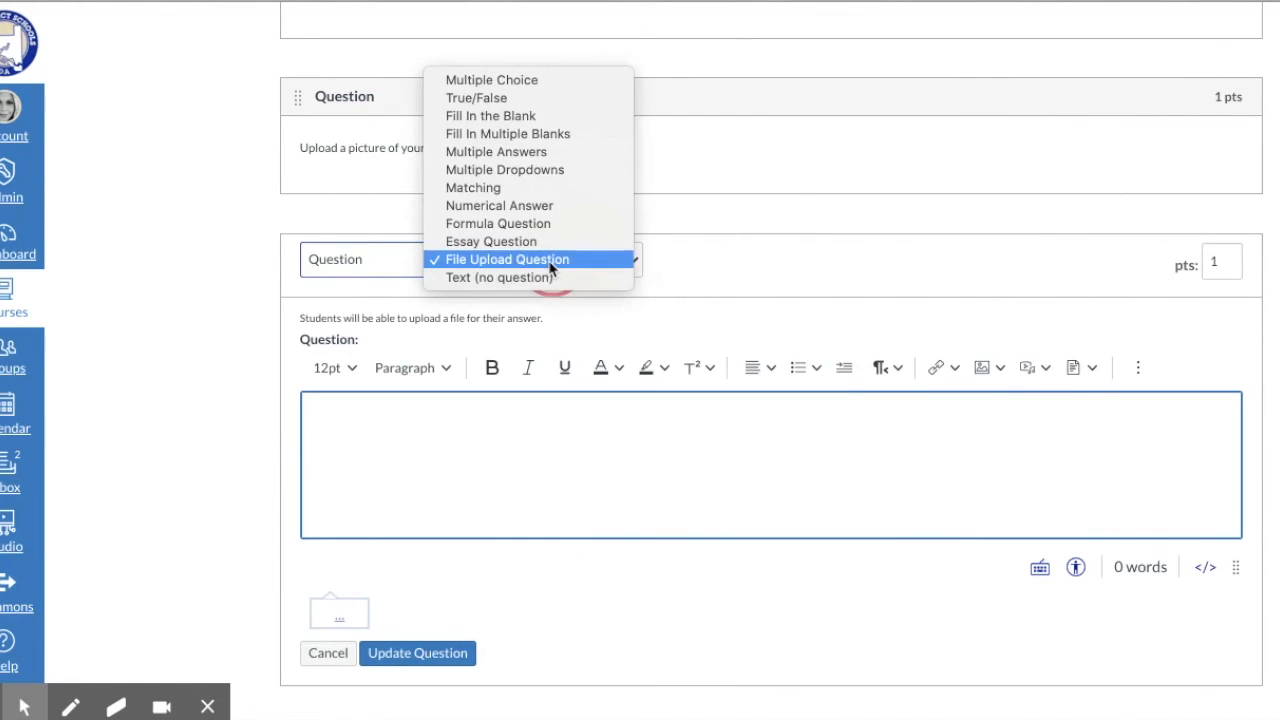
click(546, 278)
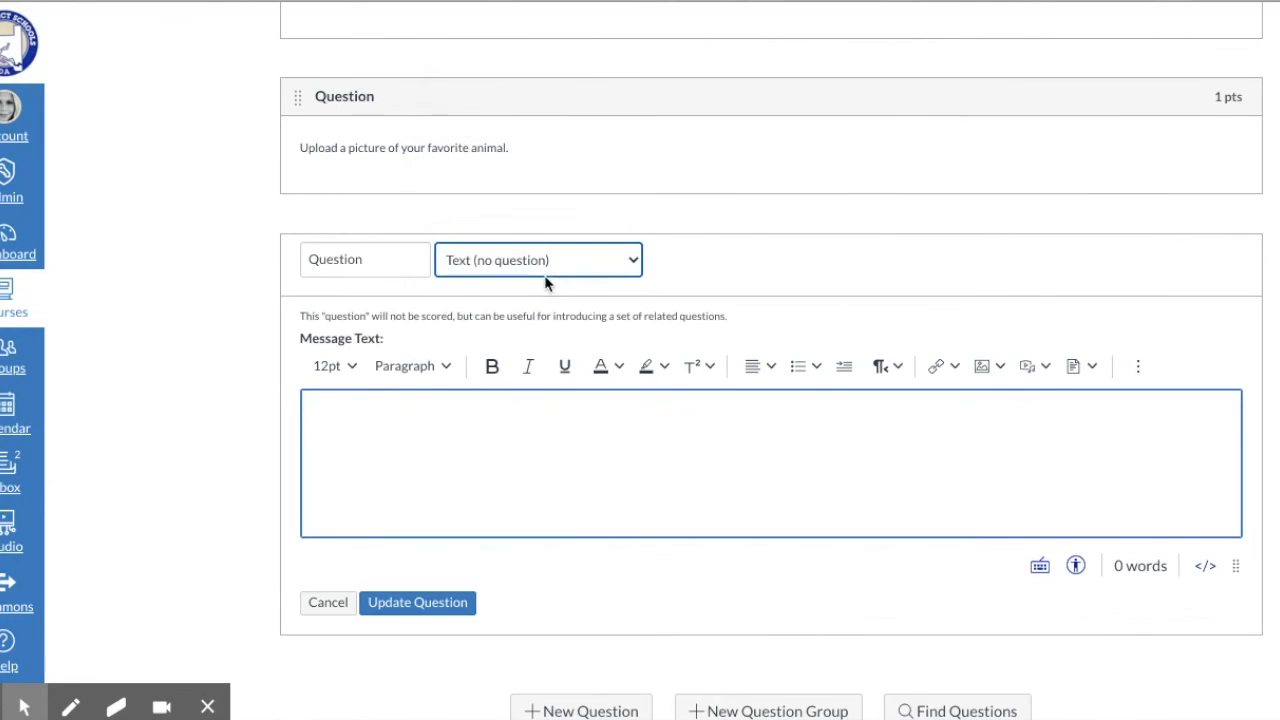
Step: Write "You have finished the quiz!" as the text item's message and save the item
click(503, 443)
text(You have fini)
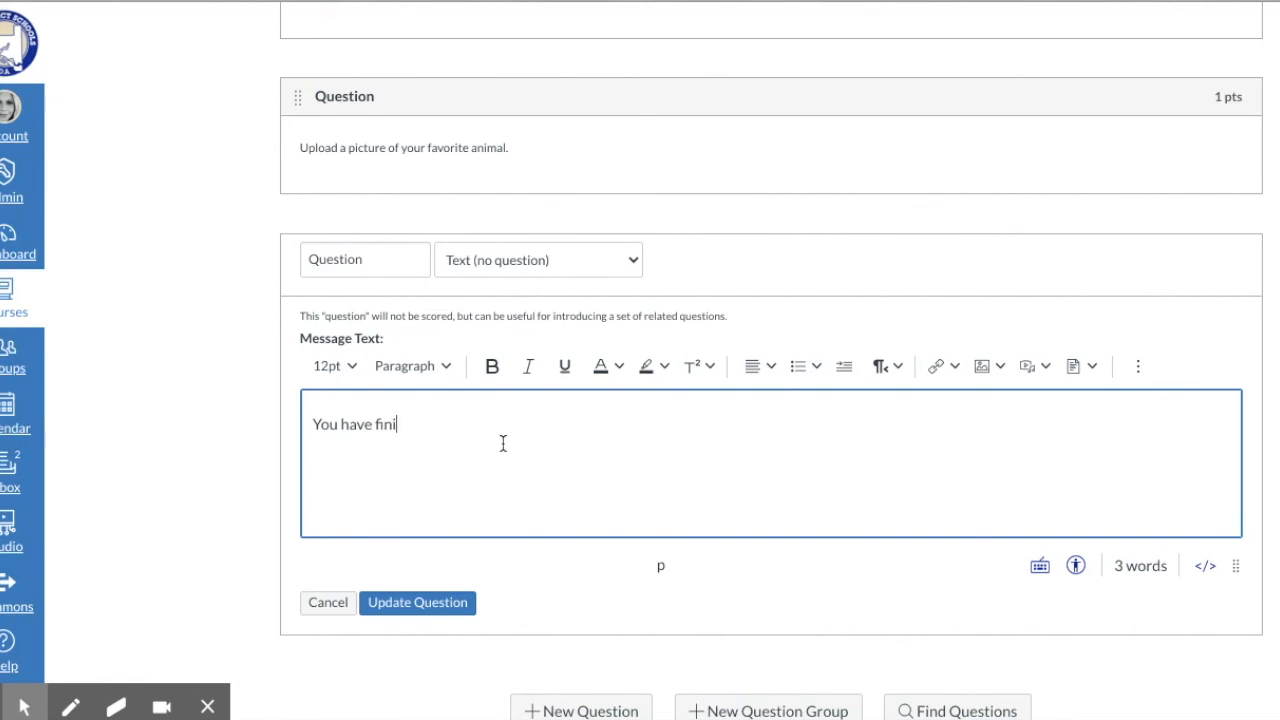
text(shed the quiz!)
click(406, 605)
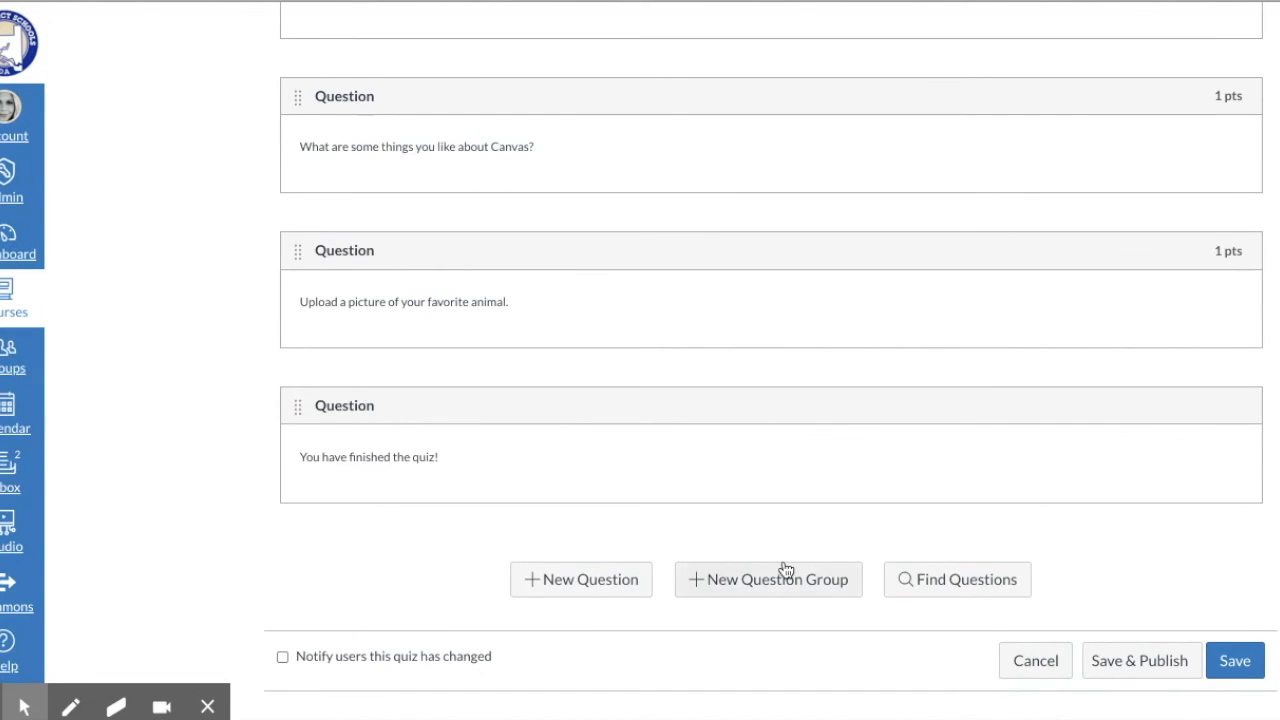
Step: Review the list of quiz questions and save the quiz without publishing it
scroll(781, 341, up, 15)
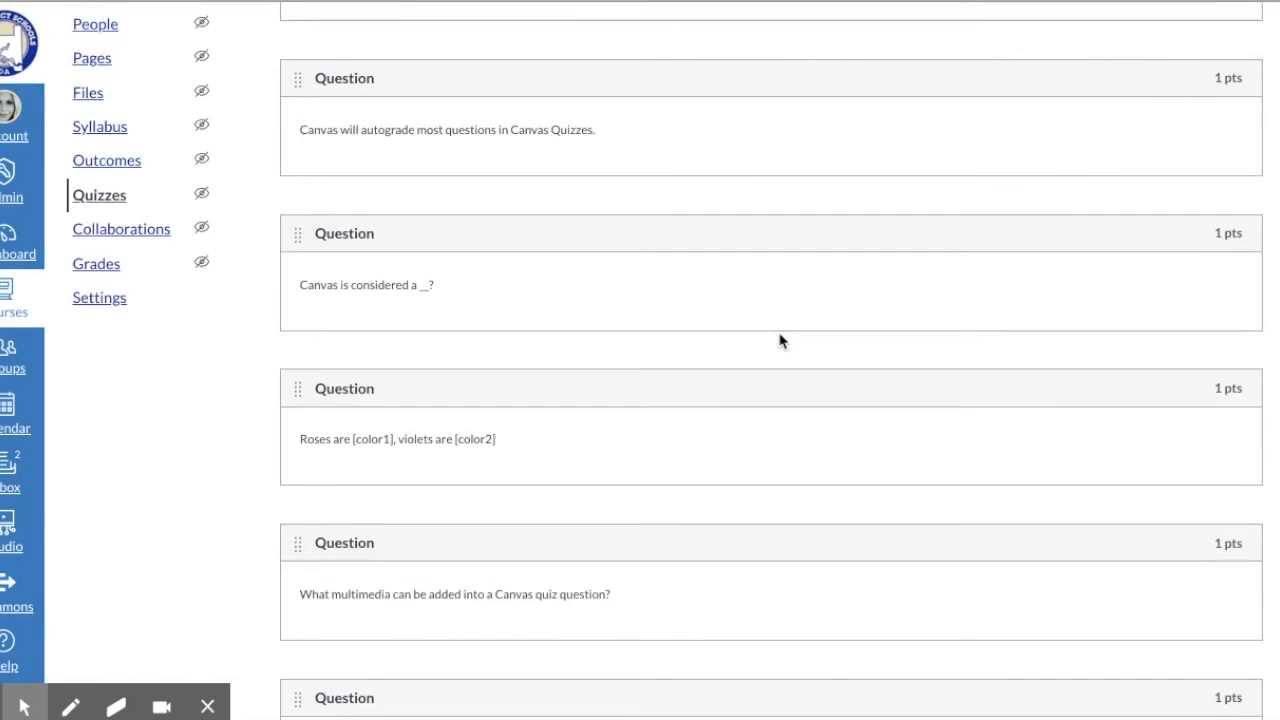
scroll(781, 341, down, 2)
scroll(781, 341, down, 4)
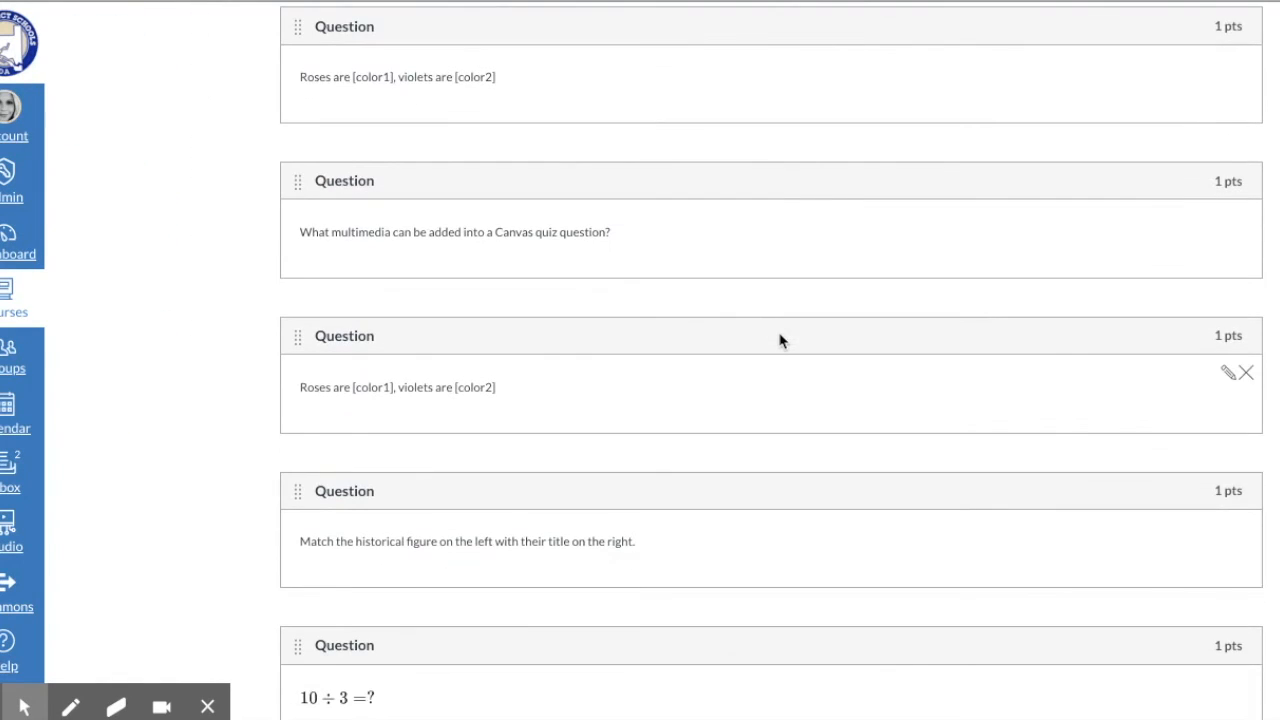
scroll(781, 341, down, 8)
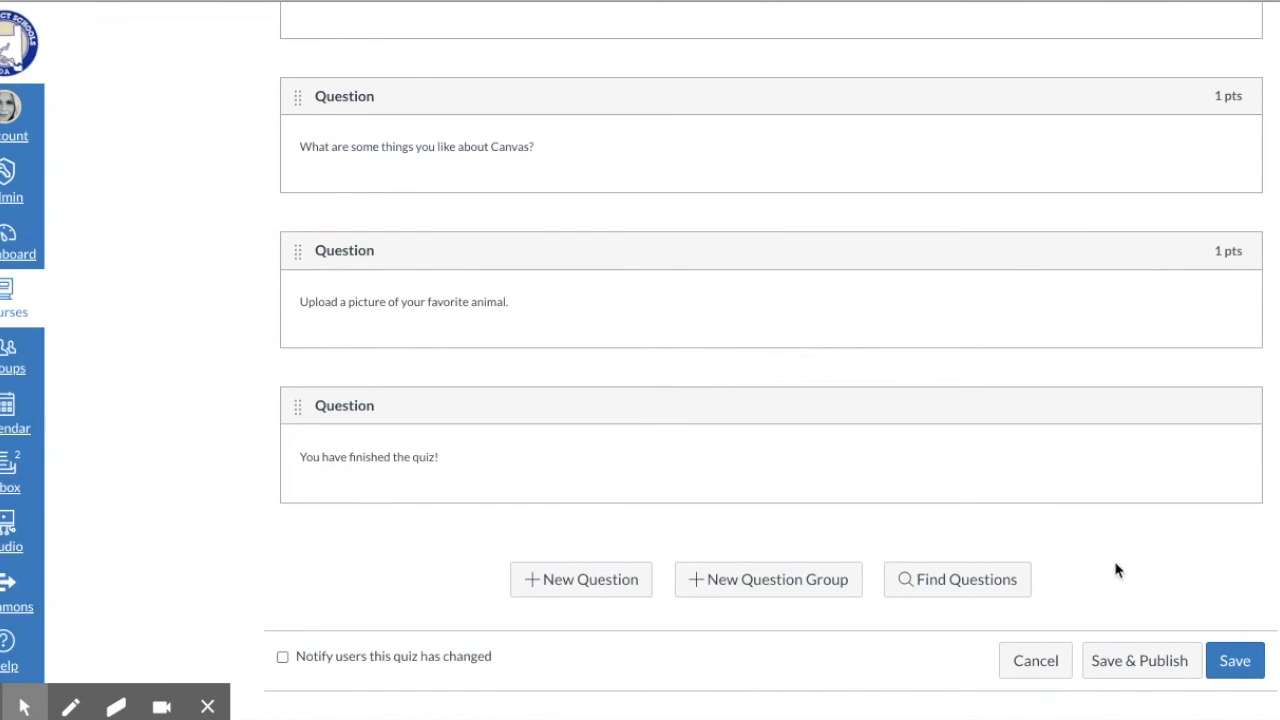
click(1247, 665)
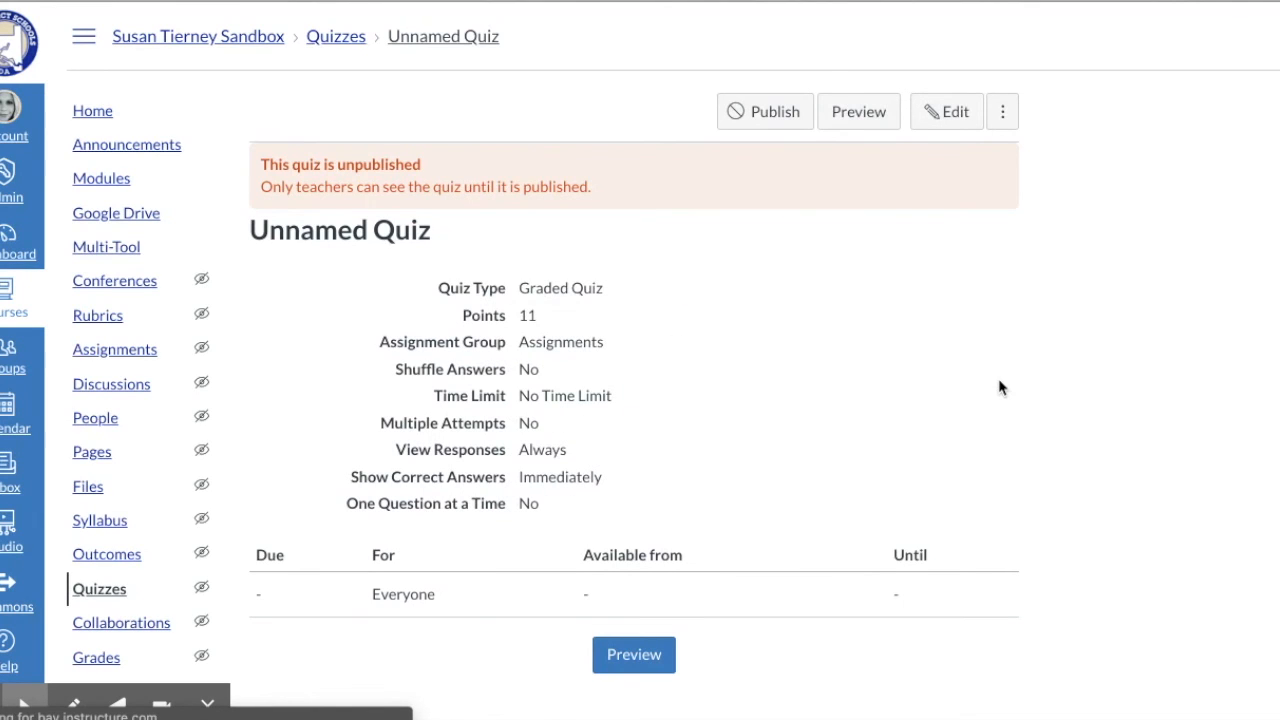
Step: Open the preview of the draft quiz and look at its first questions
click(857, 125)
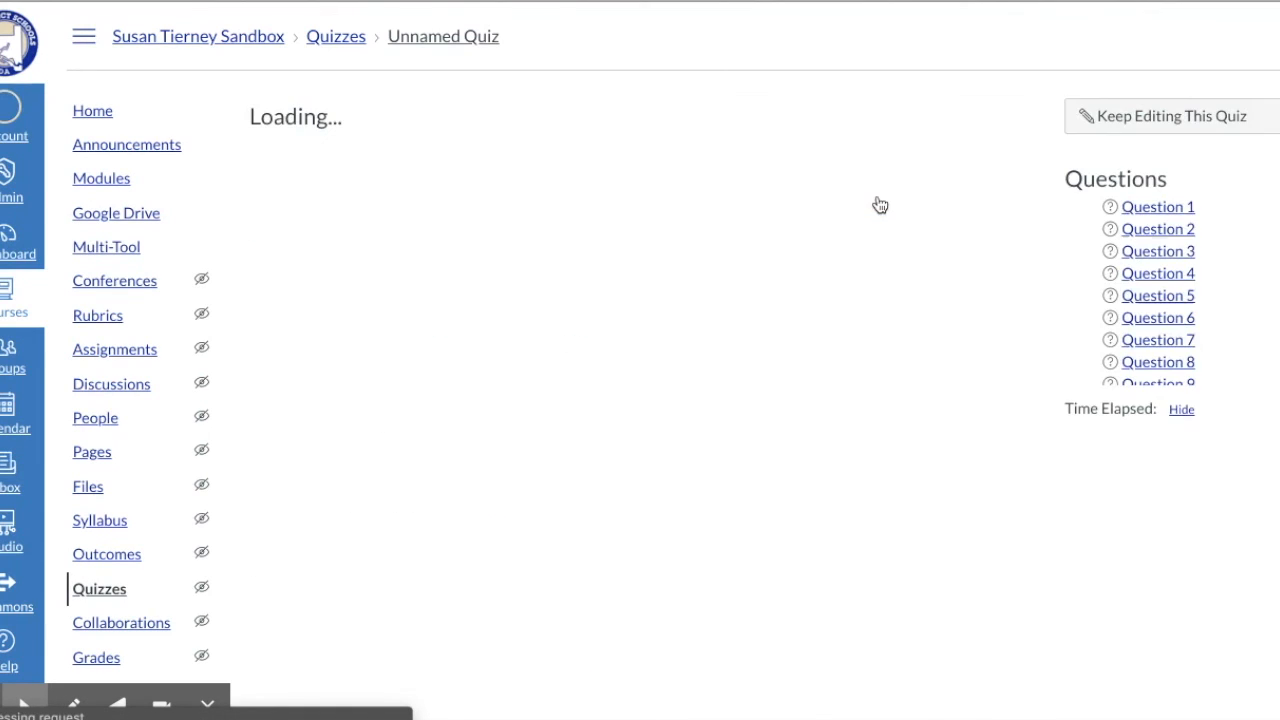
scroll(878, 204, down, 2)
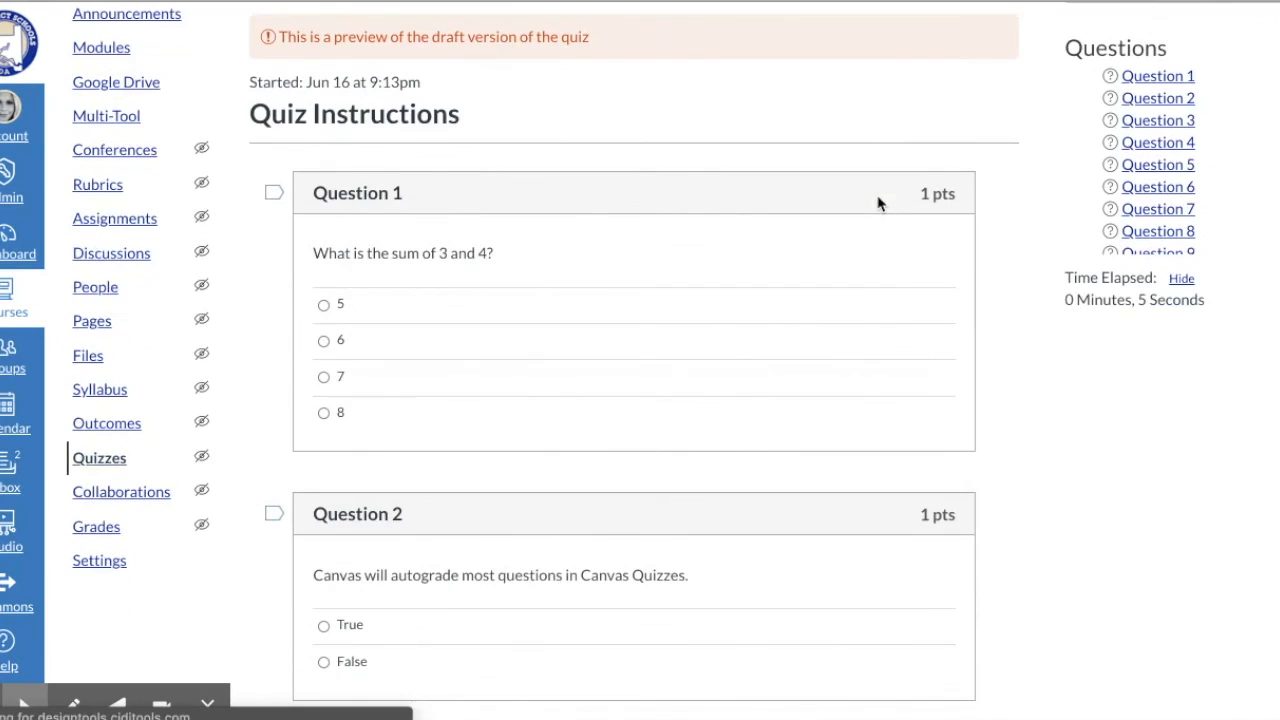
scroll(673, 248, down, 3)
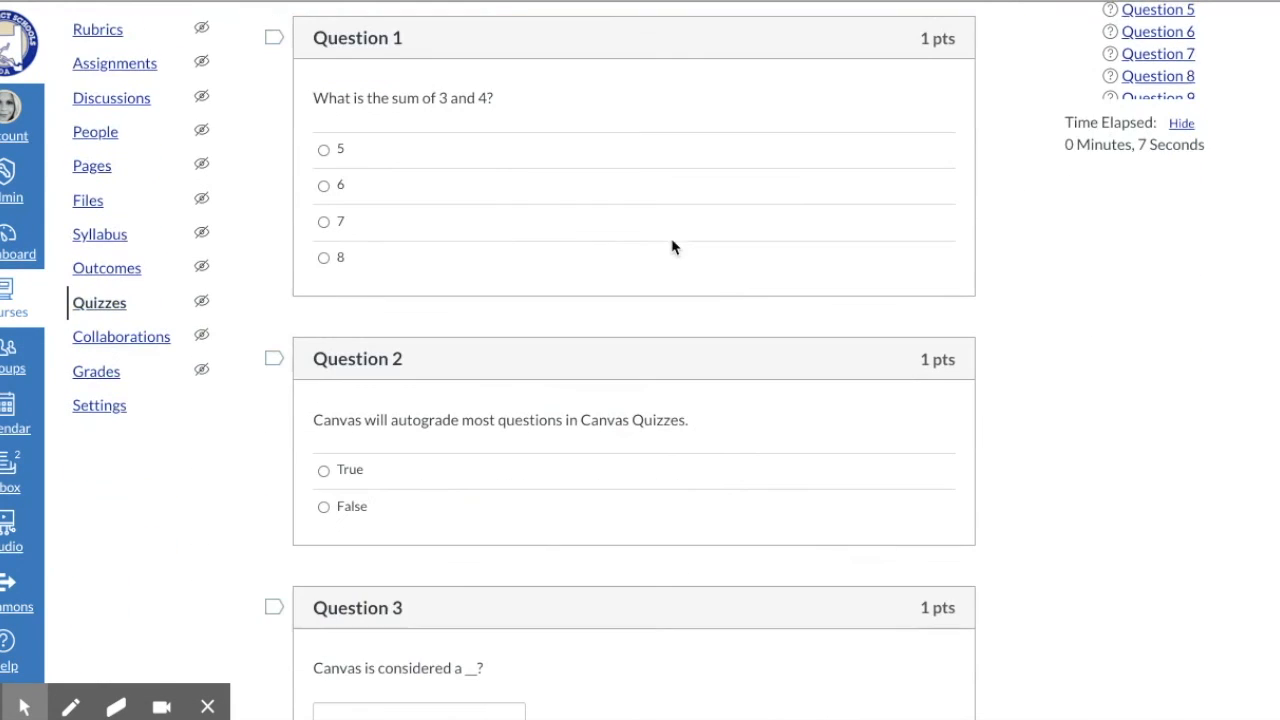
Step: Examine how questions 2 to 6 appear in the quiz preview, including the answer choices for the first blank in question 6
scroll(701, 297, down, 8)
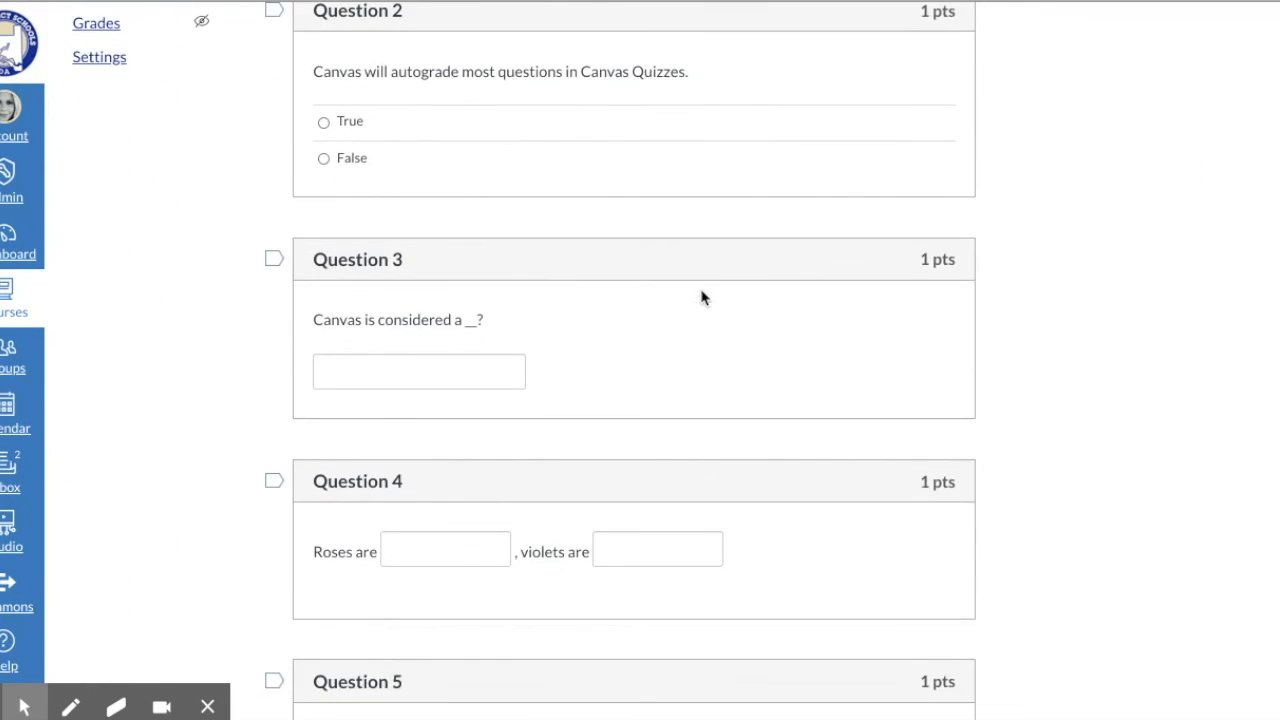
scroll(449, 246, down, 1)
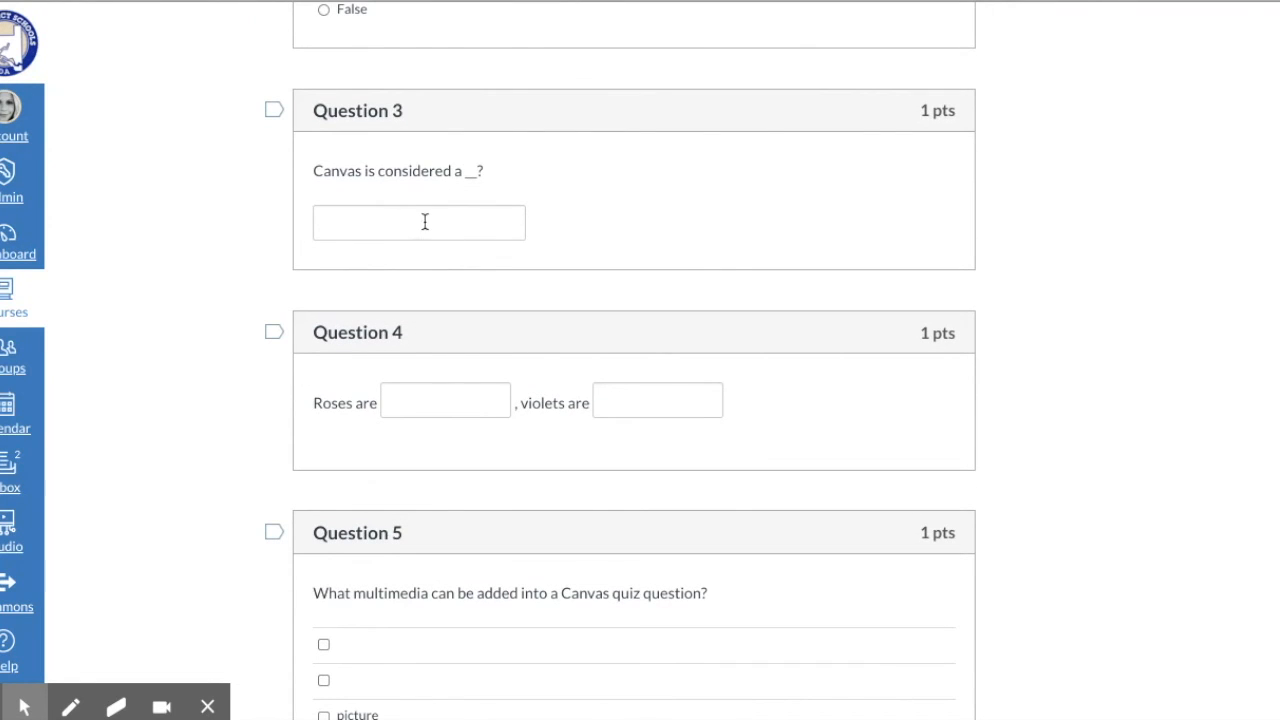
scroll(437, 220, down, 2)
scroll(414, 322, down, 6)
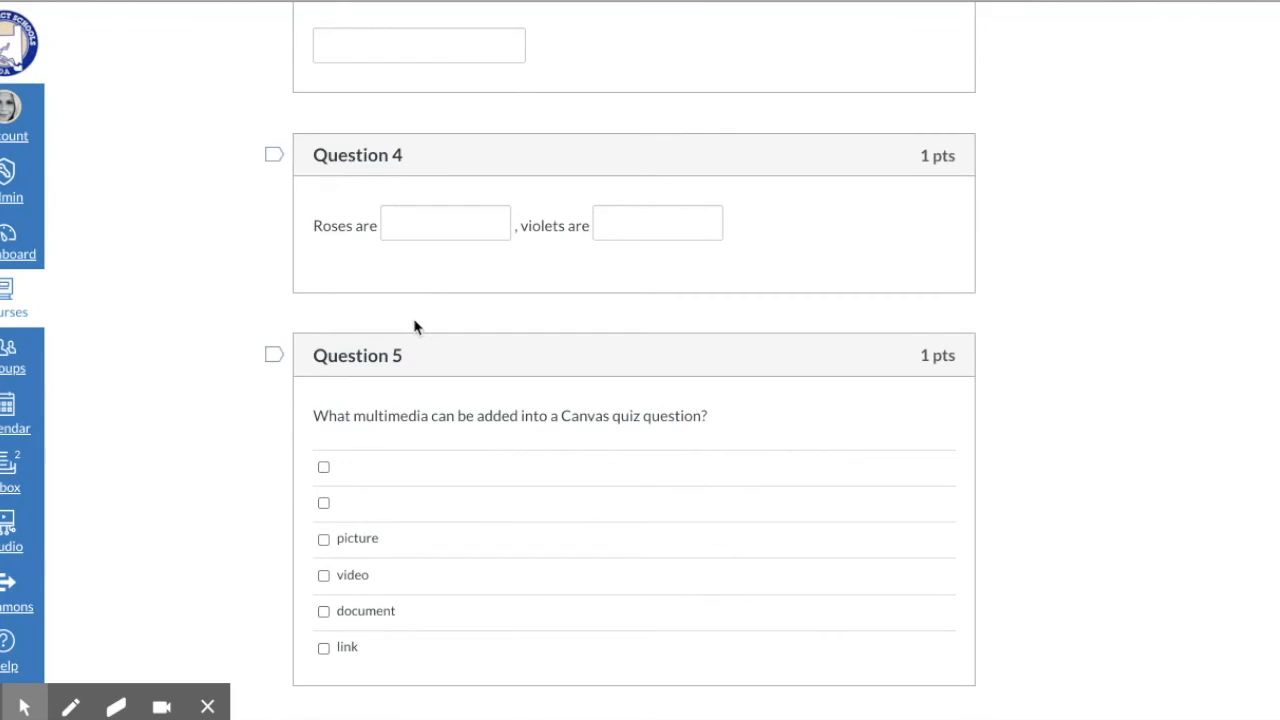
scroll(415, 326, down, 4)
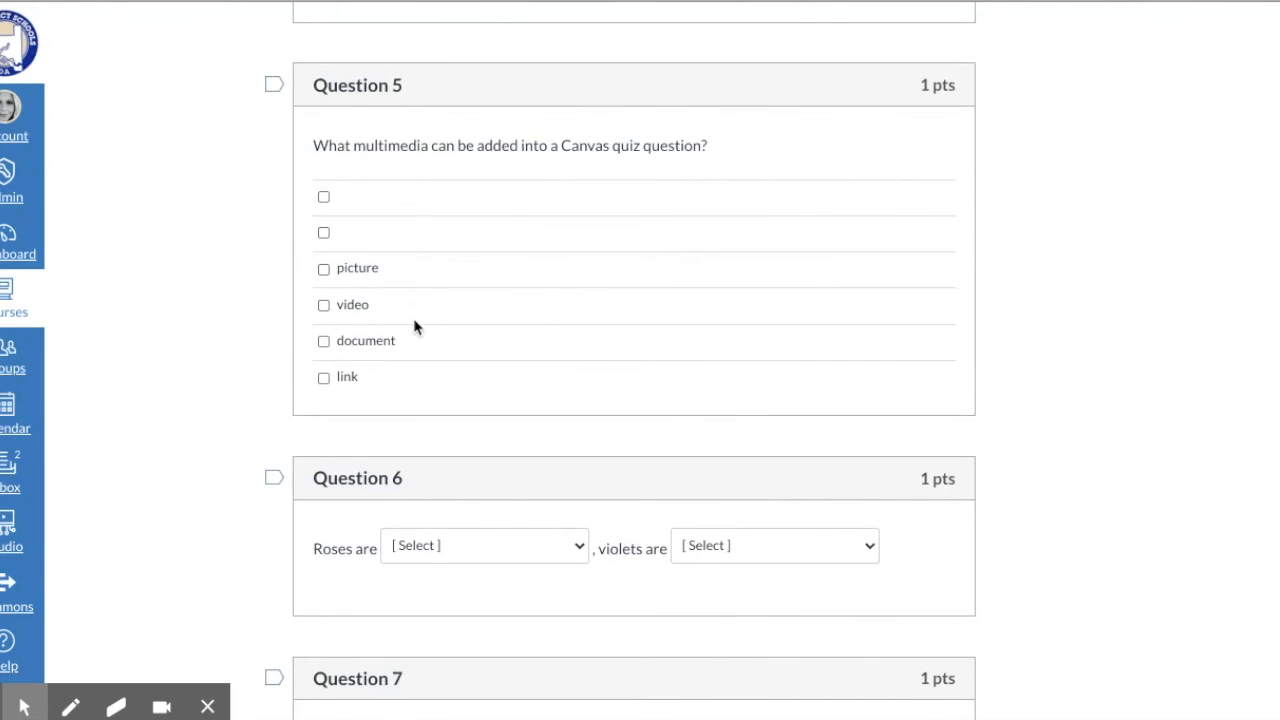
scroll(414, 329, down, 2)
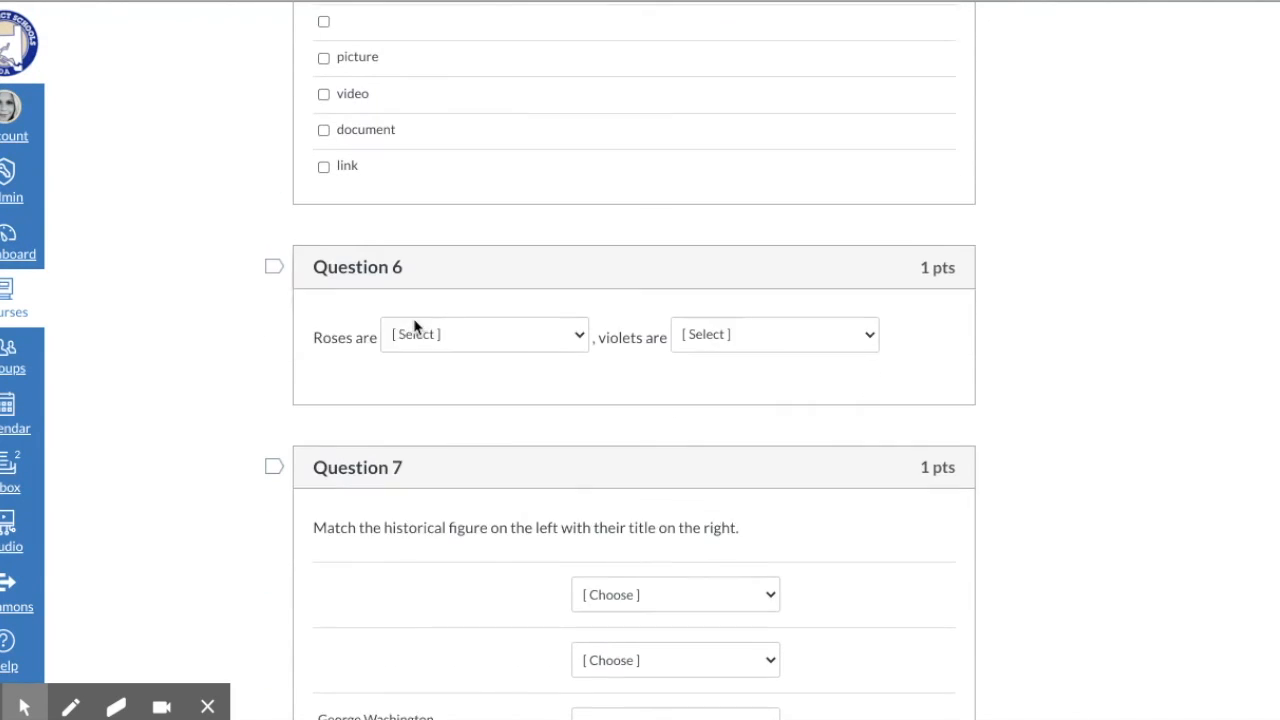
click(460, 334)
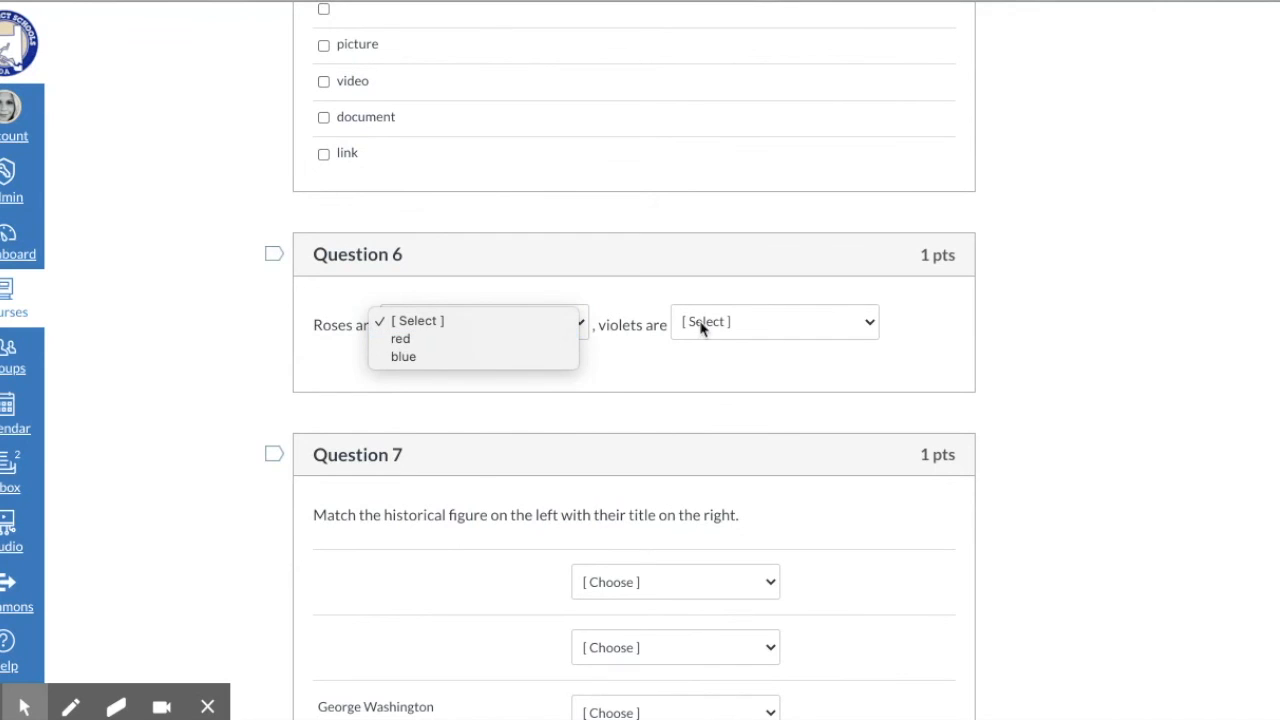
click(477, 324)
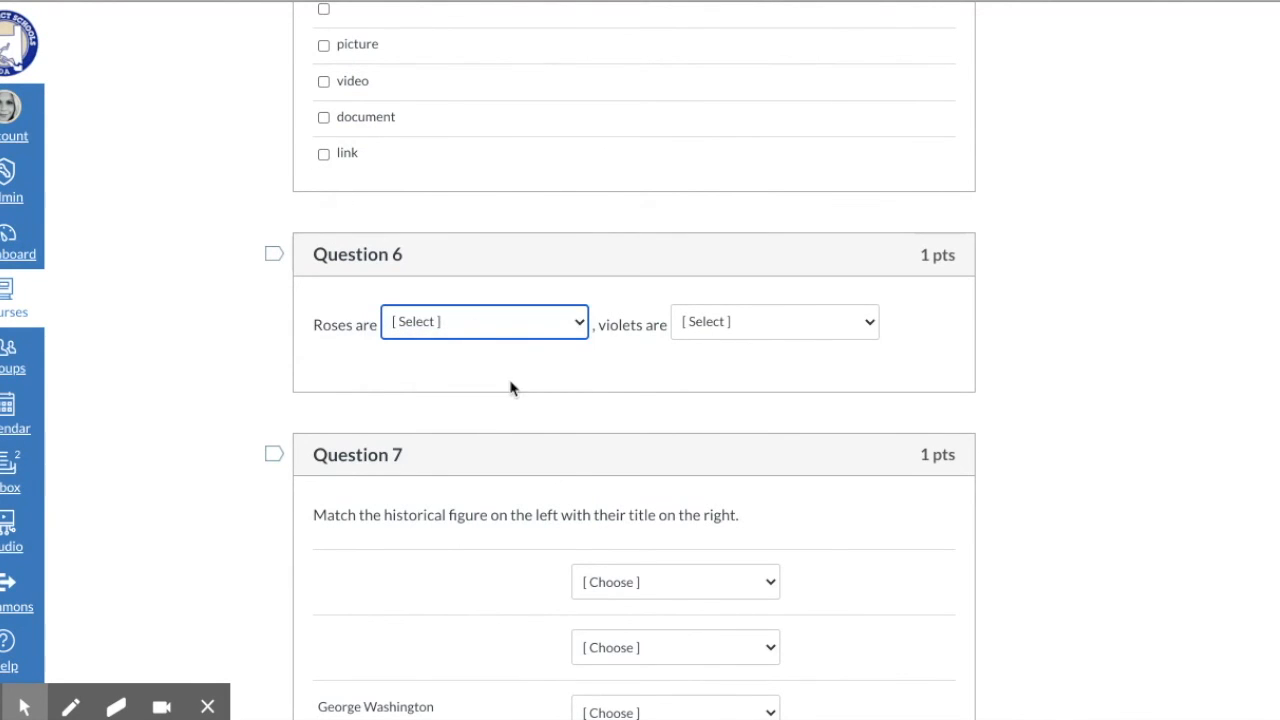
Step: Examine the previewed matching, numerical, formula, essay and file upload questions 7 to 11 and the closing text item
scroll(511, 387, down, 5)
scroll(511, 388, down, 2)
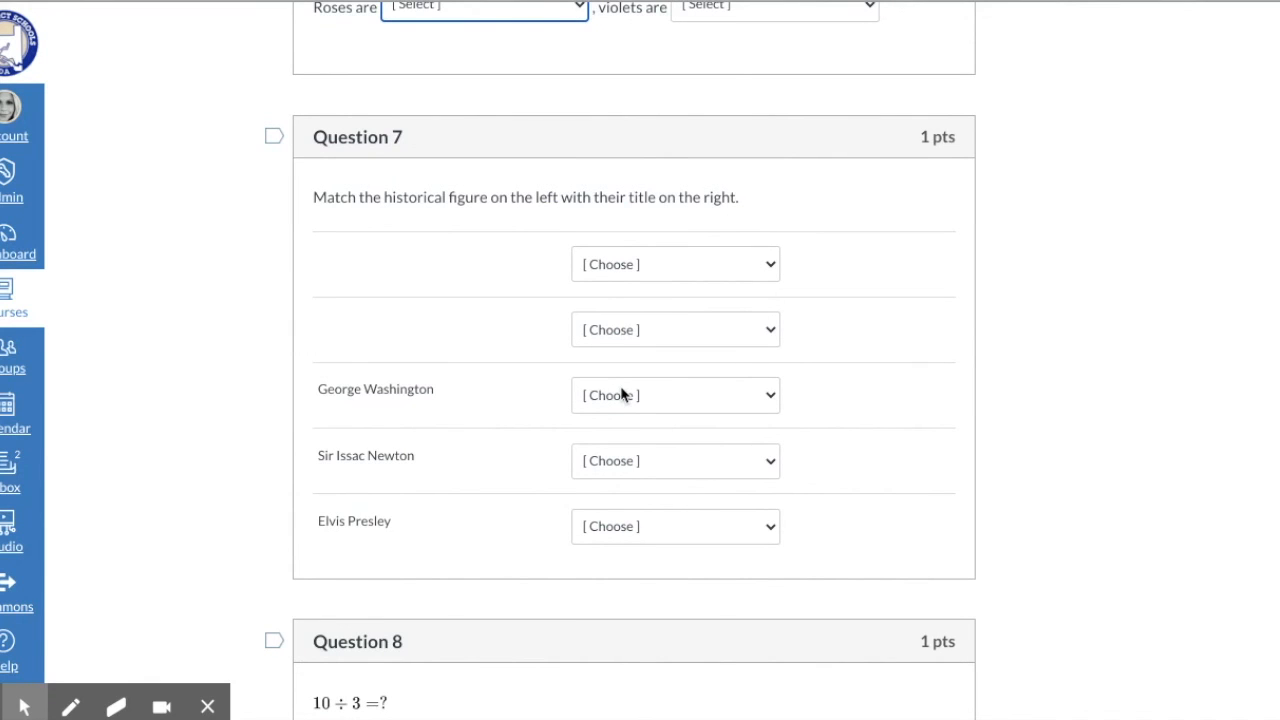
scroll(551, 403, down, 10)
scroll(551, 397, up, 3)
scroll(551, 400, up, 2)
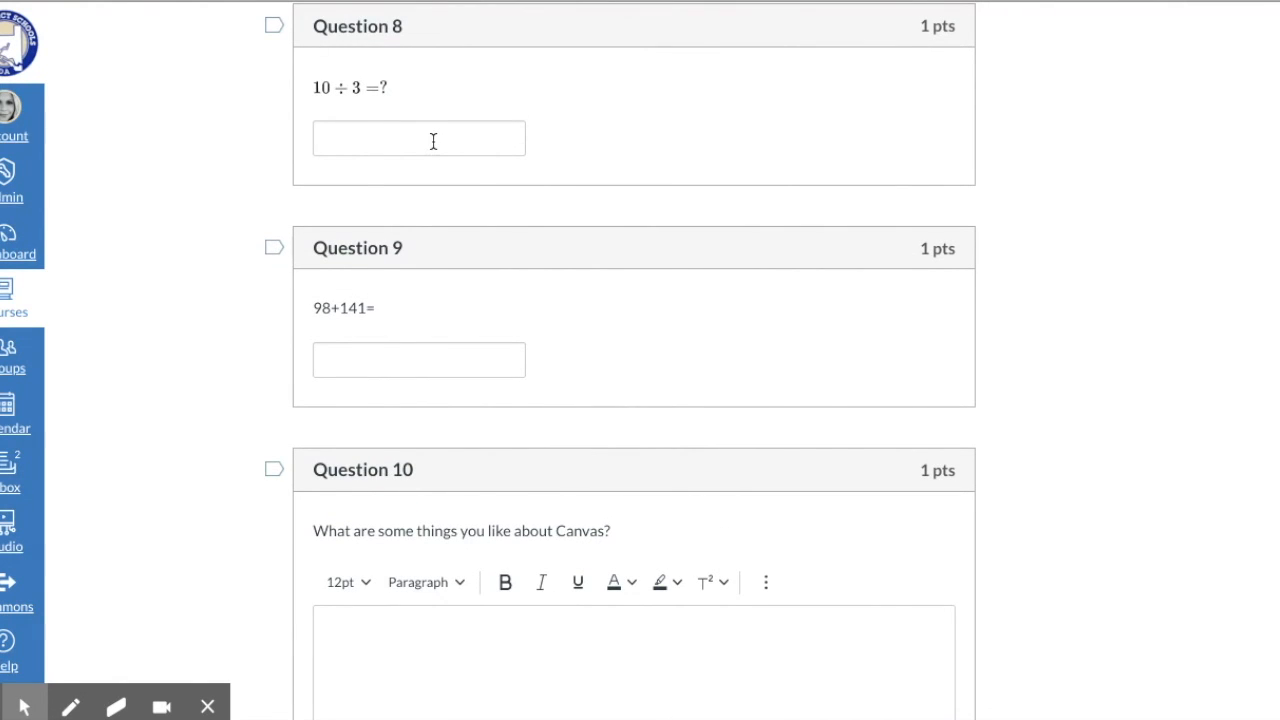
scroll(434, 349, down, 1)
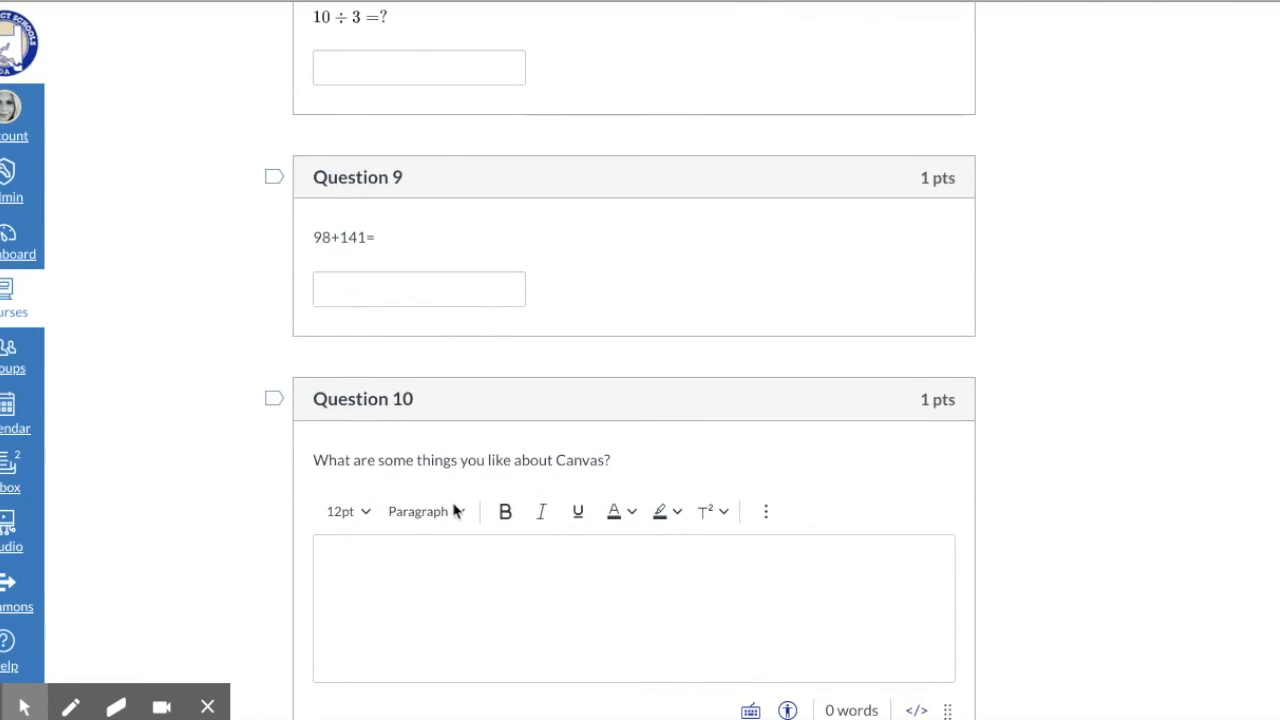
scroll(434, 449, down, 1)
scroll(437, 482, down, 2)
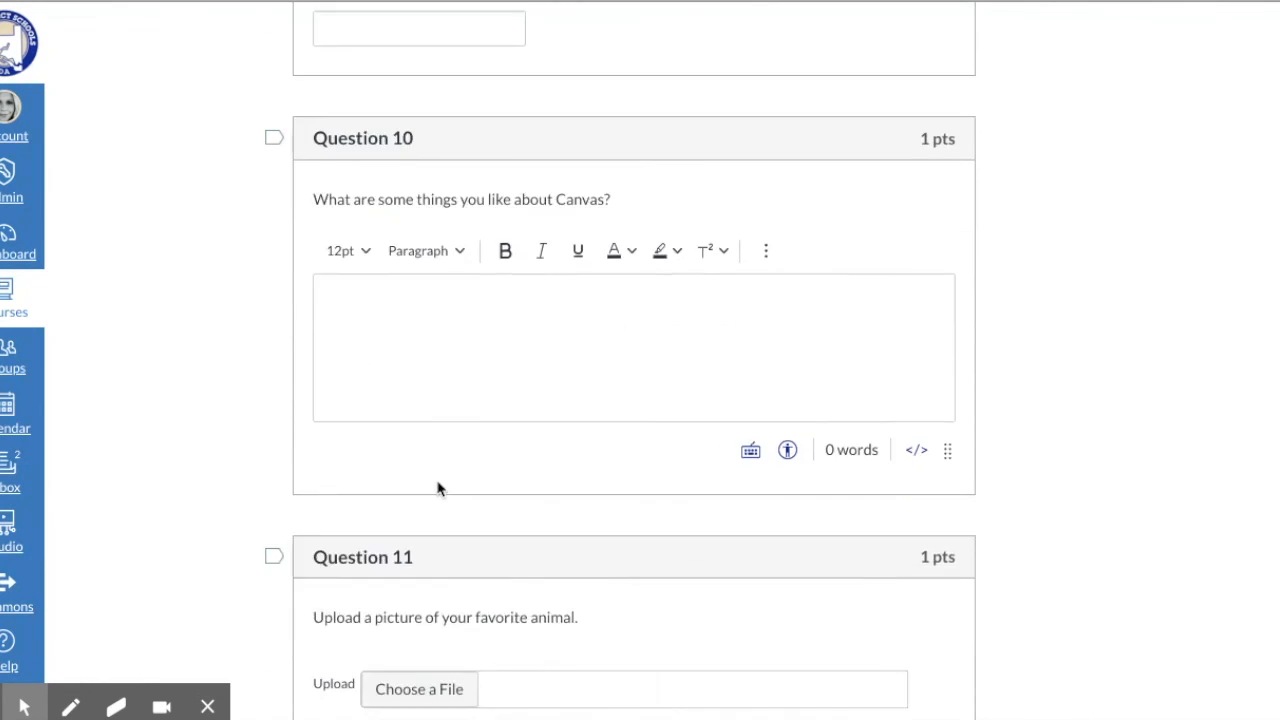
scroll(430, 520, down, 1)
scroll(409, 603, down, 1)
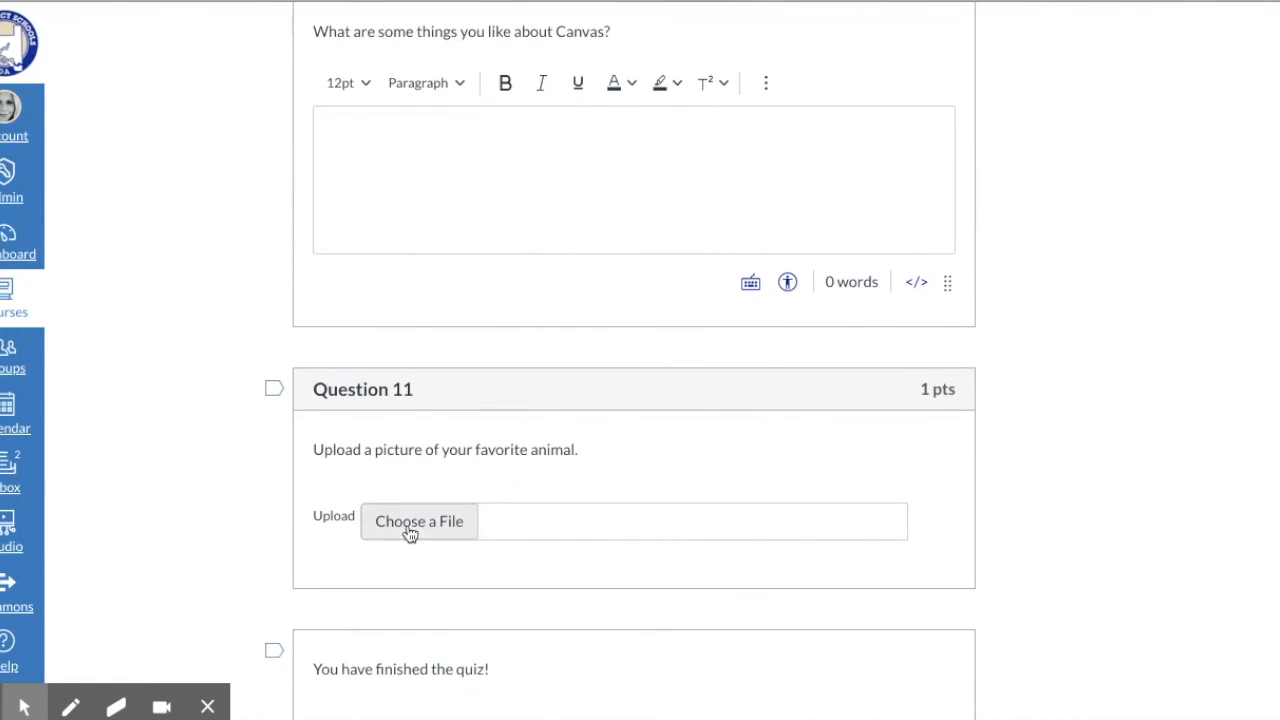
scroll(443, 577, down, 1)
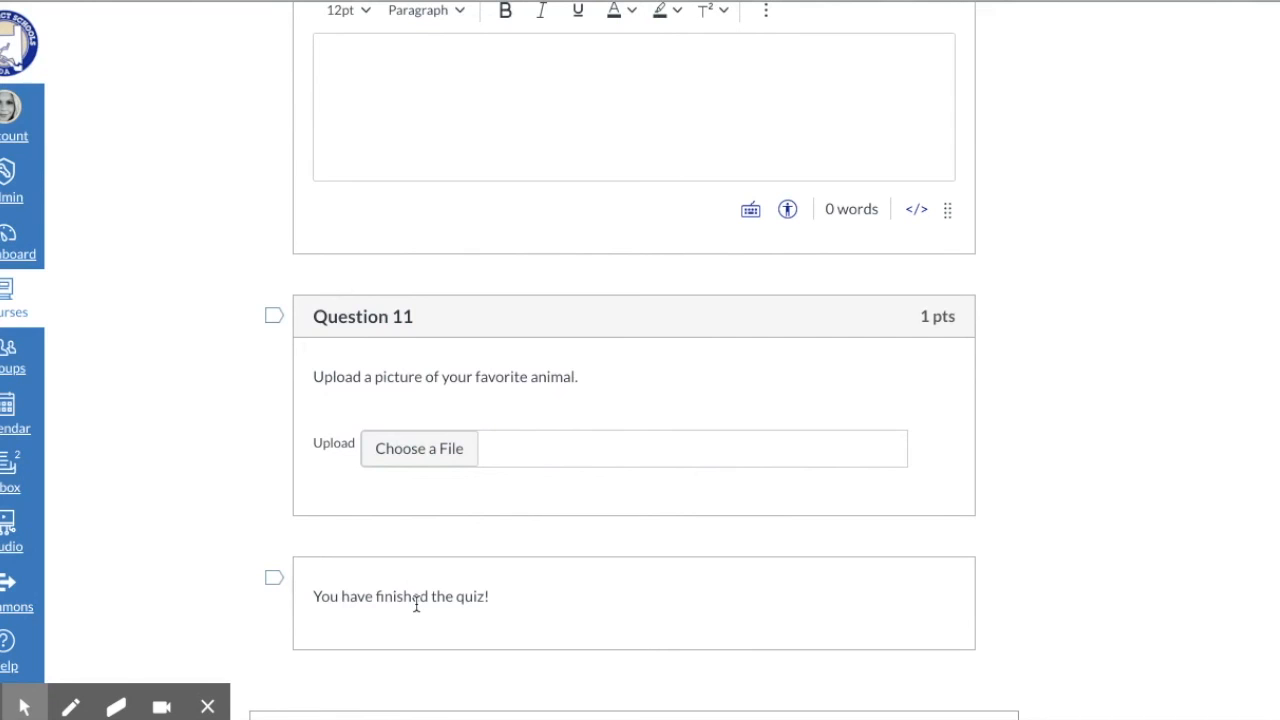
scroll(417, 608, down, 1)
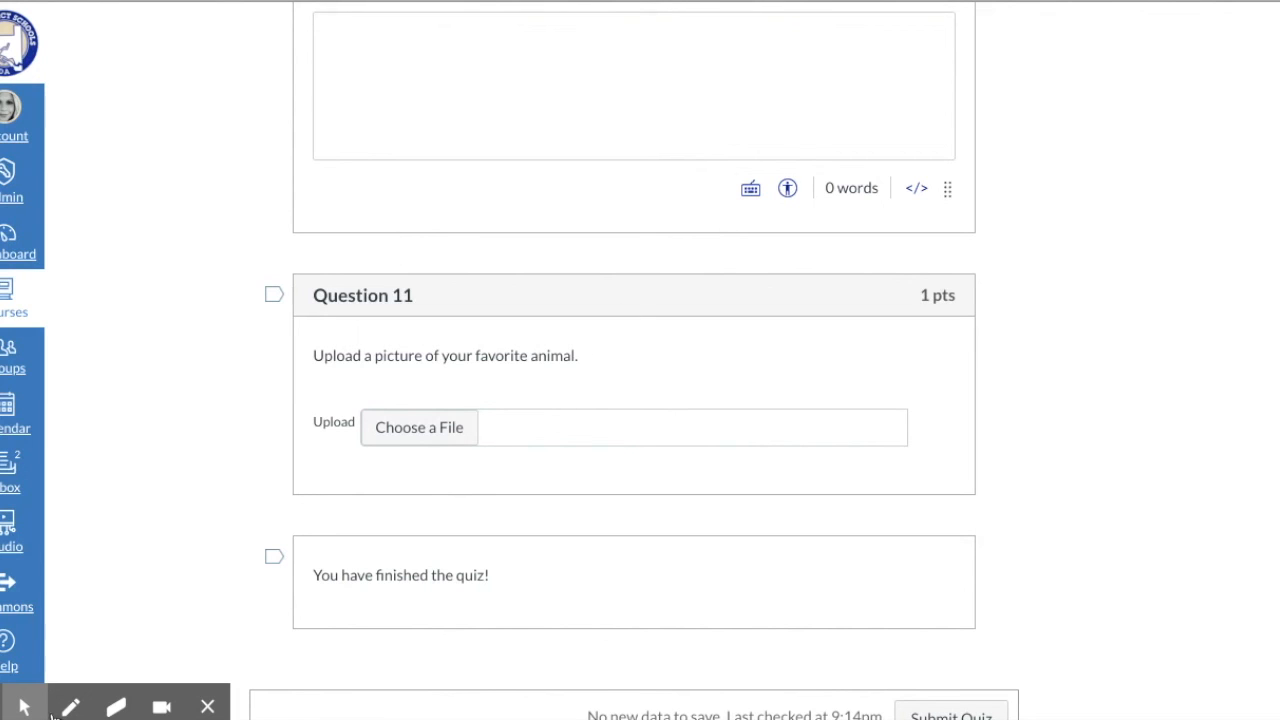
mouse_move(78, 662)
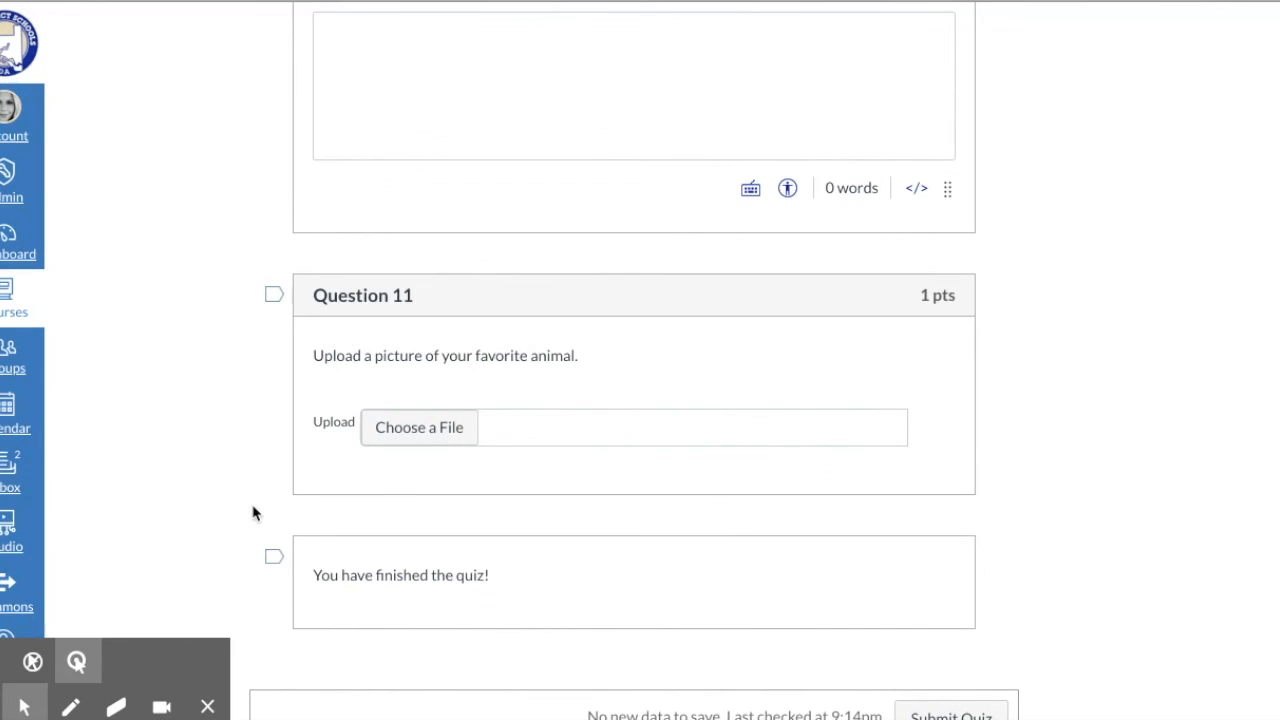